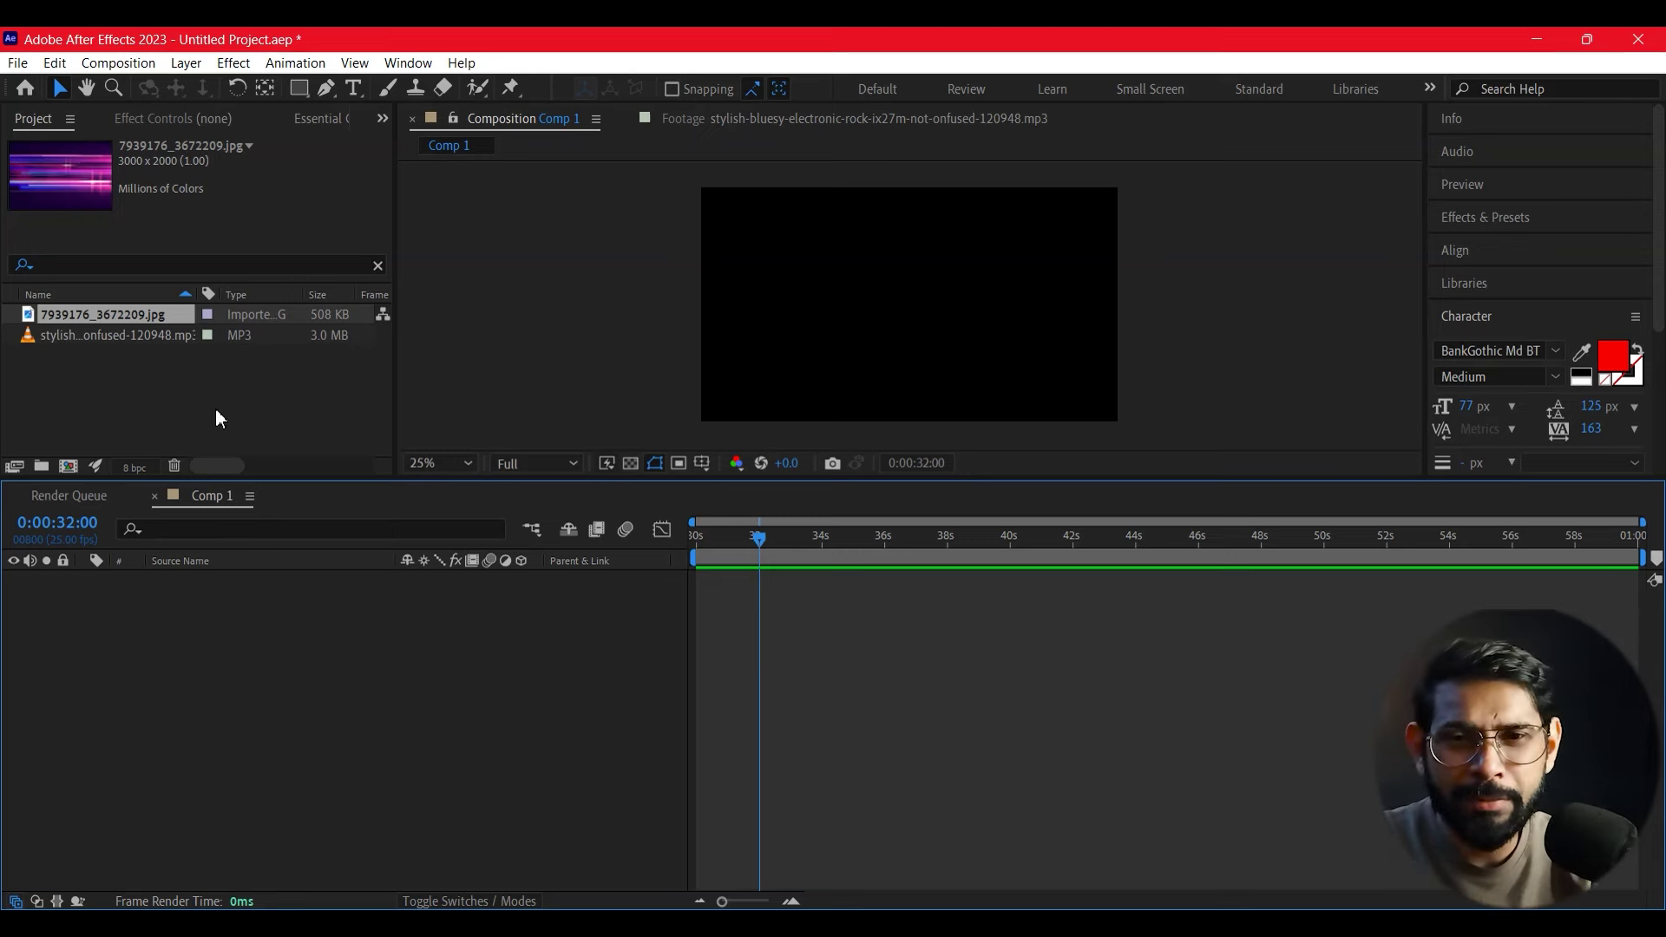
Step: Add the purple streak image 7939176_3672209.jpg to the Comp 1 timeline
{"action": "left_click", "coordinate": [112, 380]}
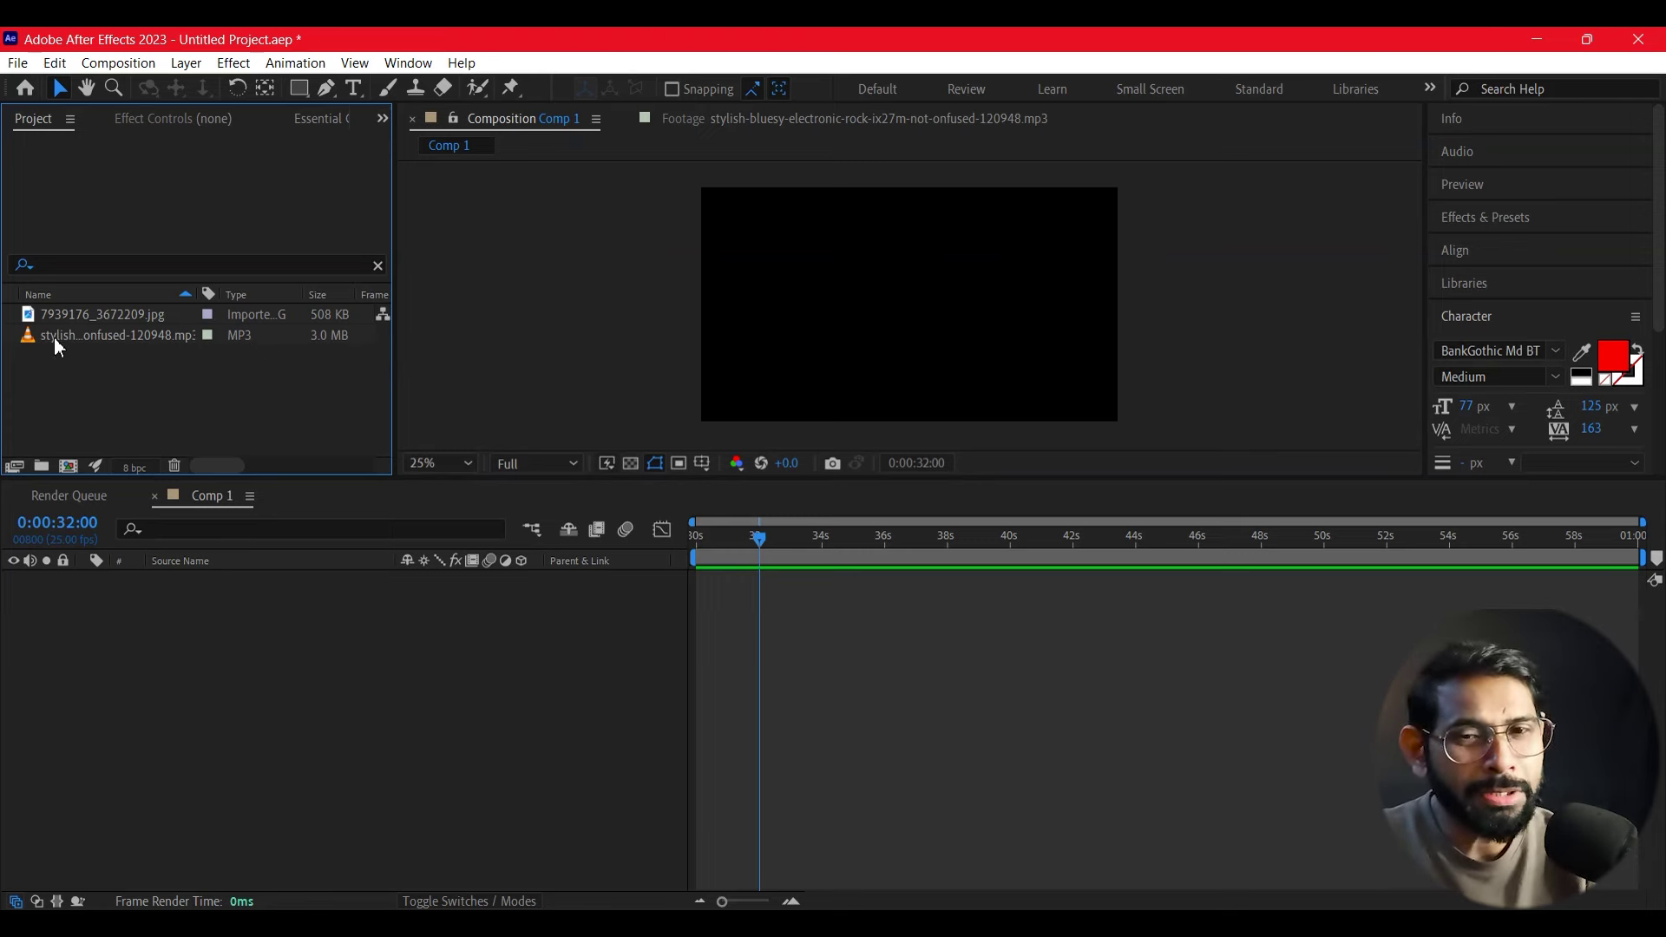
{"action": "left_click_drag", "start_coordinate": [30, 317], "coordinate": [113, 668]}
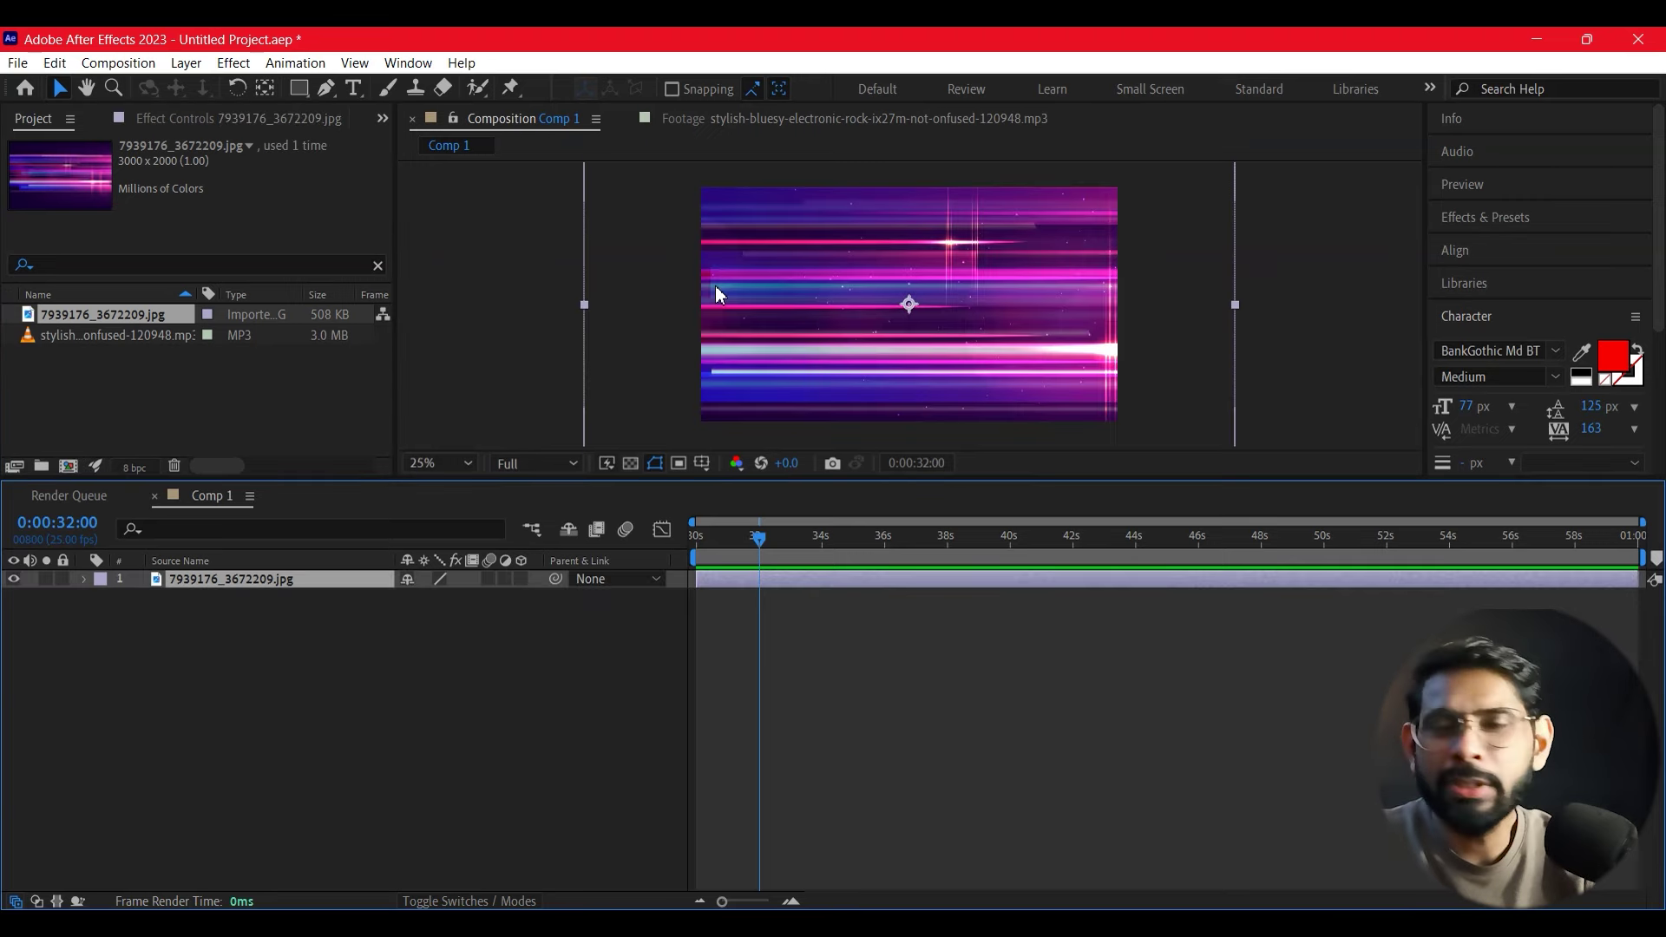
{"action": "left_click", "coordinate": [868, 118]}
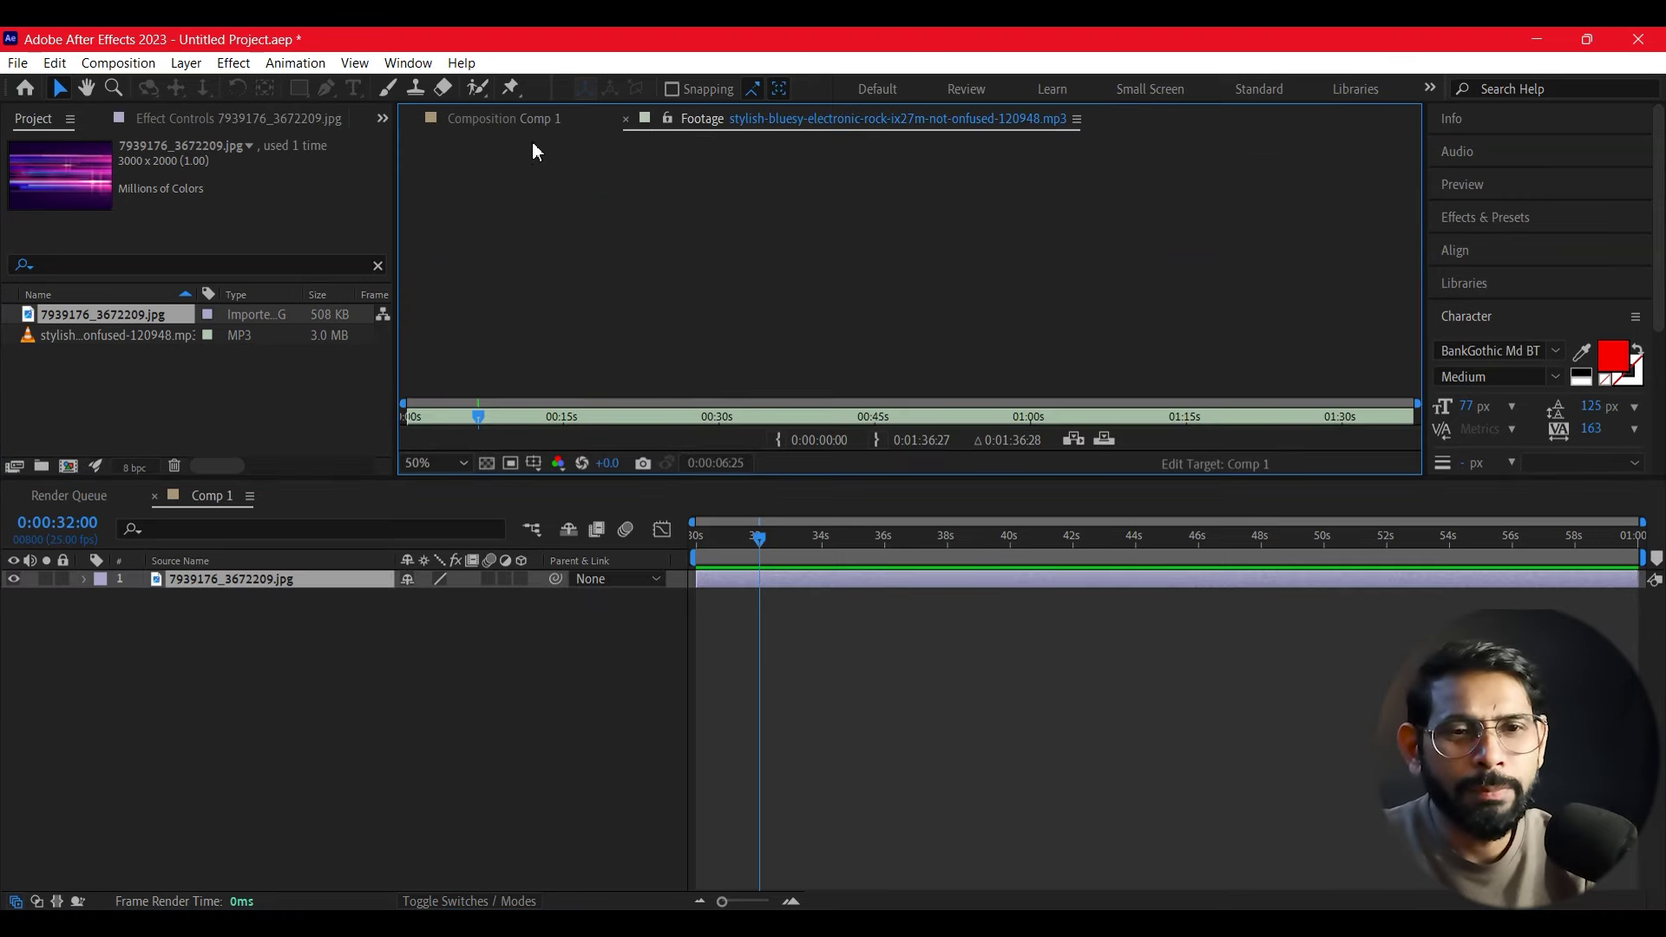
{"action": "left_click", "coordinate": [569, 127]}
Step: Scale the image layer with its corner handle so it fills the composition frame
{"action": "key", "text": "comma"}
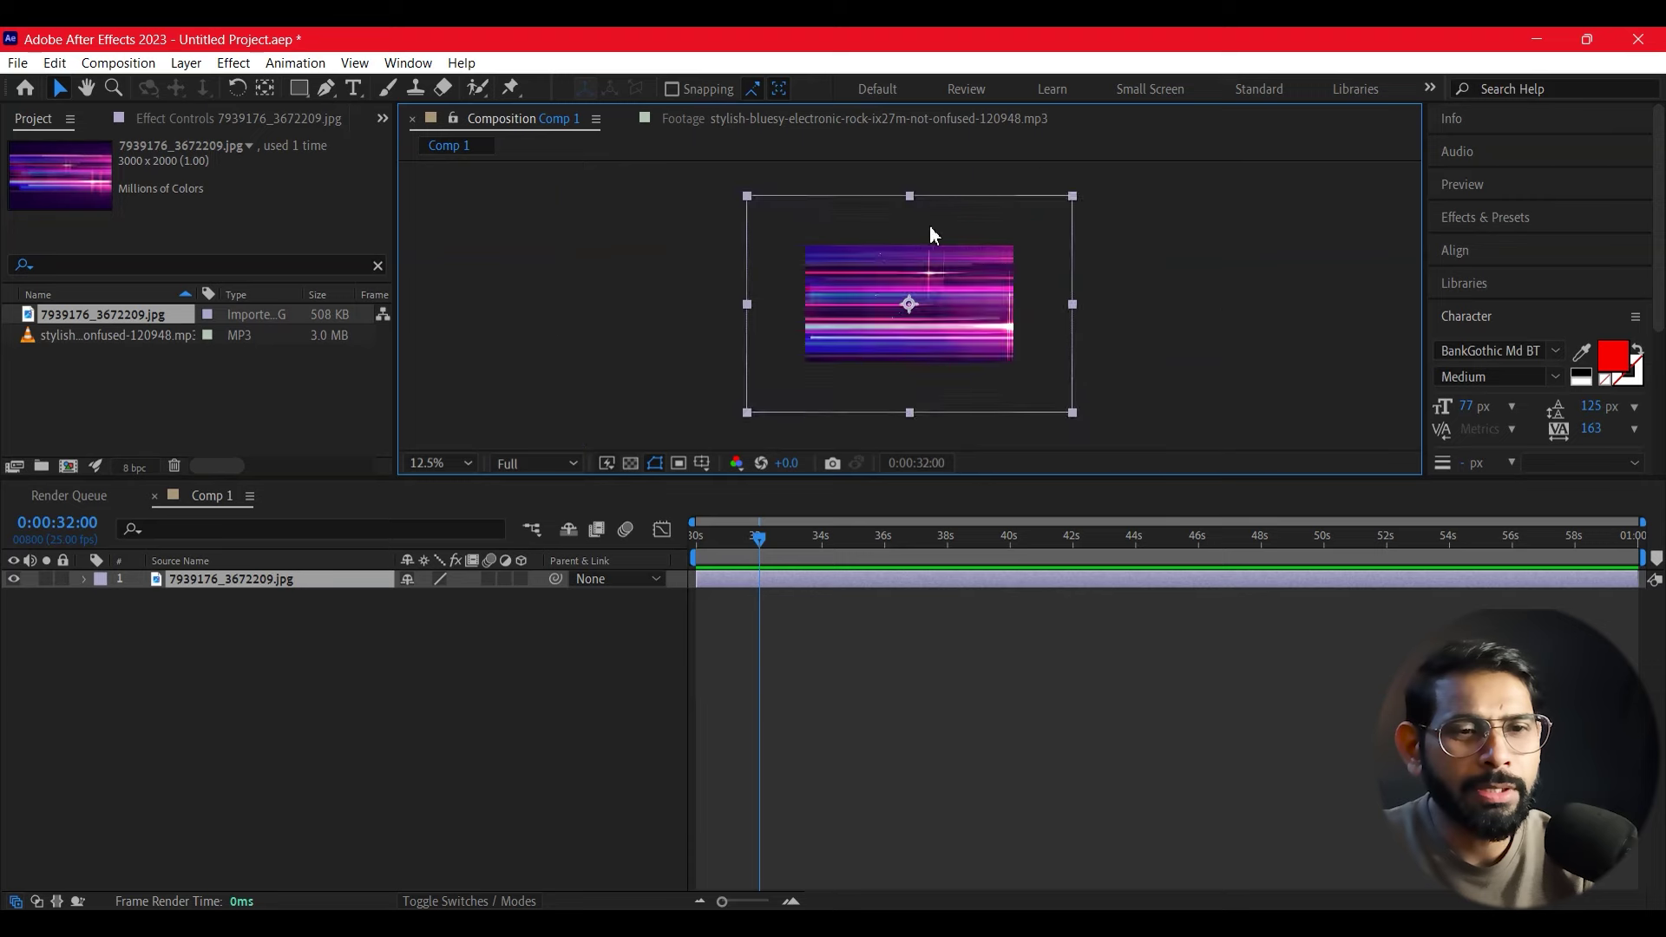
{"action": "mouse_move", "coordinate": [1069, 195]}
{"action": "left_mouse_down"}
{"action": "mouse_move", "coordinate": [1016, 231]}
{"action": "mouse_move", "coordinate": [1027, 209]}
{"action": "left_mouse_up"}
{"action": "key", "text": "period"}
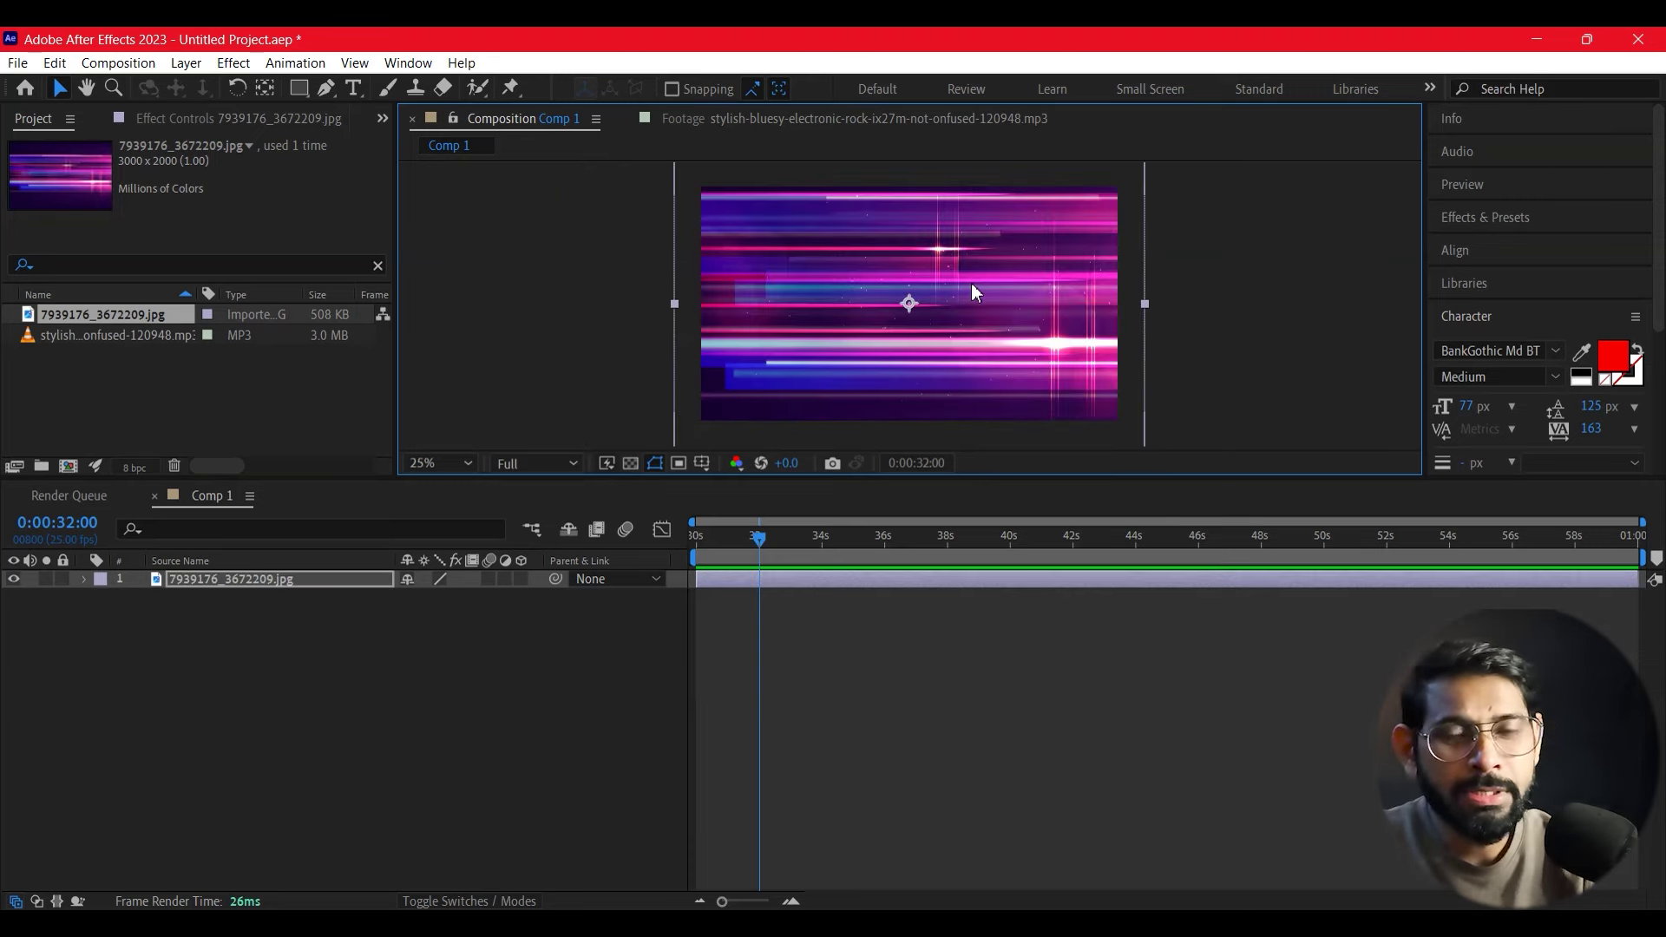
{"action": "left_click", "coordinate": [178, 582]}
Step: Lower the image layer's Opacity to 24% in its Transform properties
{"action": "left_click", "coordinate": [86, 580]}
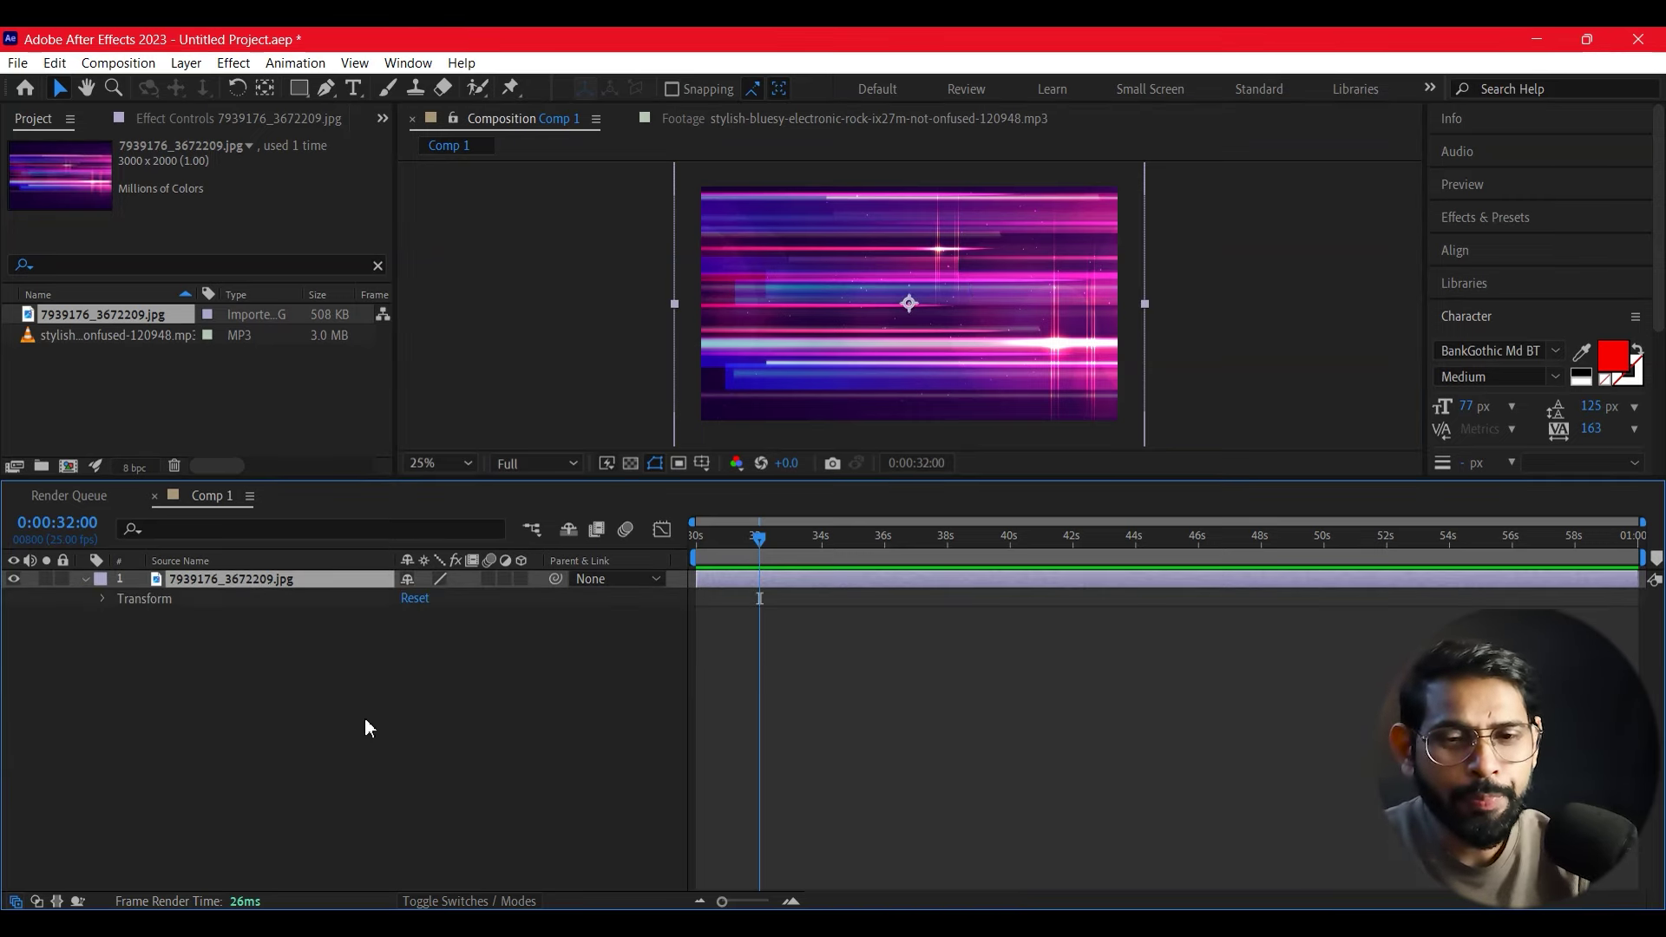
{"action": "left_click", "coordinate": [103, 599]}
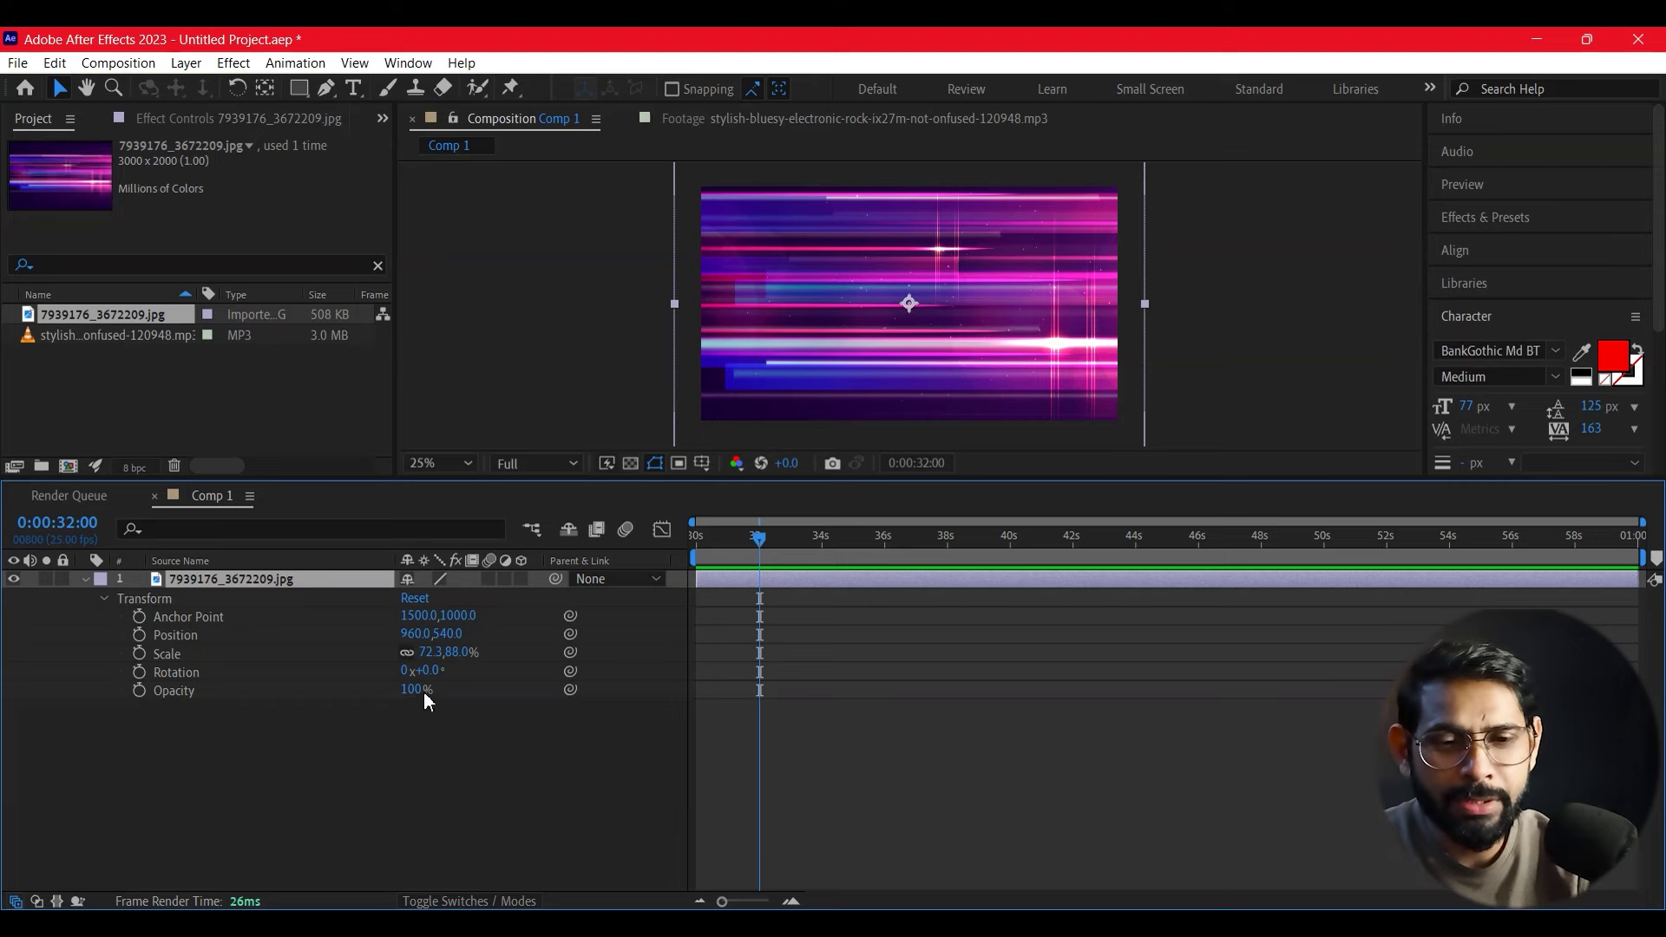
{"action": "left_click_drag", "start_coordinate": [400, 686], "coordinate": [345, 695]}
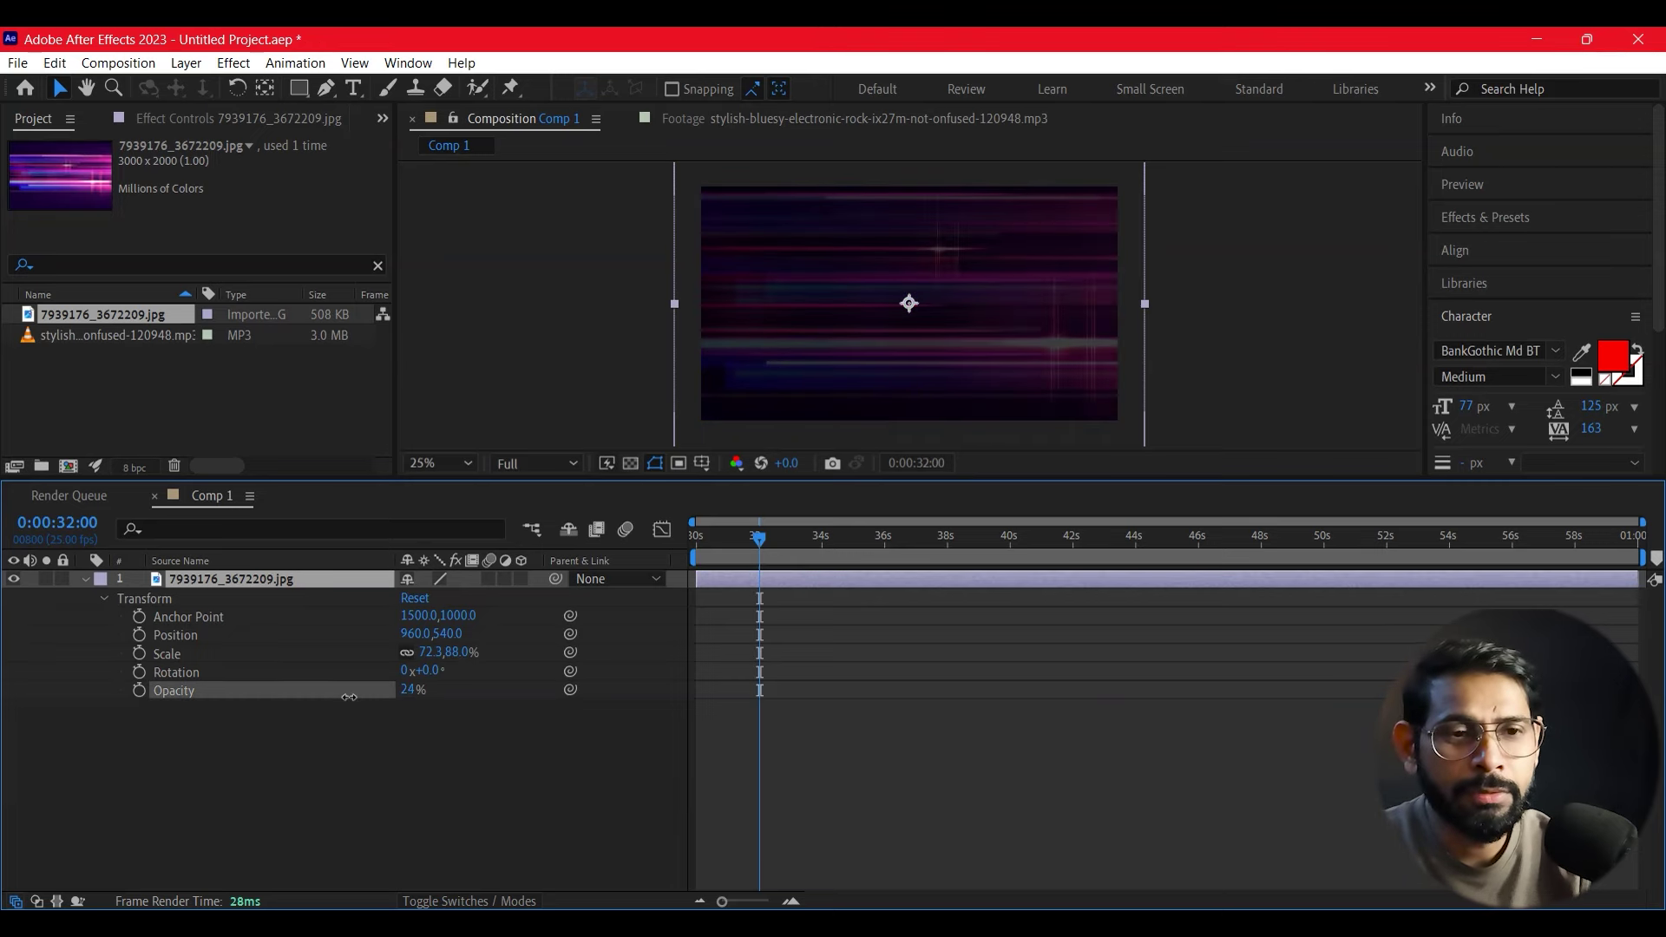
{"action": "left_click", "coordinate": [1317, 362]}
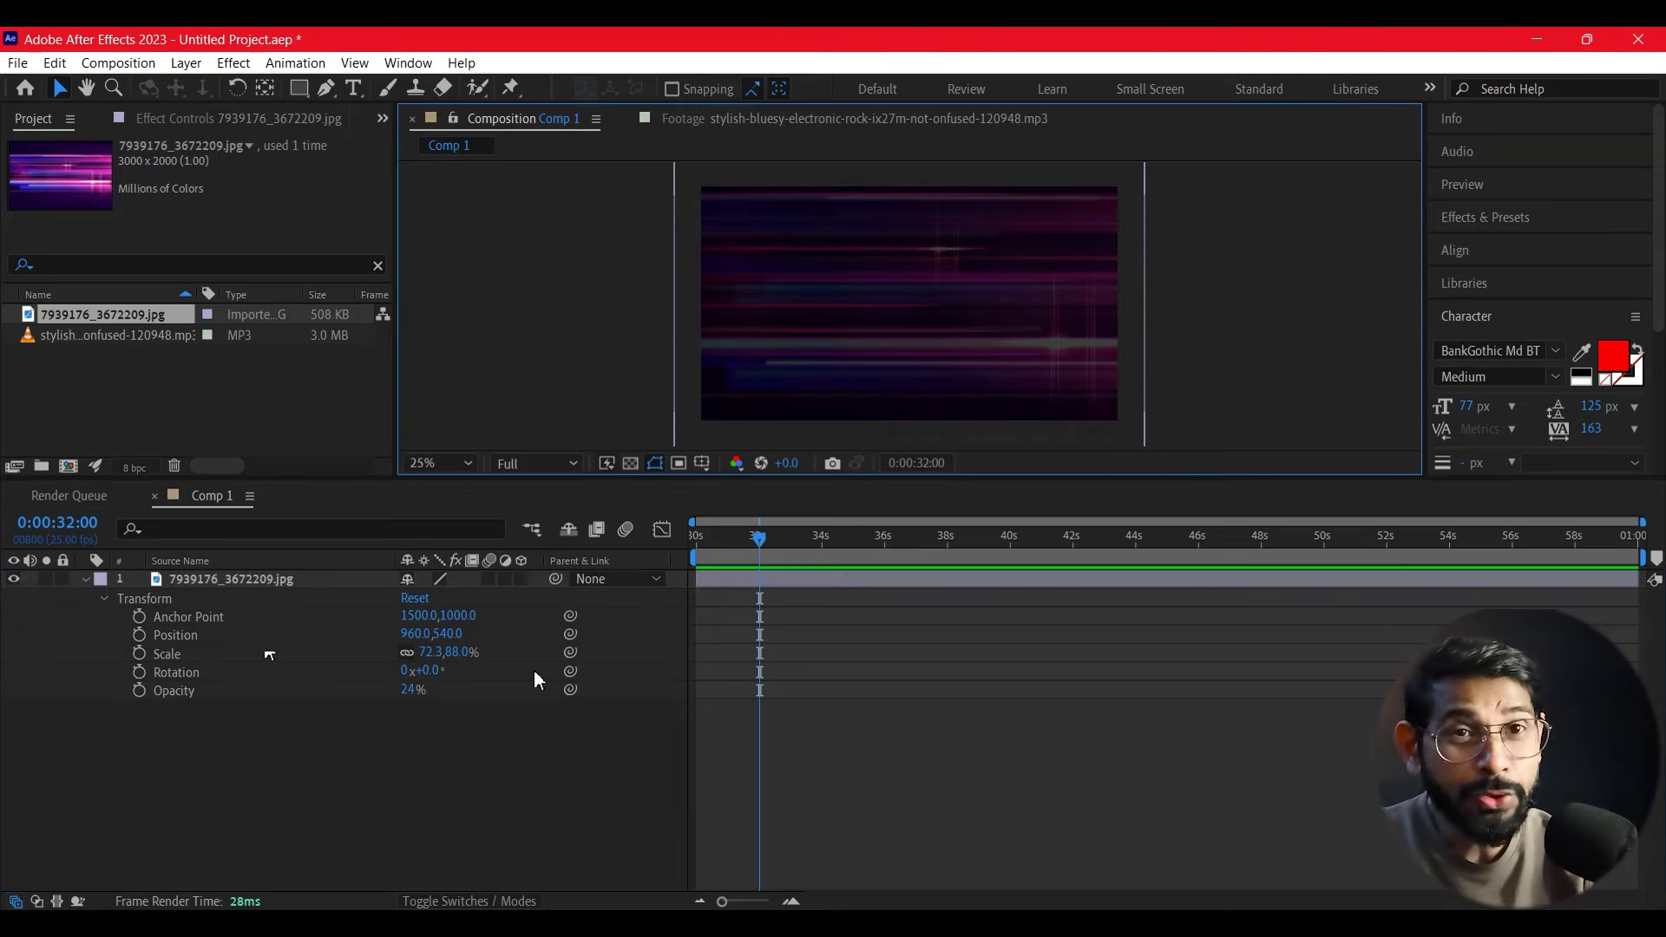
{"action": "left_click", "coordinate": [84, 582]}
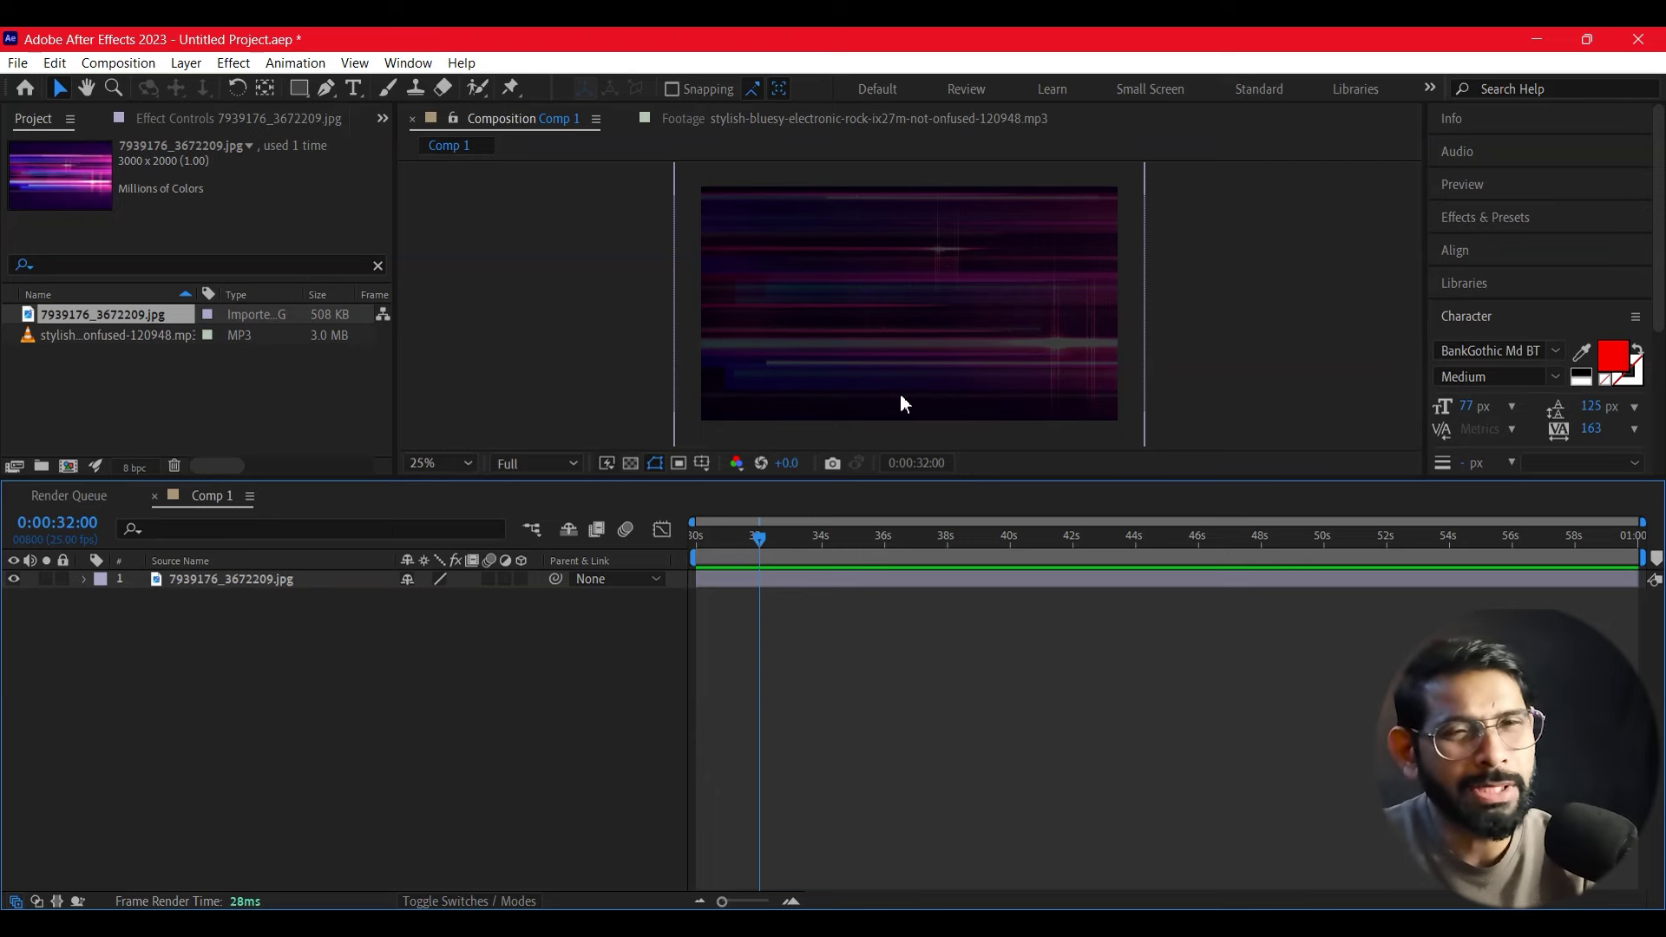
Step: Lock the background image layer
{"action": "left_click", "coordinate": [62, 579]}
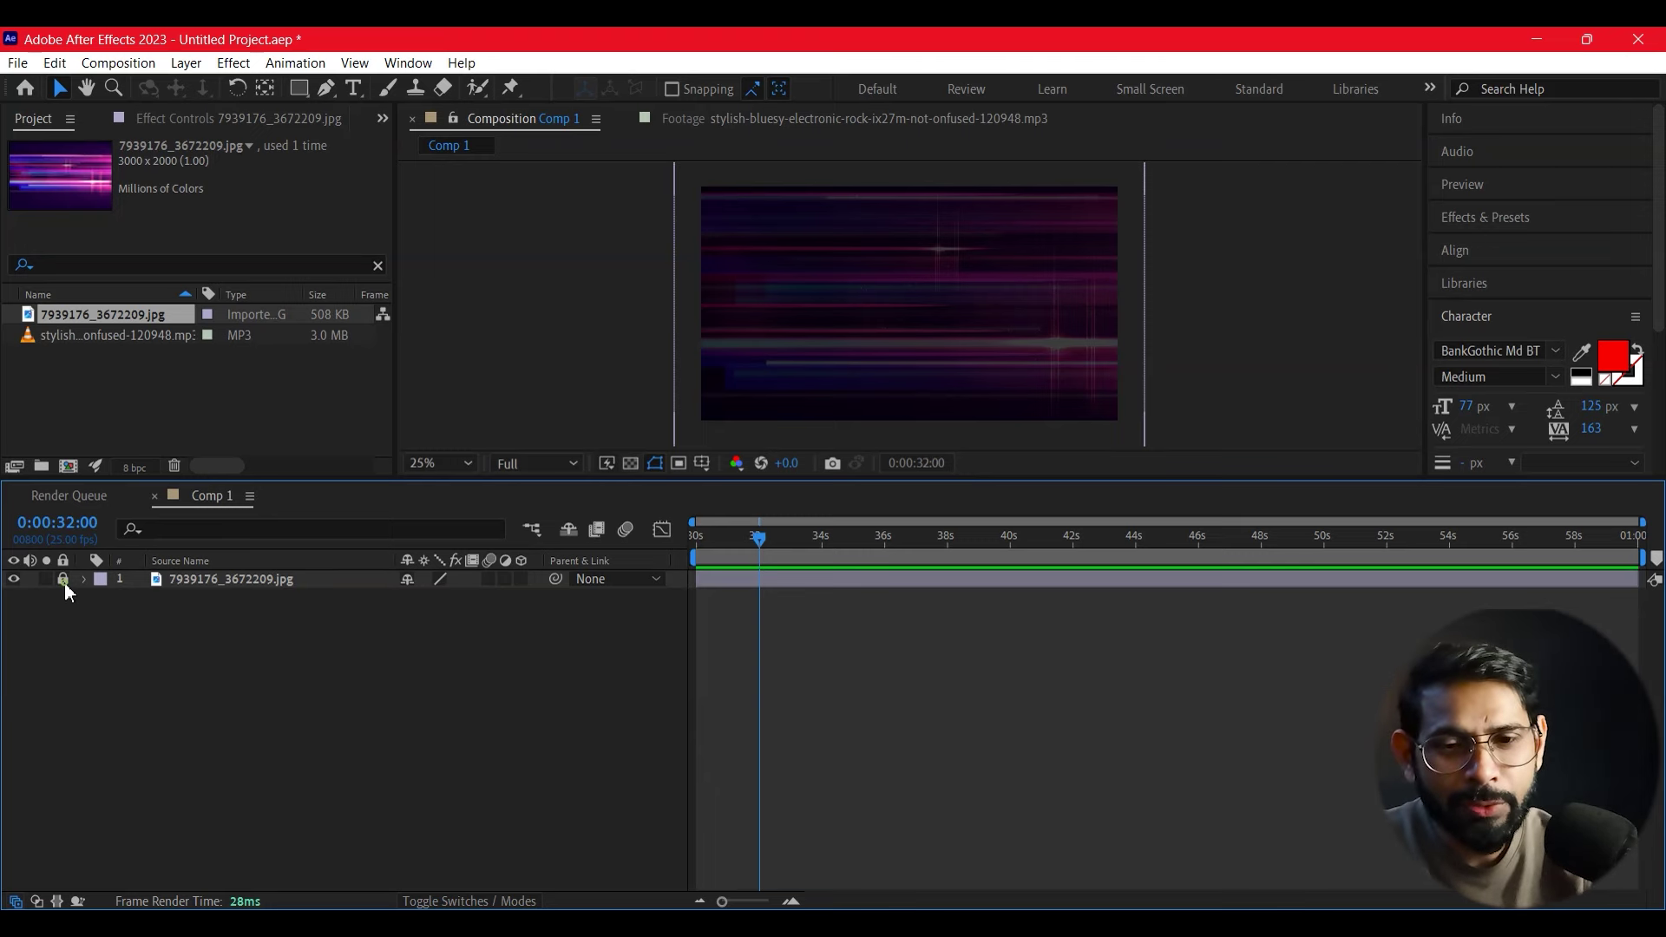
{"action": "left_click", "coordinate": [1246, 310]}
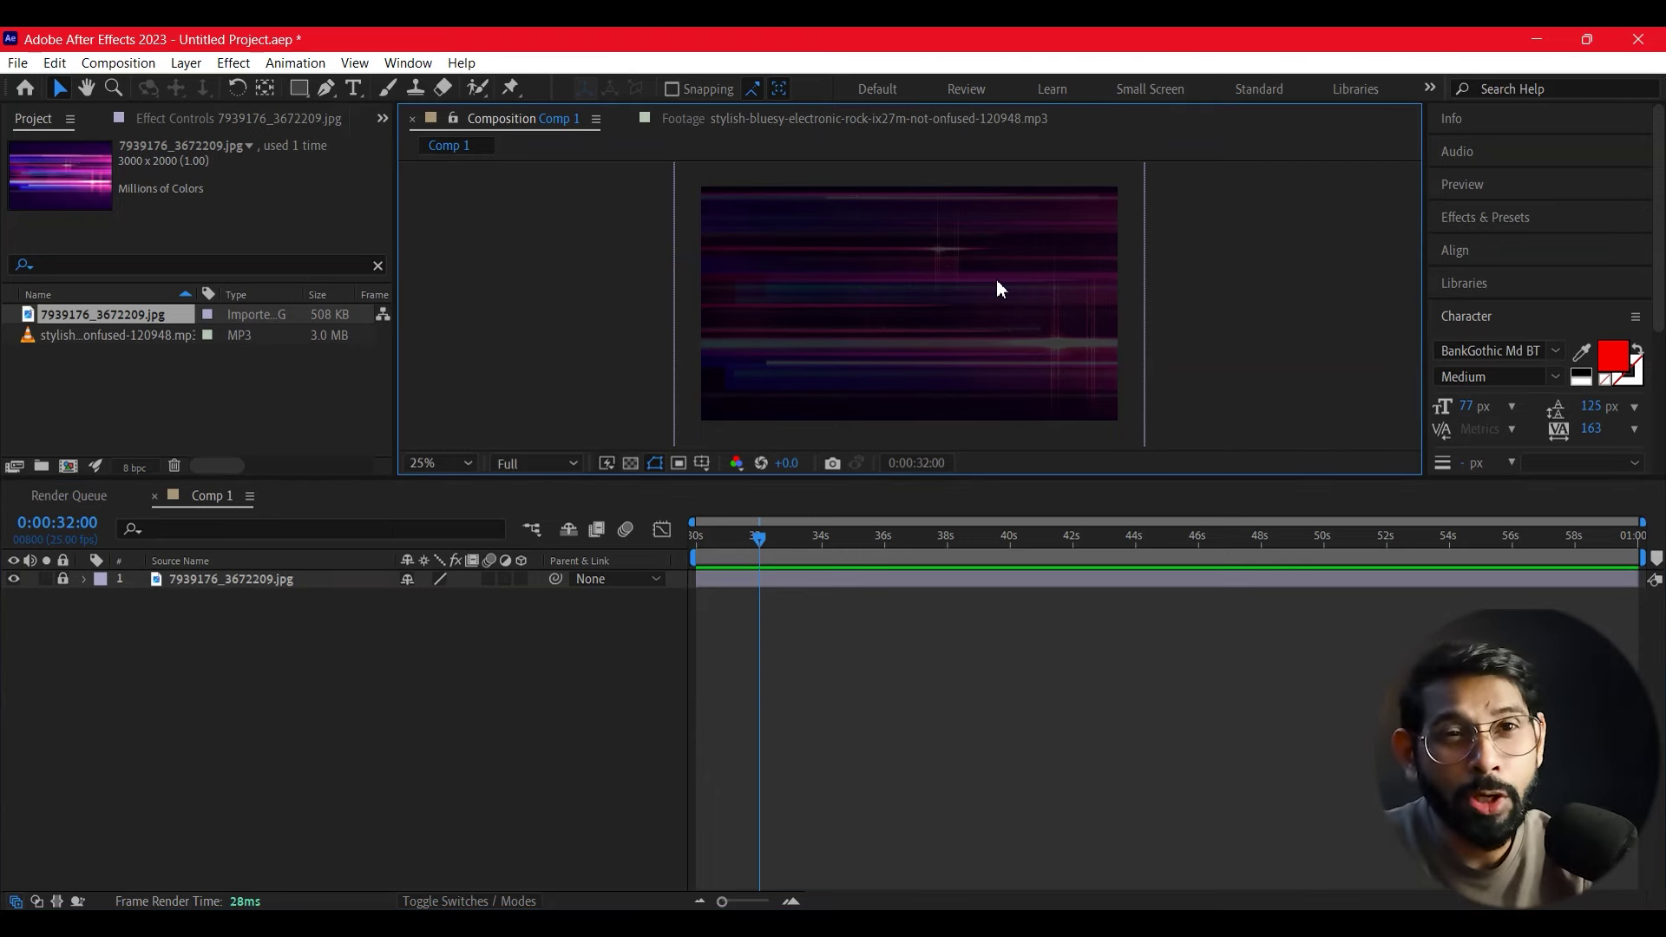
{"action": "right_click", "coordinate": [243, 631]}
Step: Create a new black solid named 'MAsk' above the background image
{"action": "right_click", "coordinate": [208, 661]}
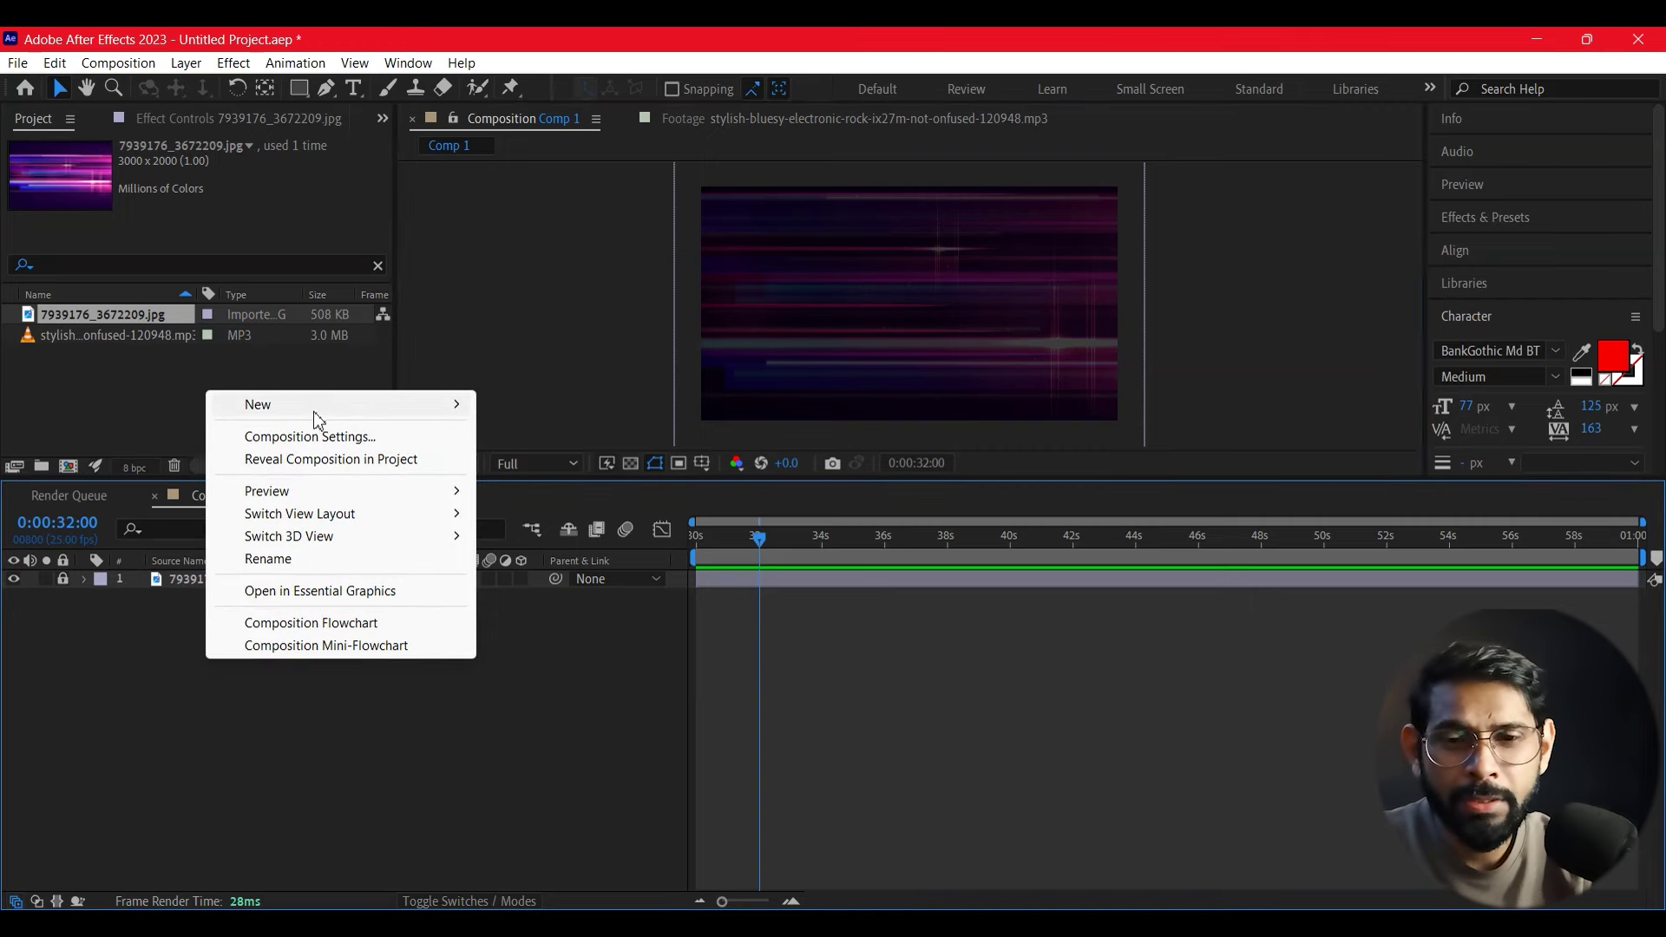
{"action": "mouse_move", "coordinate": [314, 410]}
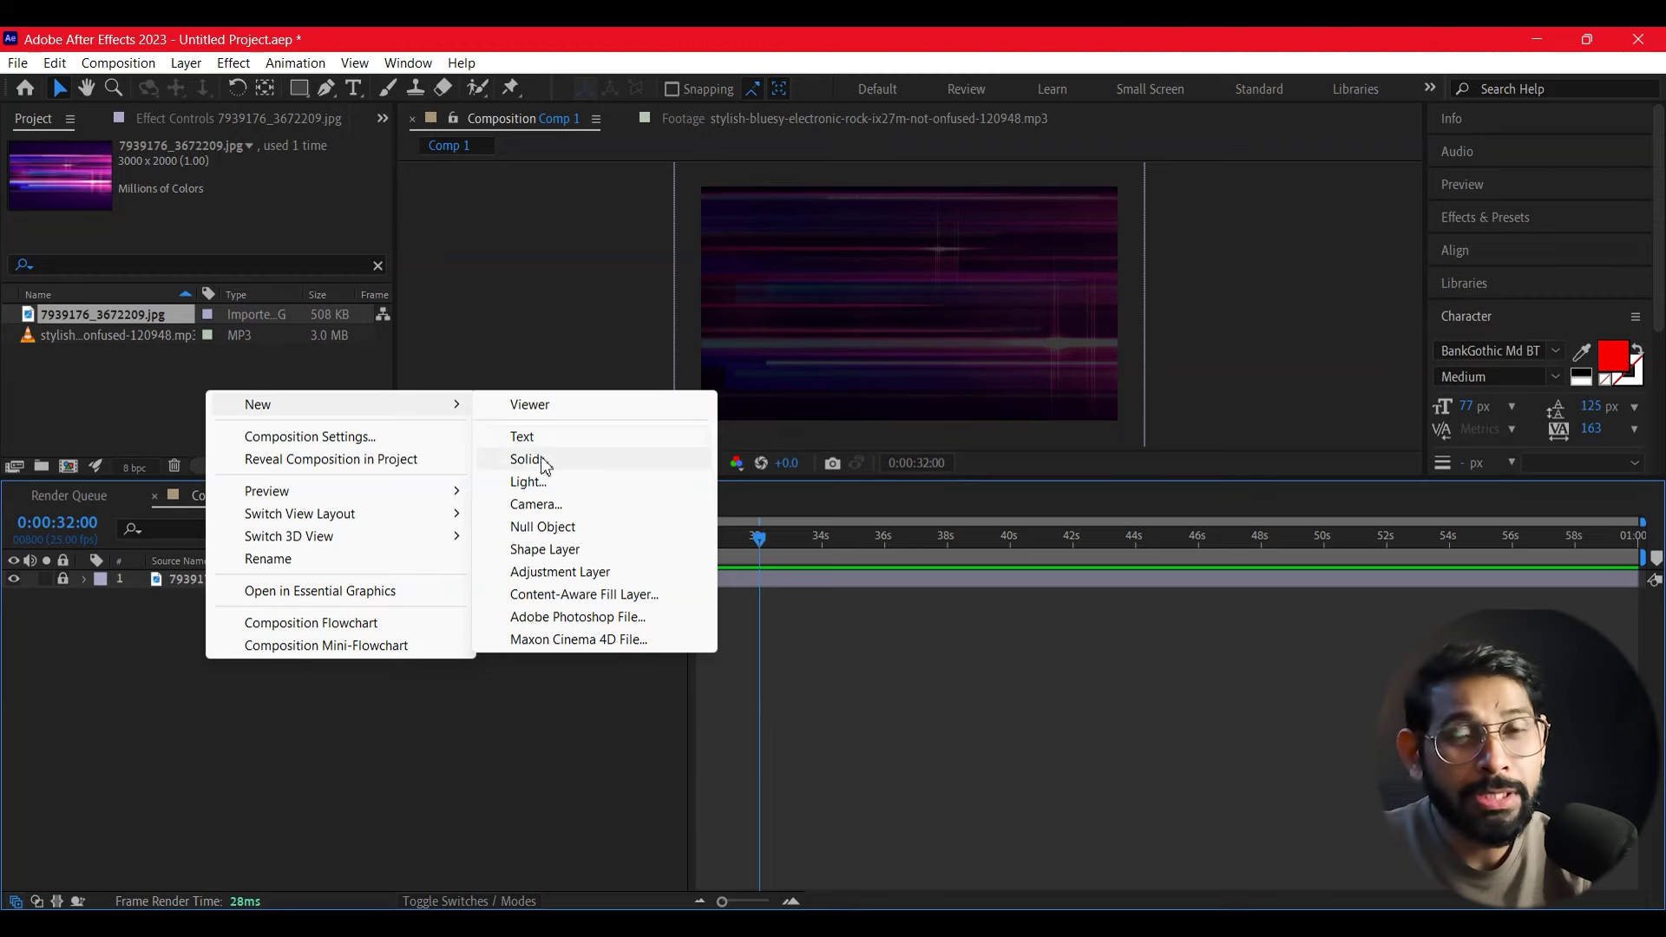
{"action": "left_click", "coordinate": [538, 459]}
{"action": "left_click", "coordinate": [566, 589]}
{"action": "left_click", "coordinate": [248, 661]}
{"action": "left_click", "coordinate": [190, 579]}
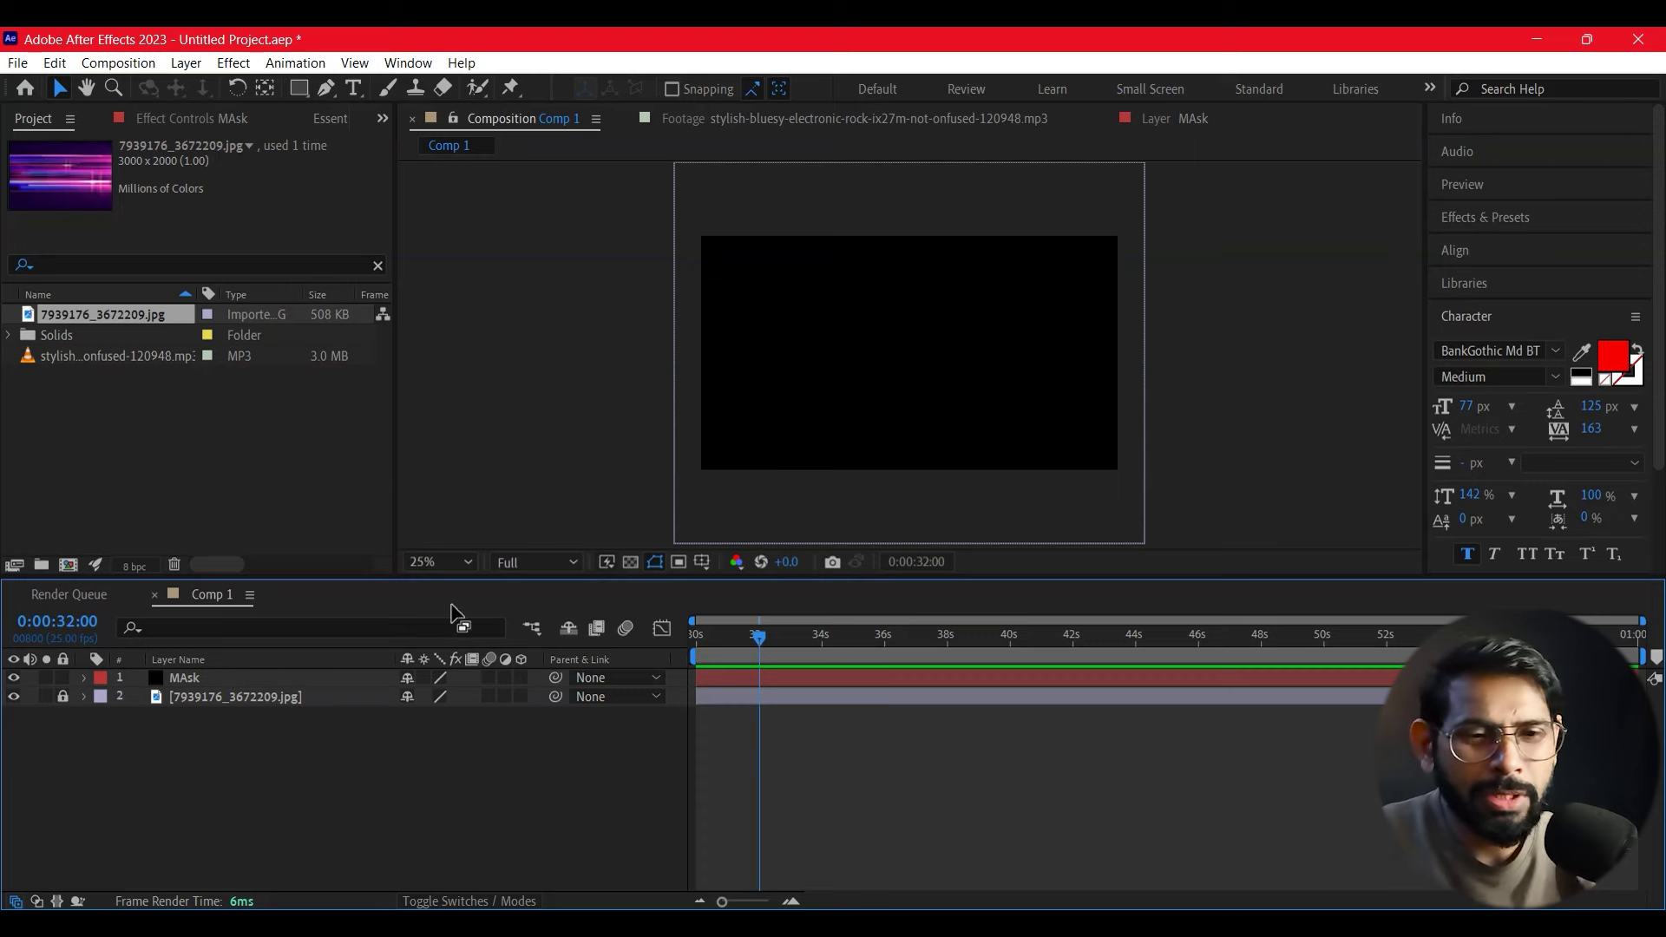
{"action": "left_click", "coordinate": [702, 564]}
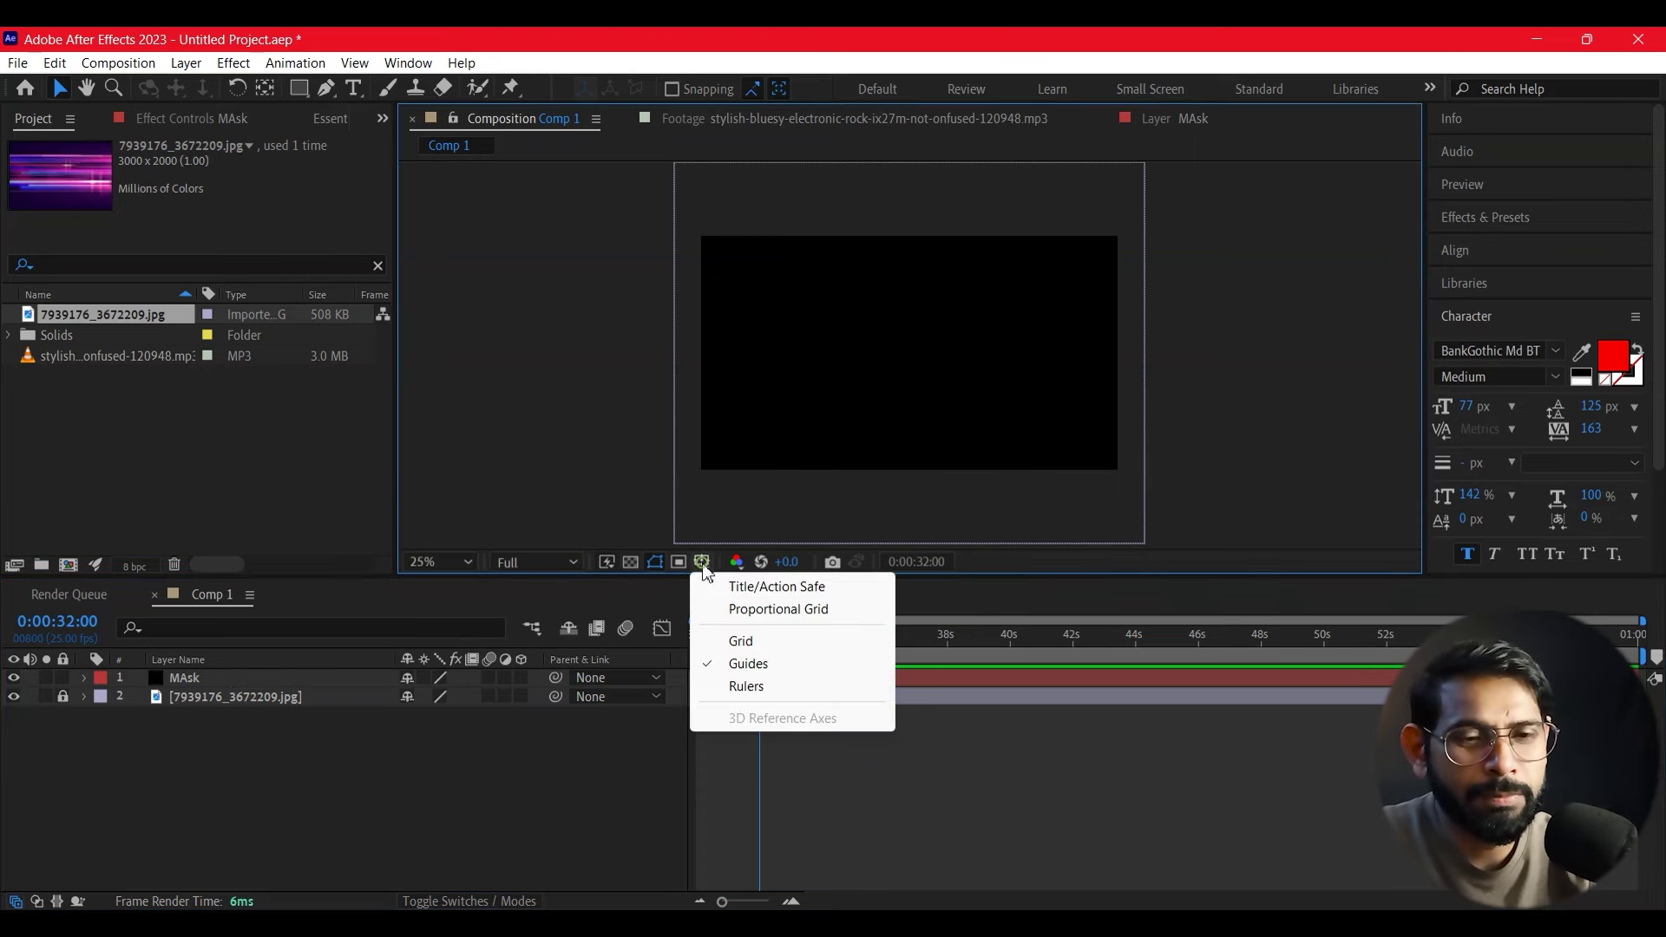
Step: Turn on the Title/Action Safe guides and zoom the viewer in
{"action": "left_click", "coordinate": [784, 588]}
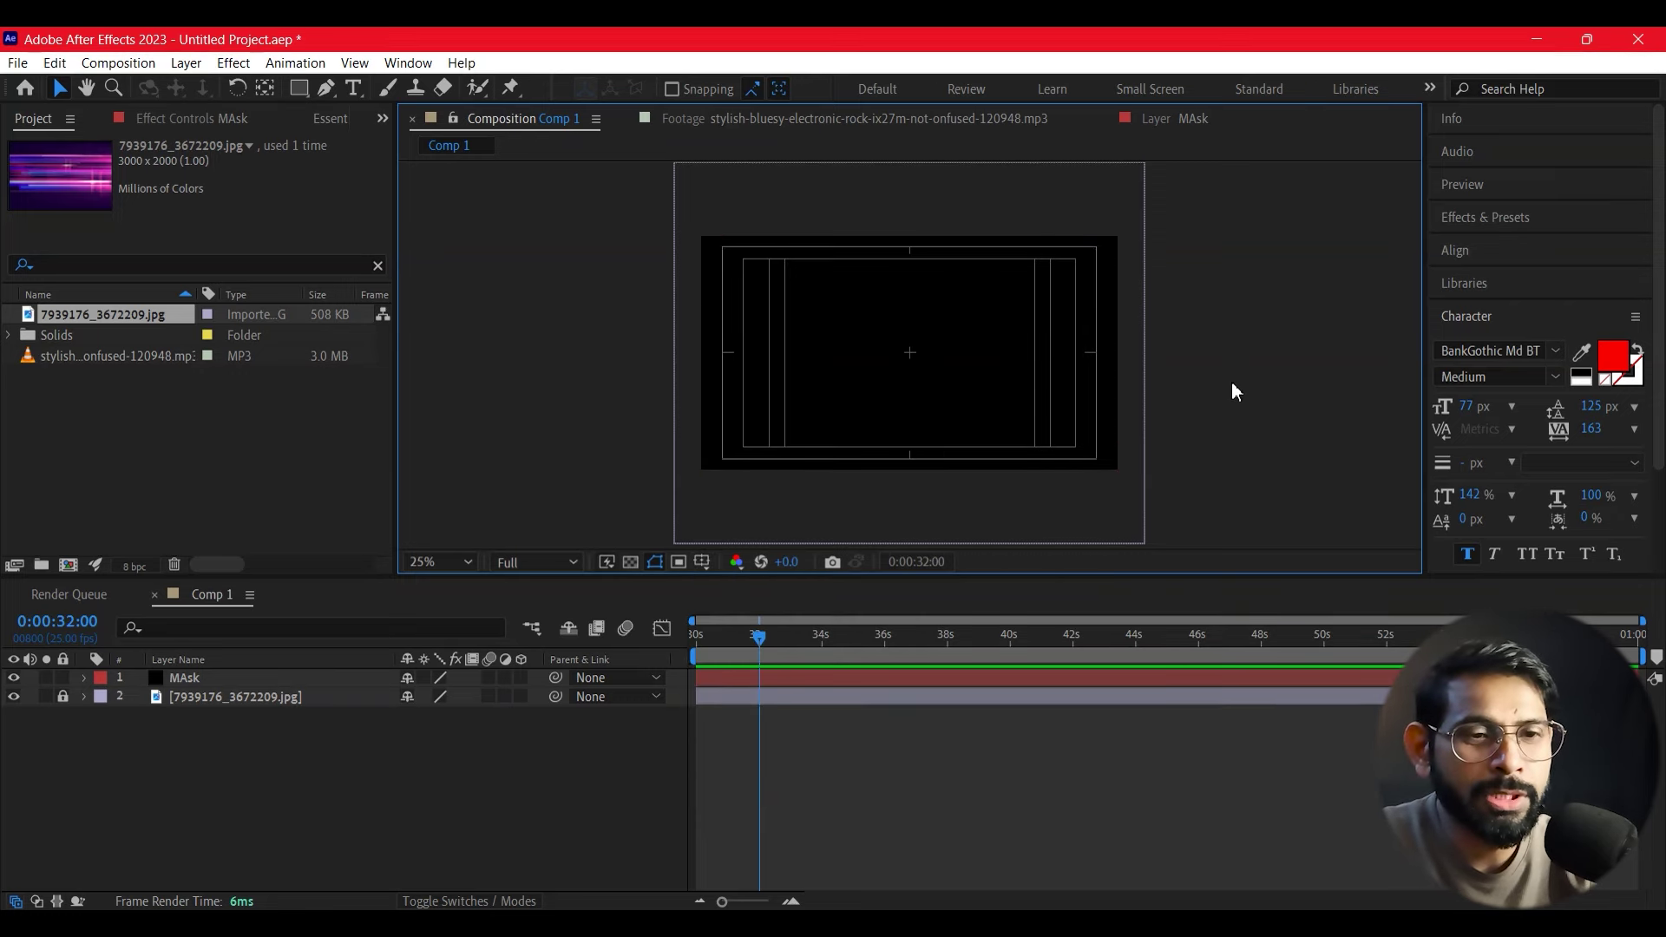
{"action": "key", "text": "period"}
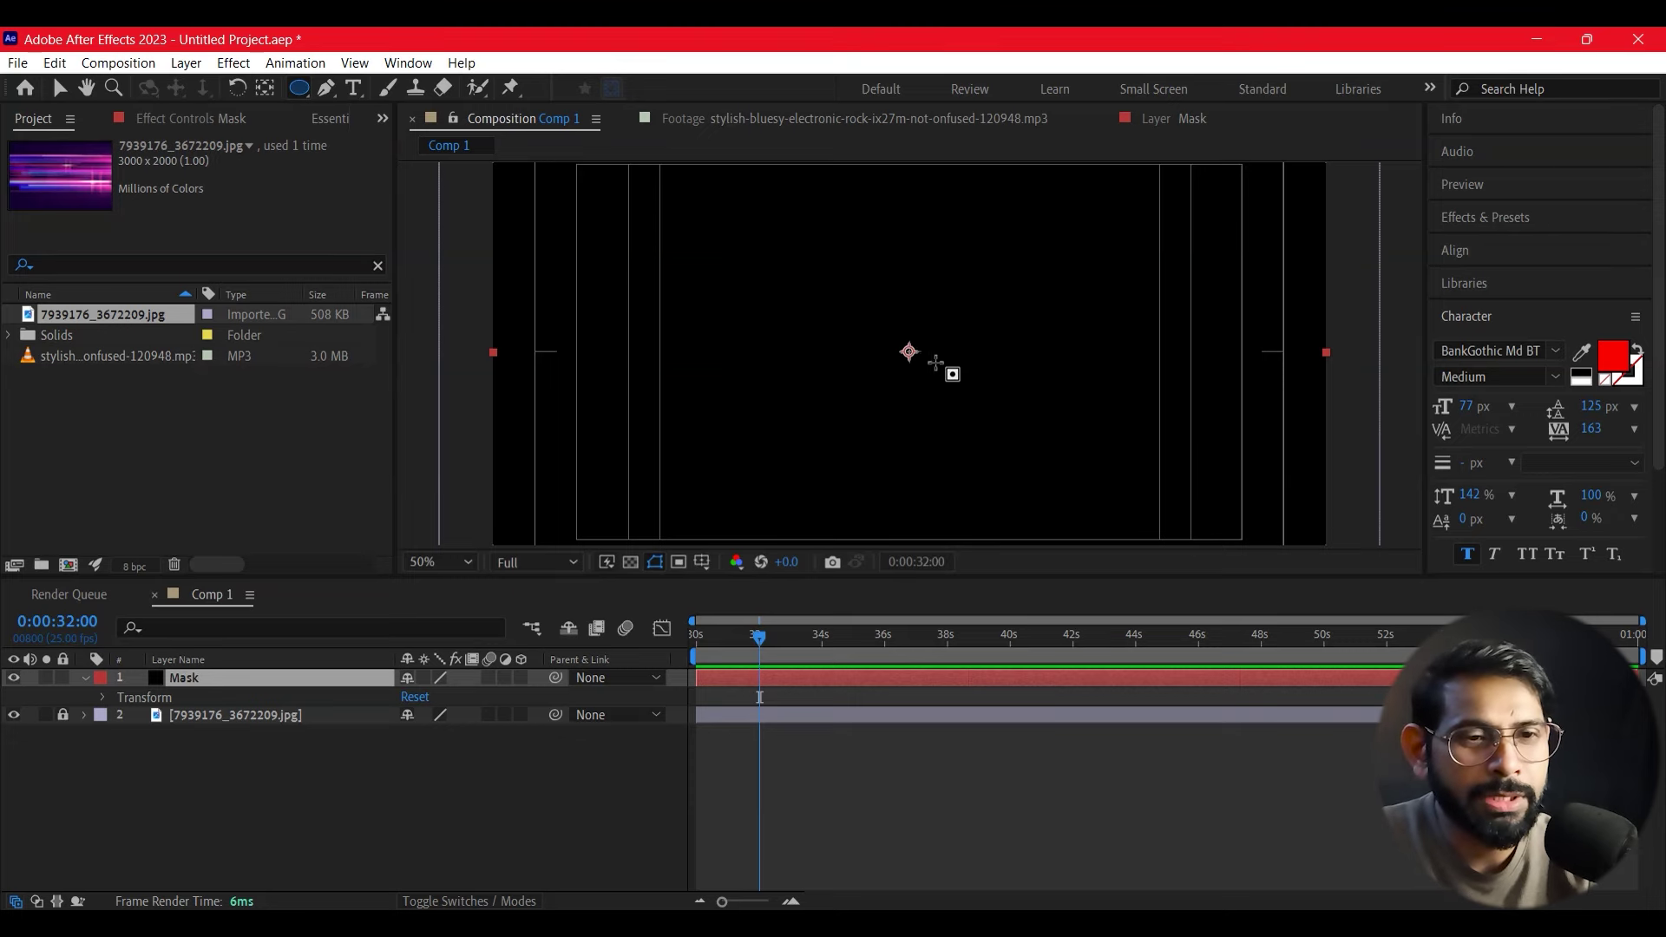
Step: Draw a centred circular ellipse mask on the Mask solid and collapse its mask properties
{"action": "left_click_drag", "start_coordinate": [908, 351], "coordinate": [1010, 467]}
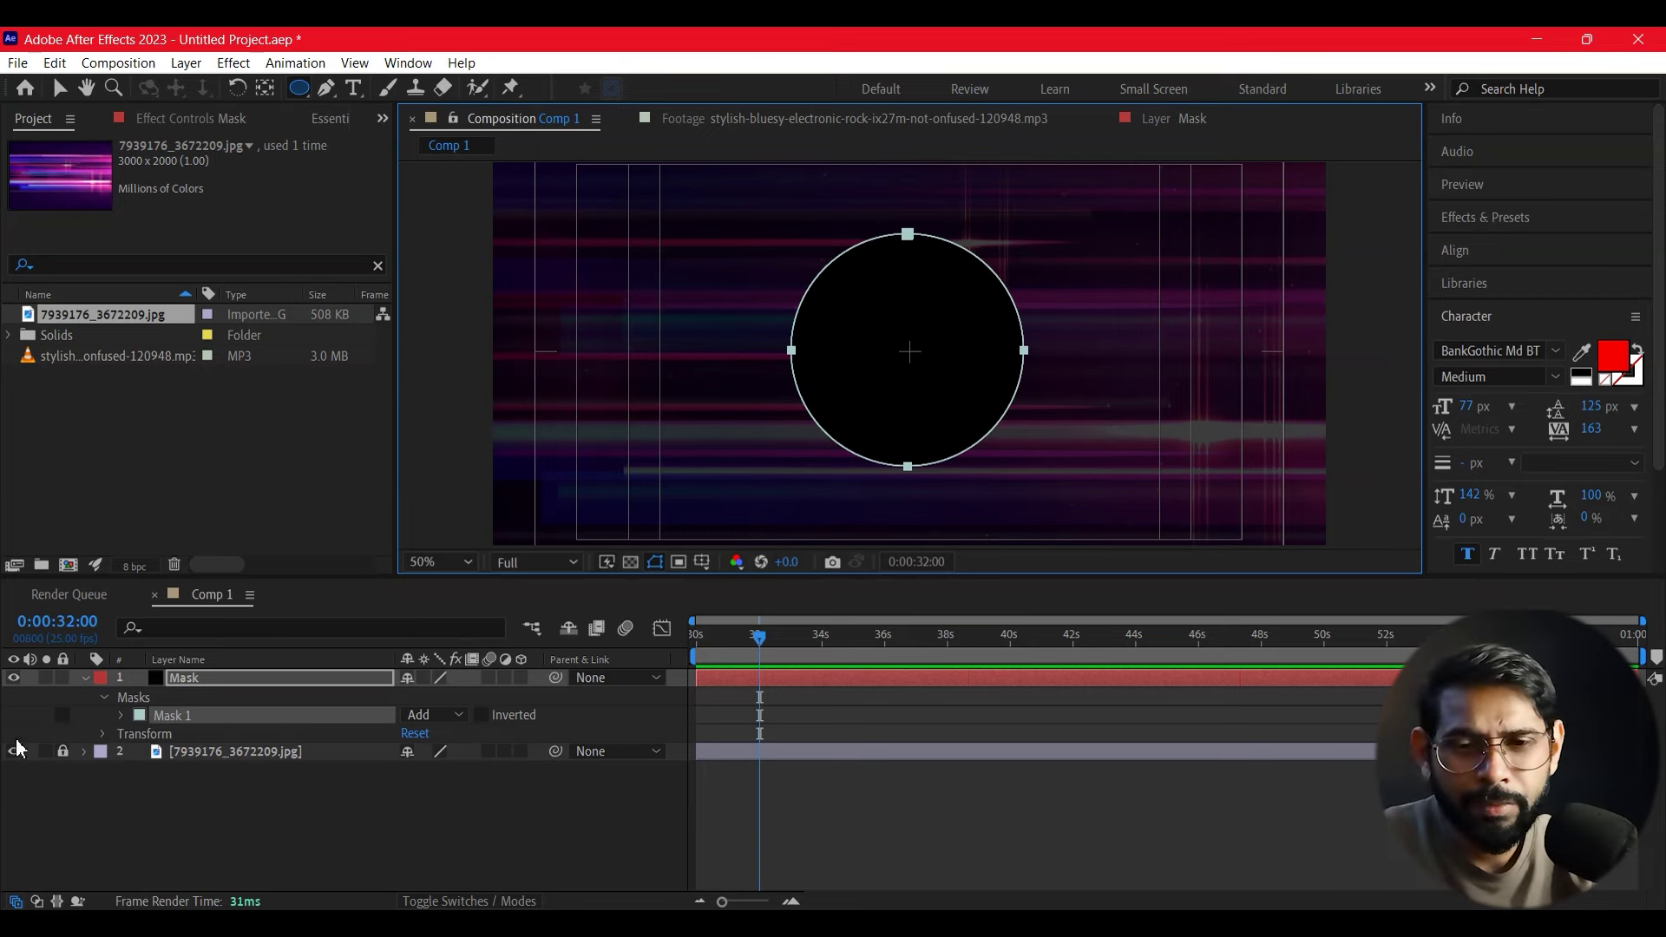
{"action": "left_click", "coordinate": [85, 678]}
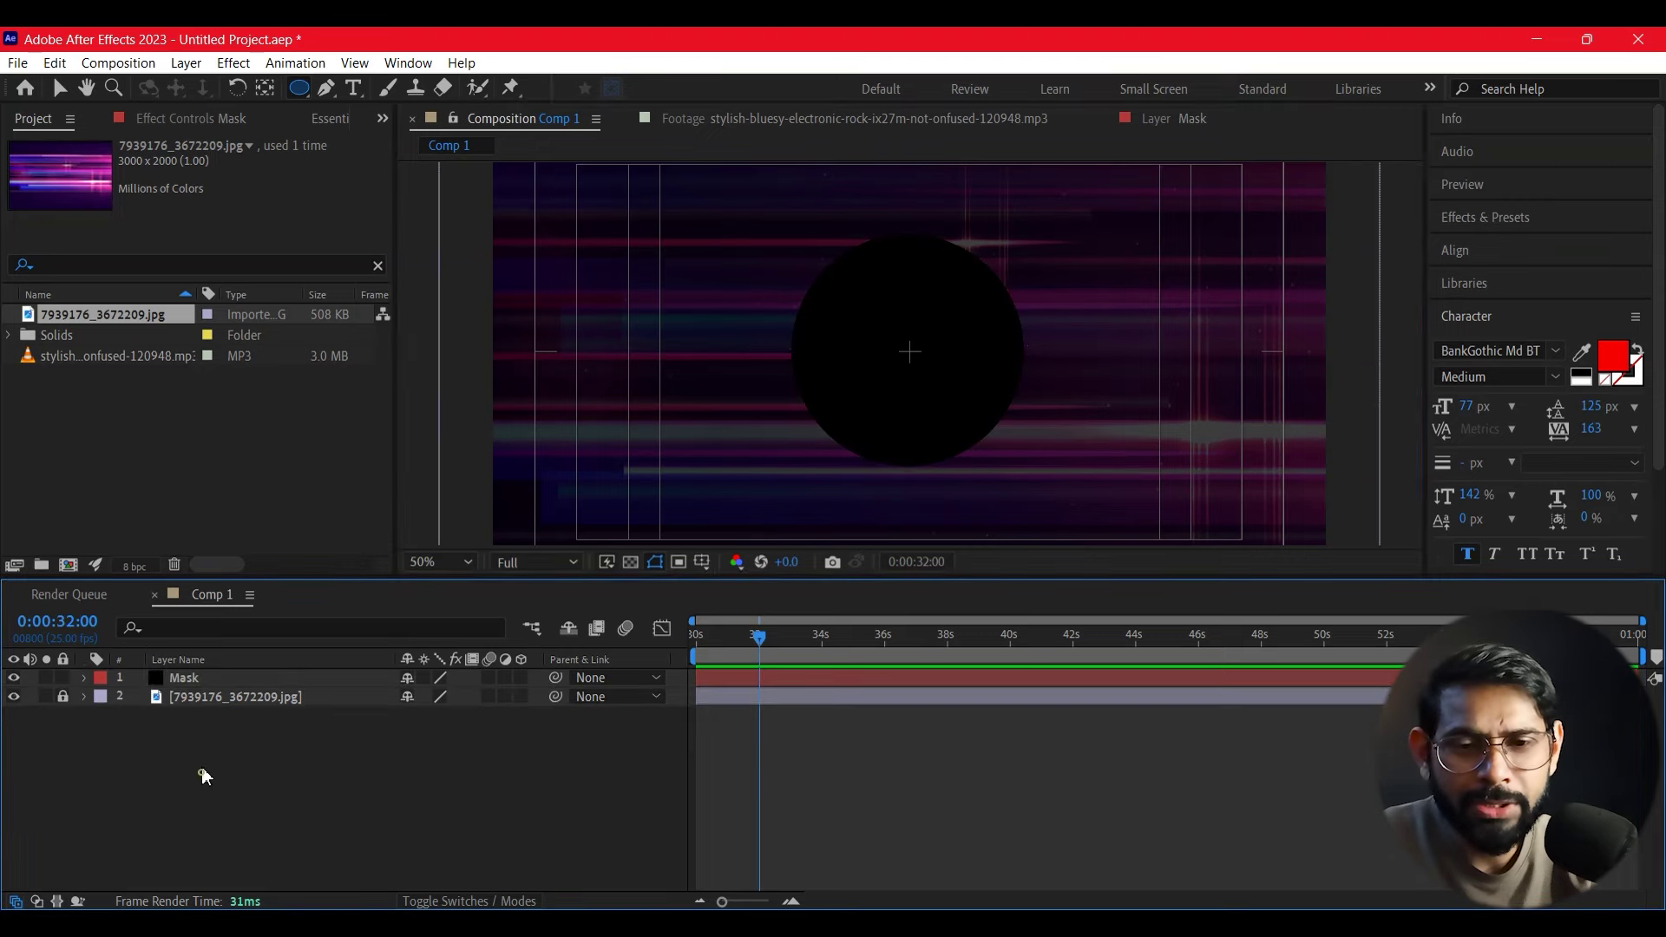
{"action": "left_click", "coordinate": [229, 682]}
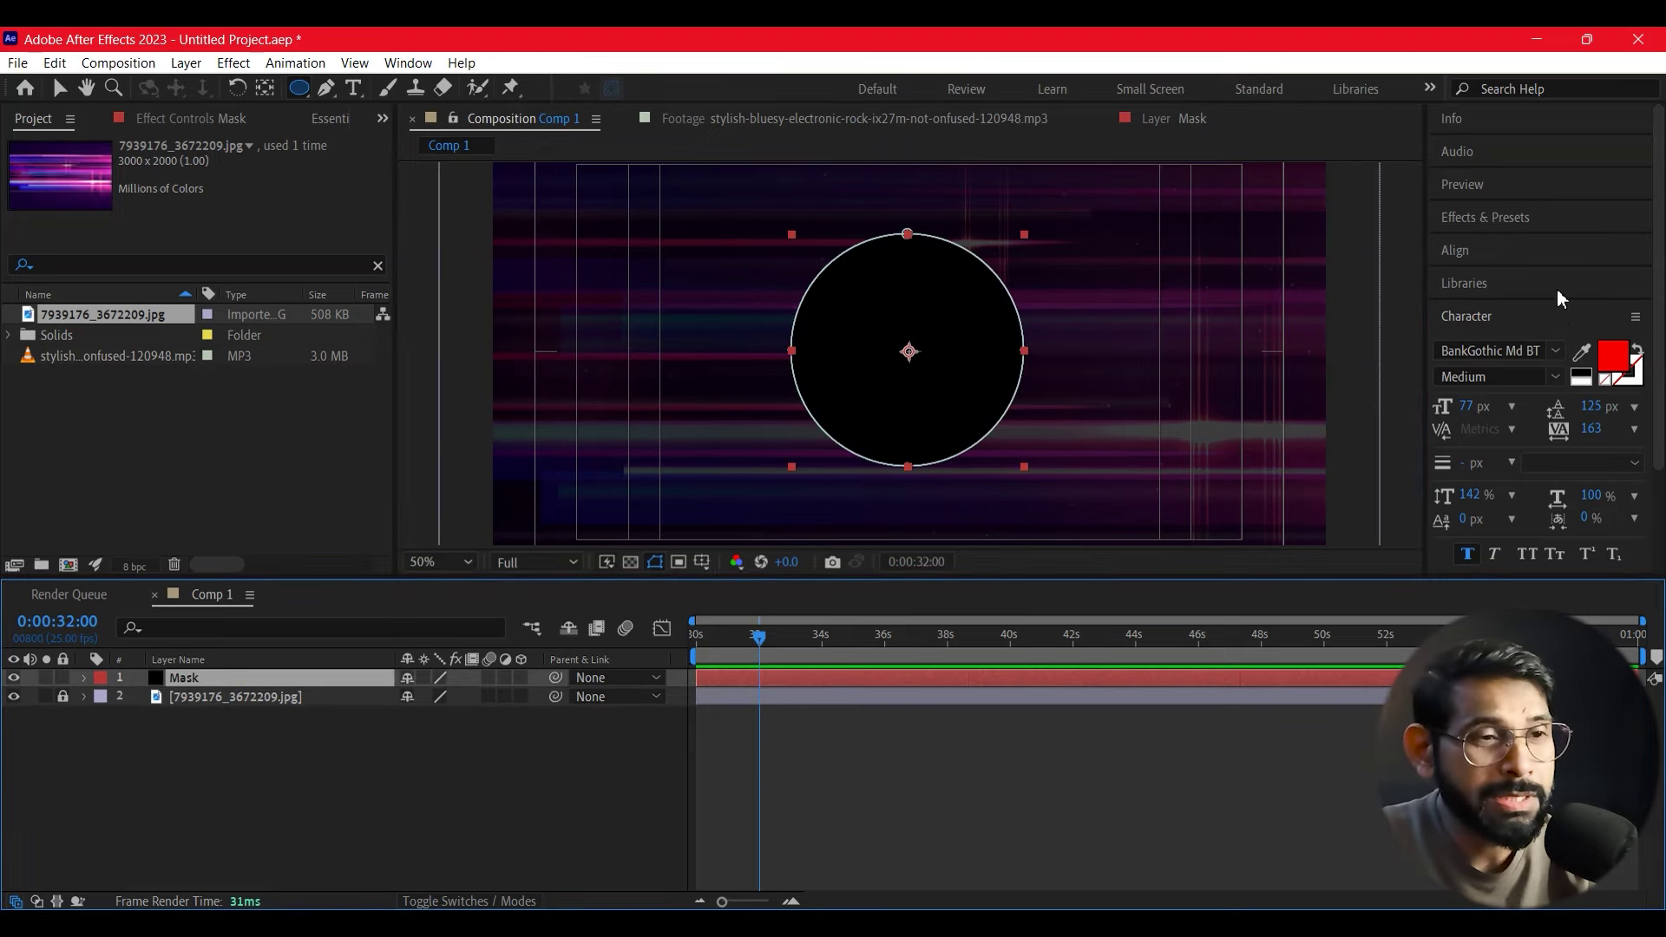
{"action": "left_click", "coordinate": [1480, 229]}
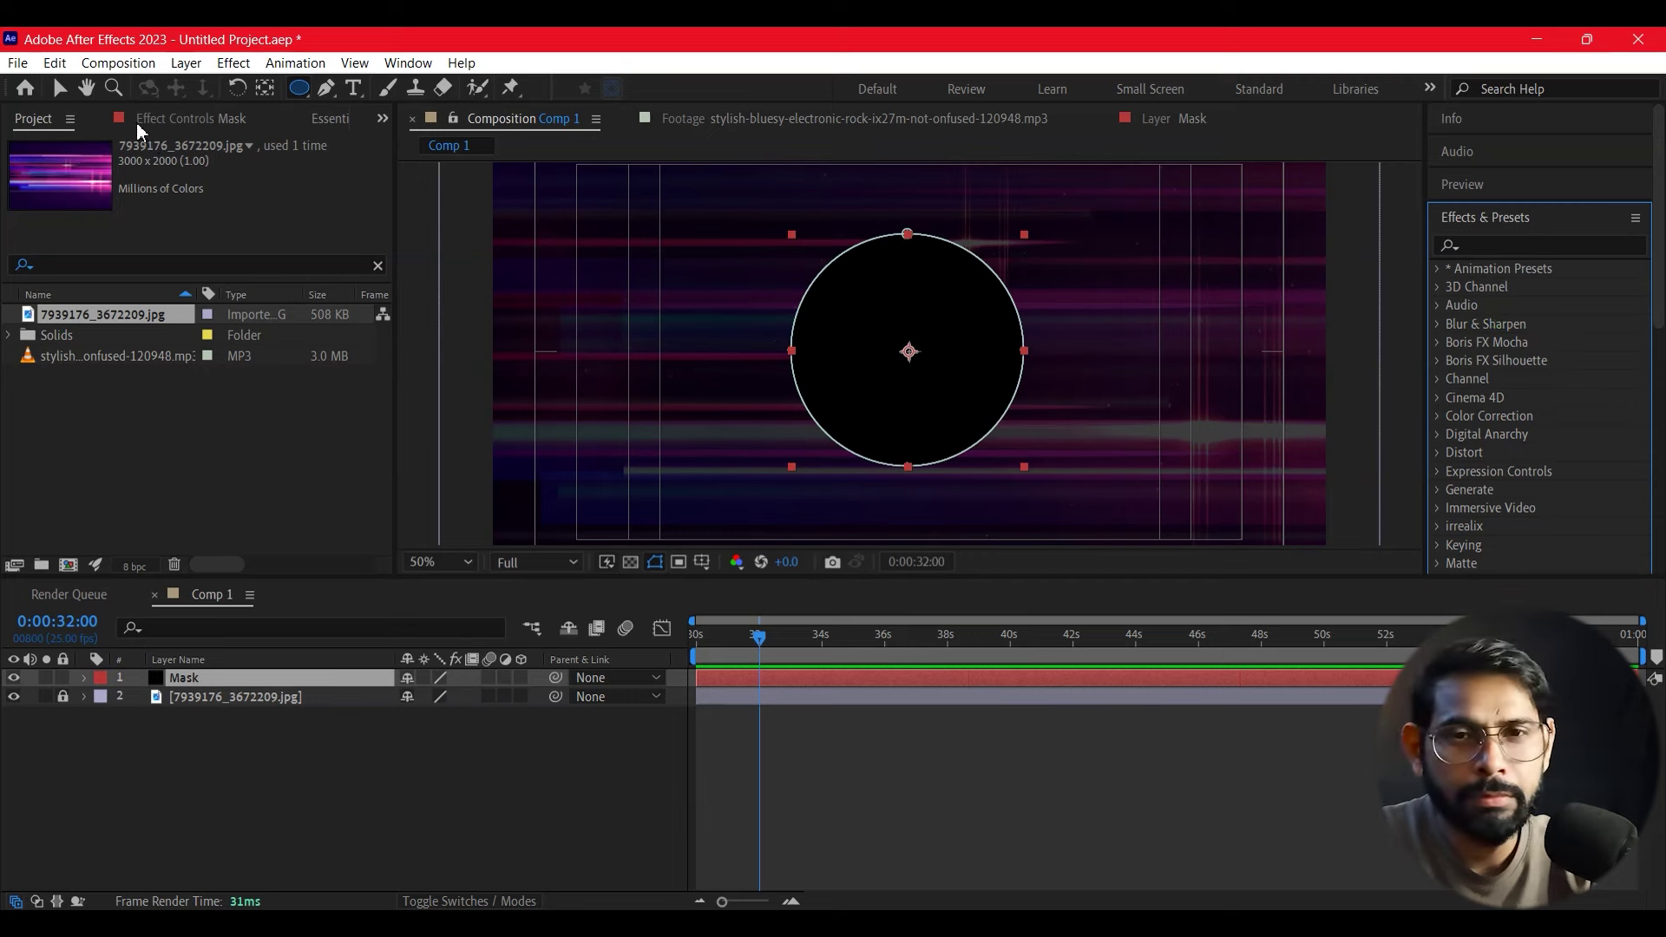
Step: Search 'Spect' in Effects & Presets and drop Audio Spectrum onto the Mask layer
{"action": "left_click", "coordinate": [60, 87]}
{"action": "left_click", "coordinate": [1496, 244]}
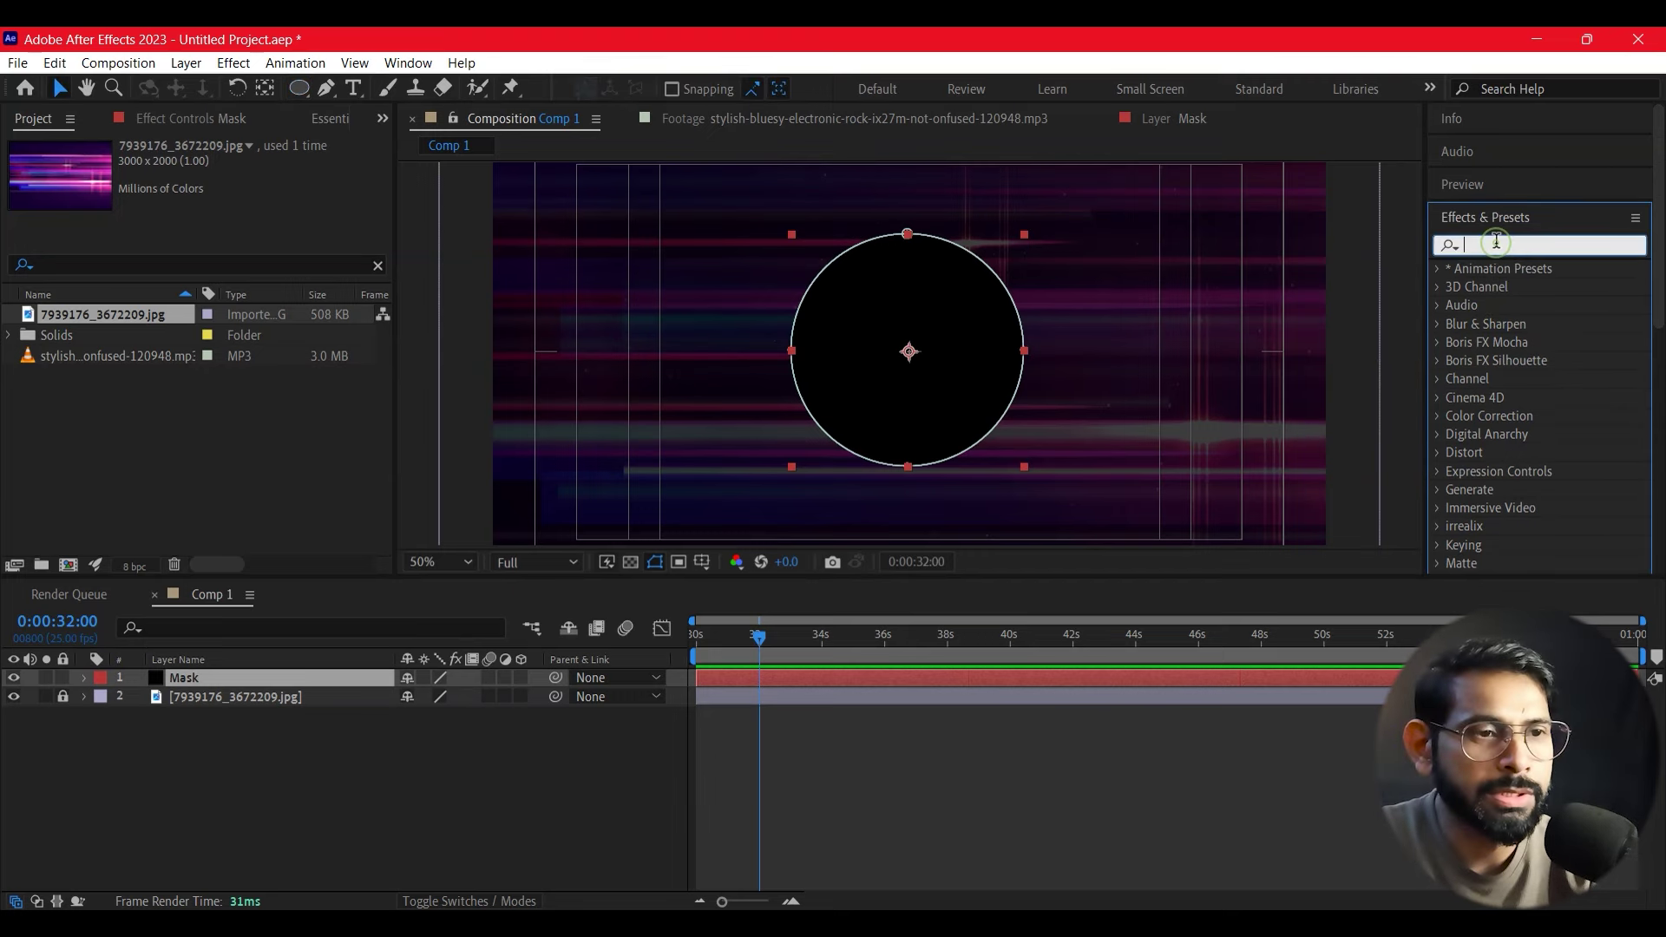
{"action": "type", "text": "Spect"}
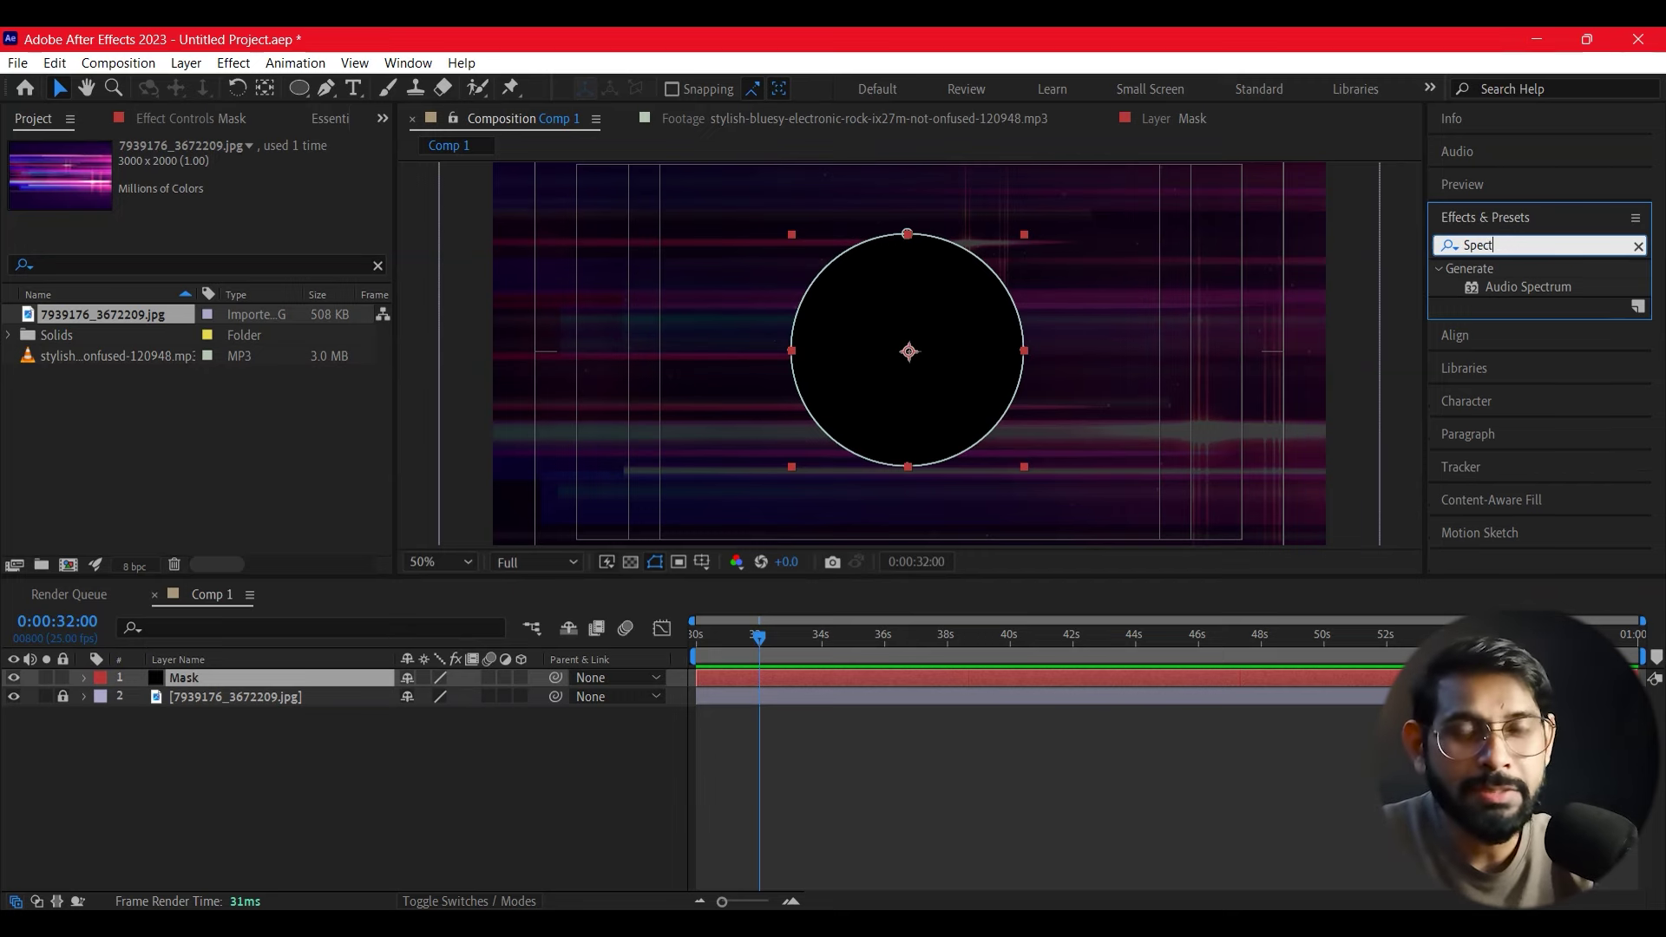
{"action": "left_click_drag", "start_coordinate": [1527, 287], "coordinate": [202, 678]}
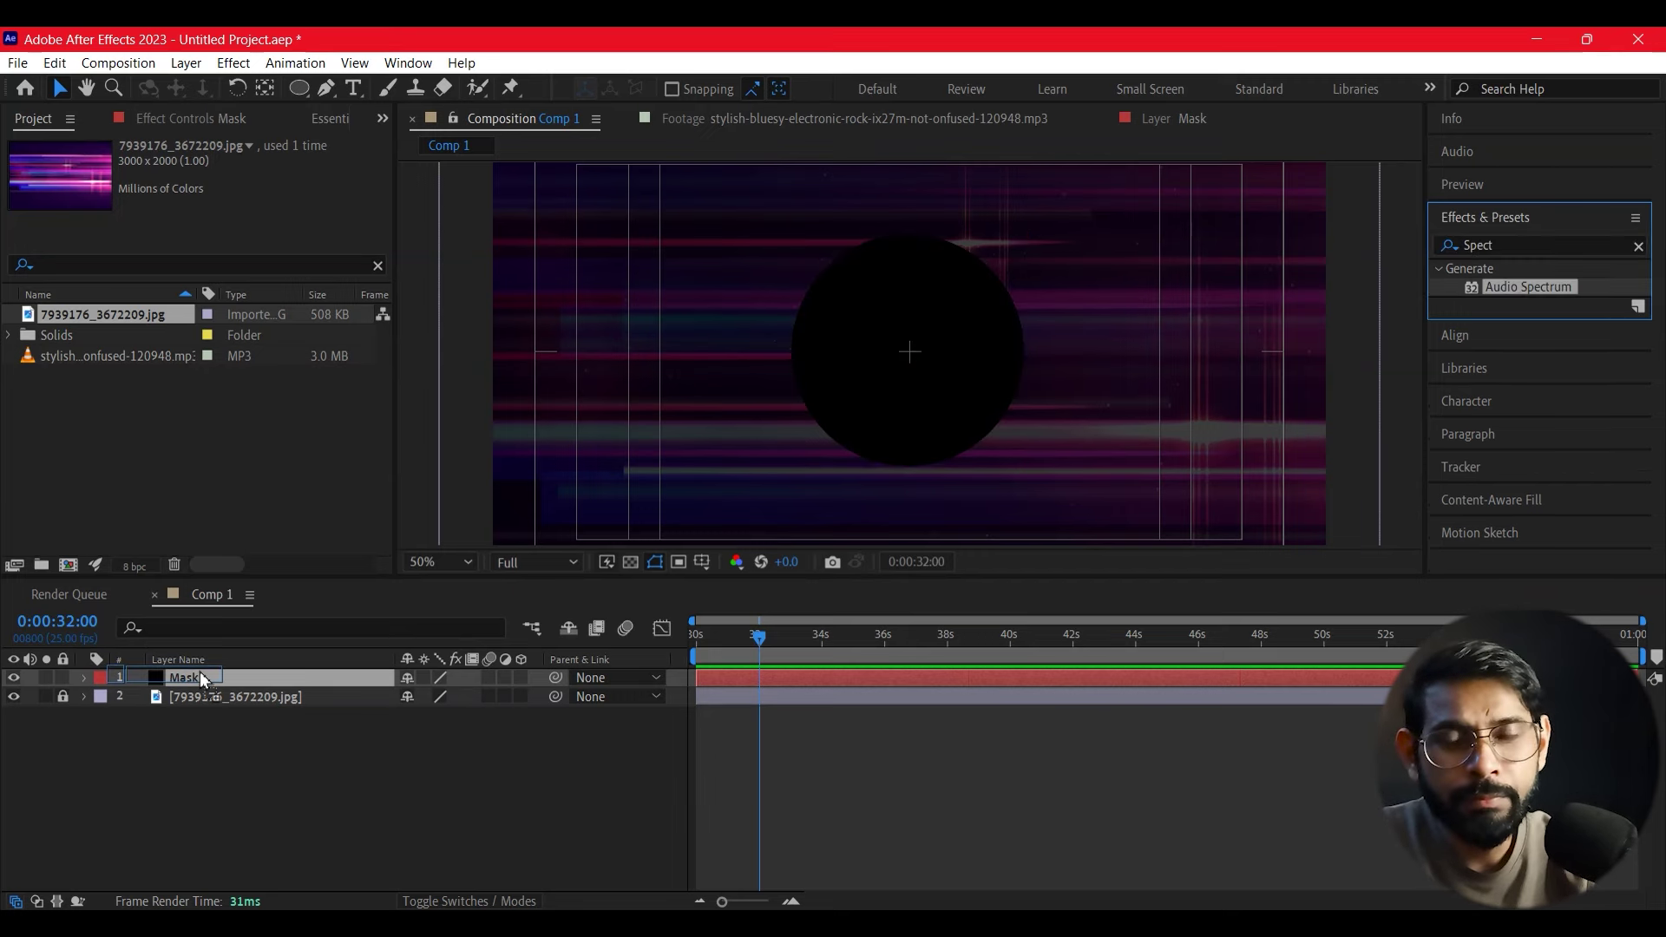
{"action": "left_click_drag", "start_coordinate": [199, 678], "coordinate": [200, 679]}
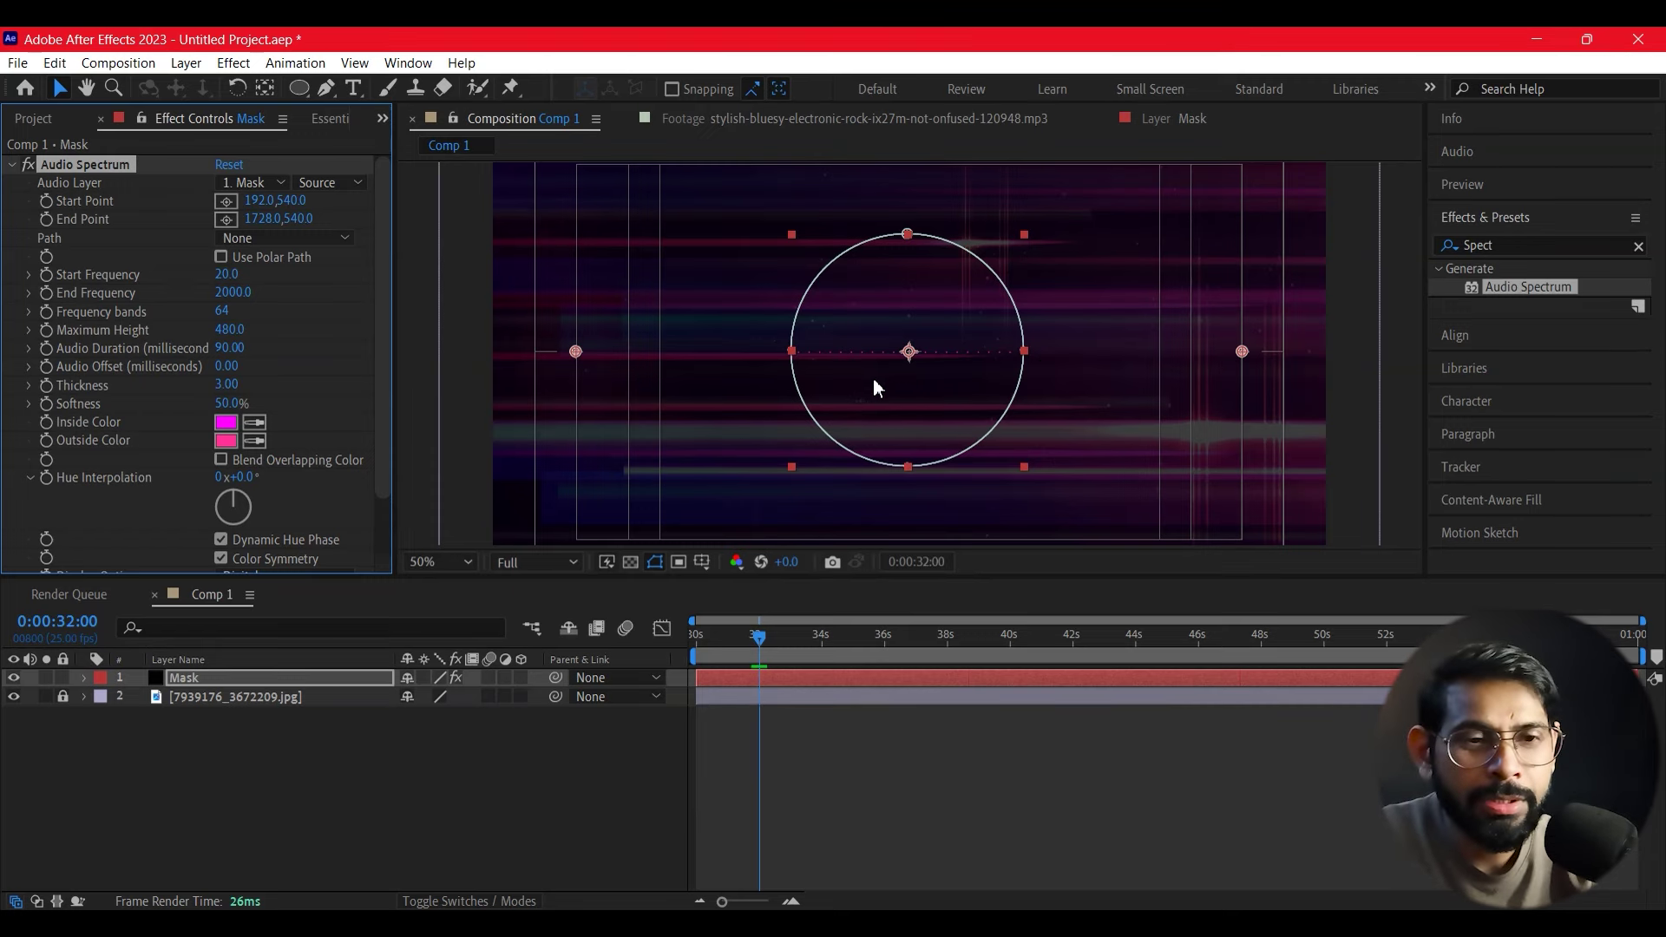
{"action": "left_click", "coordinate": [32, 121]}
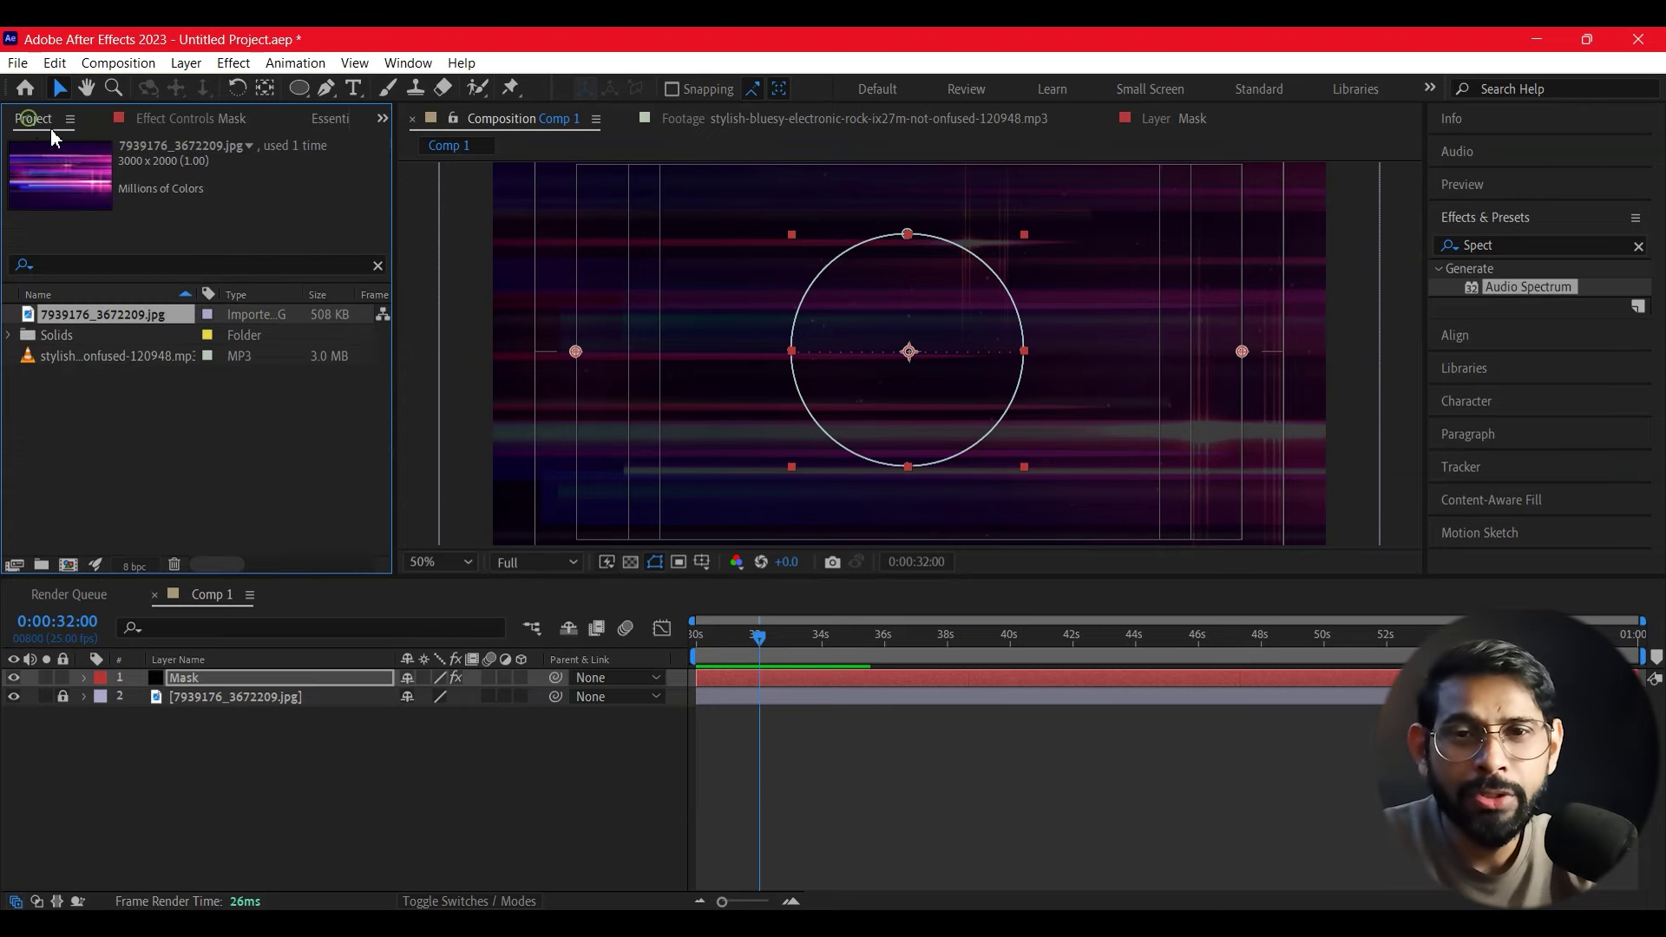
Step: Add the MP3 track to Comp 1 and reselect the Mask layer
{"action": "left_click_drag", "start_coordinate": [71, 355], "coordinate": [193, 692]}
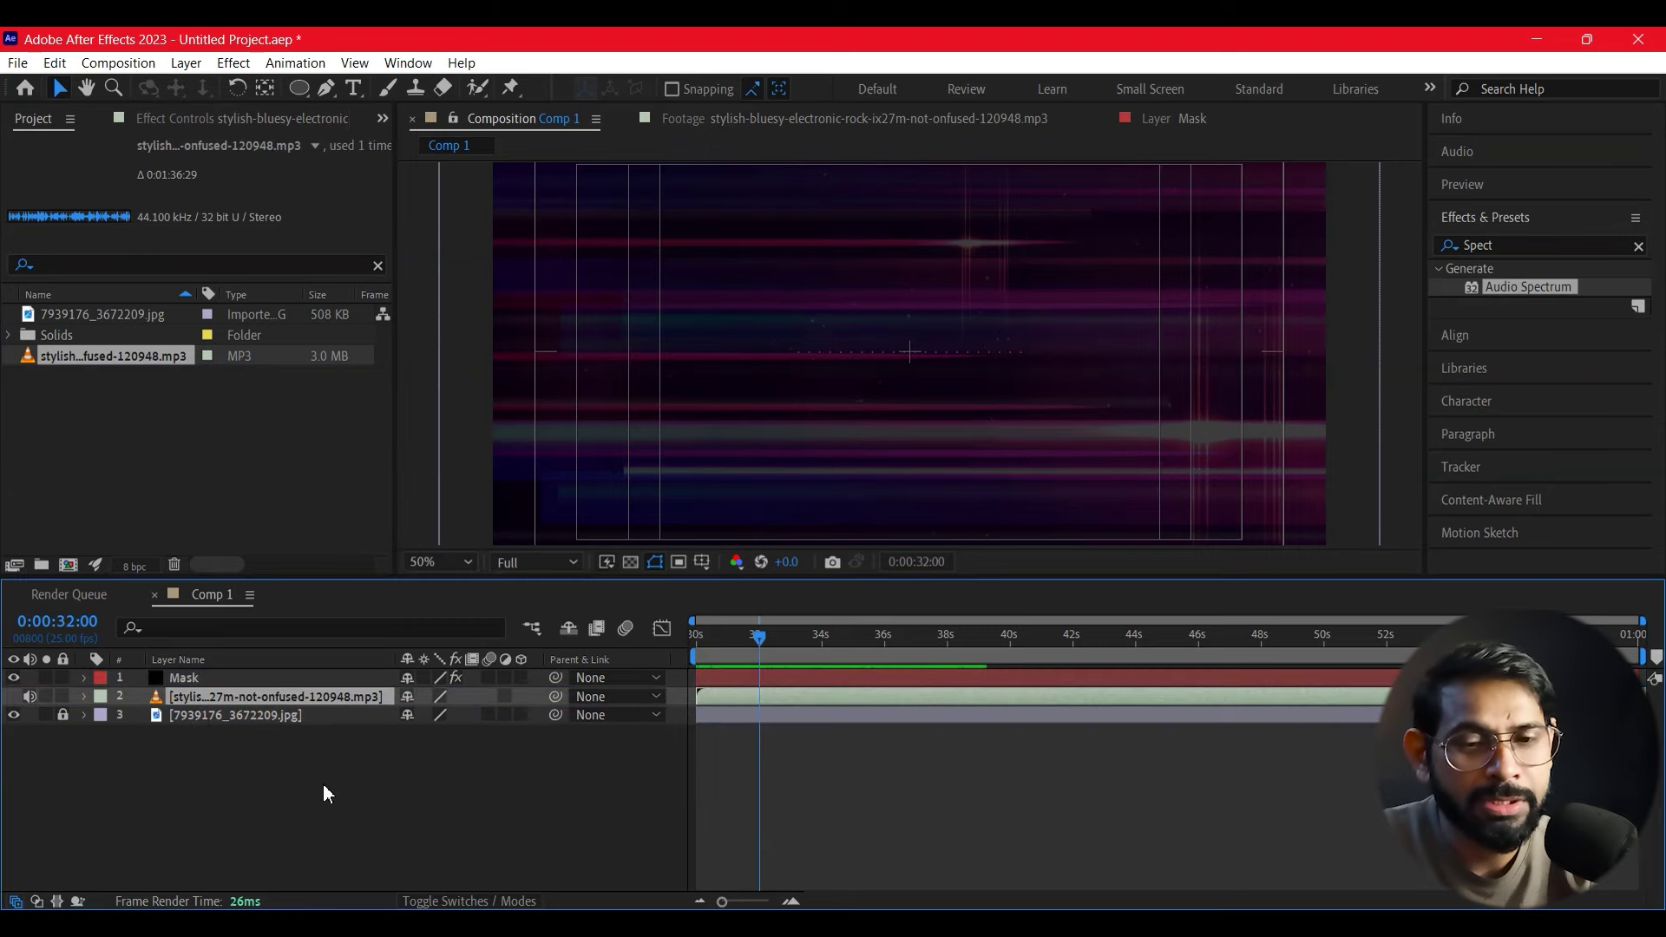
{"action": "left_click", "coordinate": [324, 785]}
{"action": "left_click", "coordinate": [196, 678]}
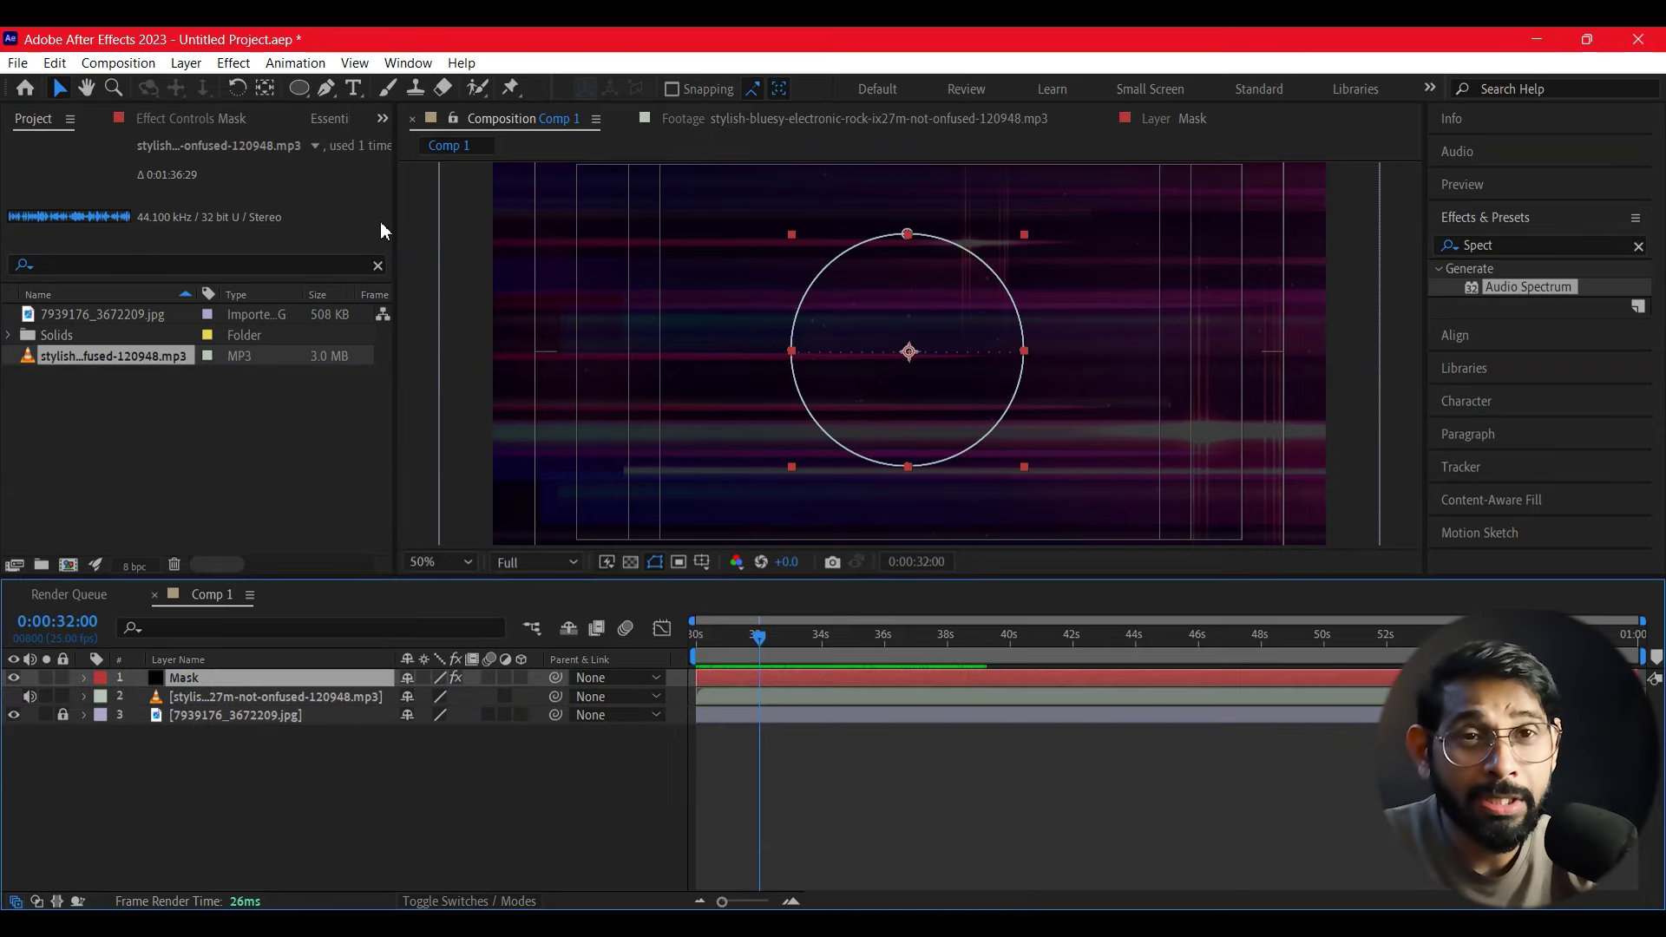
{"action": "left_click", "coordinate": [116, 786]}
{"action": "left_click", "coordinate": [187, 679]}
Step: Set Audio Spectrum's Audio Layer to the MP3 track and preview the result
{"action": "left_click", "coordinate": [204, 113]}
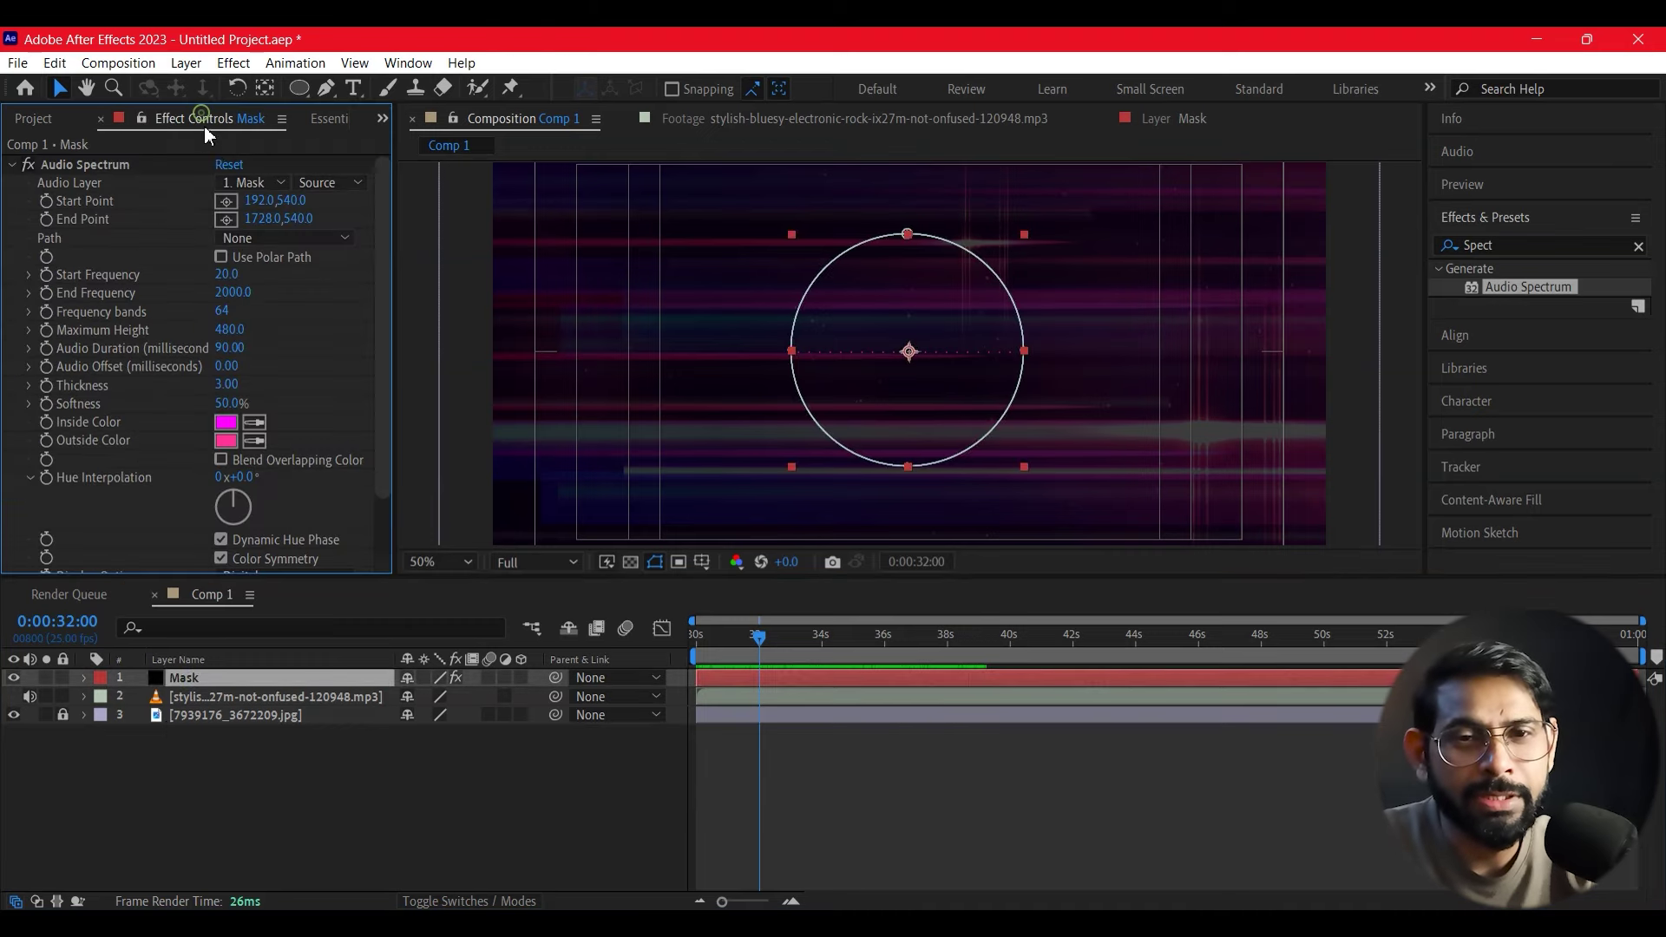
{"action": "left_click", "coordinate": [253, 182]}
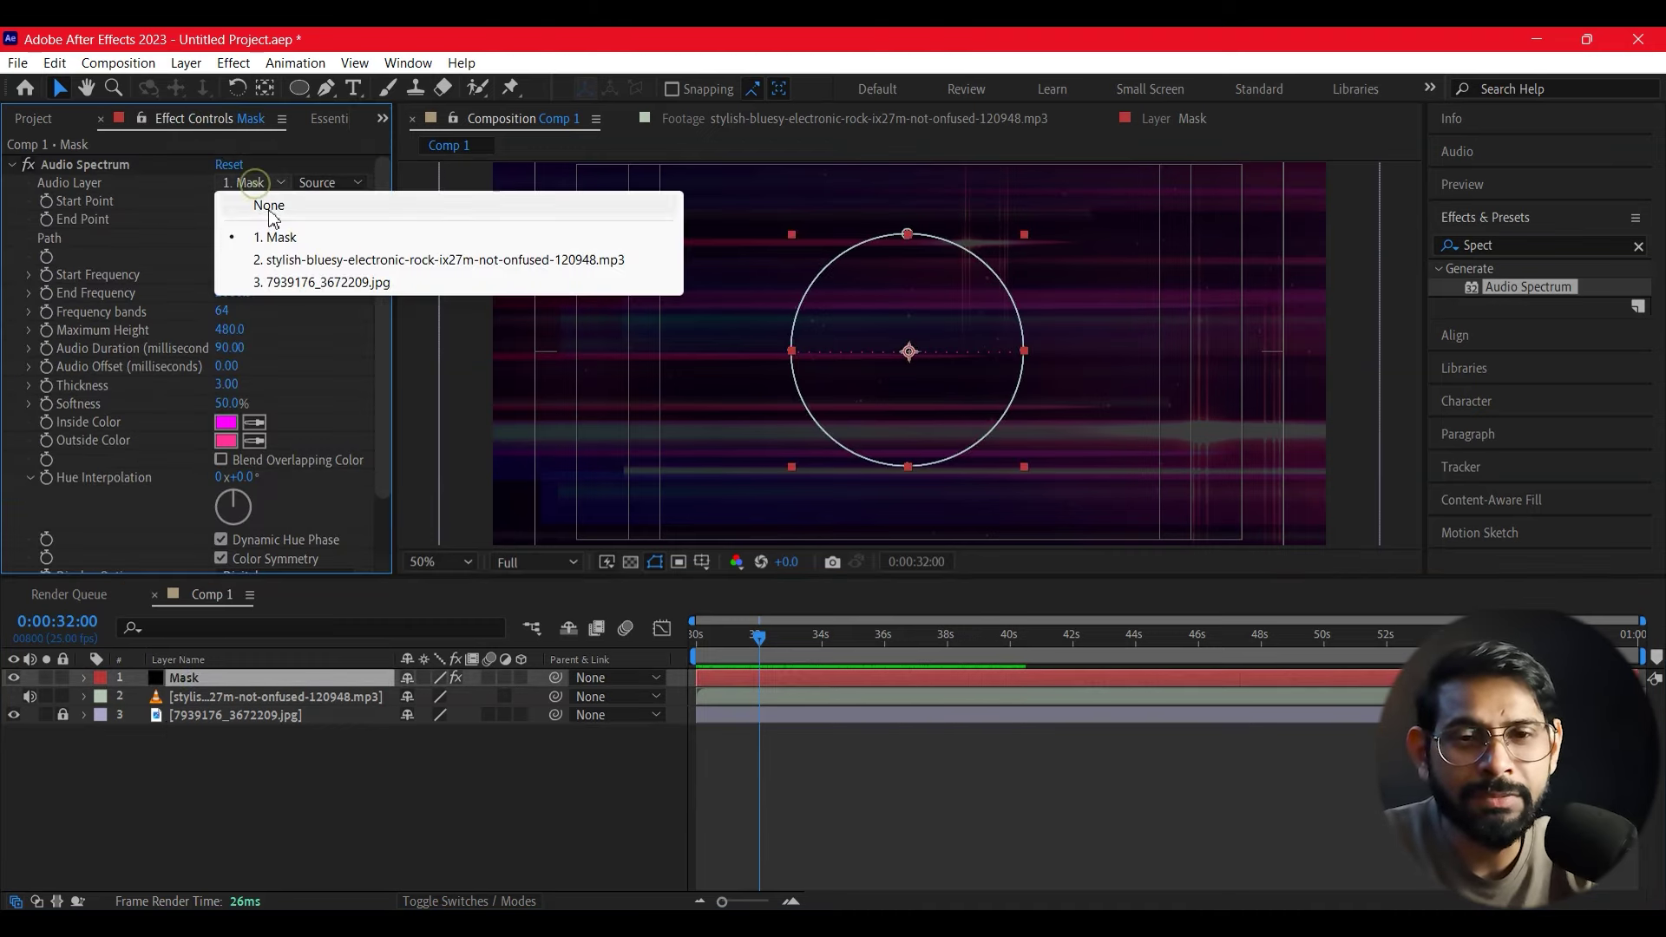
{"action": "left_click", "coordinate": [302, 260]}
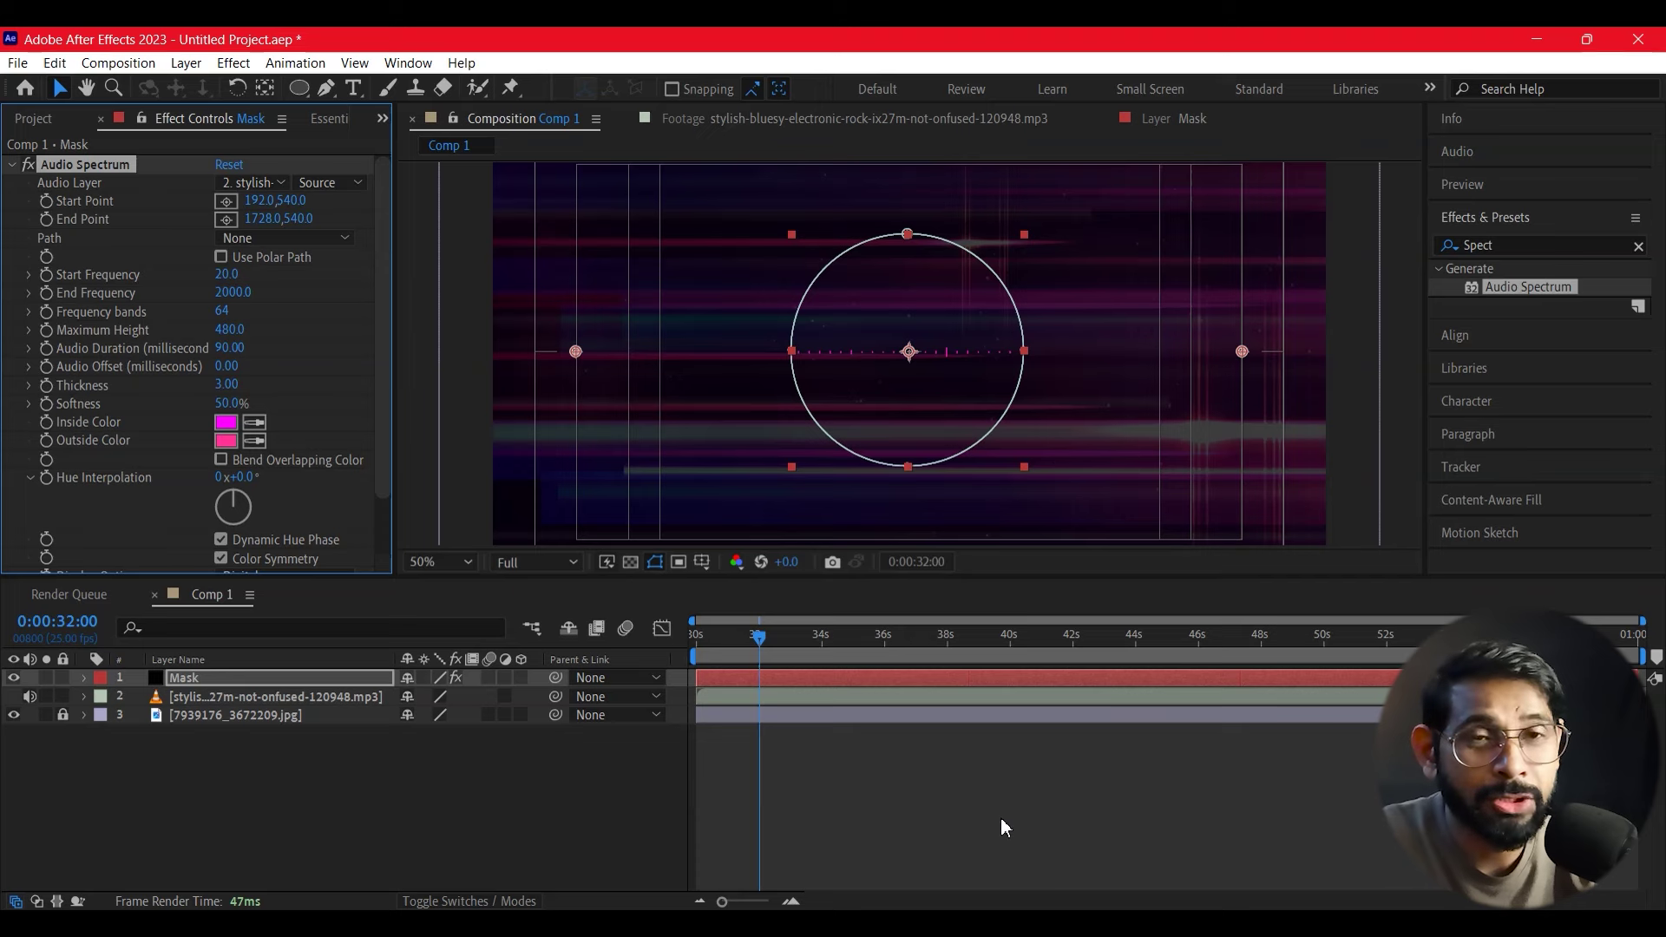
{"action": "key", "text": "space"}
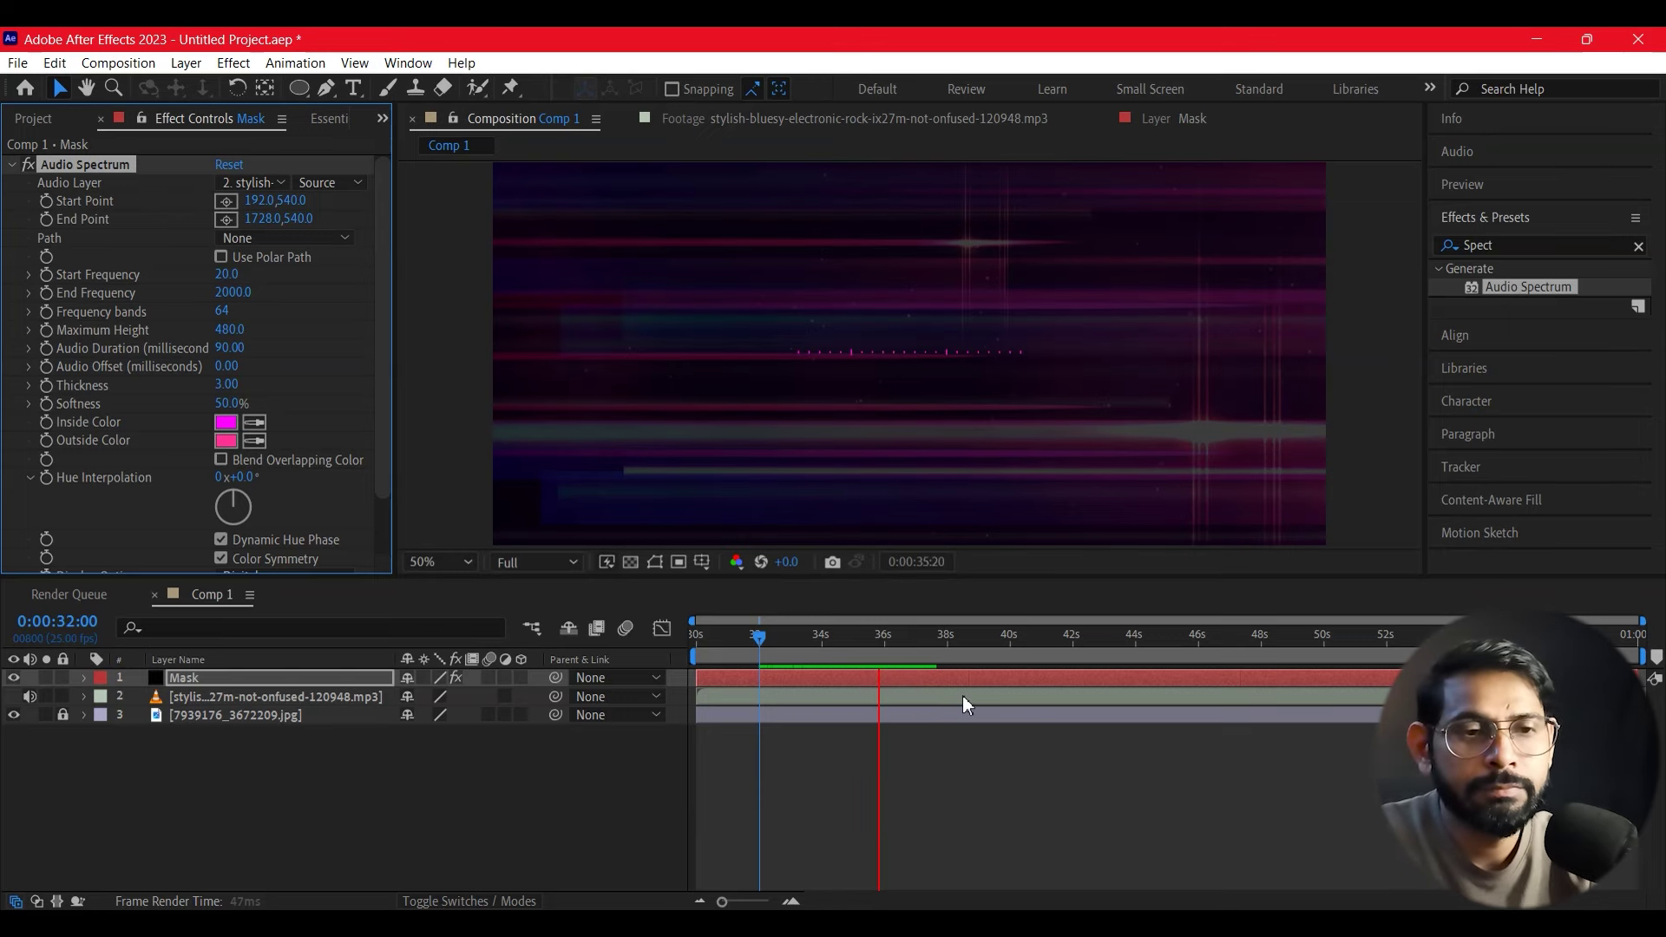
{"action": "key", "text": "space"}
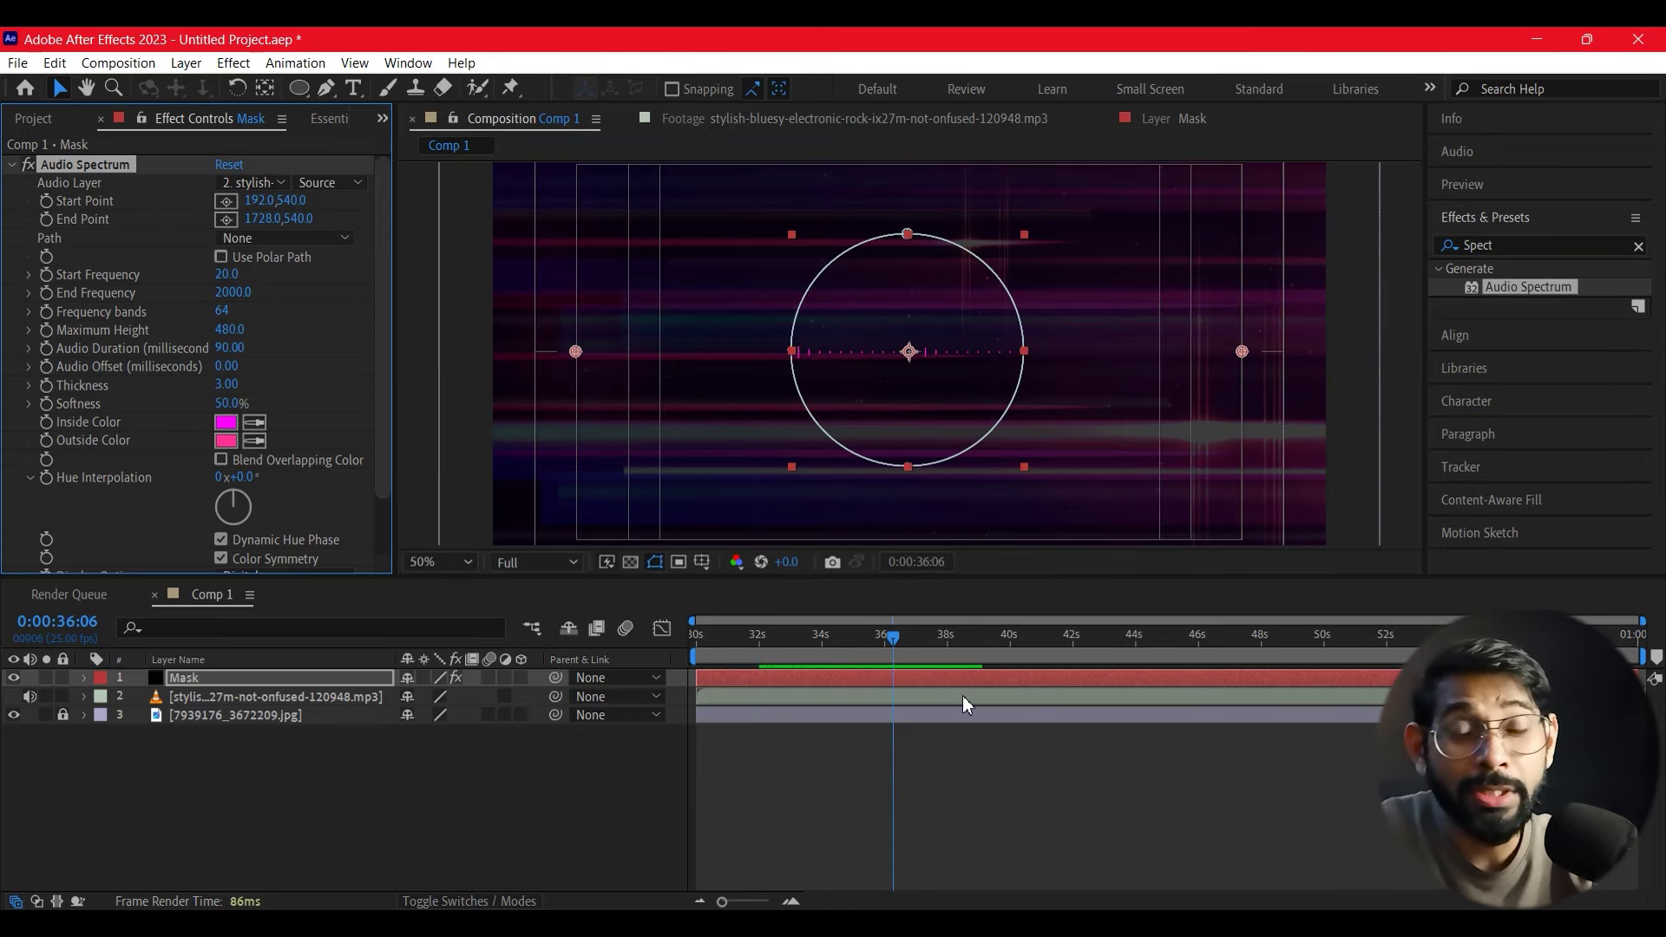
{"action": "left_click", "coordinate": [880, 647]}
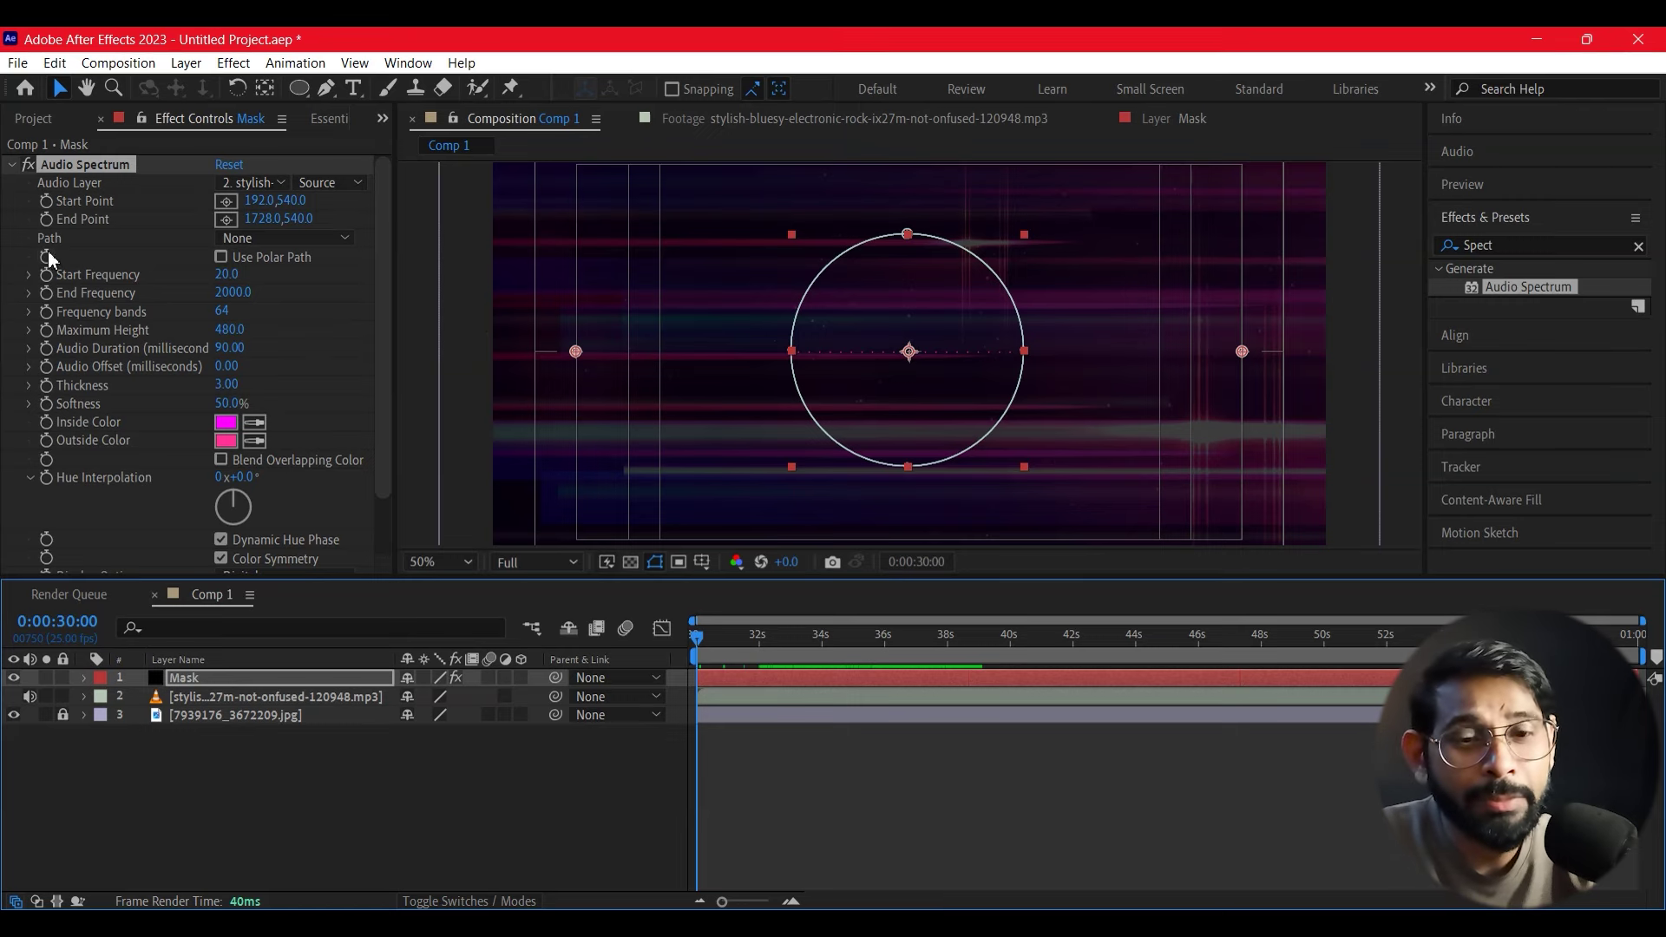
Step: Set the spectrum Path to Mask 1 and hide the background JPG layer
{"action": "left_click", "coordinate": [295, 238]}
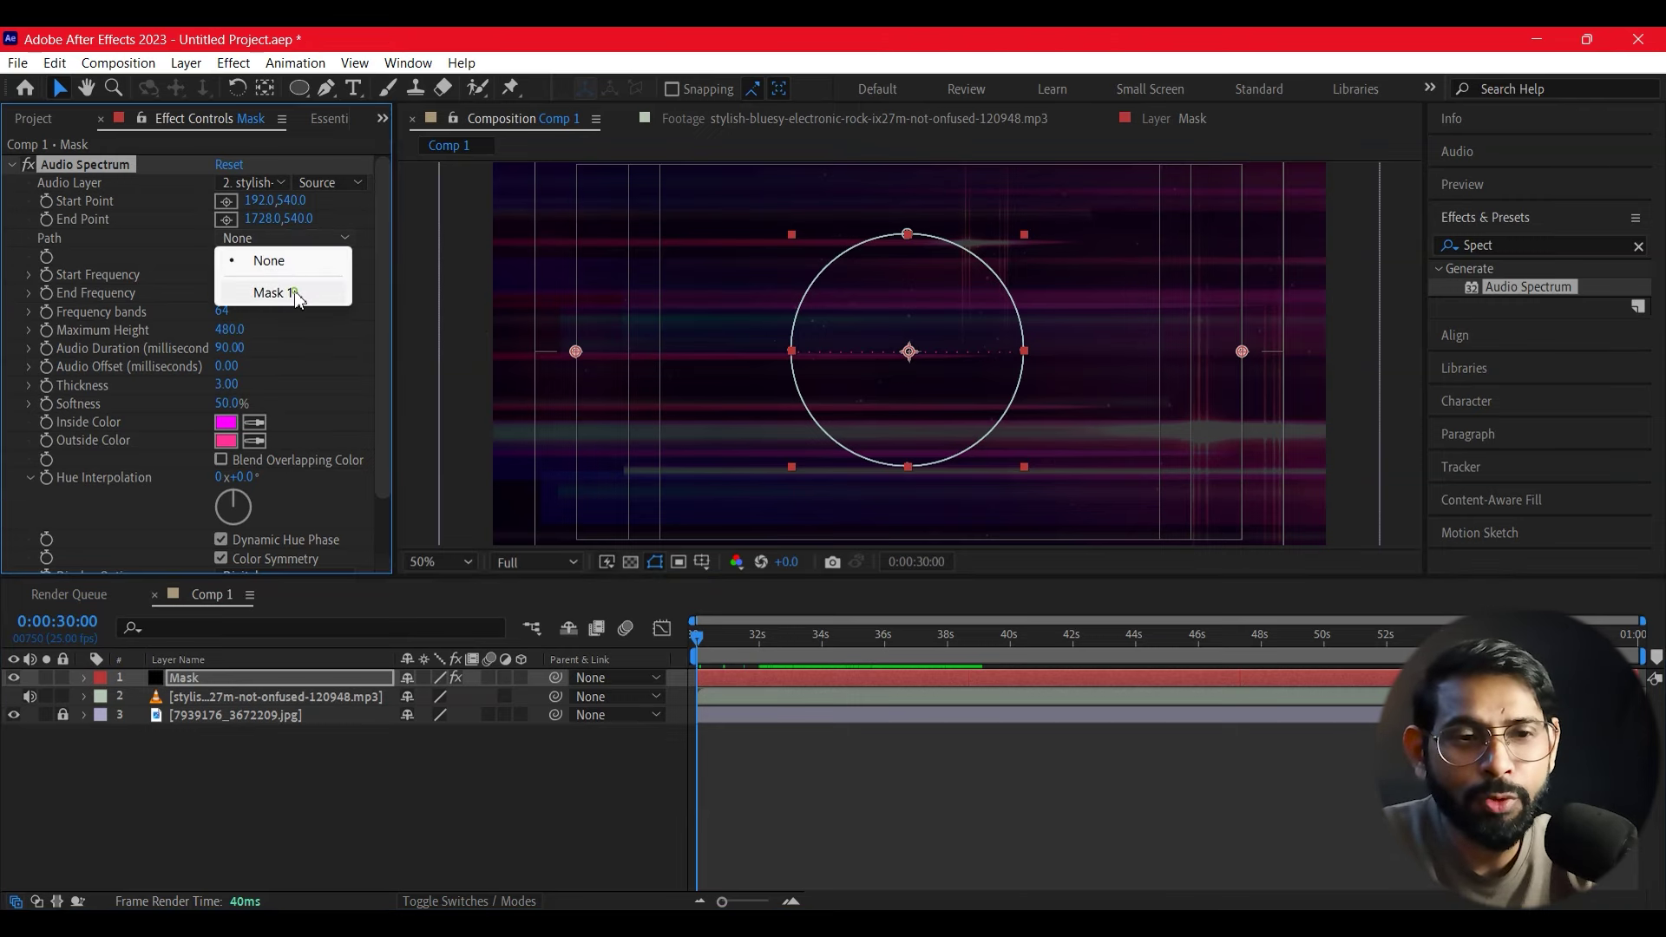
{"action": "left_click", "coordinate": [293, 292]}
{"action": "left_click", "coordinate": [972, 783]}
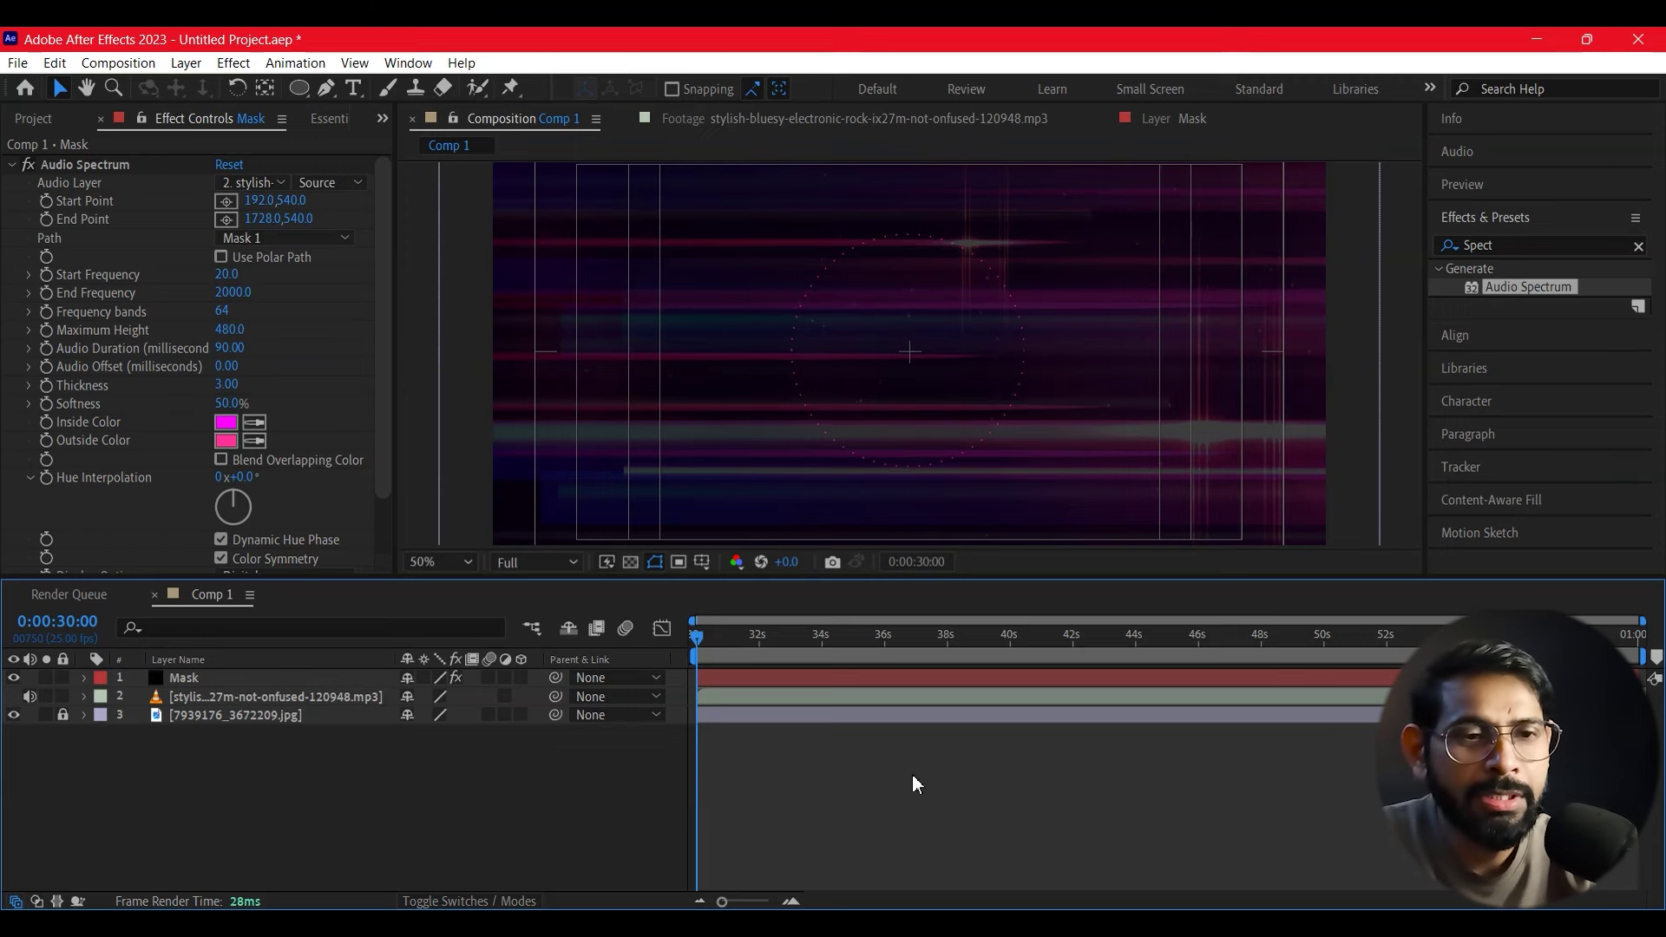
{"action": "left_click", "coordinate": [15, 717]}
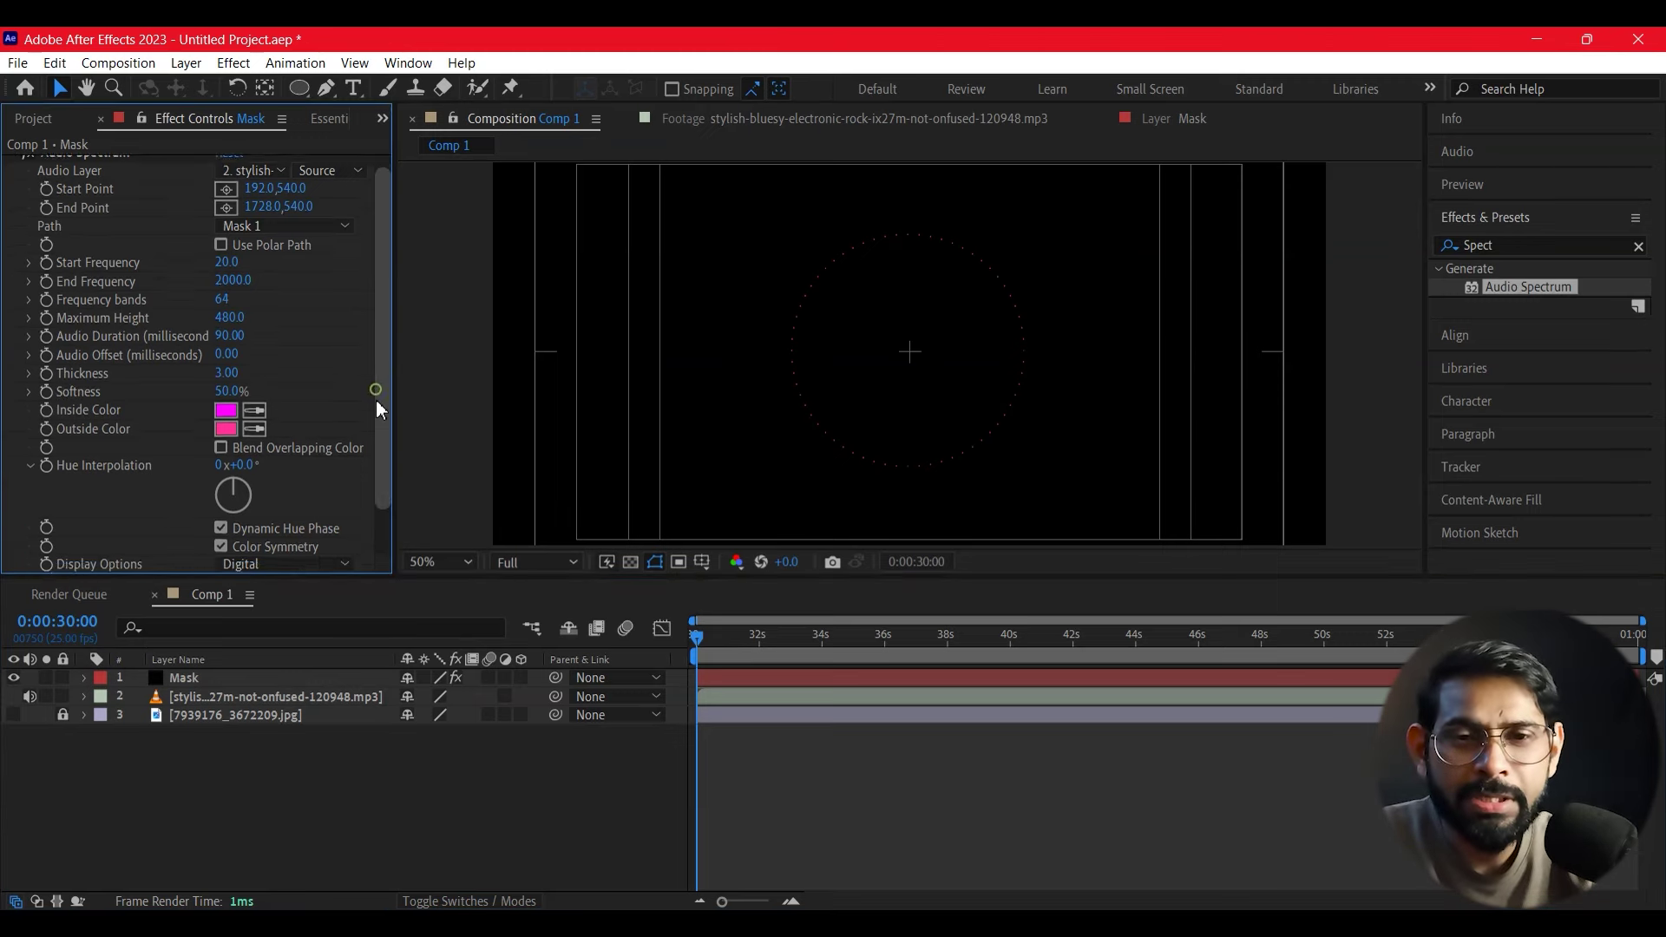
Step: Set Audio Spectrum's End Frequency to 300 and preview the ring with the music
{"action": "left_click", "coordinate": [384, 377]}
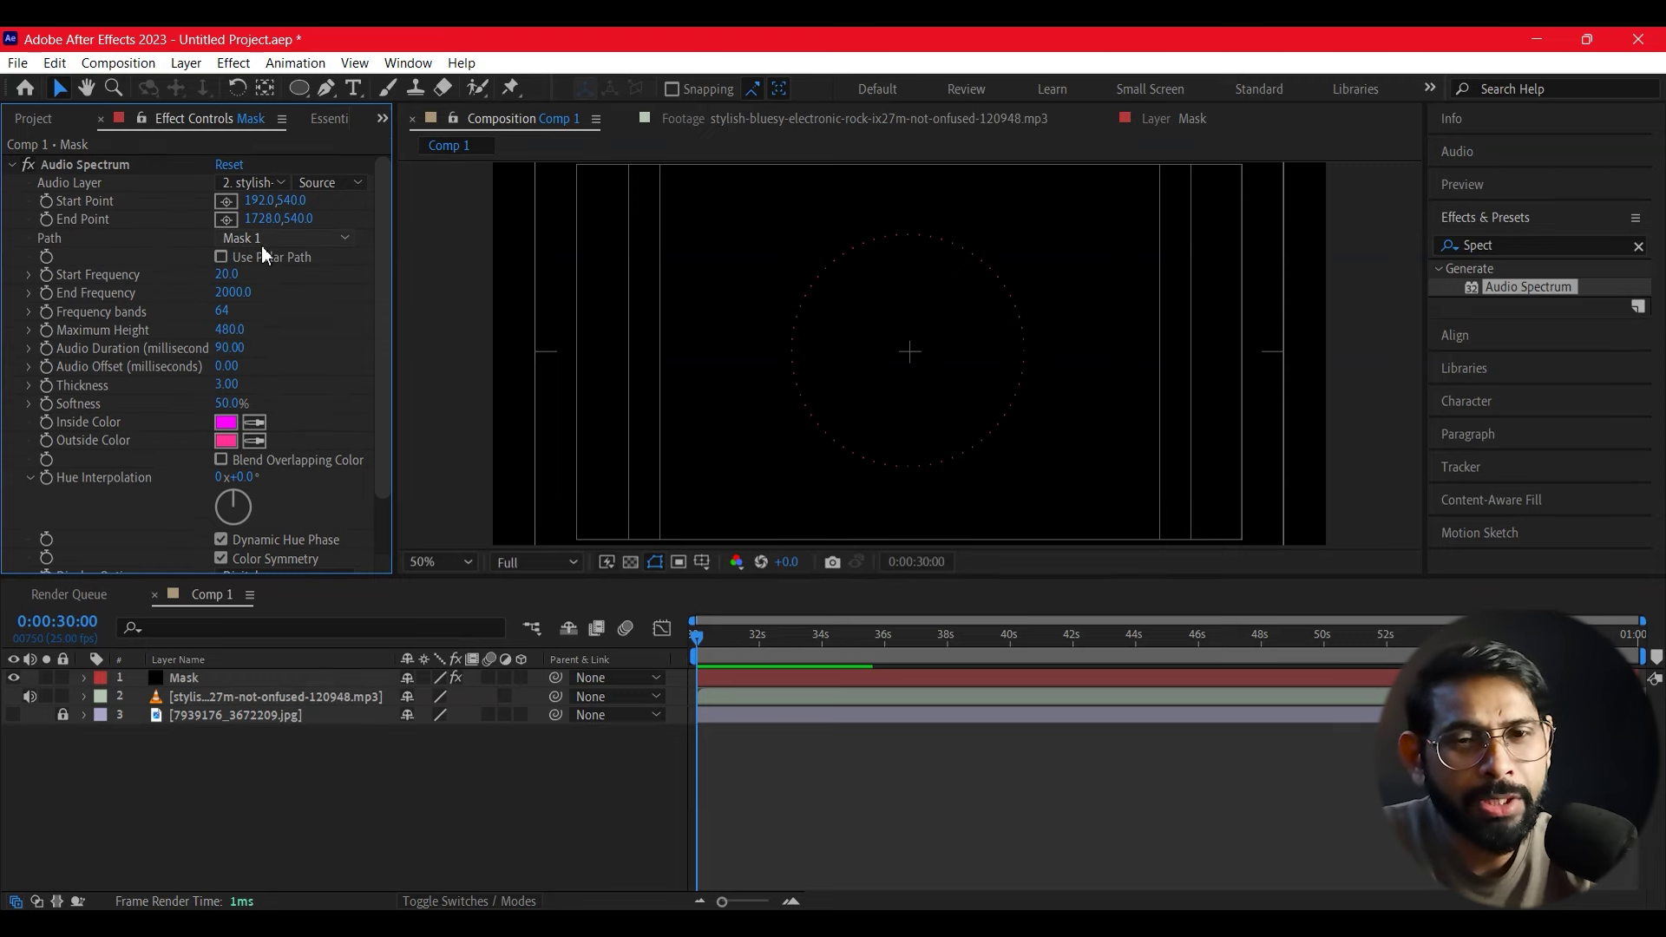
{"action": "left_click", "coordinate": [233, 293]}
{"action": "type", "text": "300"}
{"action": "key", "text": "Return"}
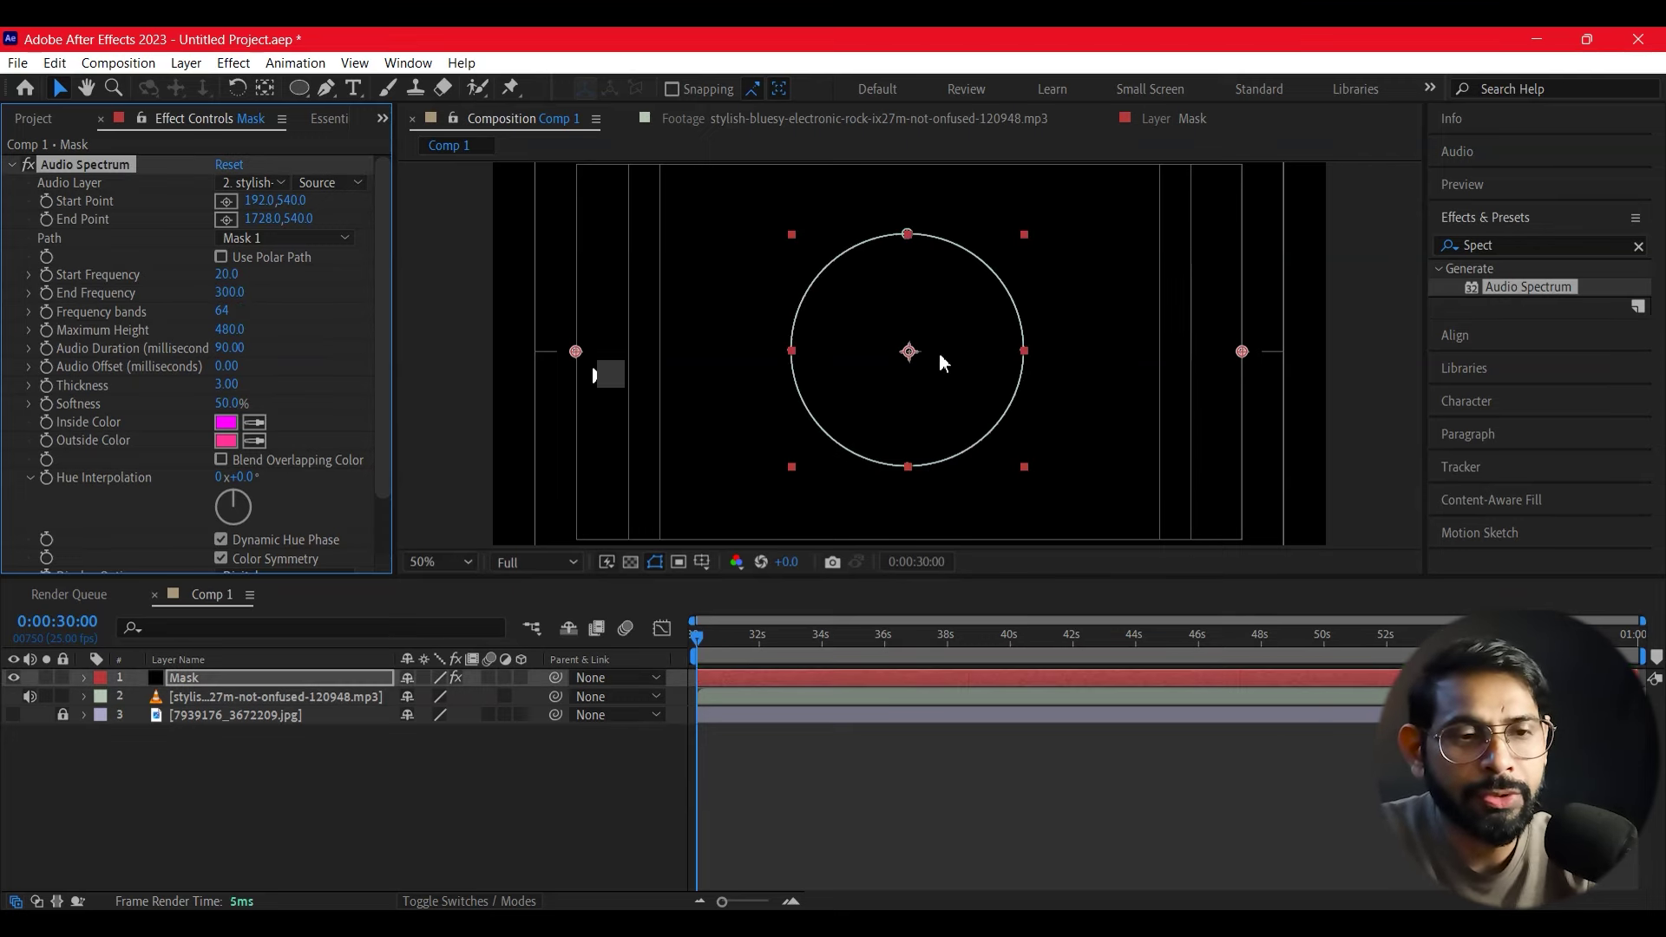
{"action": "left_click", "coordinate": [1119, 468]}
{"action": "key", "text": "space"}
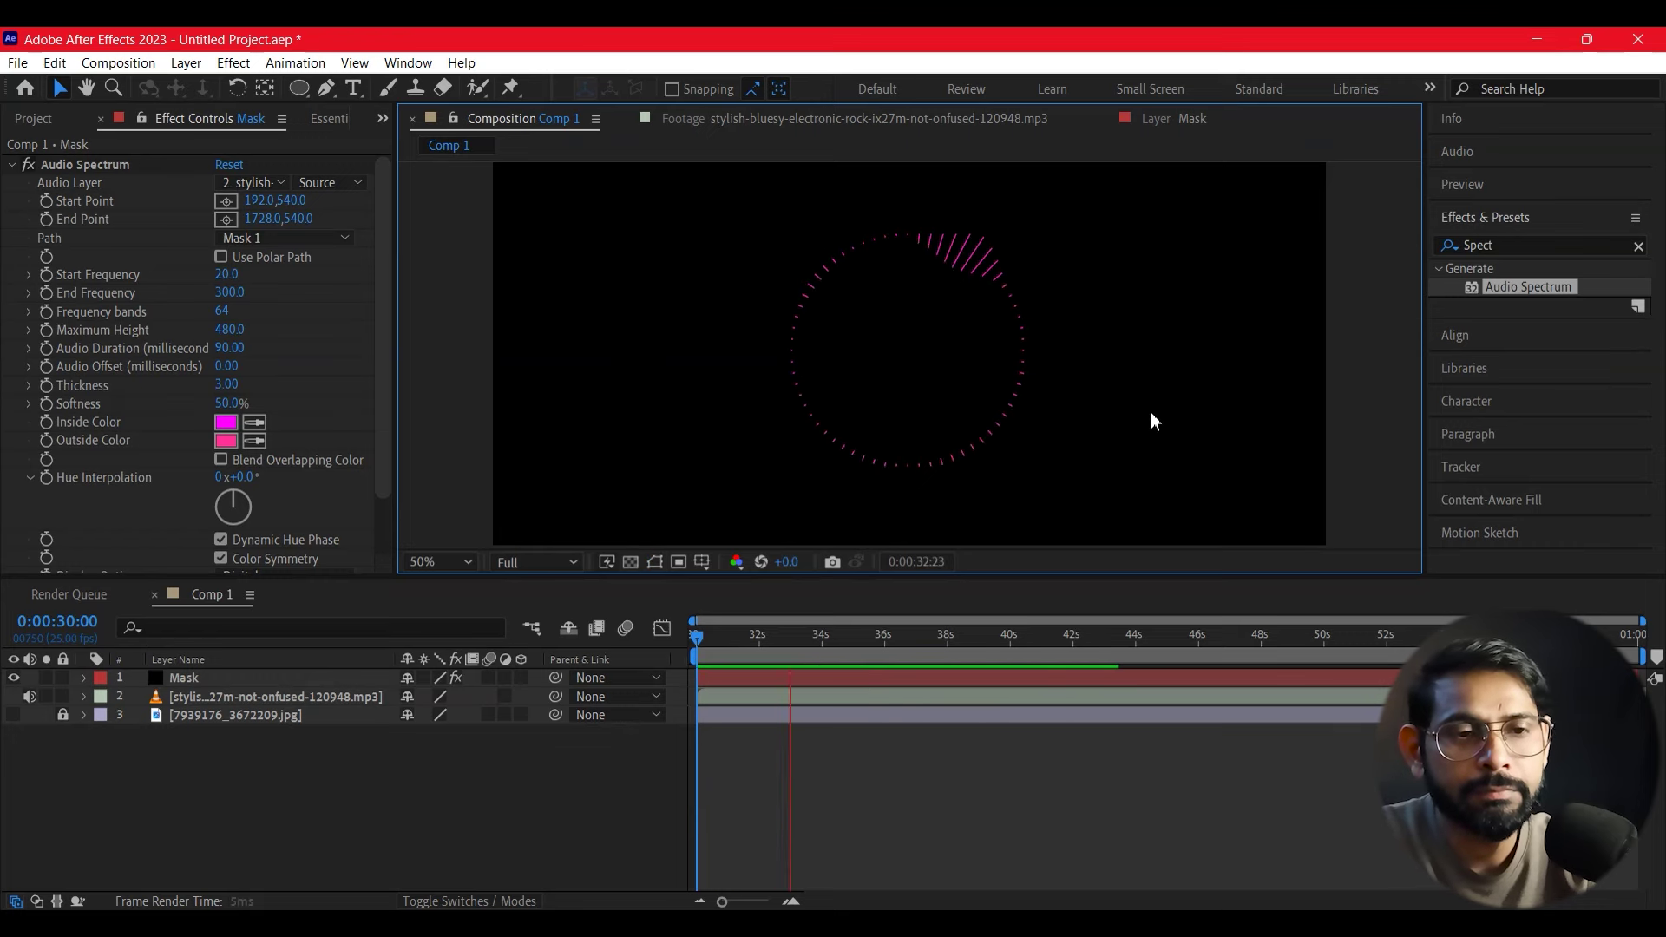
{"action": "key", "text": "space"}
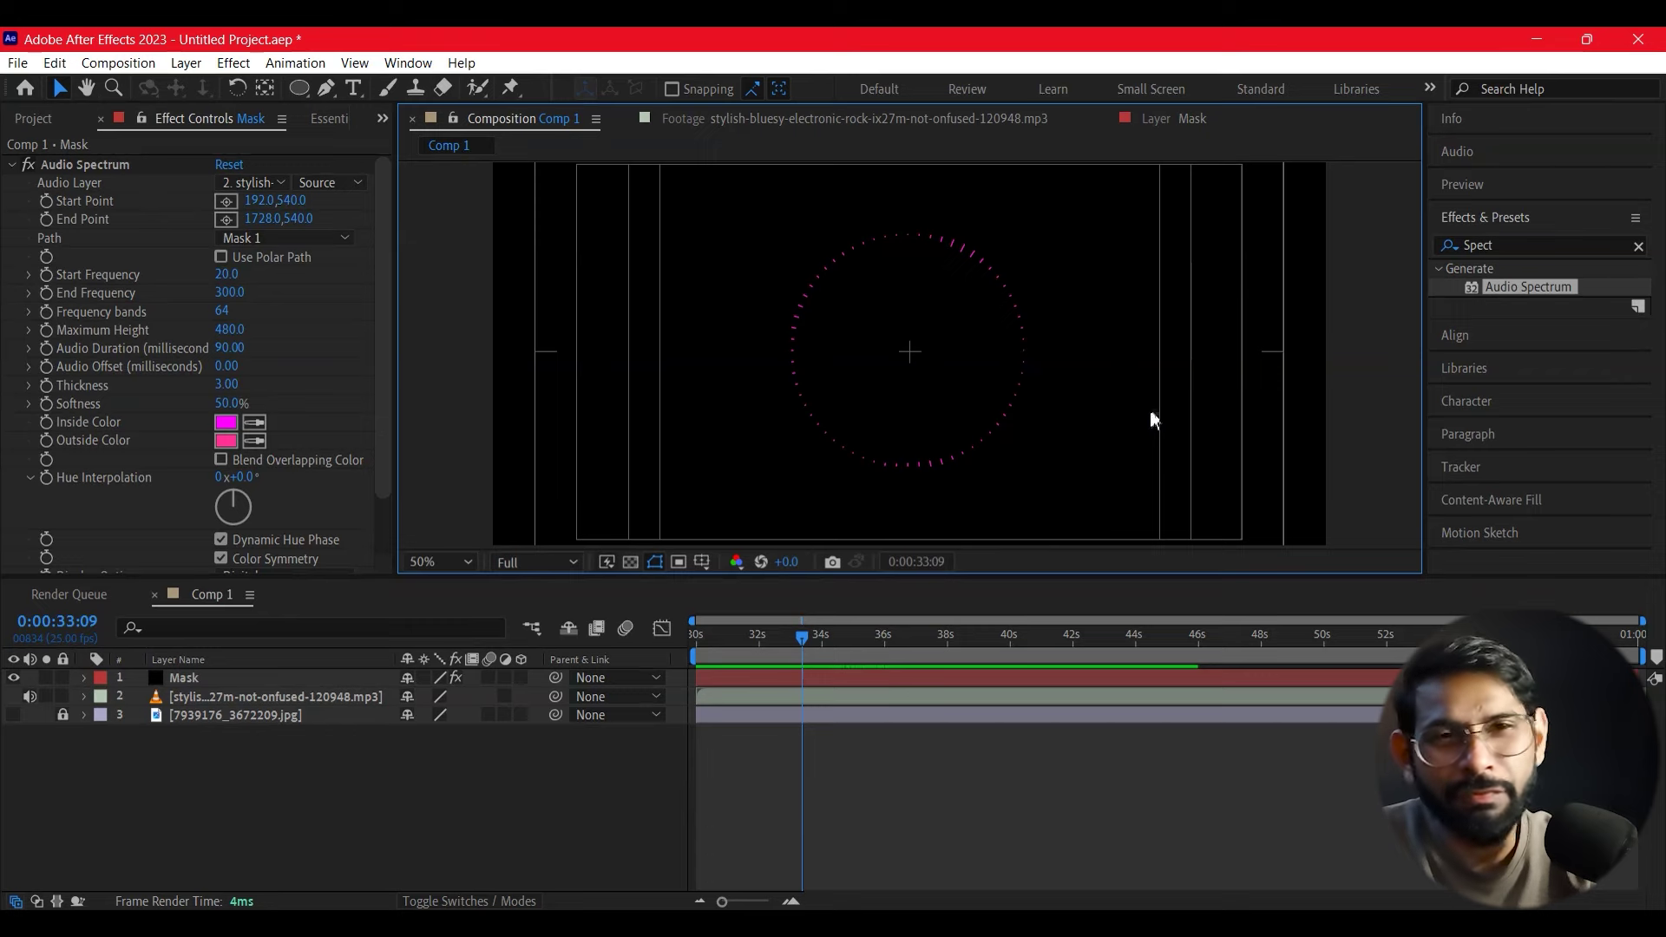
{"action": "left_click", "coordinate": [225, 422]}
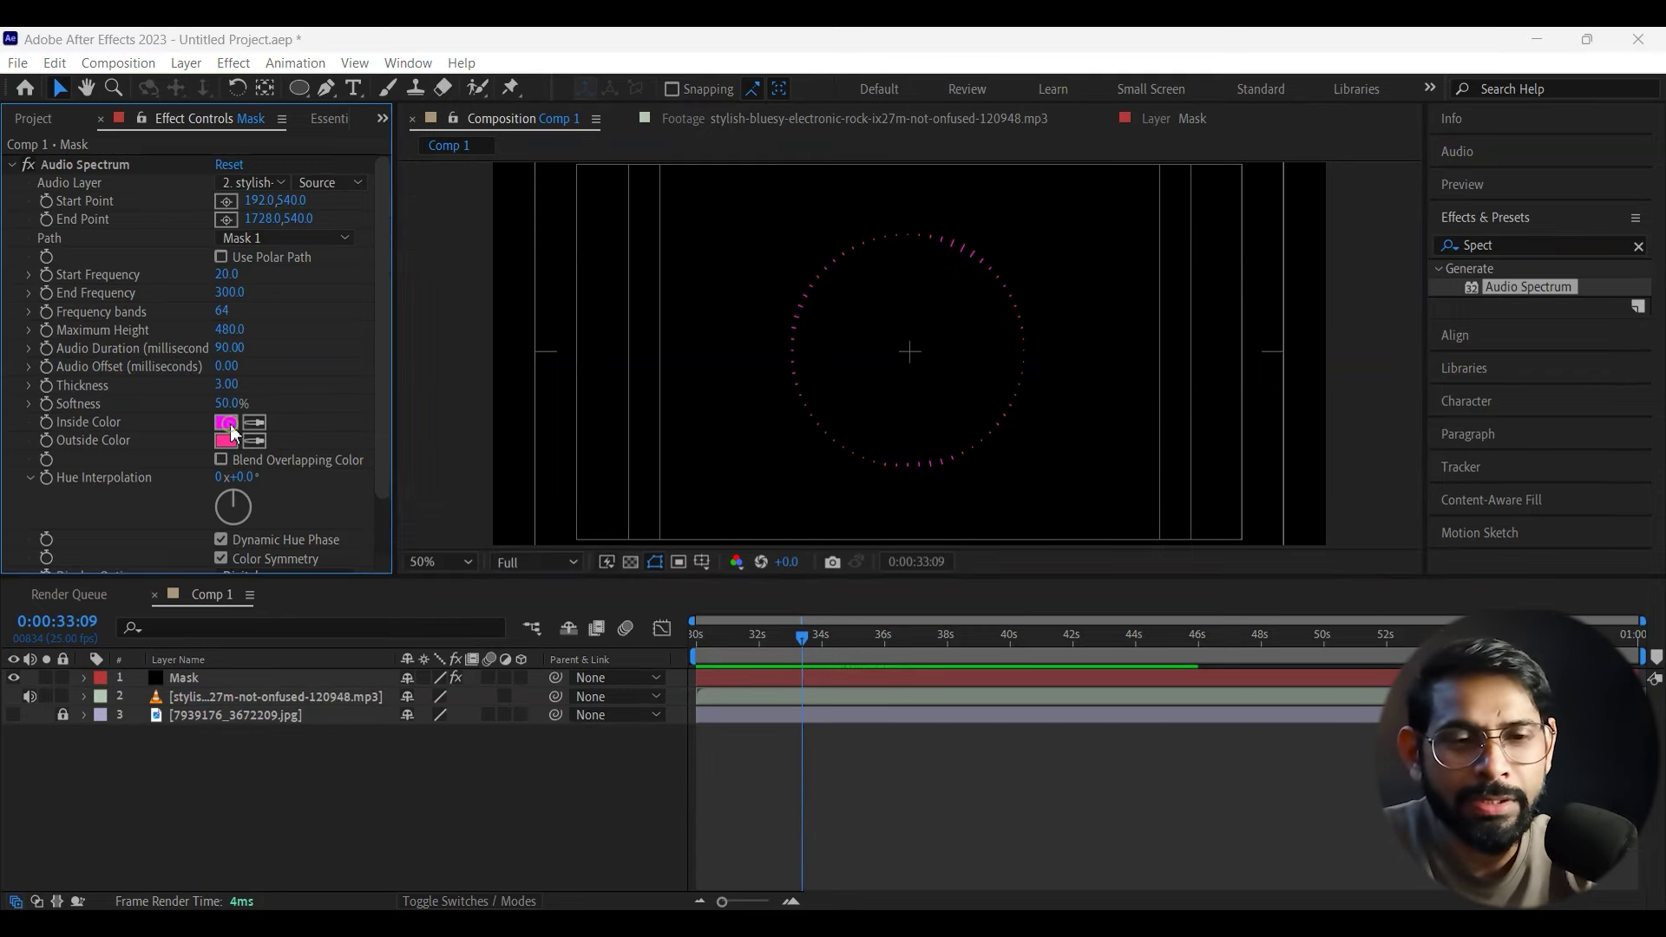
Step: Set Inside Color to white and sample white from the ring for Outside Color
{"action": "left_click", "coordinate": [177, 213]}
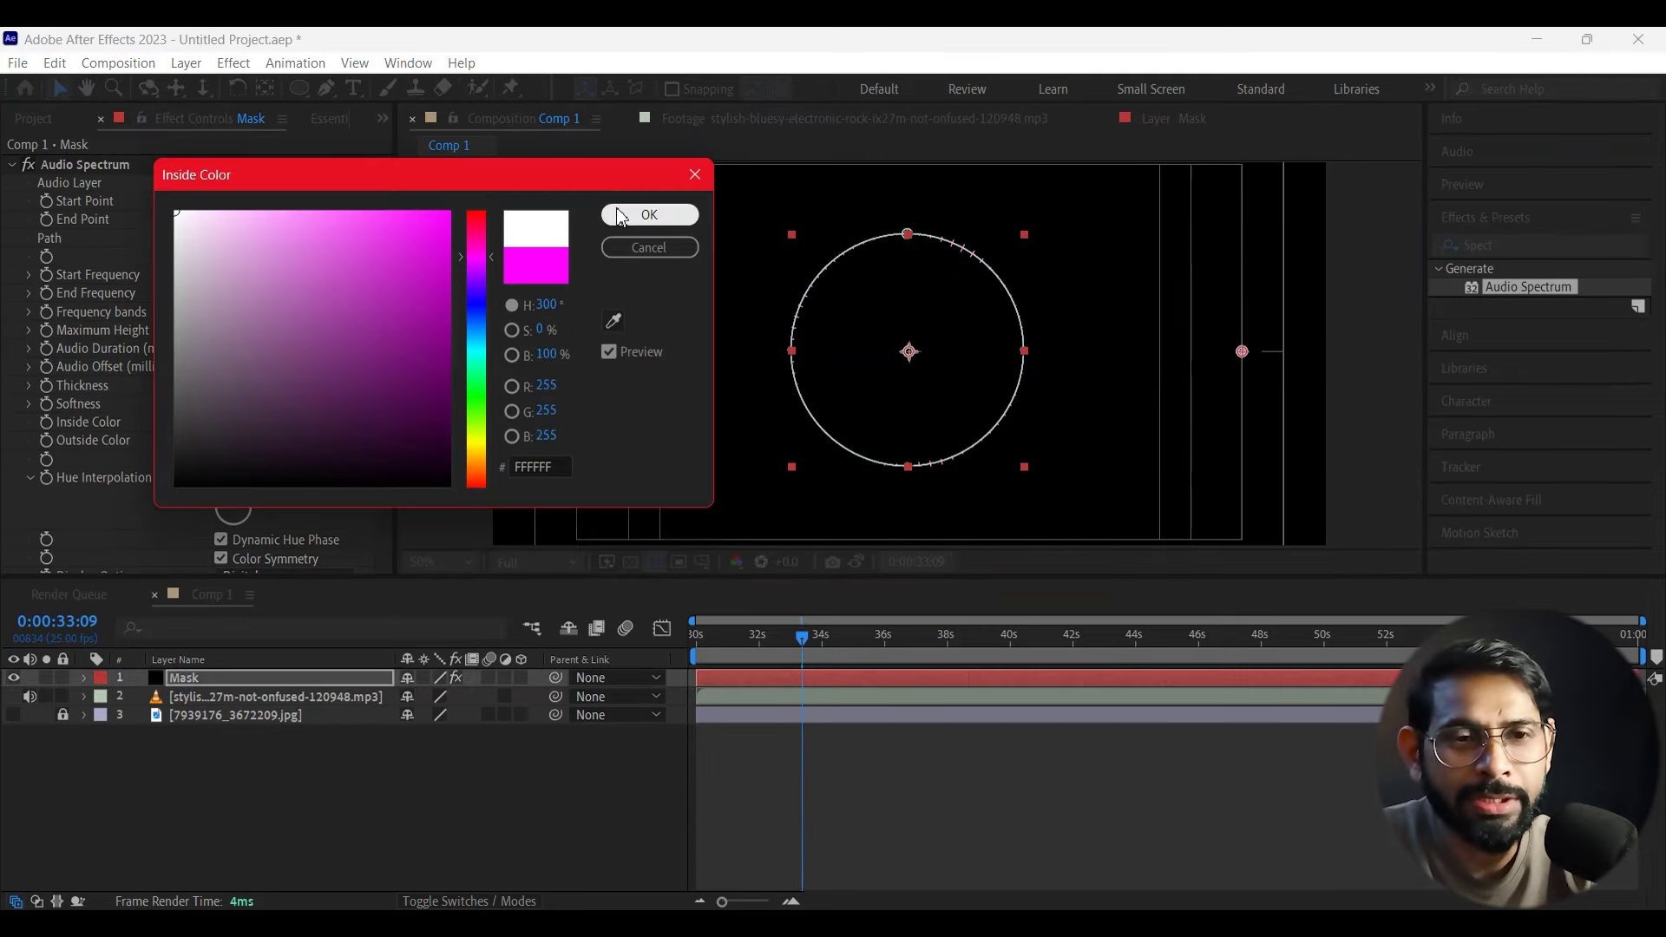
{"action": "left_click", "coordinate": [621, 217]}
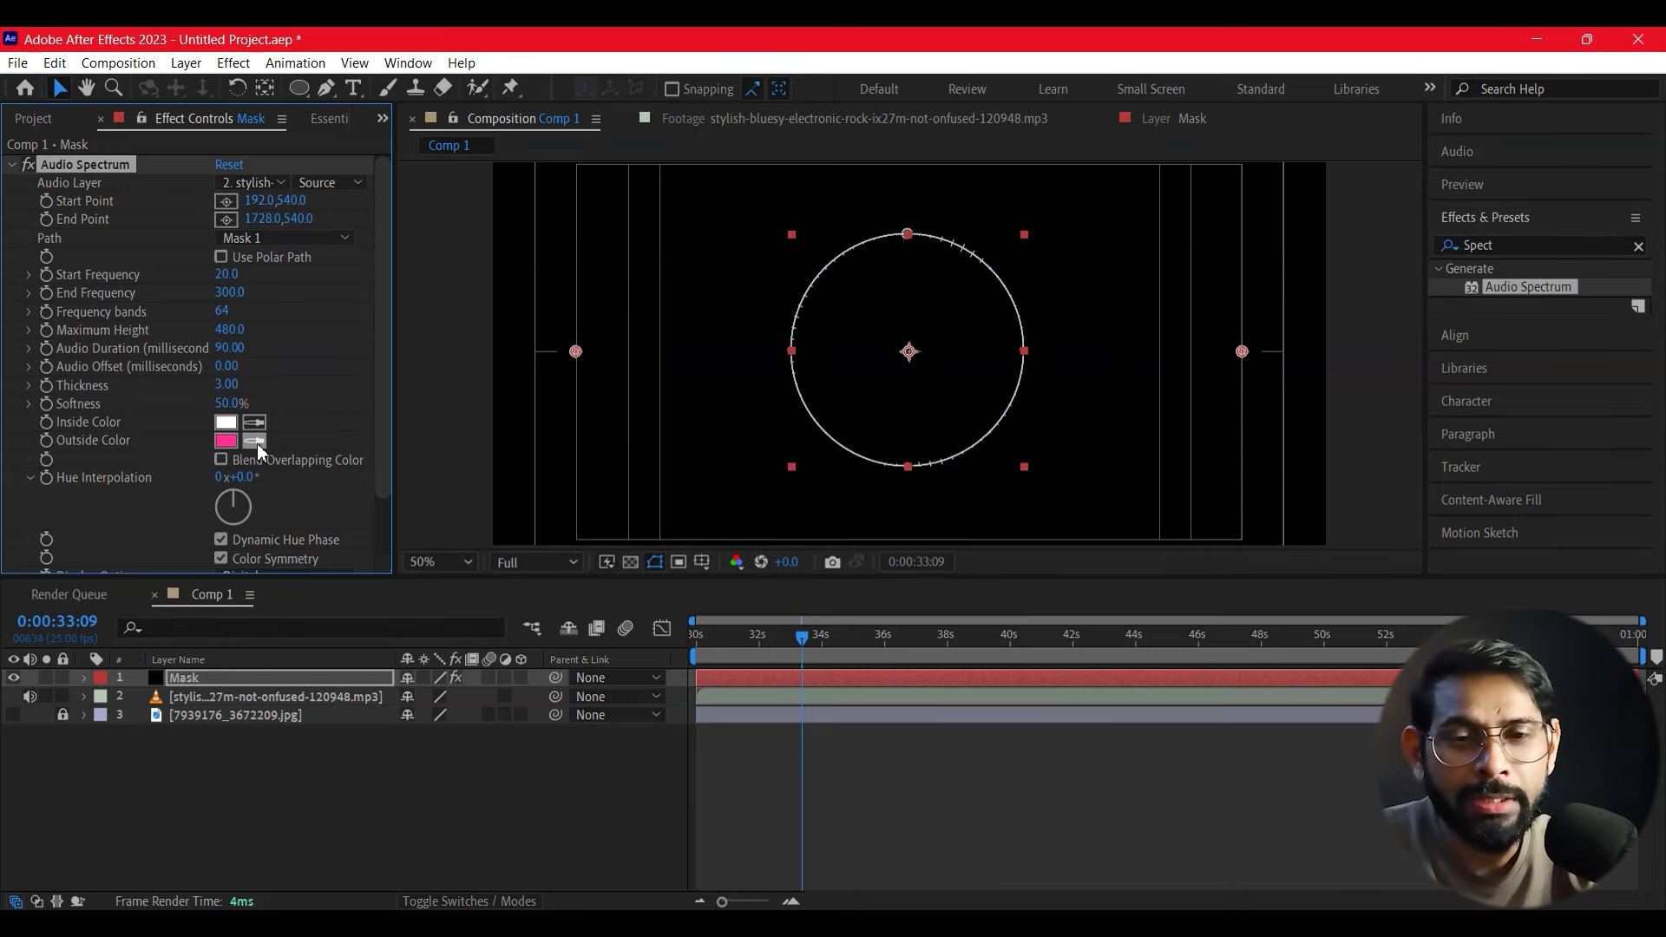
{"action": "left_click", "coordinate": [257, 444]}
{"action": "left_click", "coordinate": [658, 475]}
Step: Preview the white spectrum ring with the music
{"action": "left_click", "coordinate": [804, 648]}
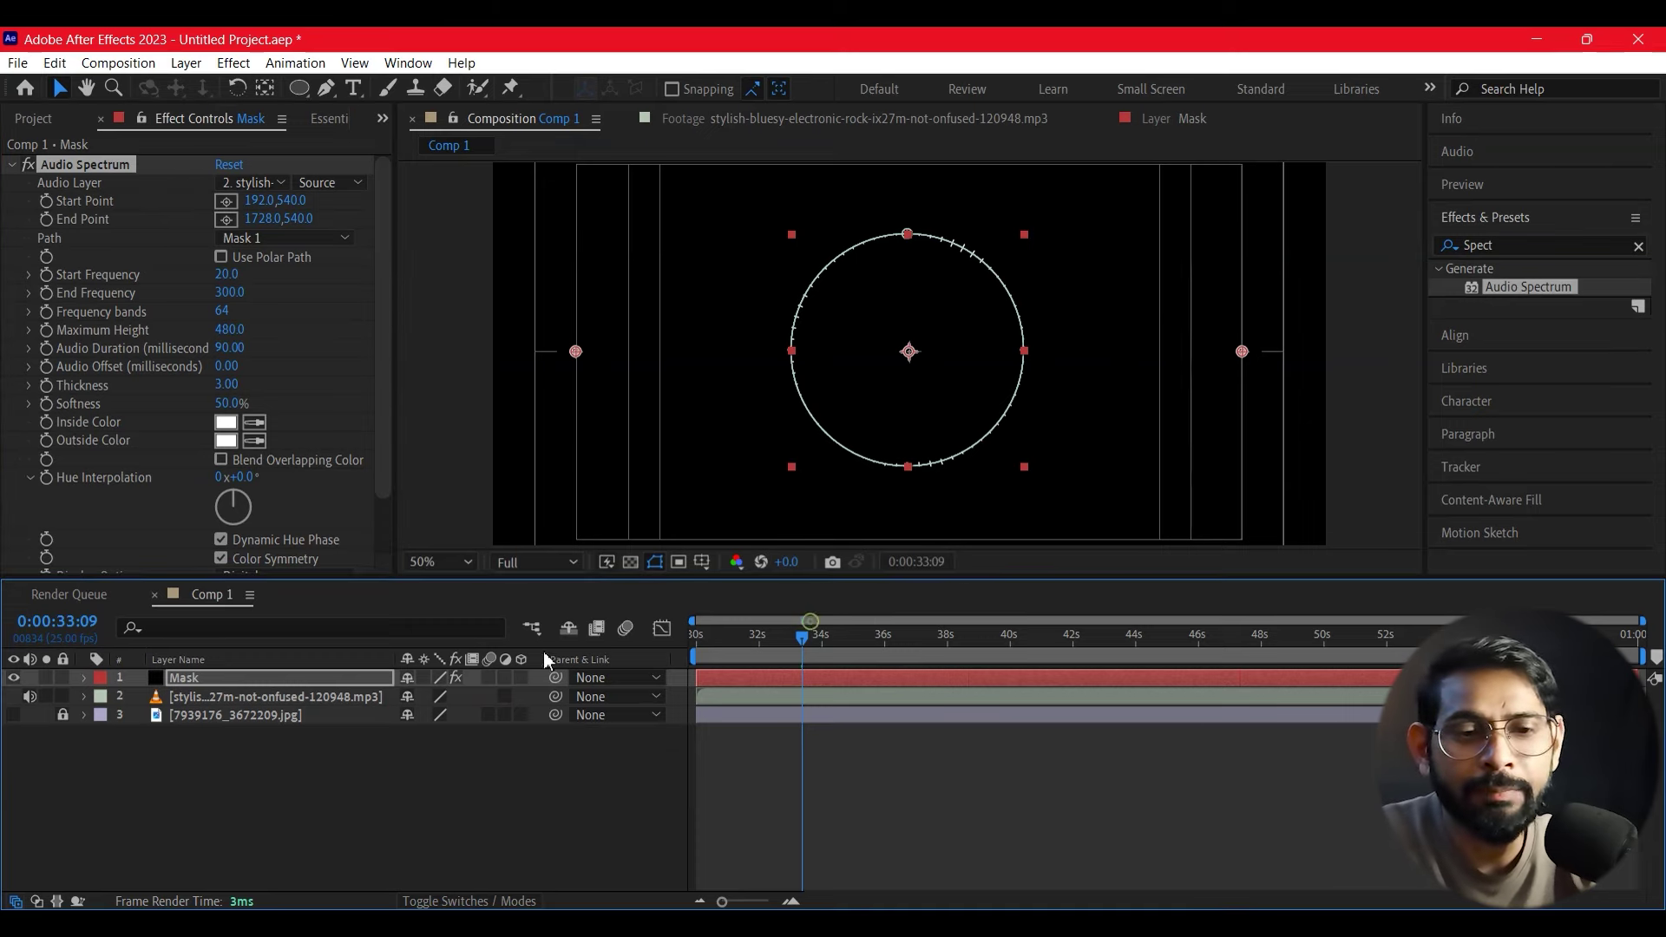
{"action": "left_click", "coordinate": [840, 767]}
{"action": "key", "text": "space"}
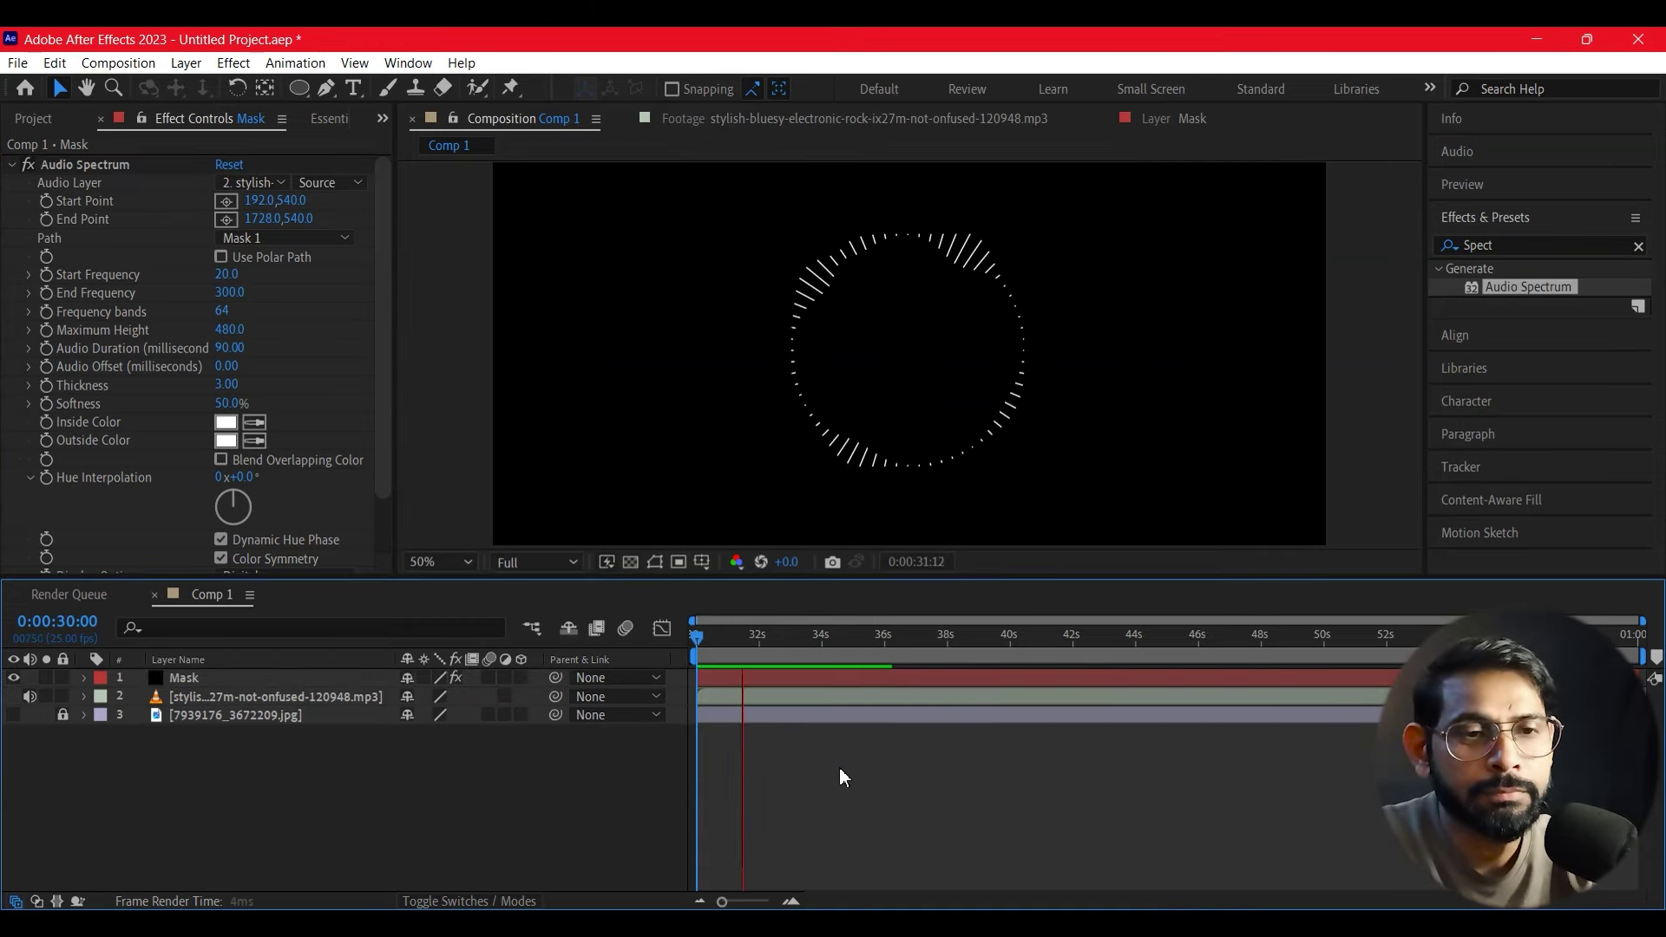
{"action": "key", "text": "space"}
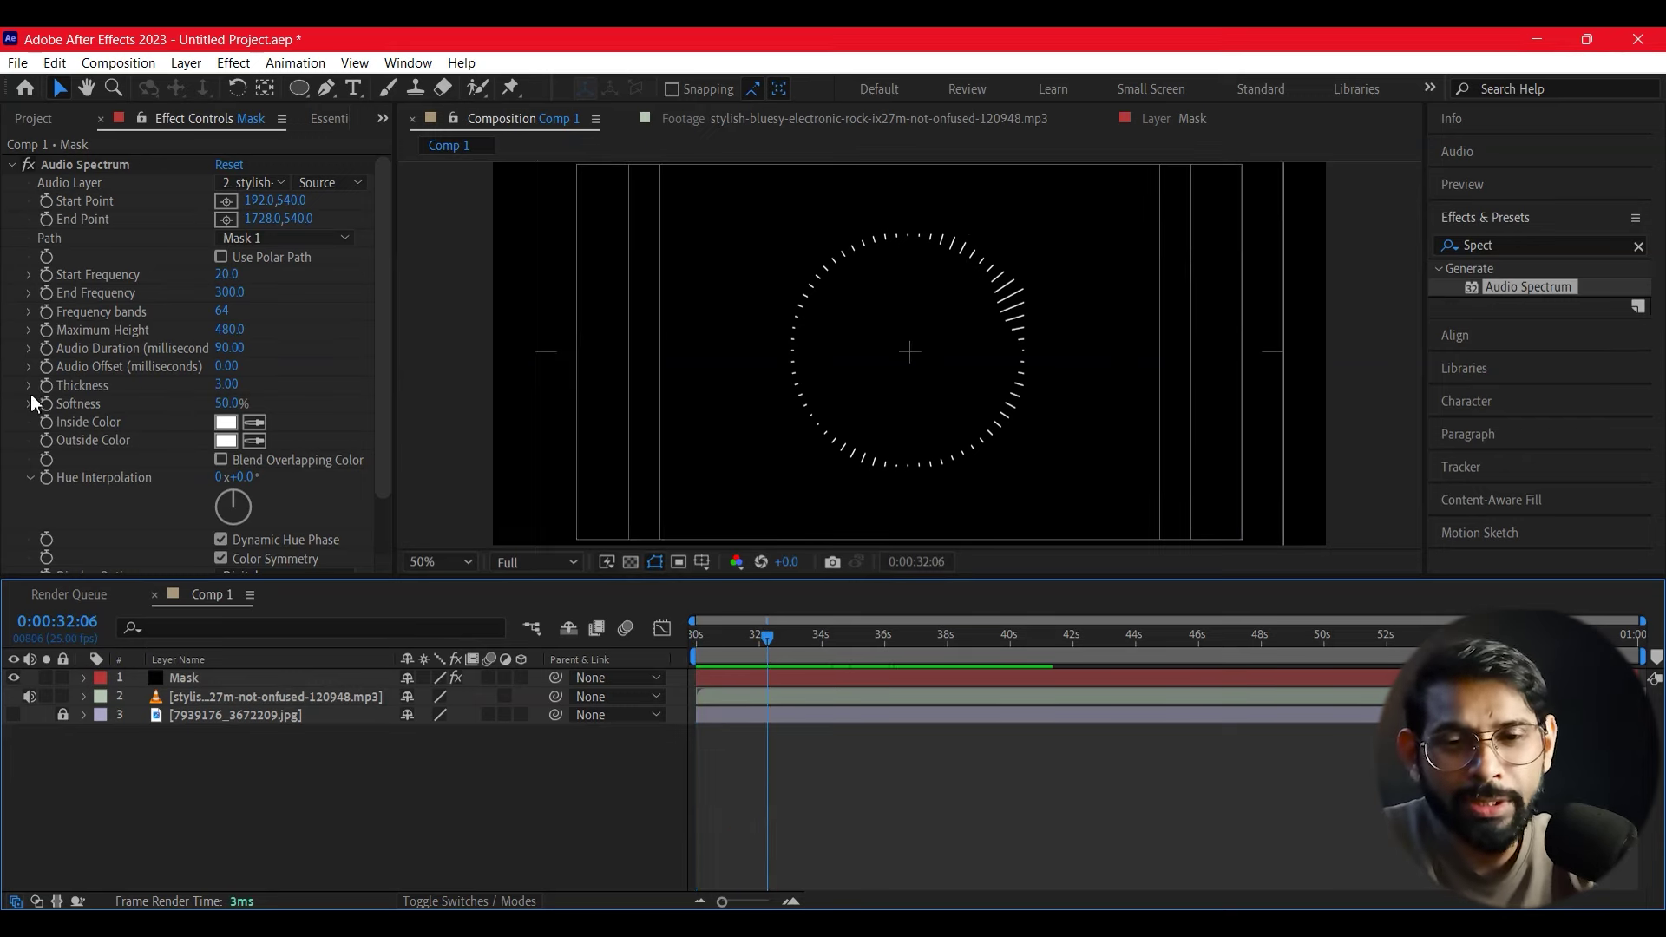
{"action": "left_click", "coordinate": [385, 351]}
{"action": "left_click_drag", "start_coordinate": [385, 350], "coordinate": [385, 476]}
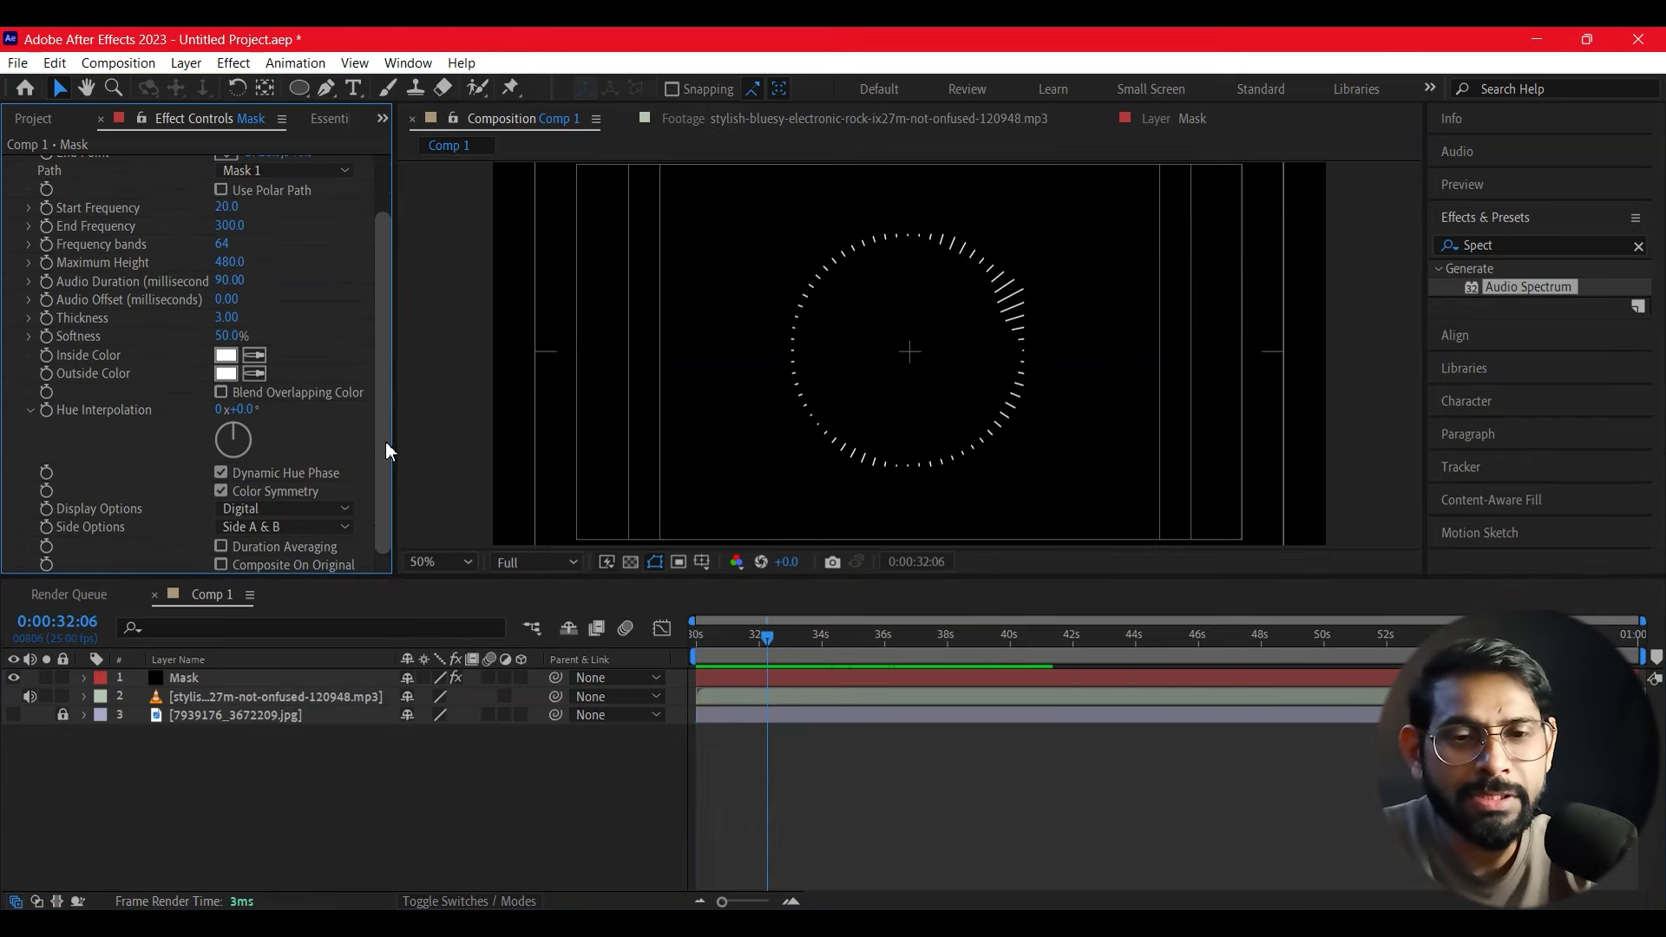
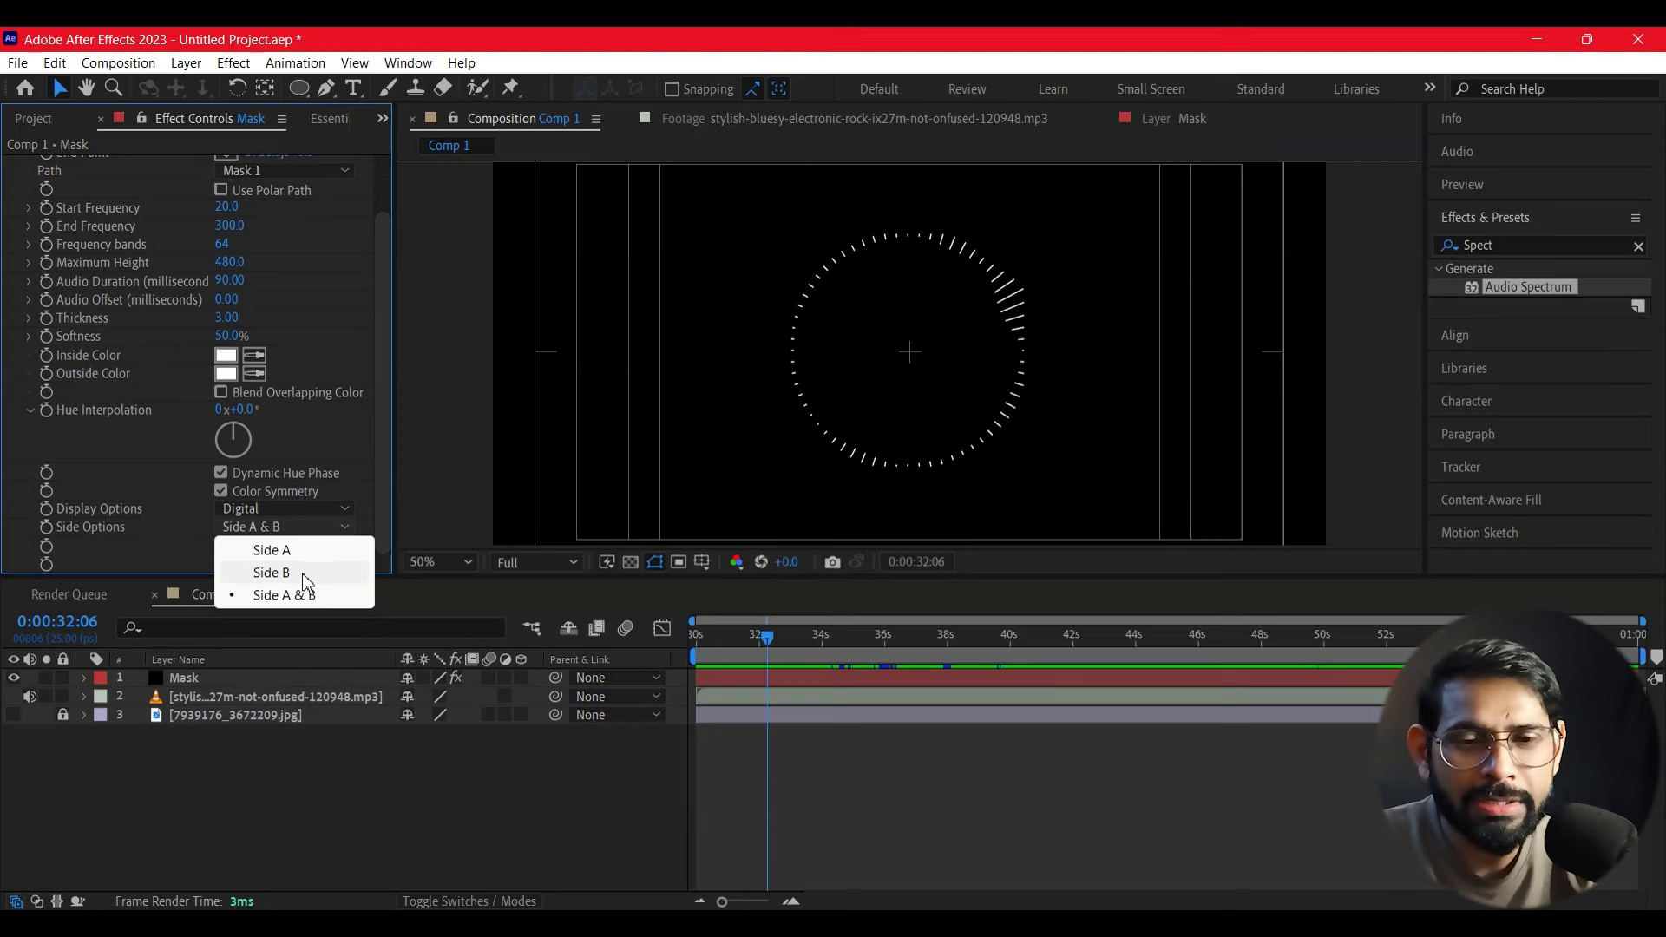
Step: Switch Audio Spectrum's Side Options to Side B and preview the outward bars
{"action": "left_click", "coordinate": [306, 574]}
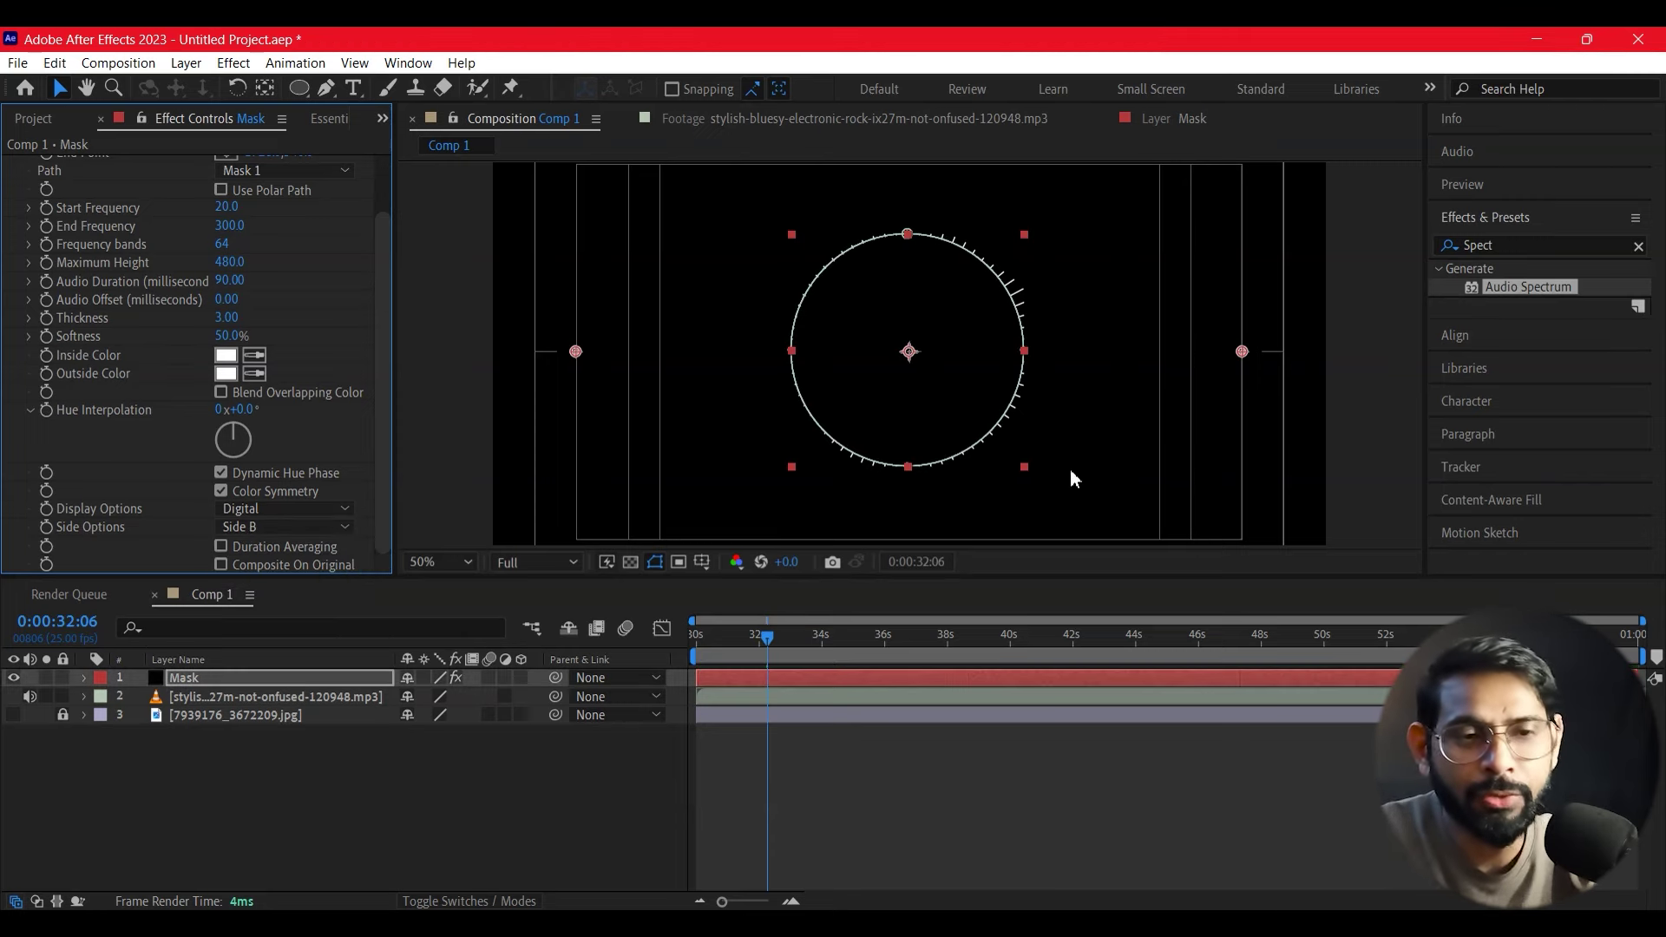
{"action": "key", "text": "space"}
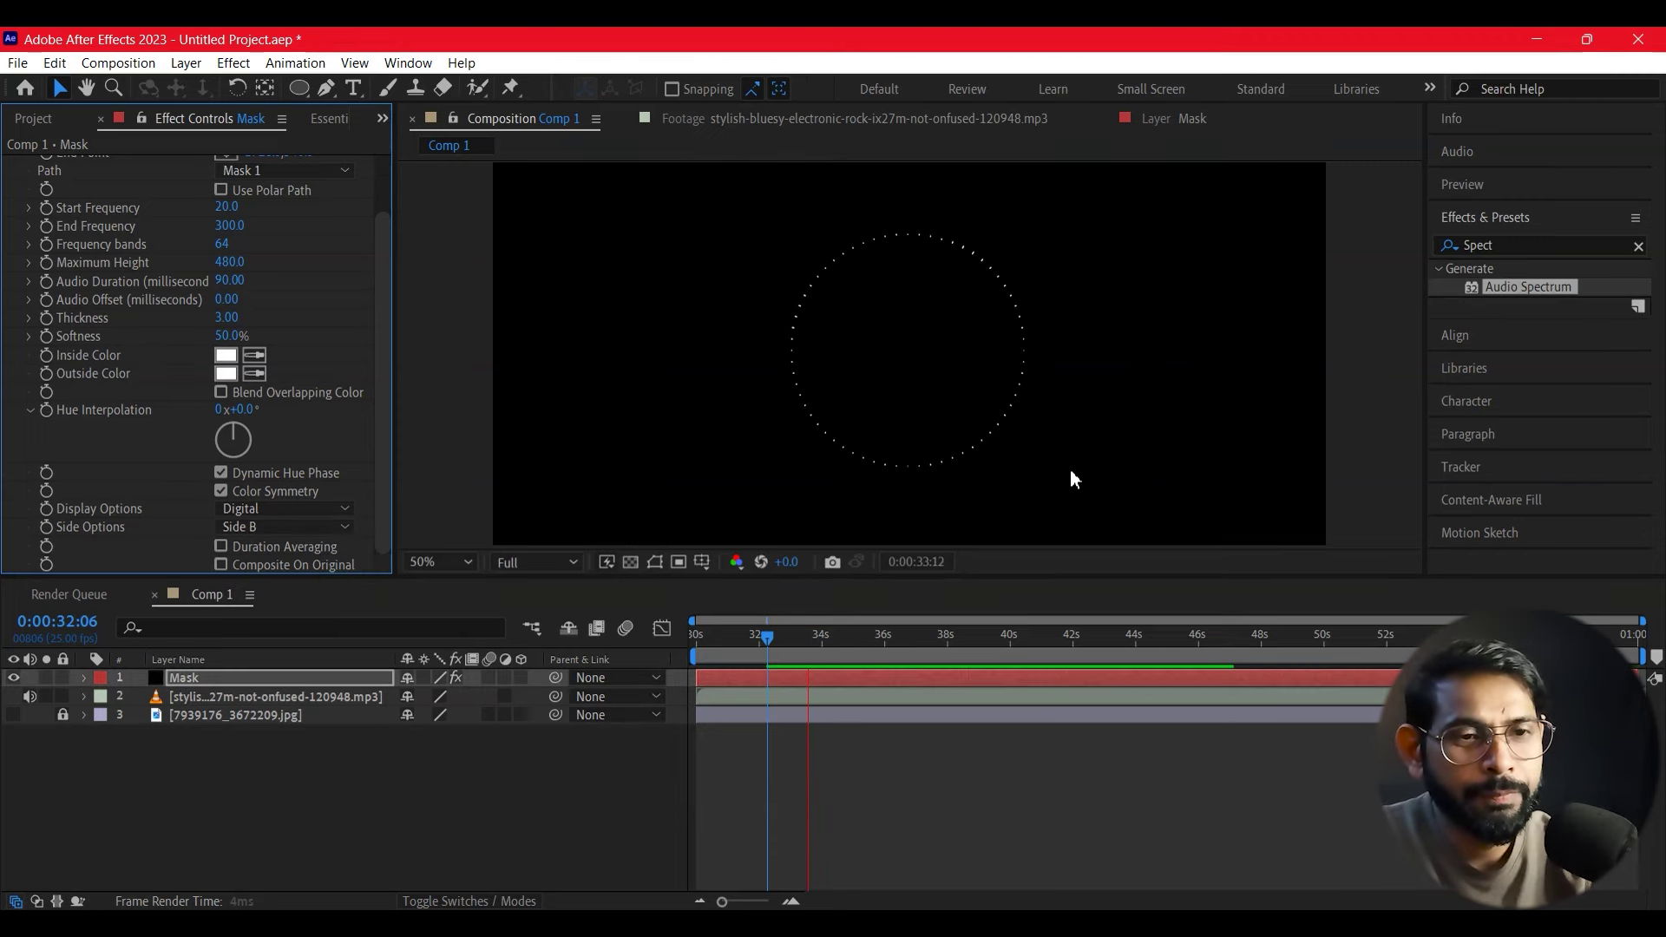
{"action": "key", "text": "space"}
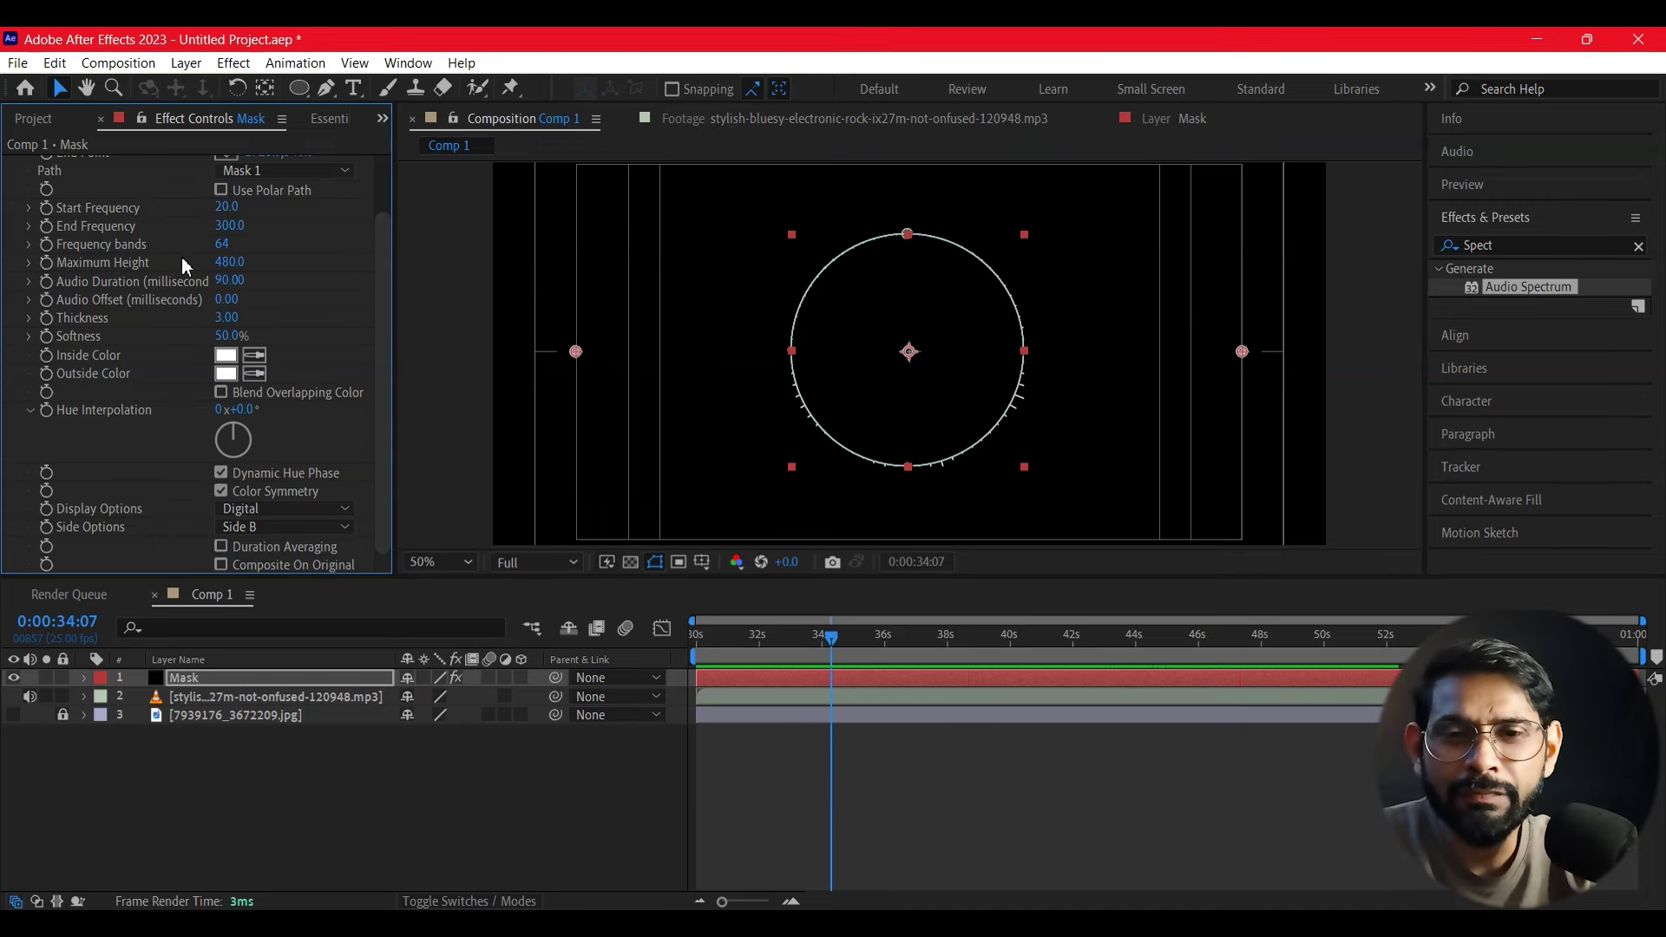
Step: Raise the spectrum's Maximum Height to 800, preview it, then set it to 1200
{"action": "left_click", "coordinate": [230, 263]}
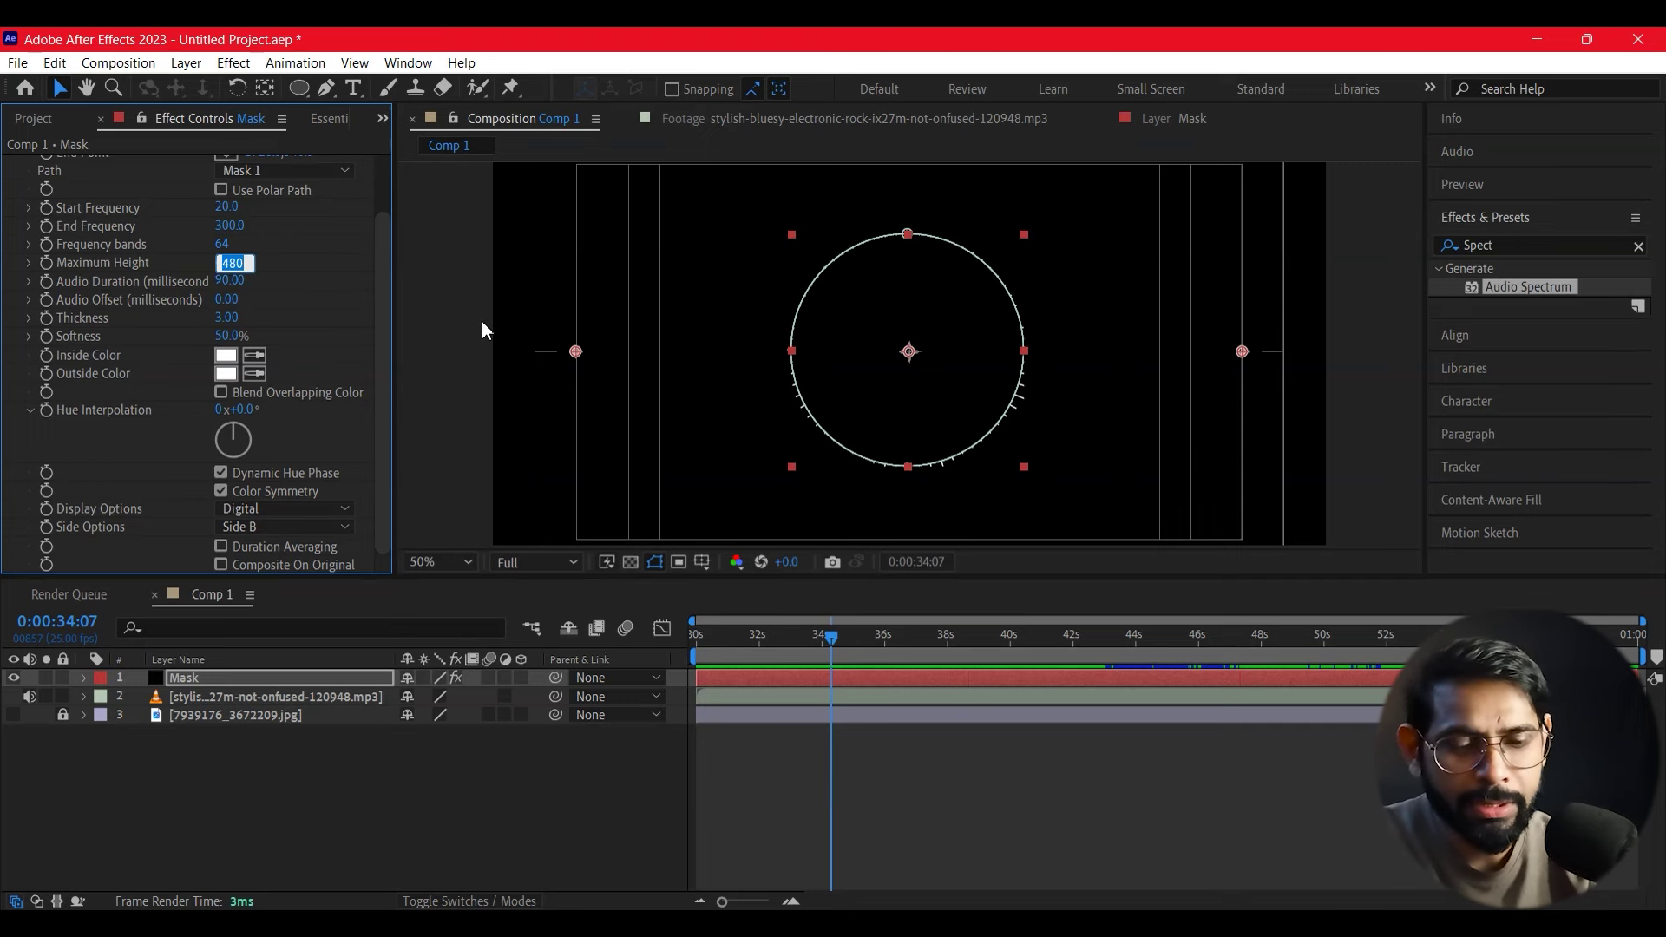
{"action": "type", "text": "800"}
{"action": "key", "text": "Return"}
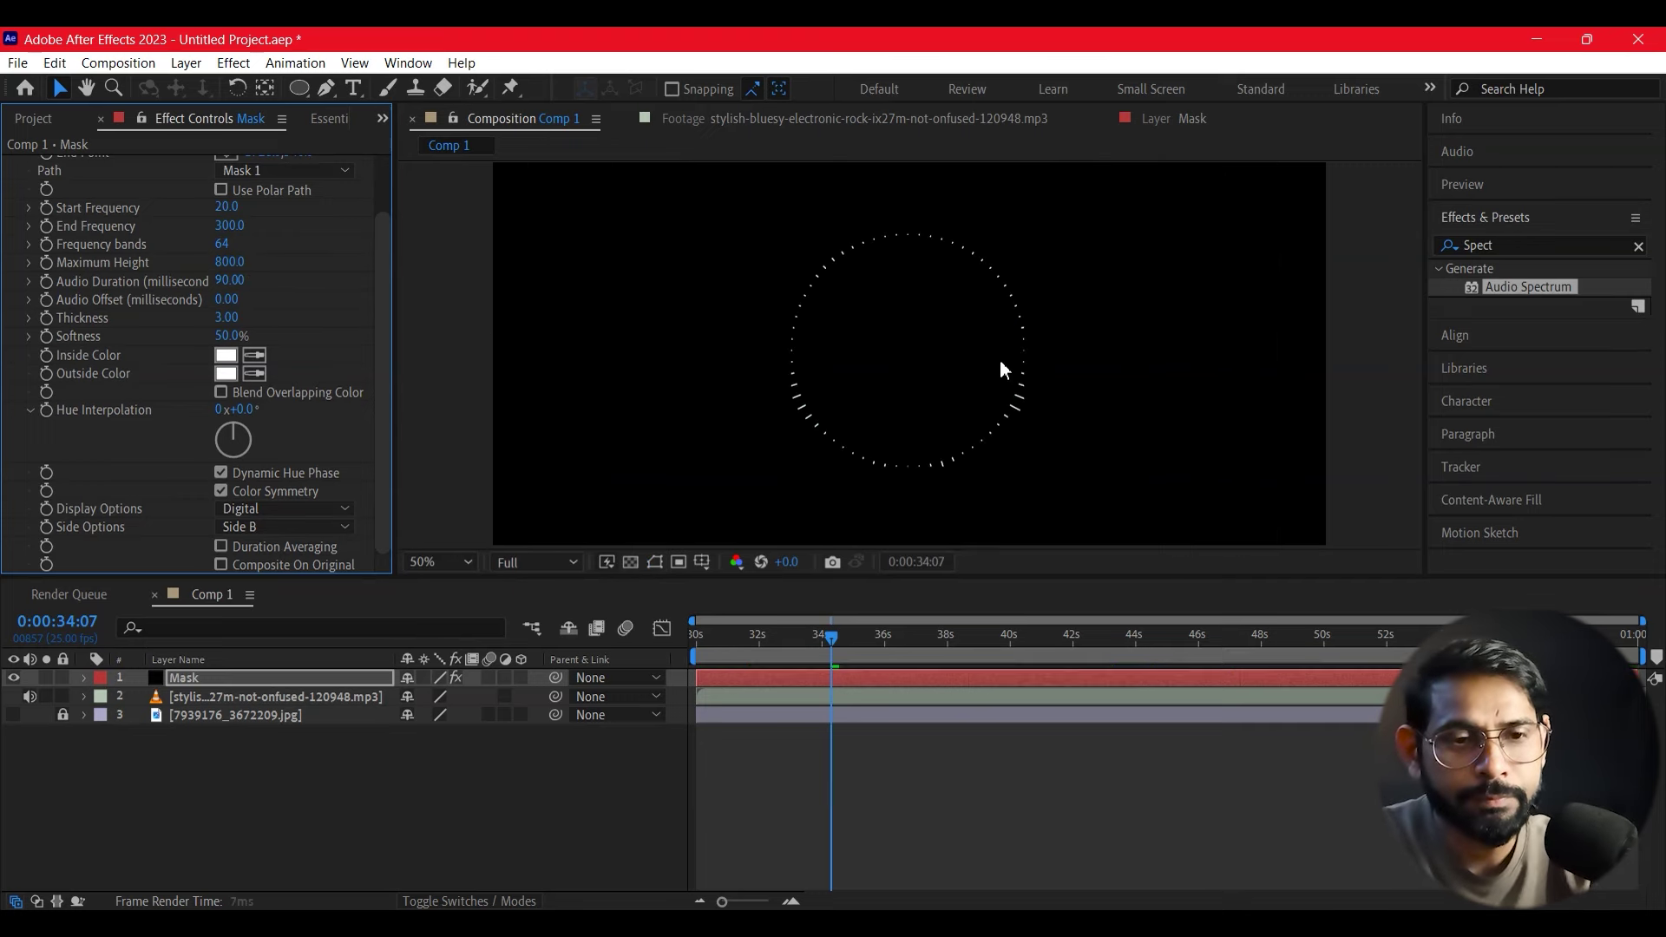
{"action": "key", "text": "space"}
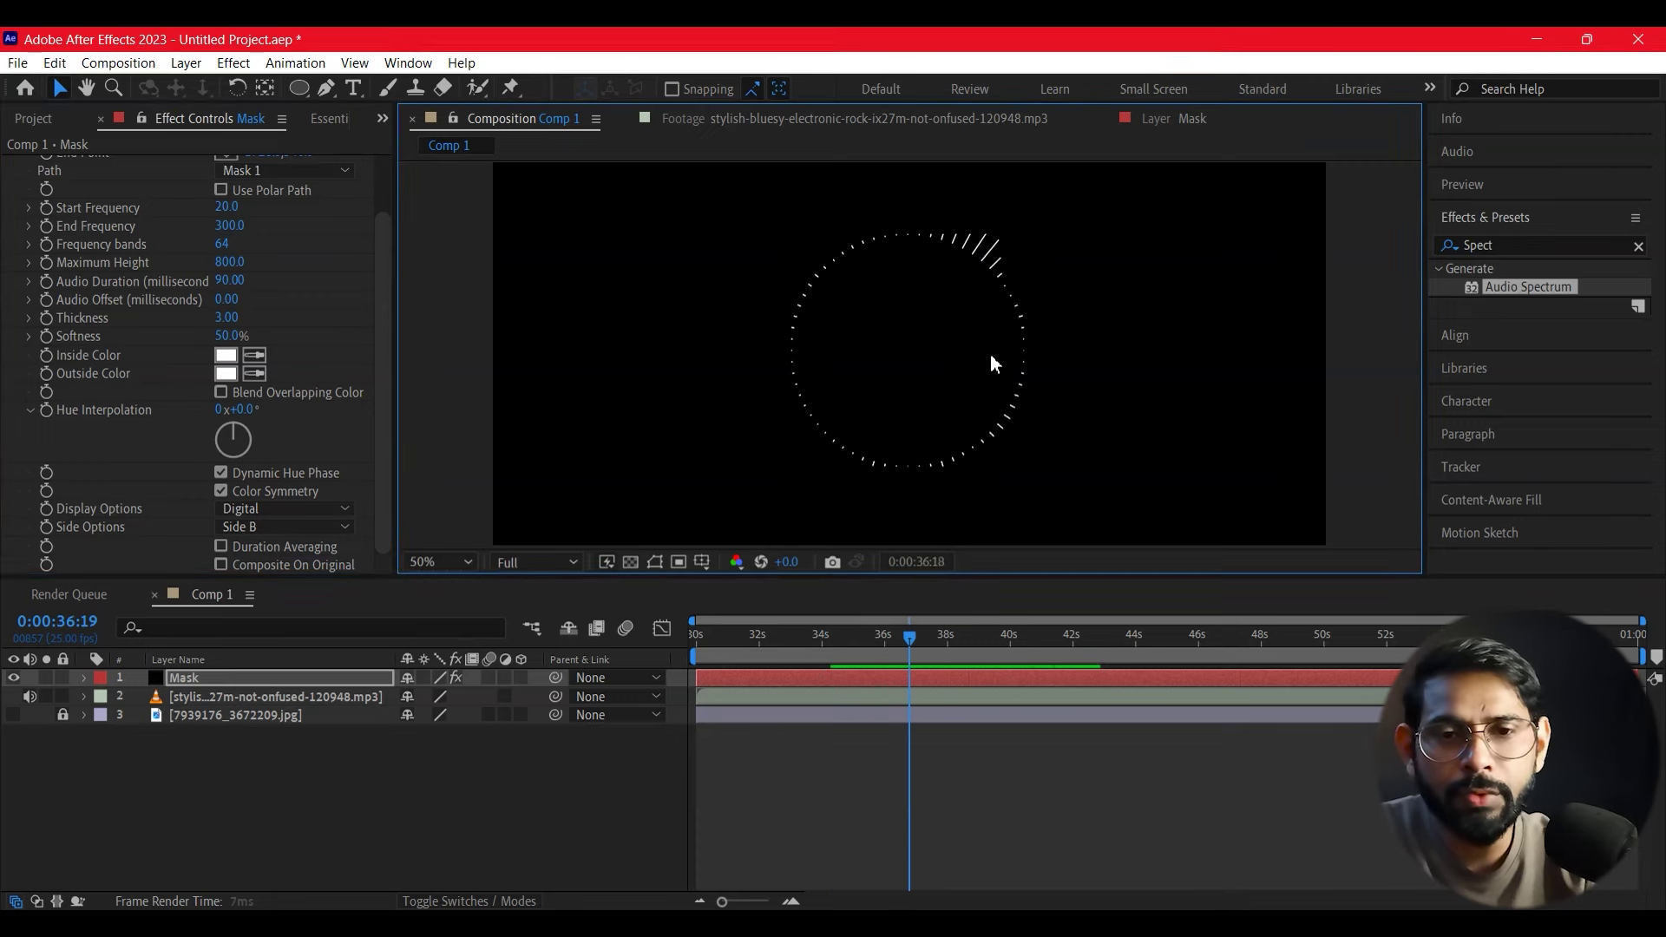
{"action": "key", "text": "space"}
{"action": "left_click_drag", "start_coordinate": [250, 262], "coordinate": [342, 255]}
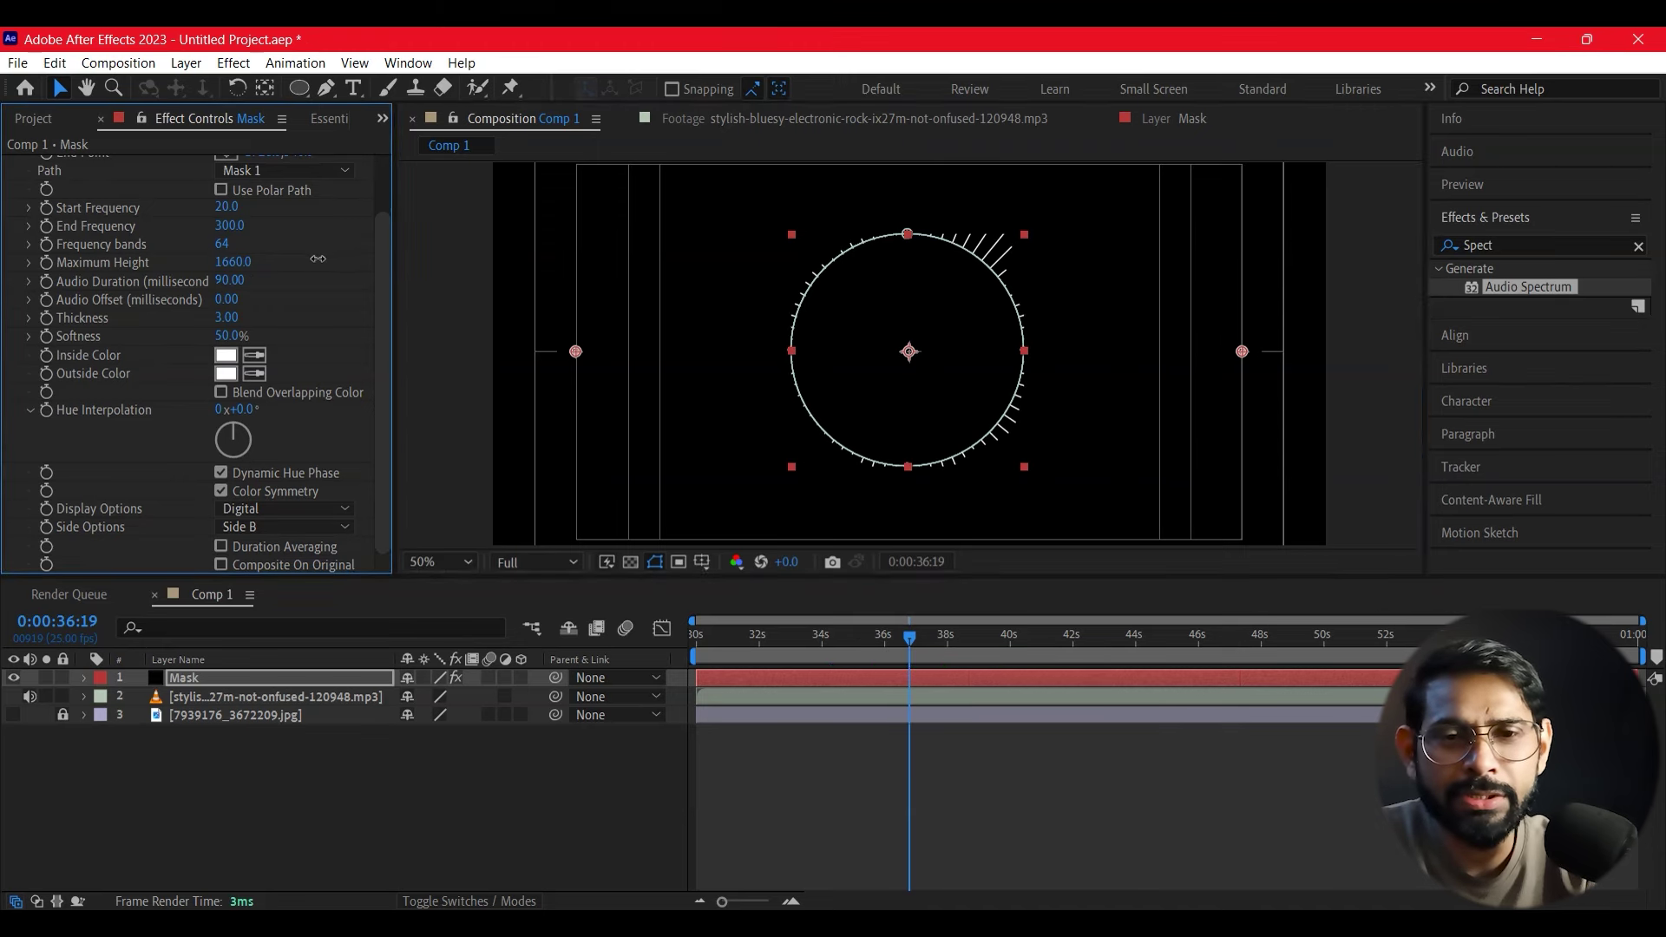
{"action": "left_click", "coordinate": [239, 266]}
{"action": "type", "text": "1200"}
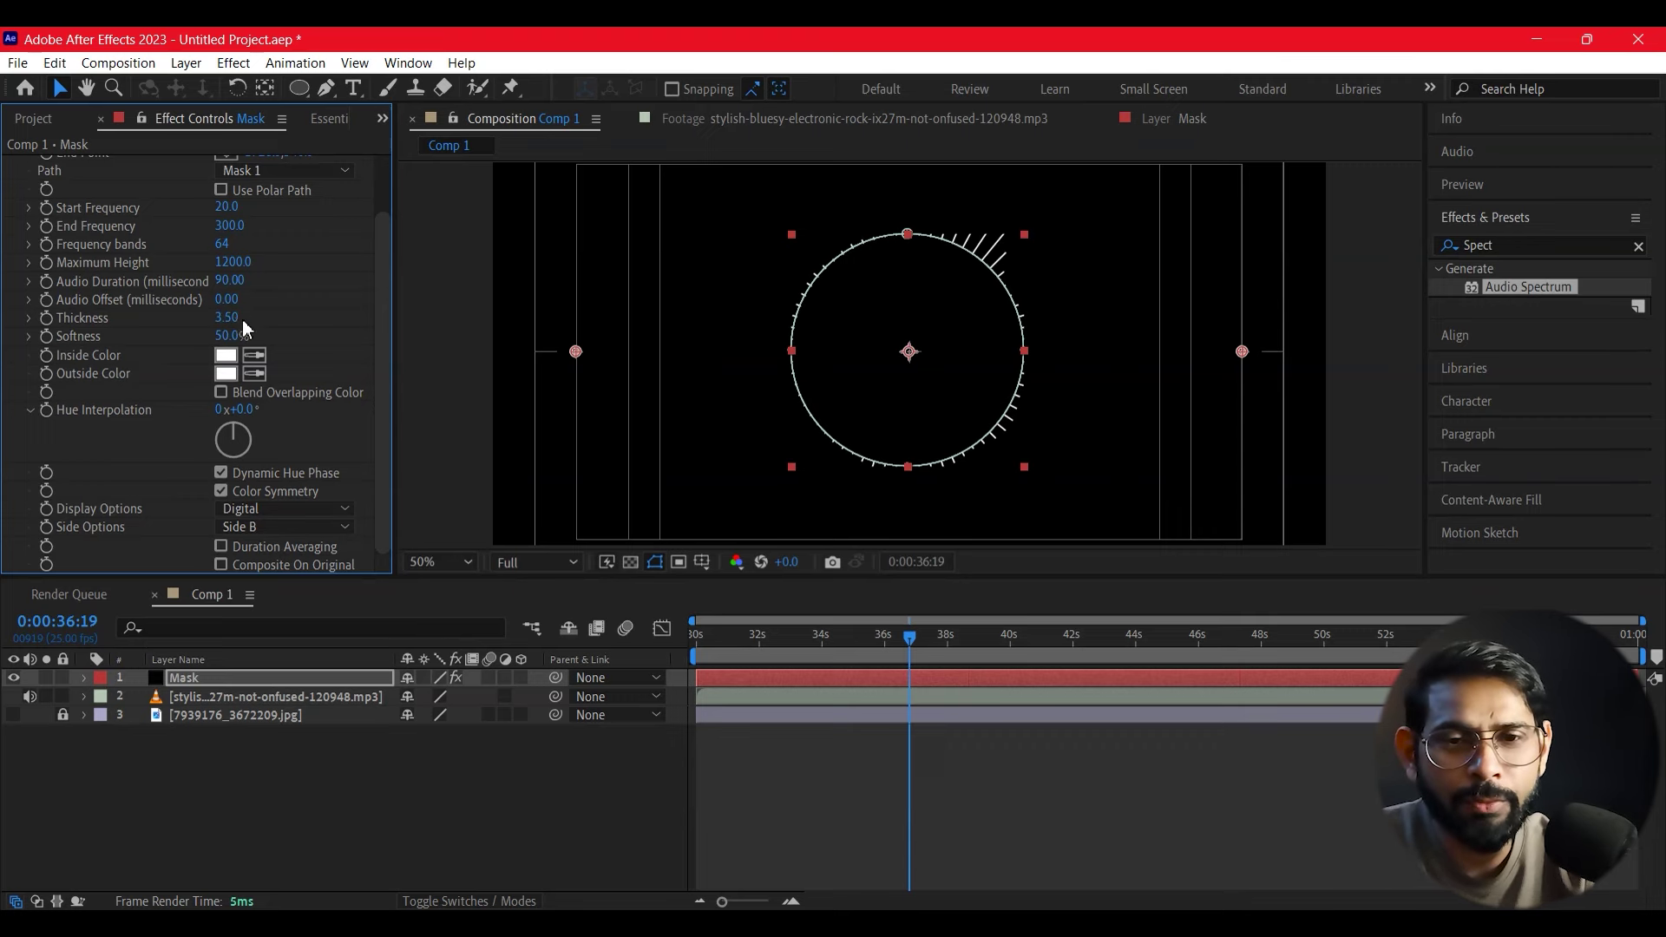
Step: Reduce Softness to 0% and preview the sharper spectrum bars
{"action": "left_click", "coordinate": [289, 416]}
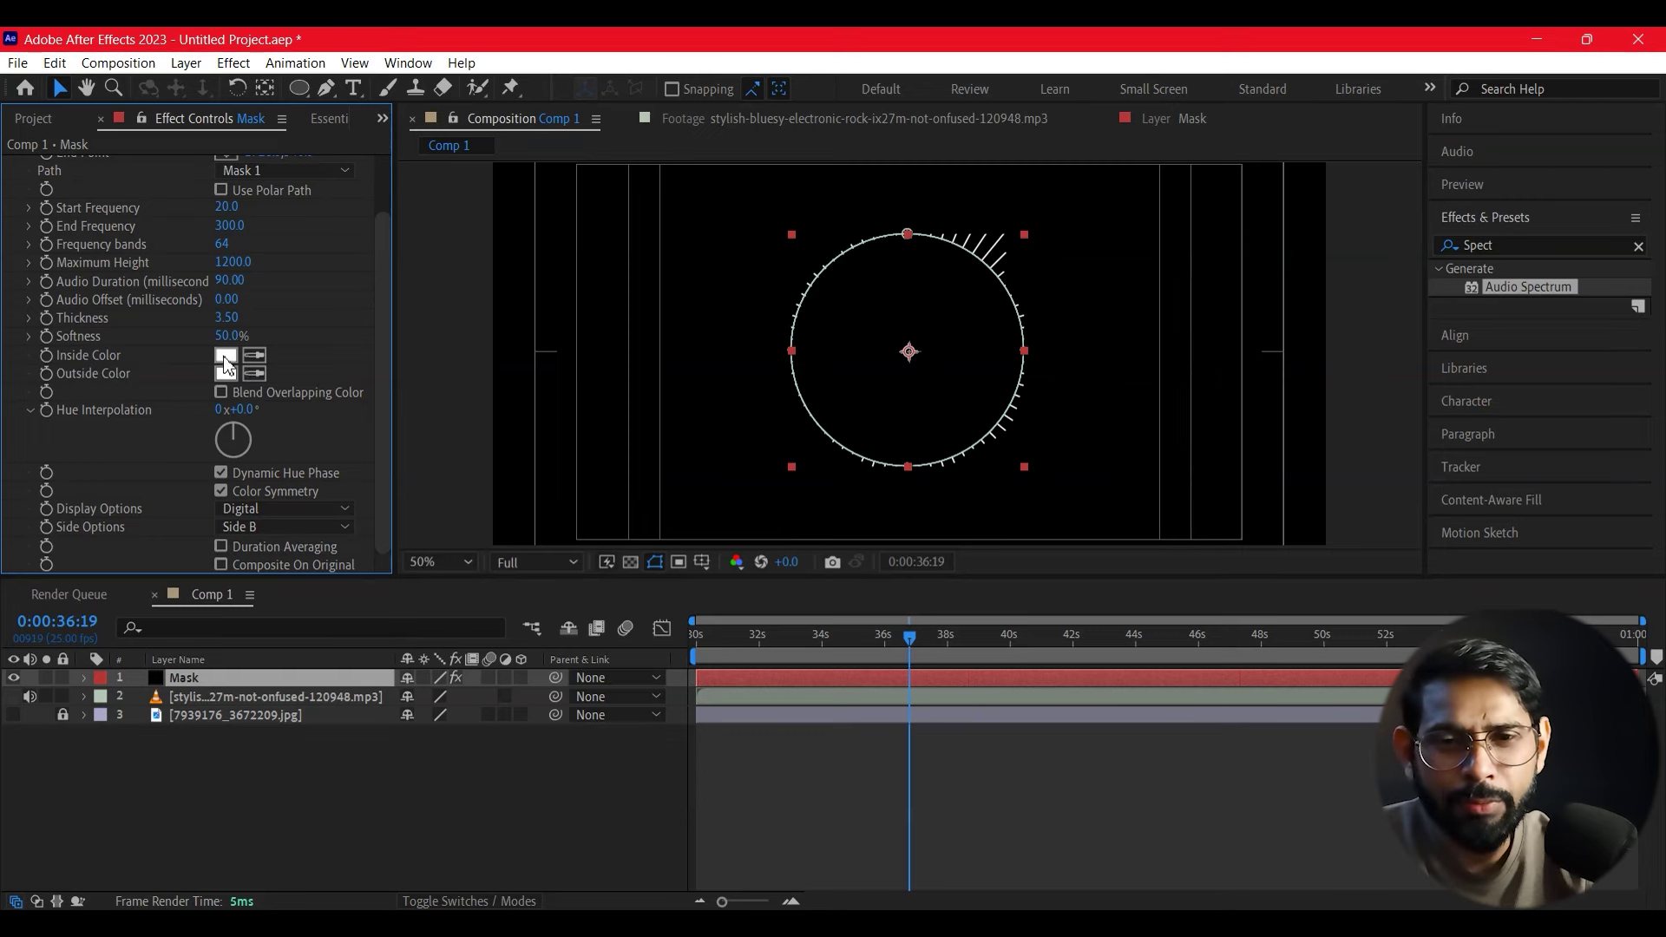
{"action": "left_click_drag", "start_coordinate": [232, 338], "coordinate": [129, 359]}
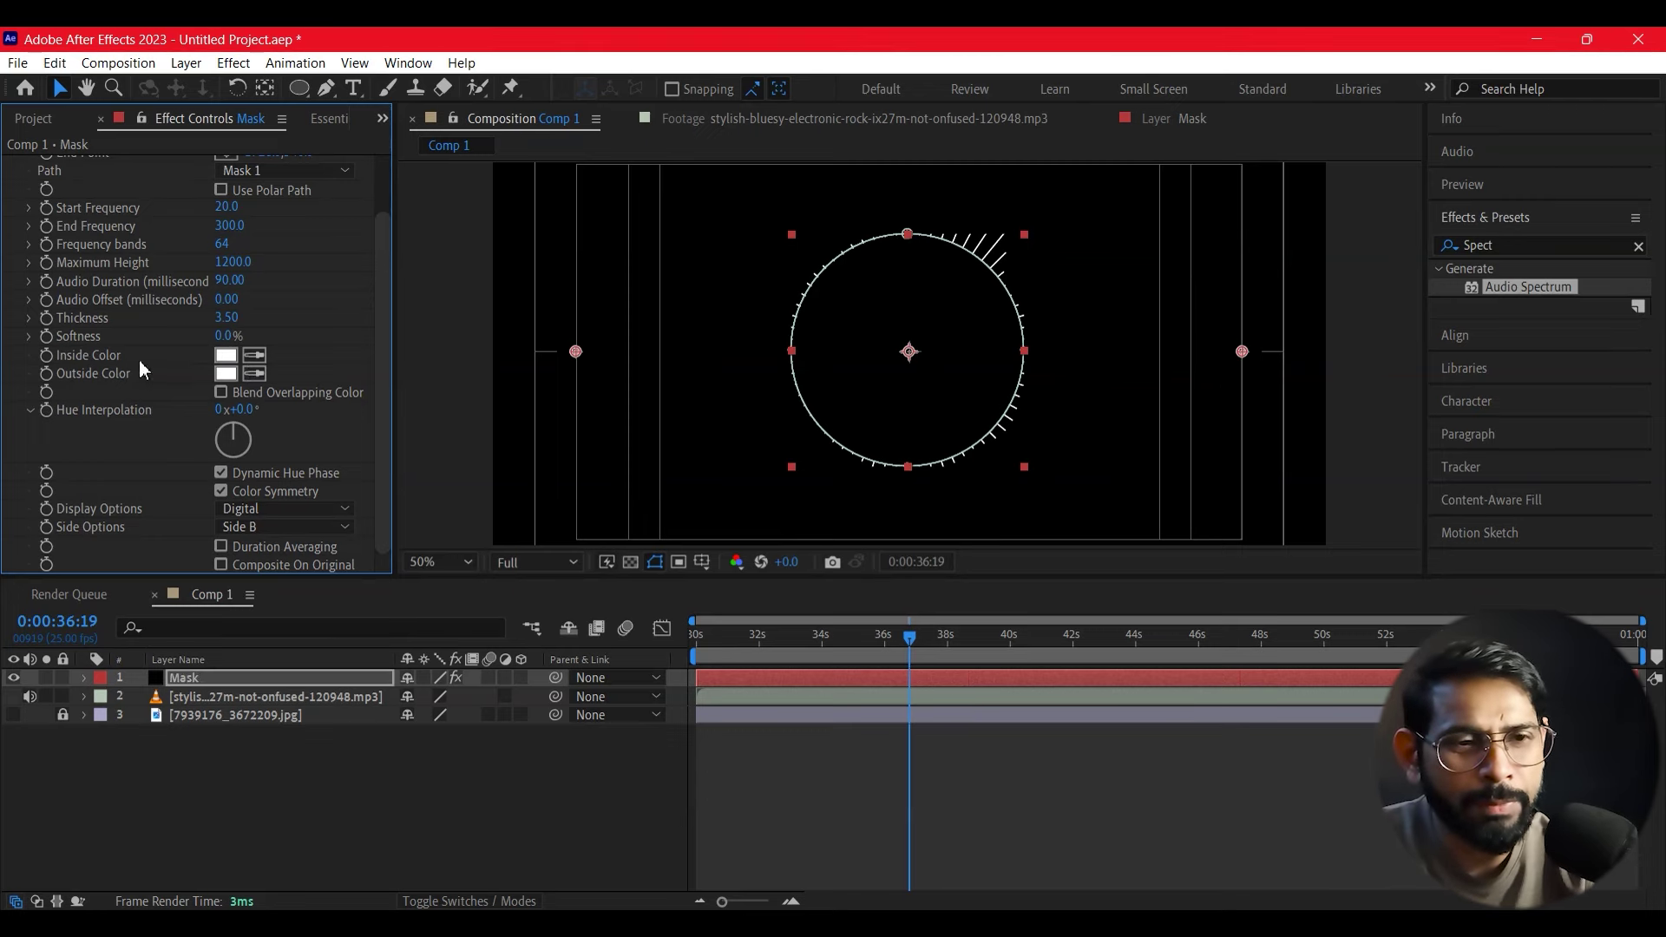
{"action": "left_click", "coordinate": [914, 633]}
{"action": "key", "text": "space"}
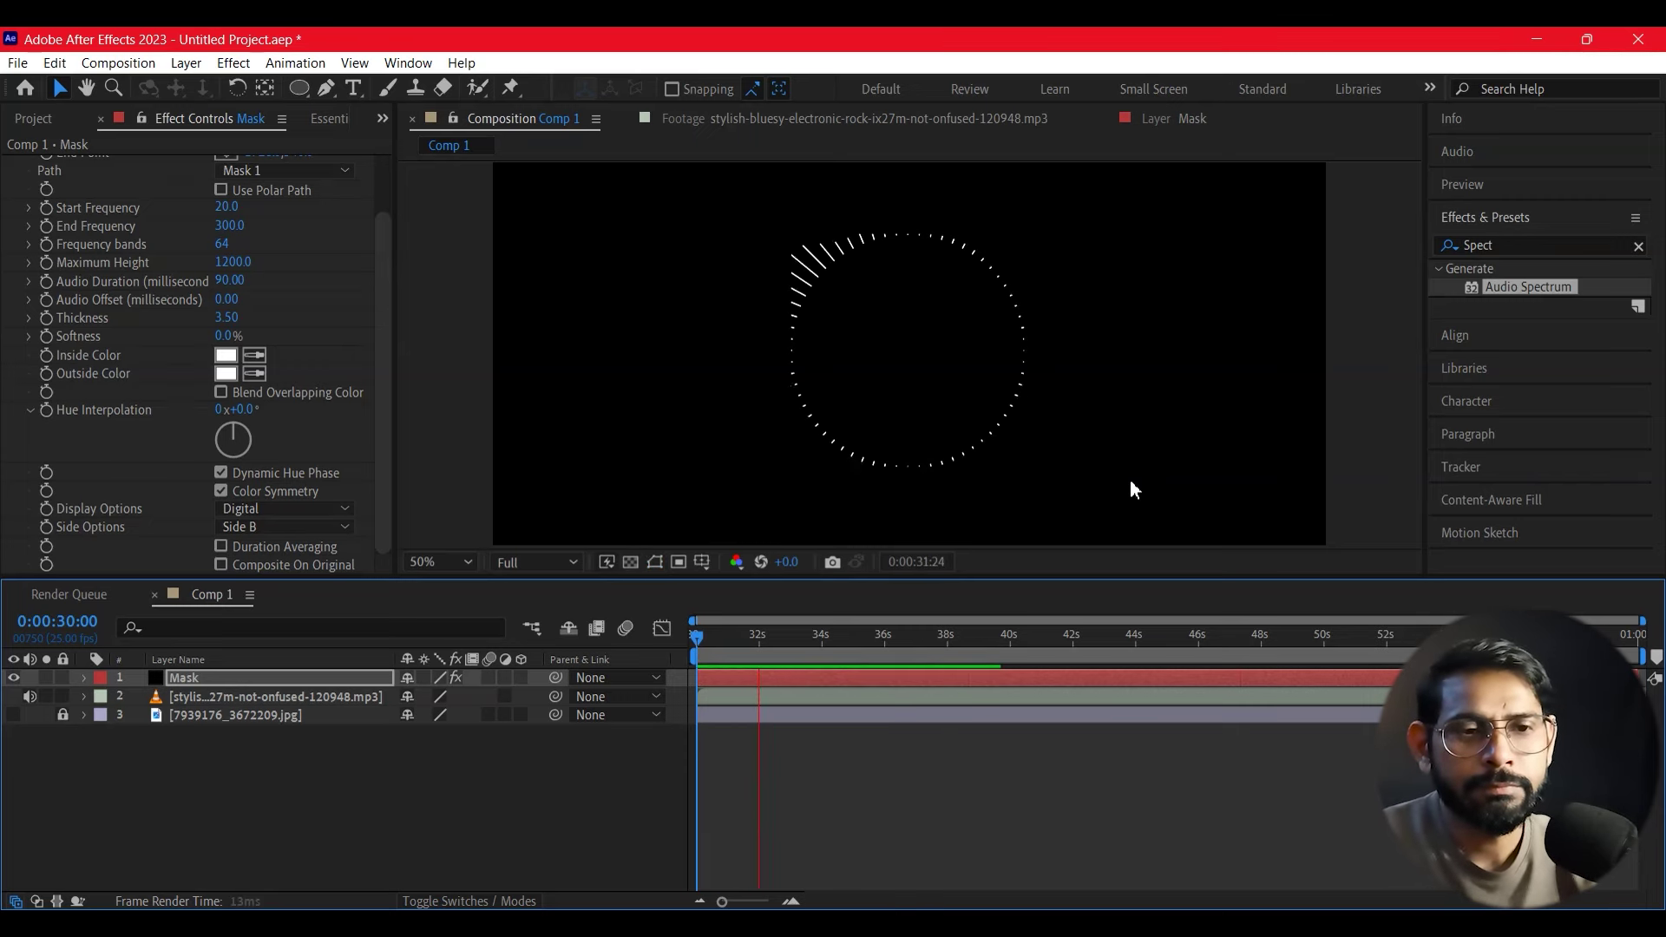
{"action": "key", "text": "space"}
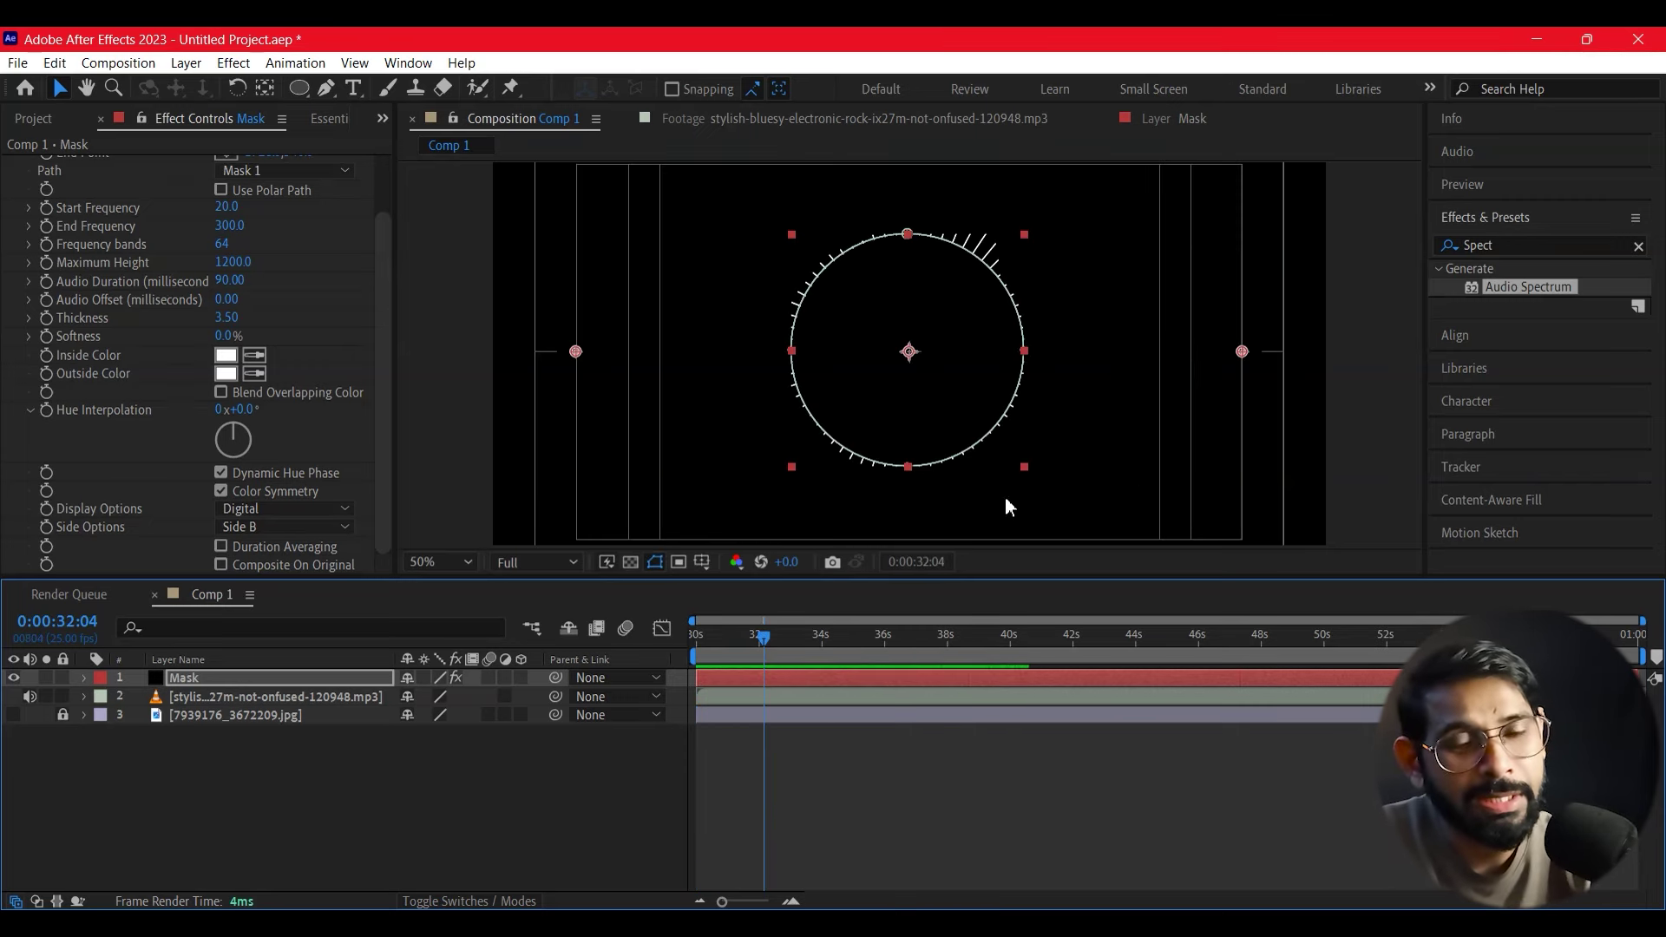
{"action": "key", "text": "space"}
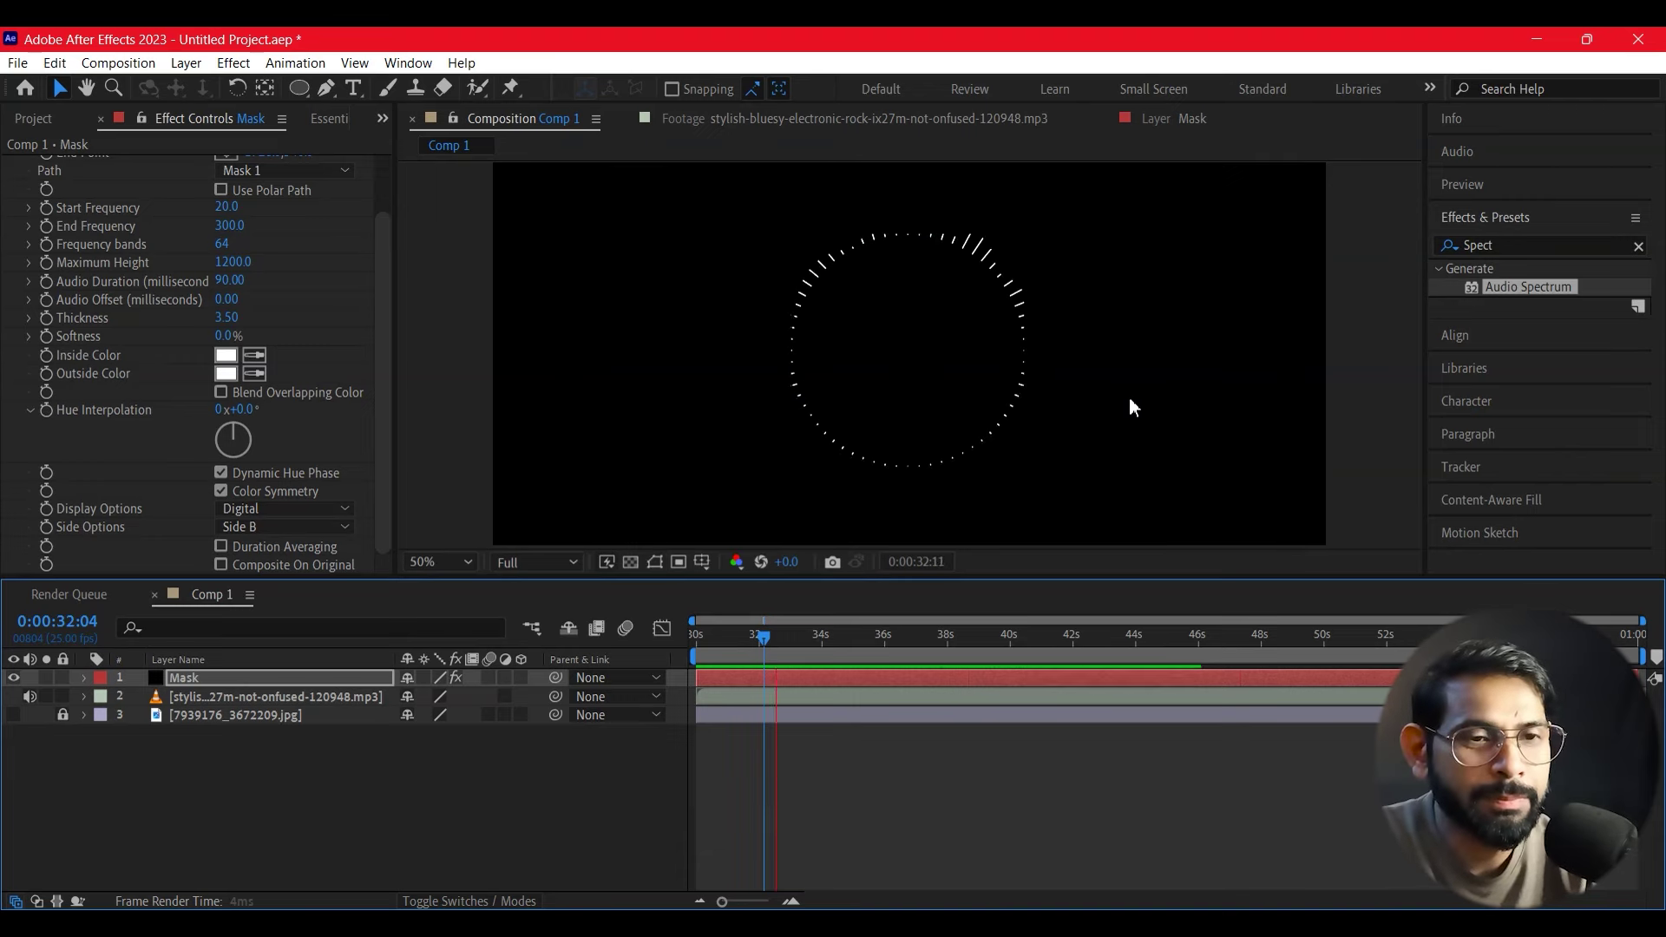
{"action": "key", "text": "space"}
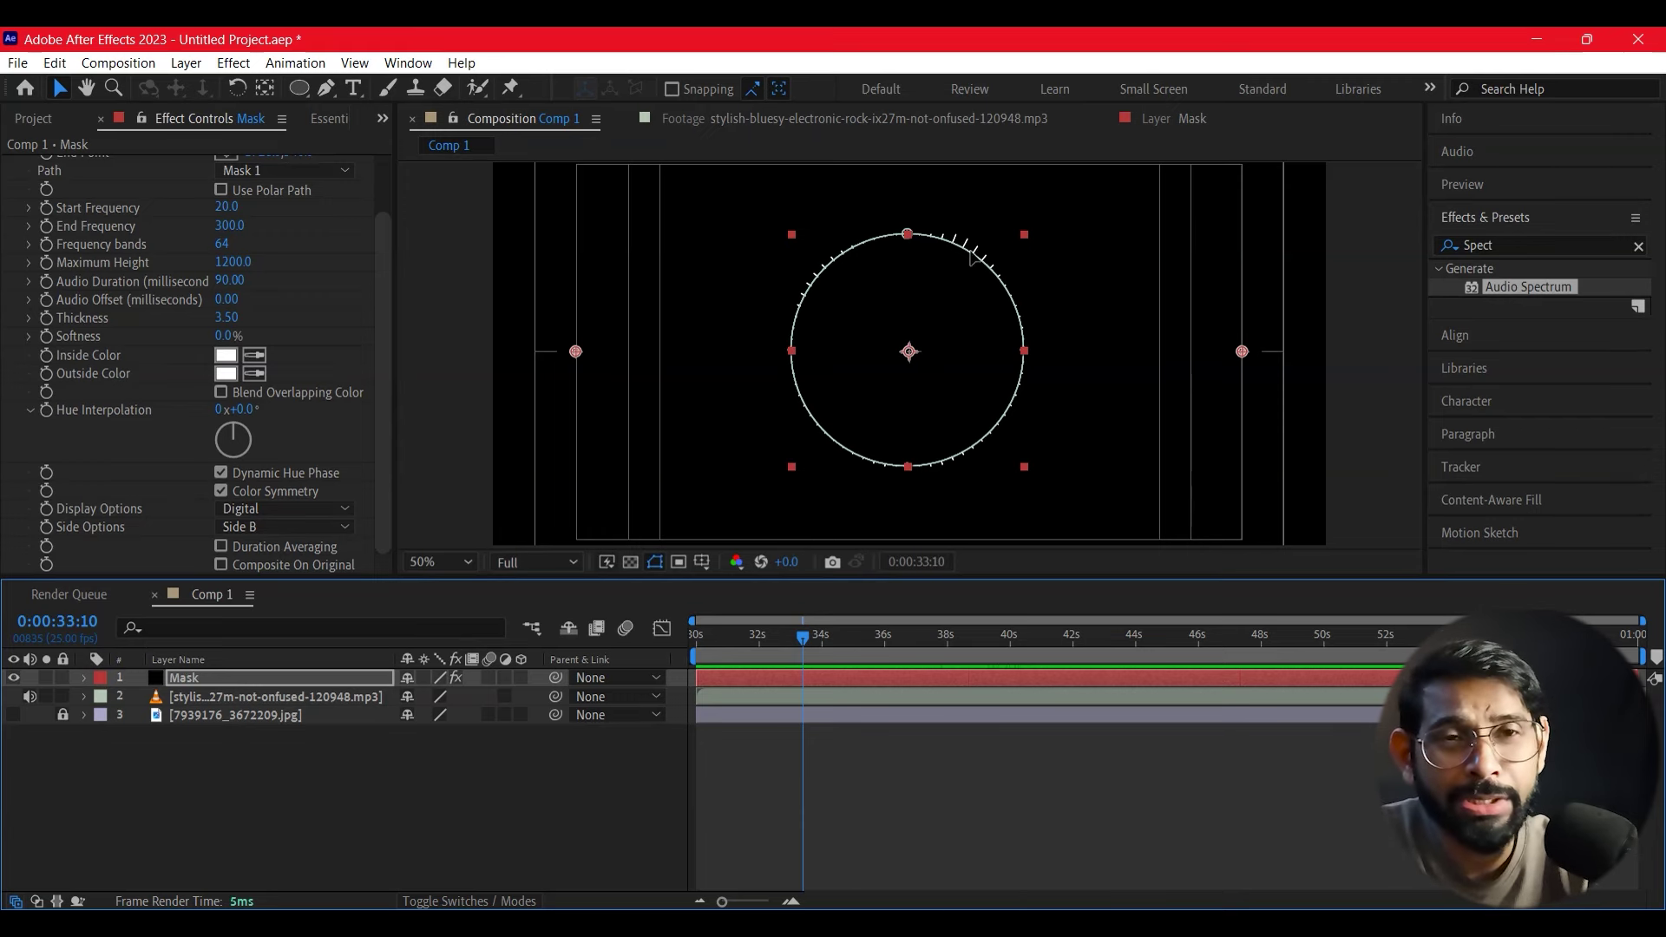
{"action": "left_click", "coordinate": [85, 681]}
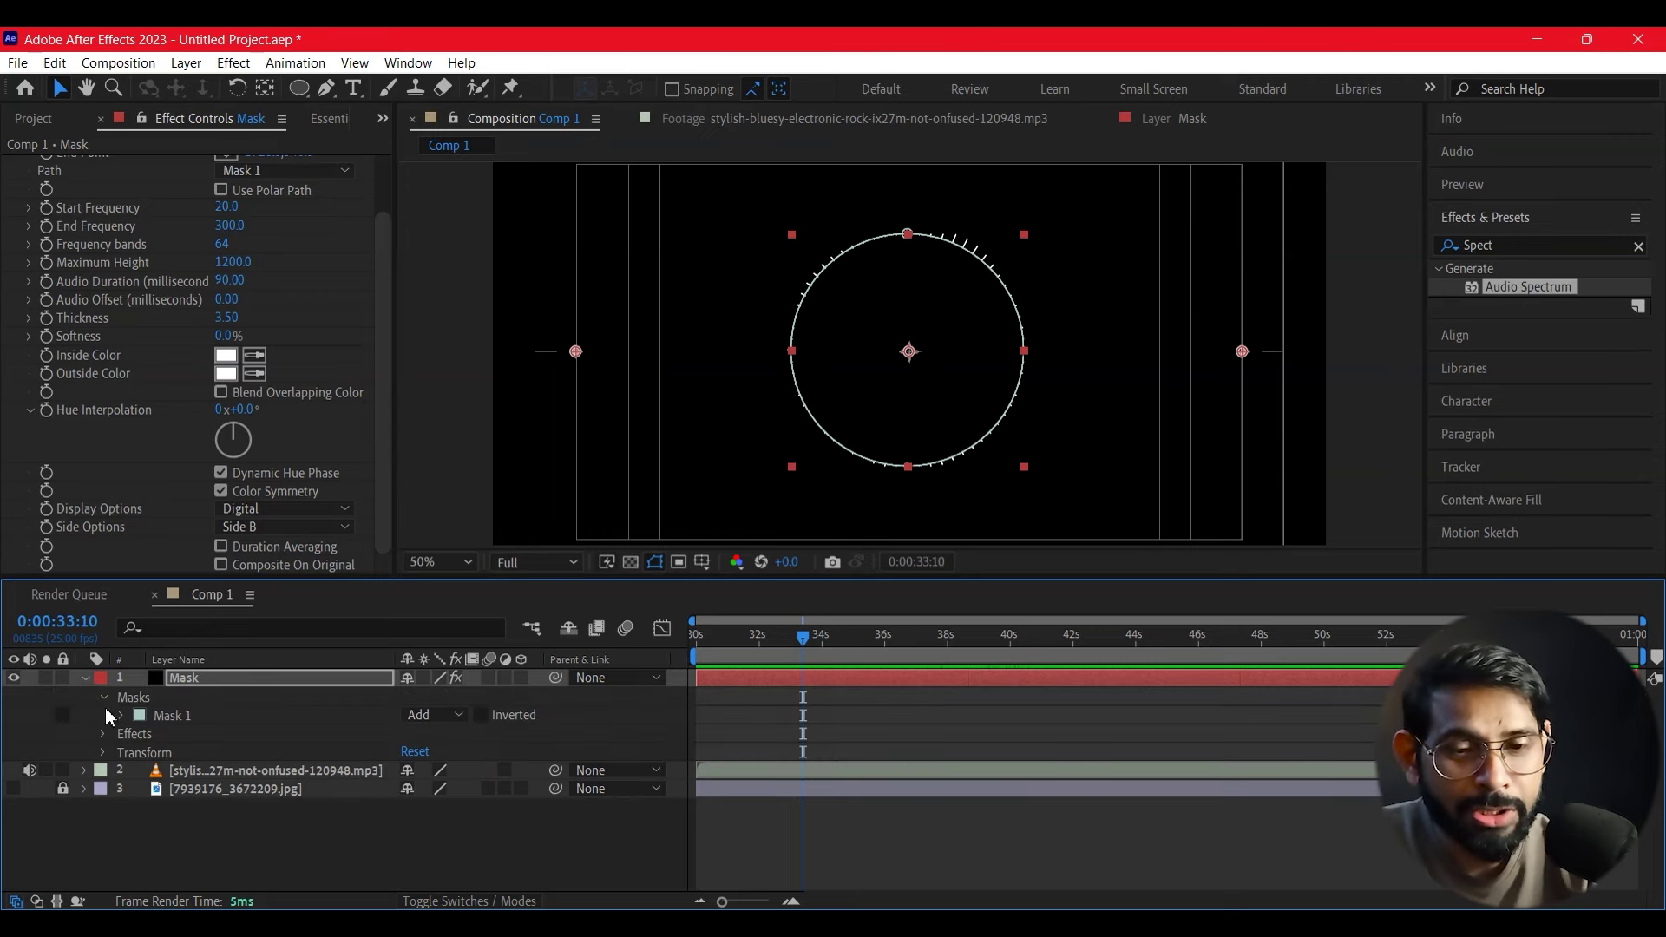
Step: Change Mask 1's mode from Add to None and preview the full spectrum ring
{"action": "left_click", "coordinate": [433, 714]}
{"action": "left_click", "coordinate": [457, 739]}
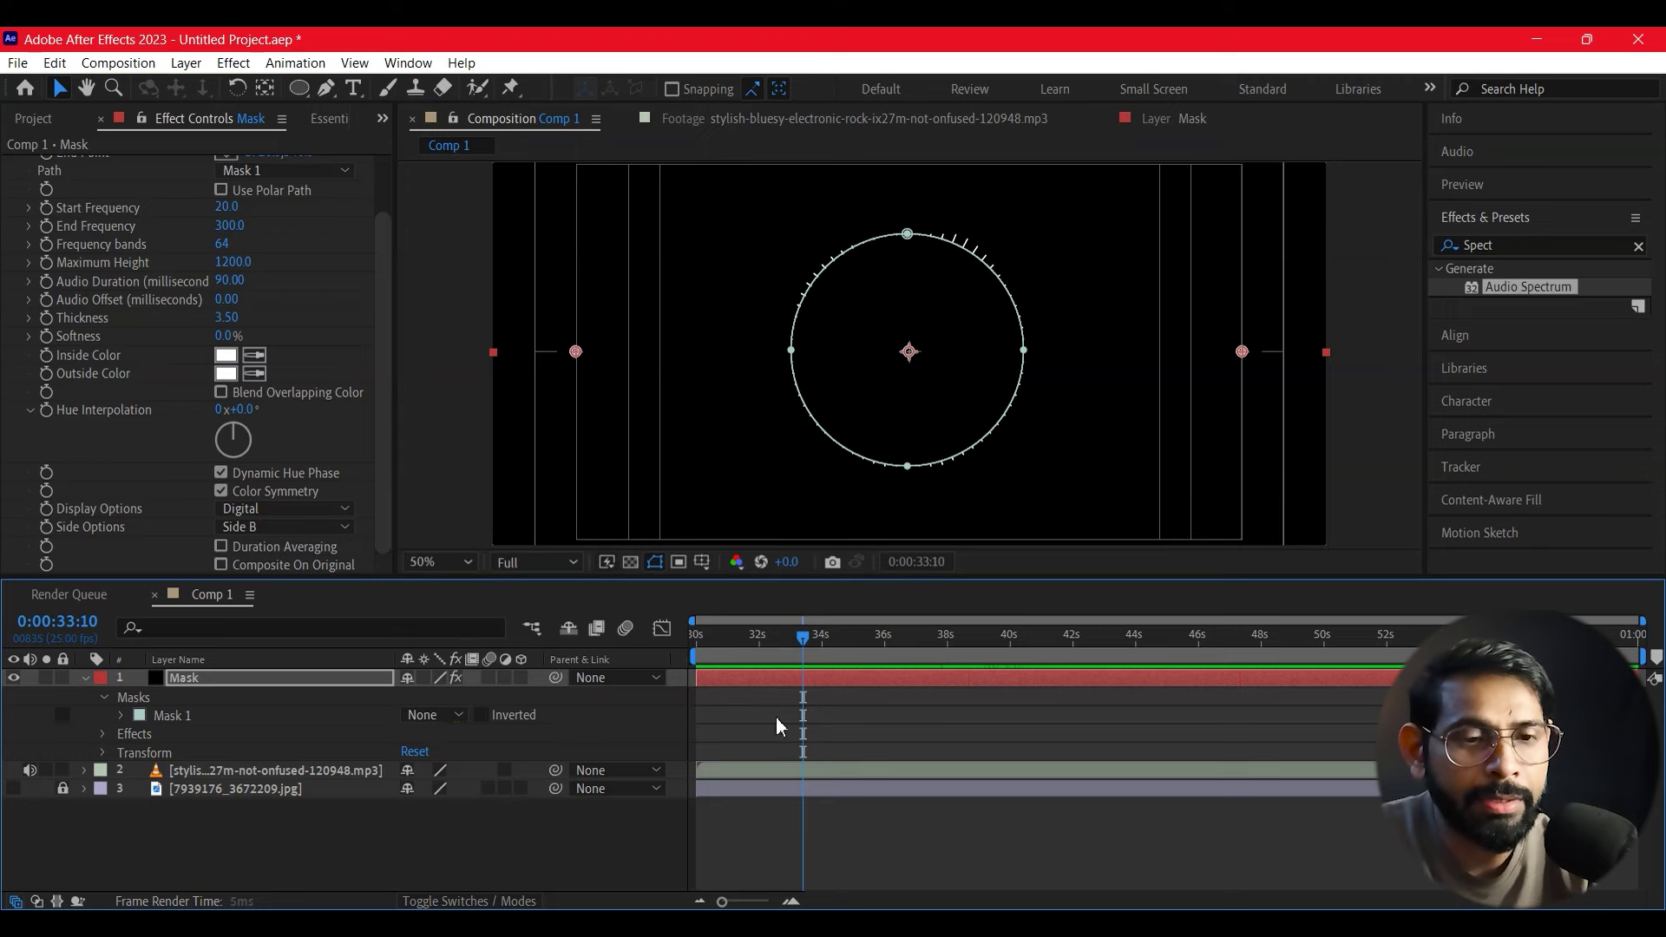
{"action": "key", "text": "space"}
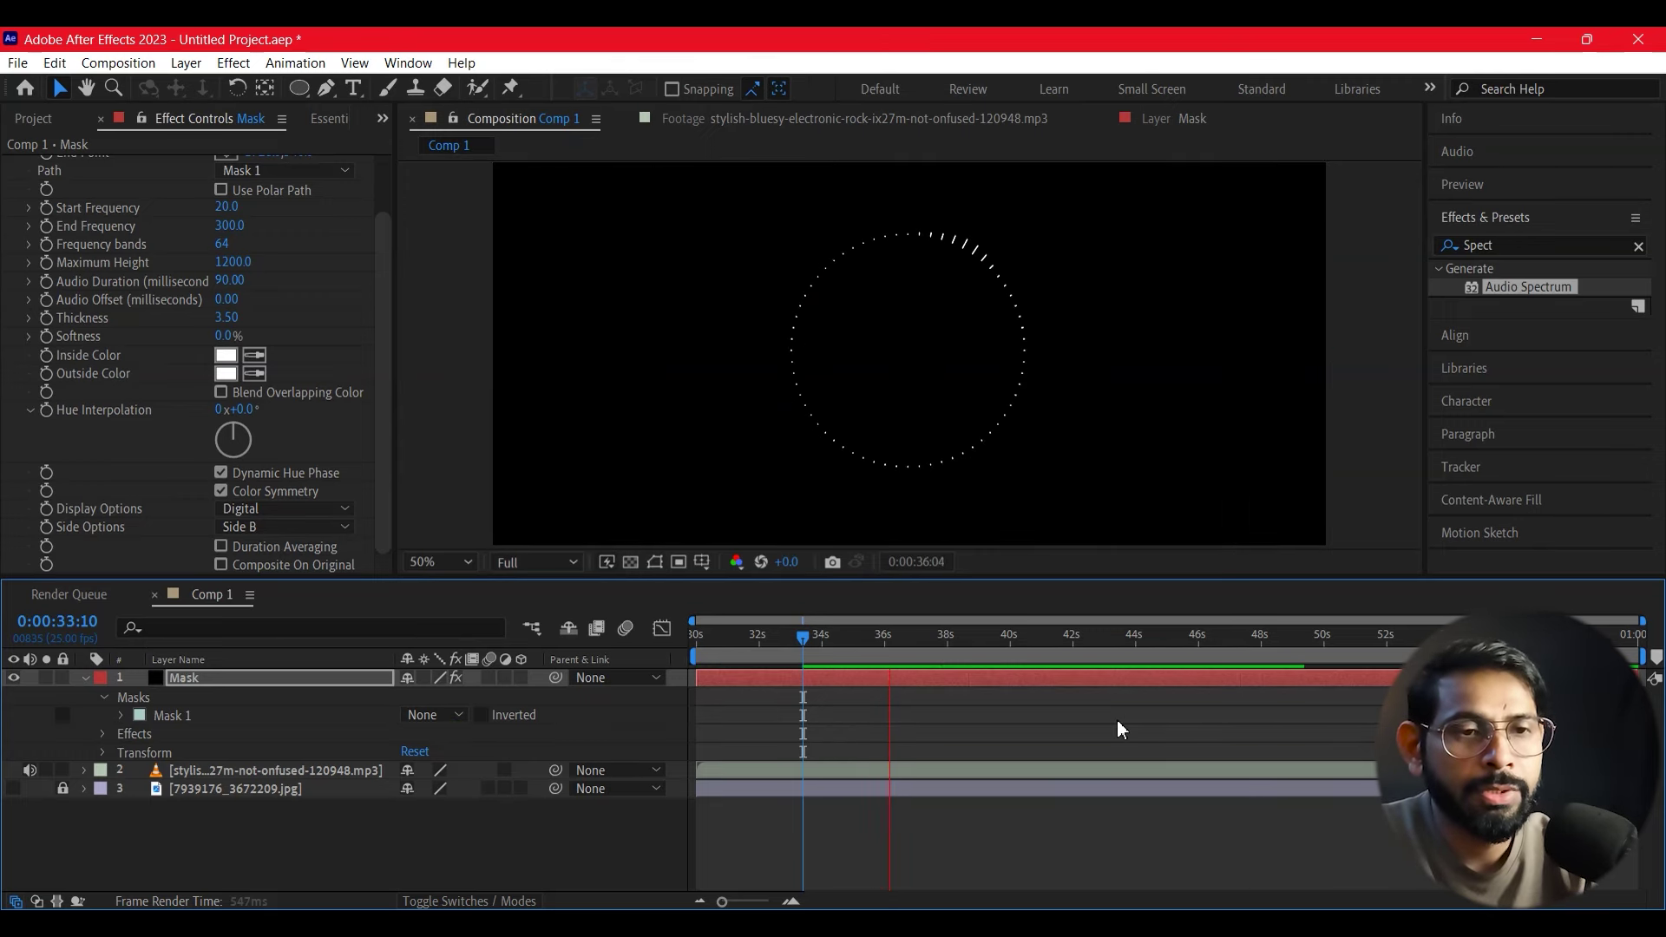
{"action": "key", "text": "space"}
{"action": "scroll", "coordinate": [992, 413], "scroll_direction": "down", "scroll_amount": 1}
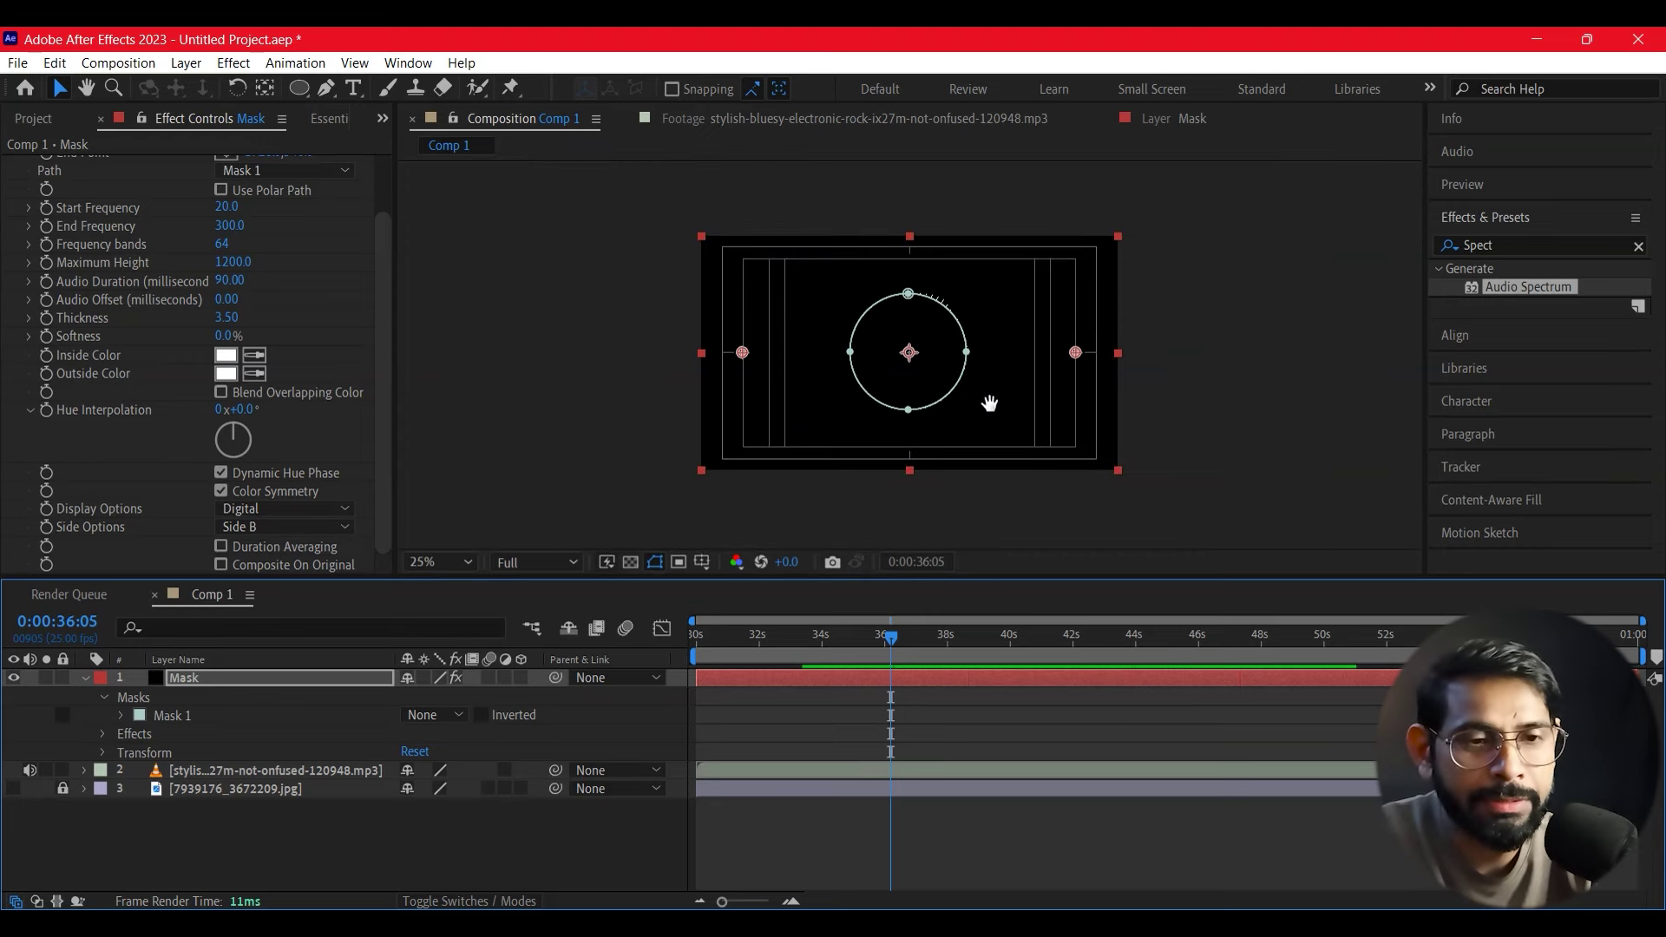
{"action": "key", "text": "space"}
{"action": "key", "text": "space"}
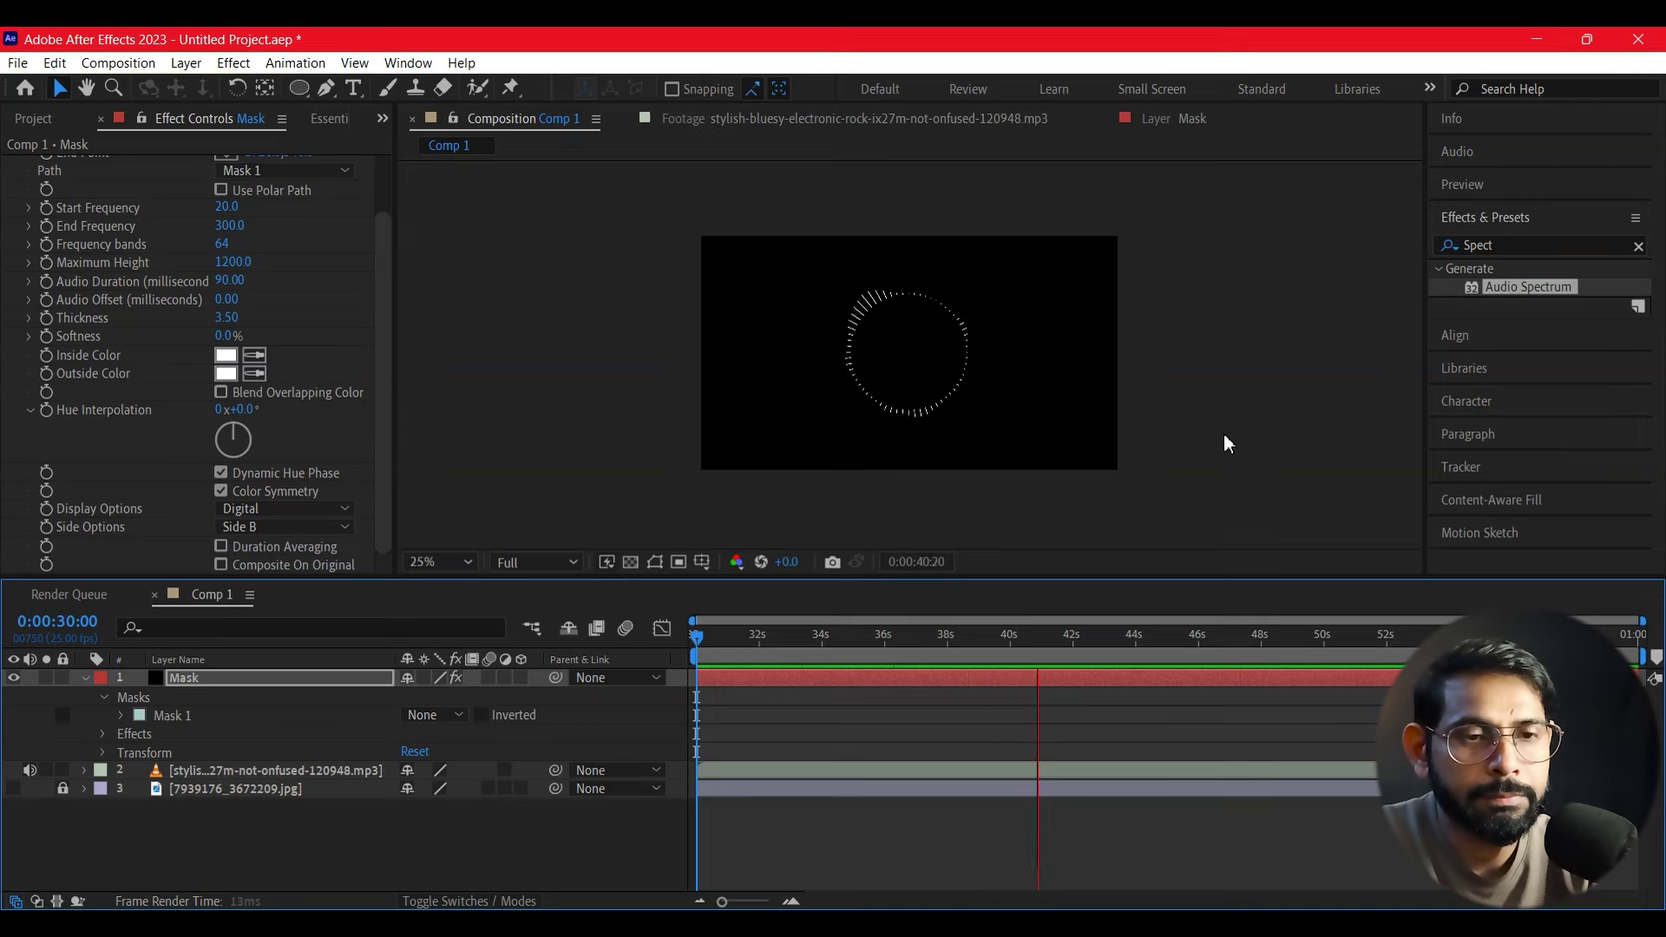
{"action": "key", "text": "space"}
{"action": "key", "text": "period"}
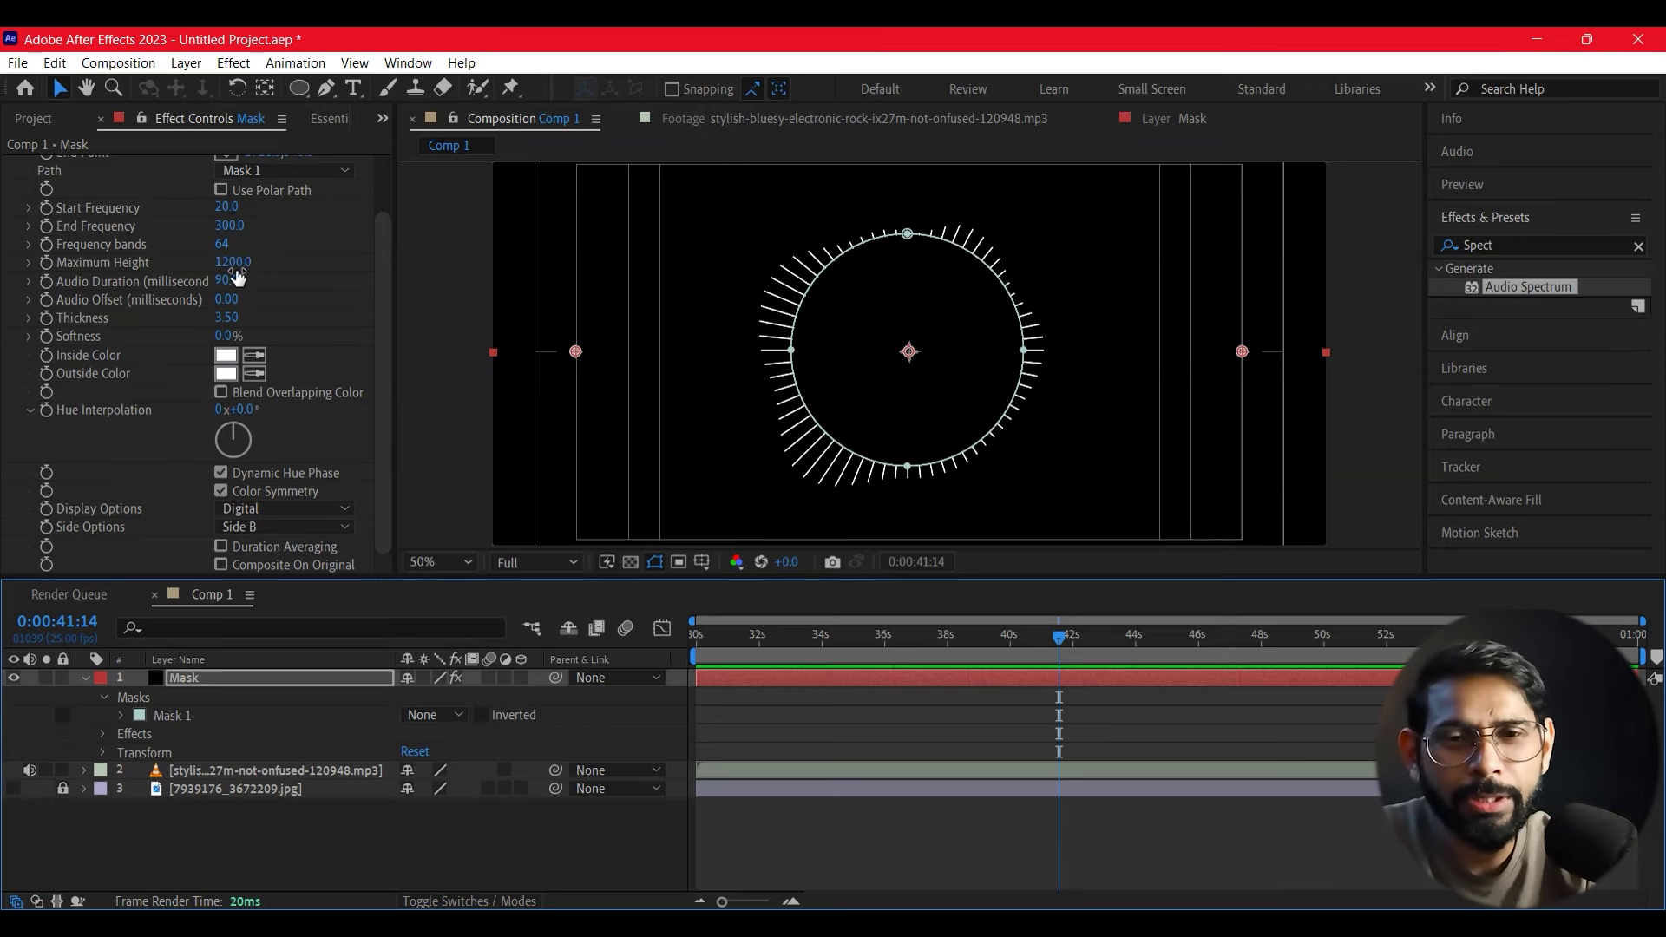
{"action": "left_click_drag", "start_coordinate": [219, 246], "coordinate": [324, 236]}
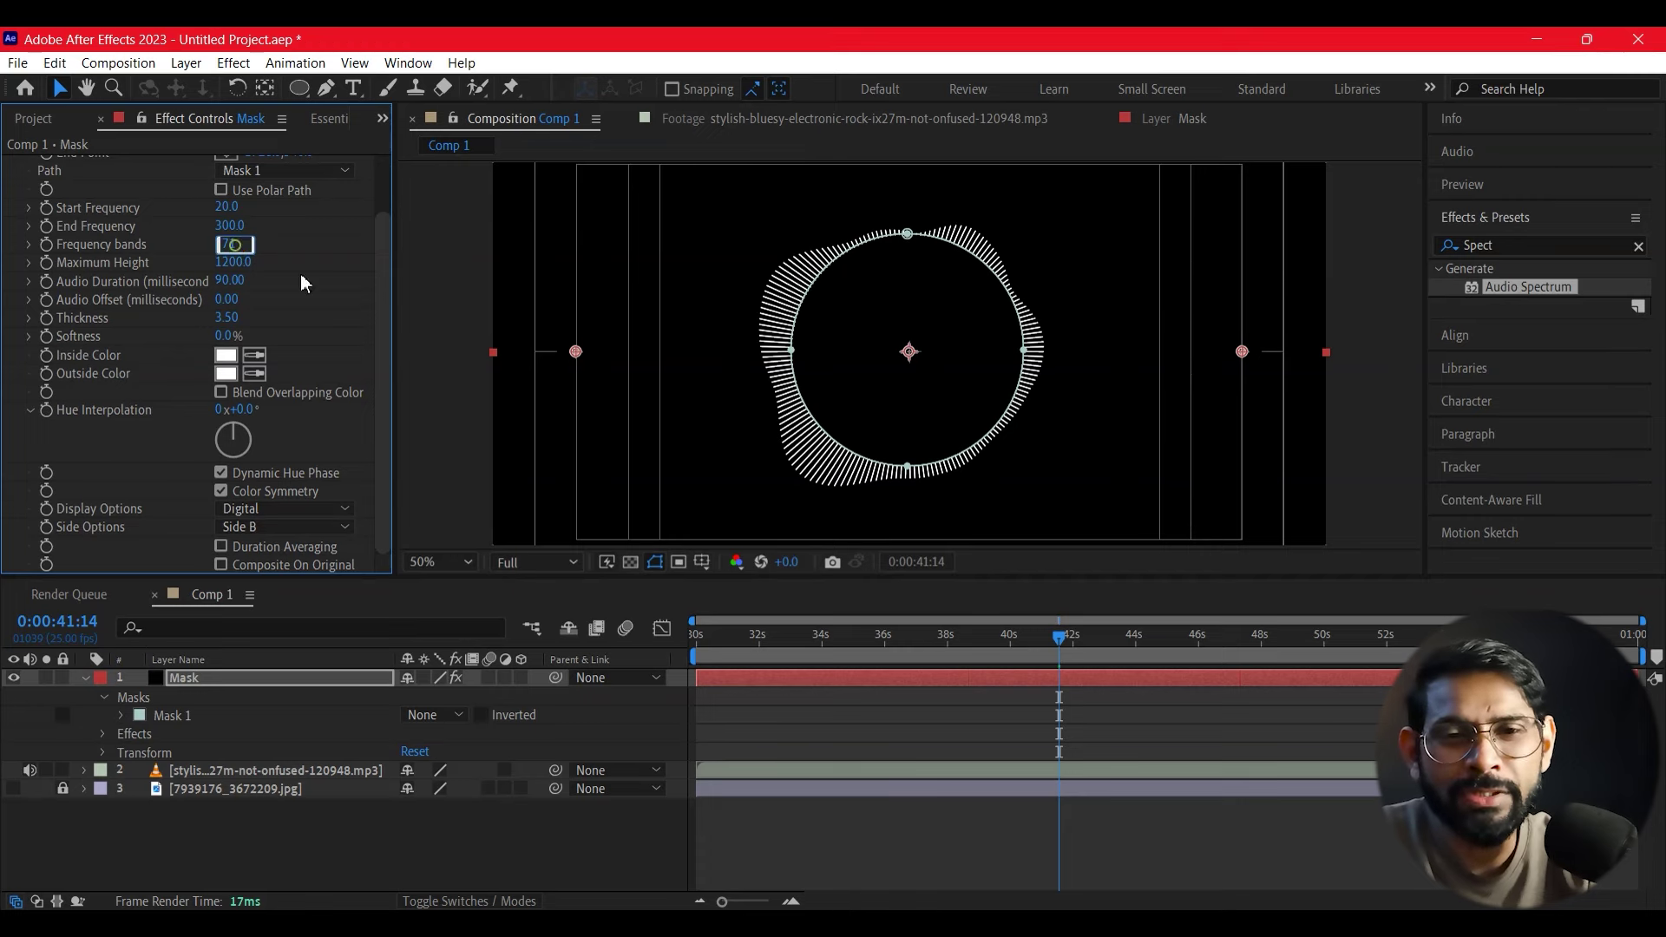
{"action": "type", "text": "0"}
{"action": "key", "text": "Return"}
{"action": "left_click", "coordinate": [1143, 397]}
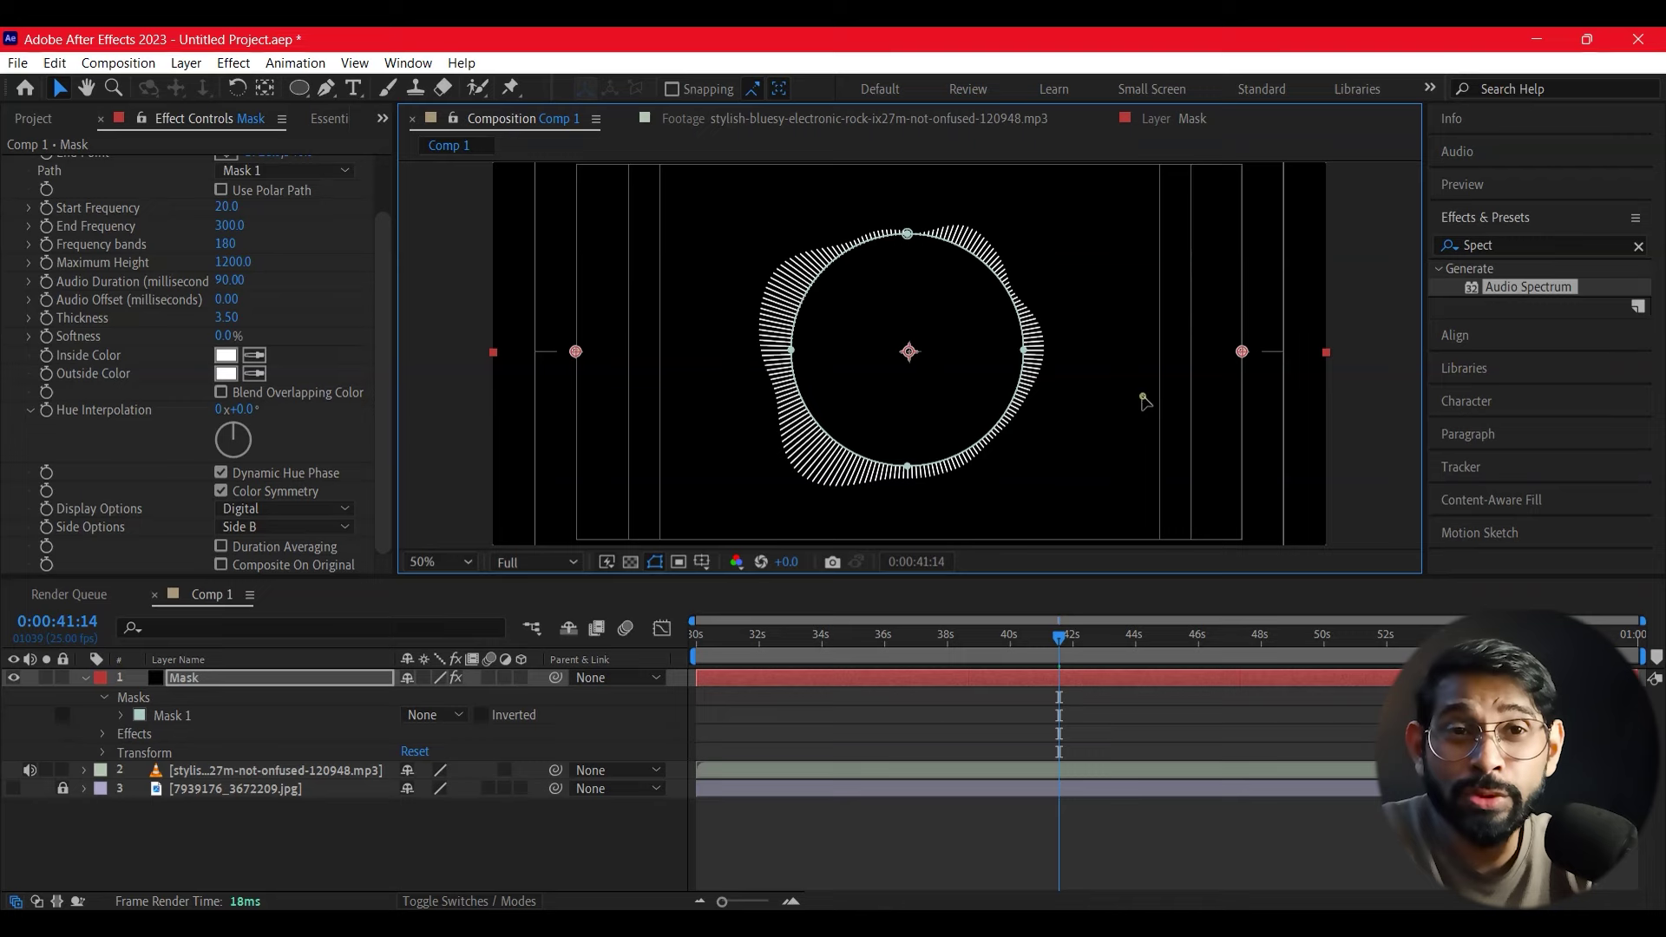
{"action": "key", "text": "space"}
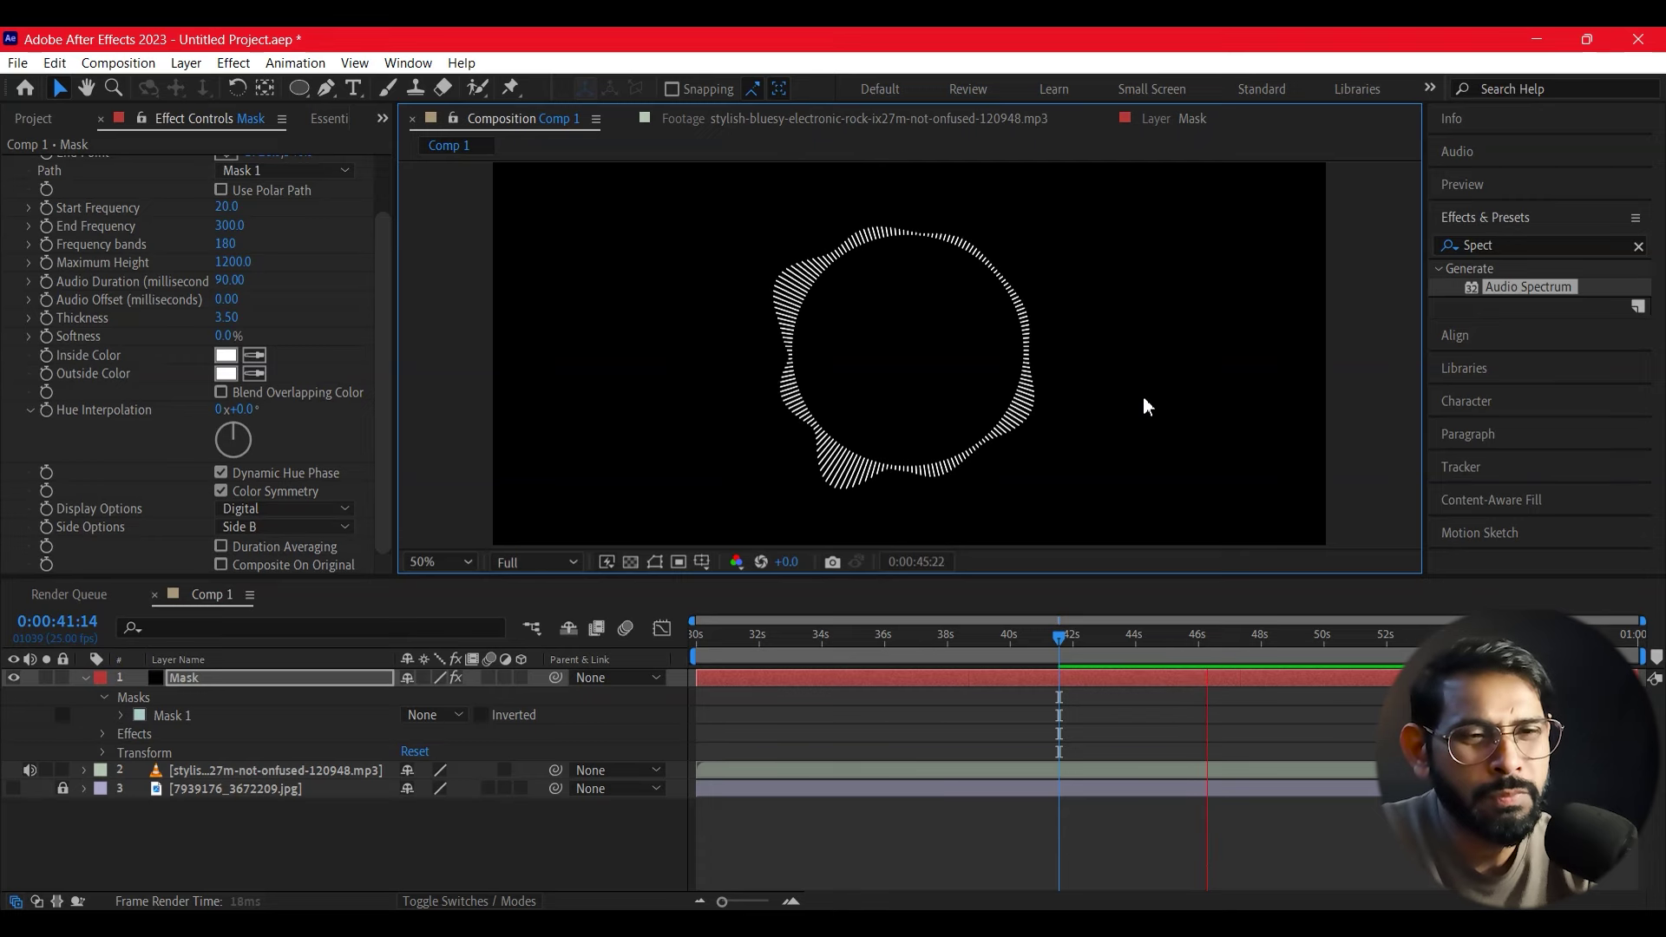
{"action": "key", "text": "space"}
{"action": "key", "text": "Home"}
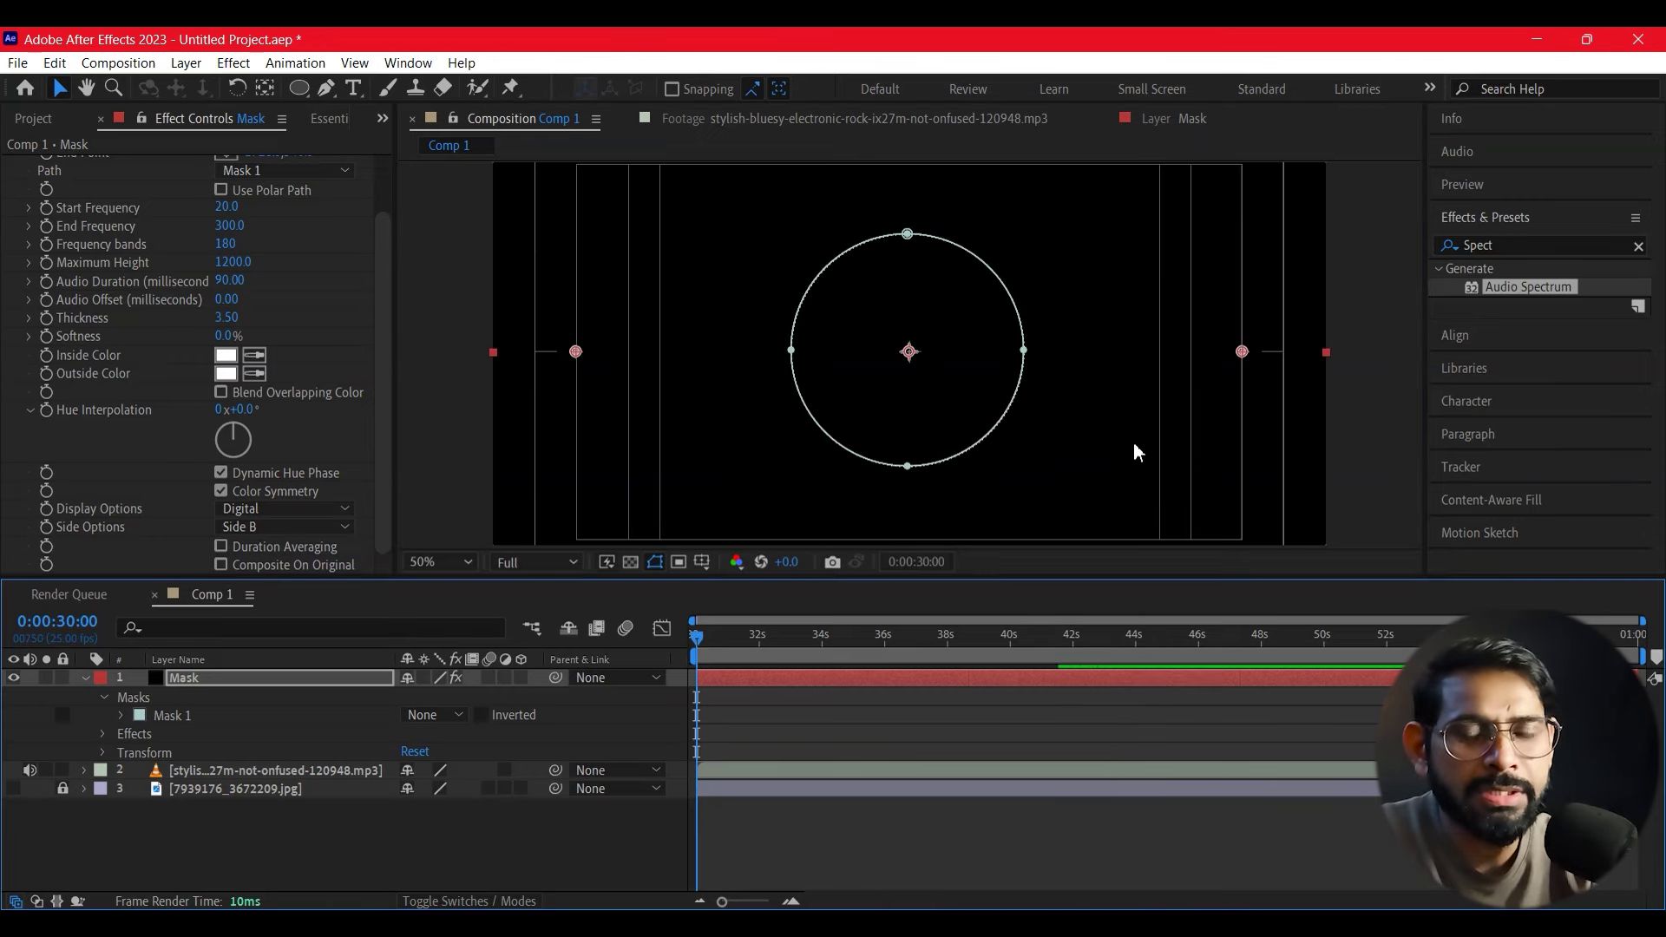
{"action": "left_click", "coordinate": [1137, 452]}
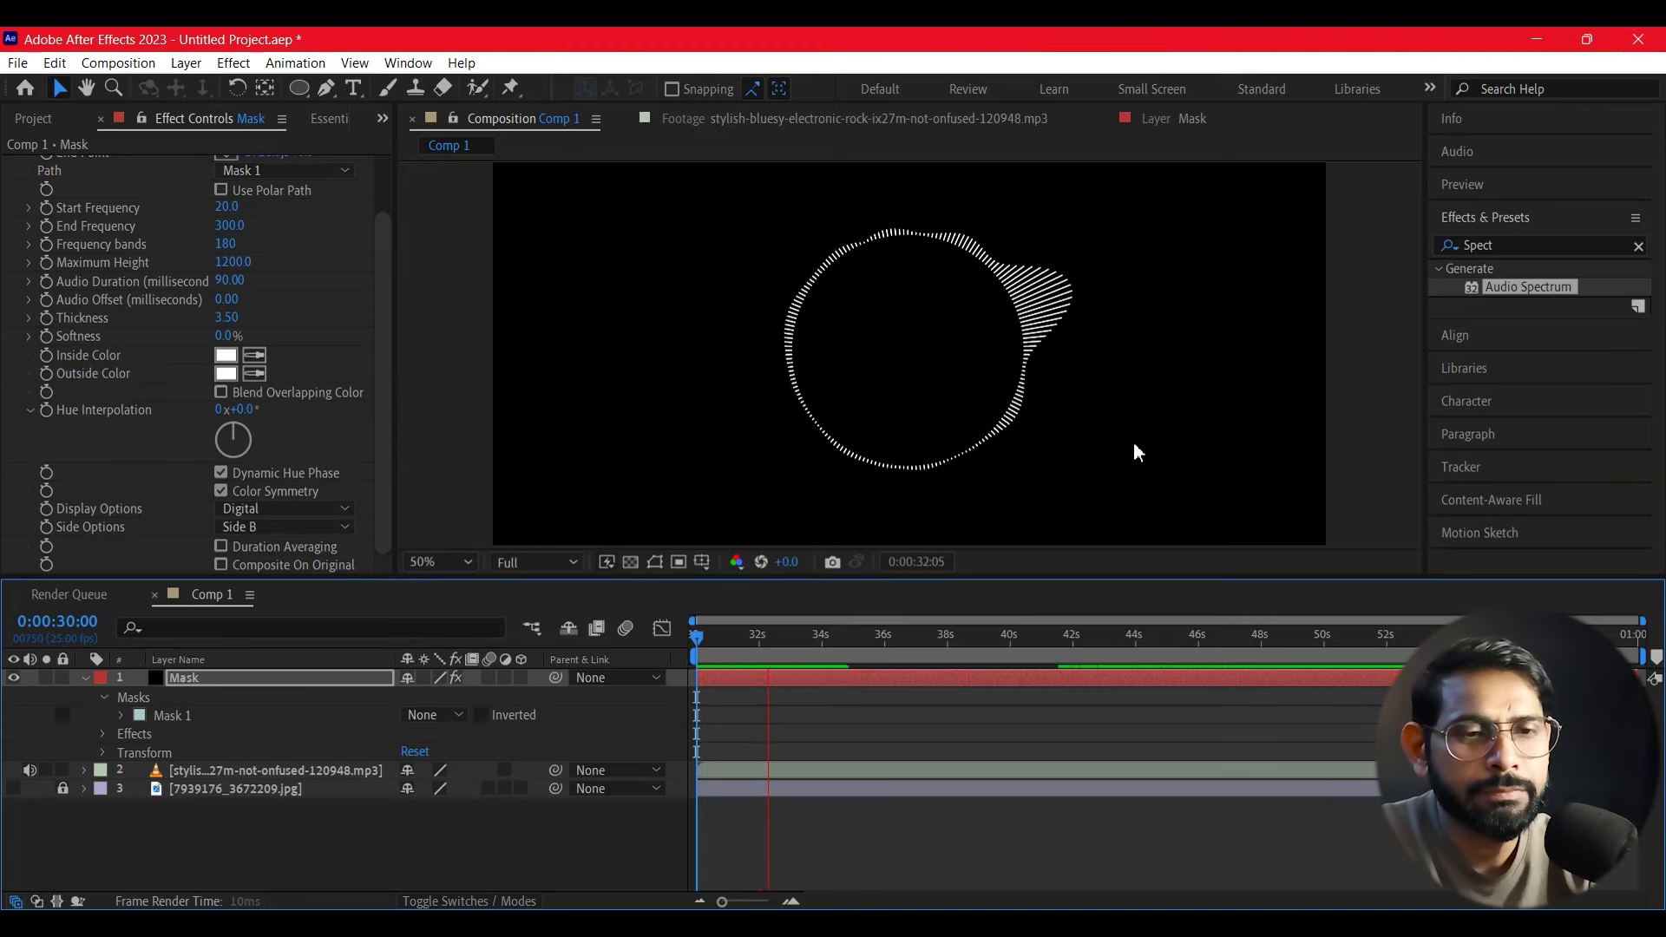
{"action": "key", "text": "space"}
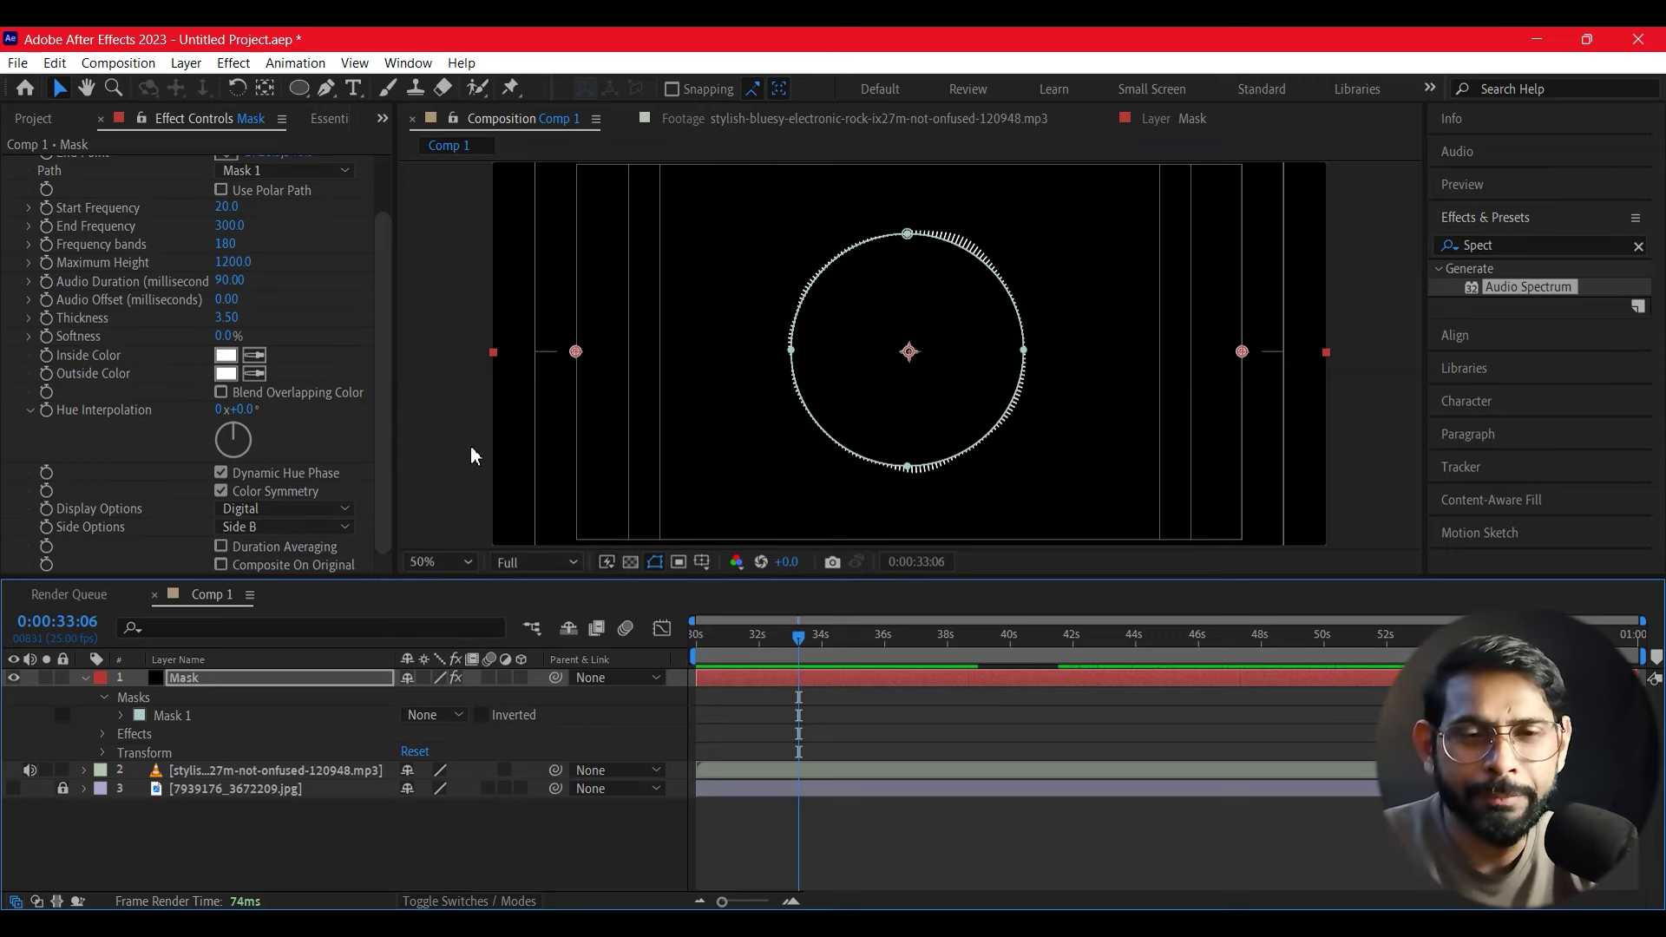
{"action": "scroll", "coordinate": [387, 213], "scroll_direction": "up", "scroll_amount": 3}
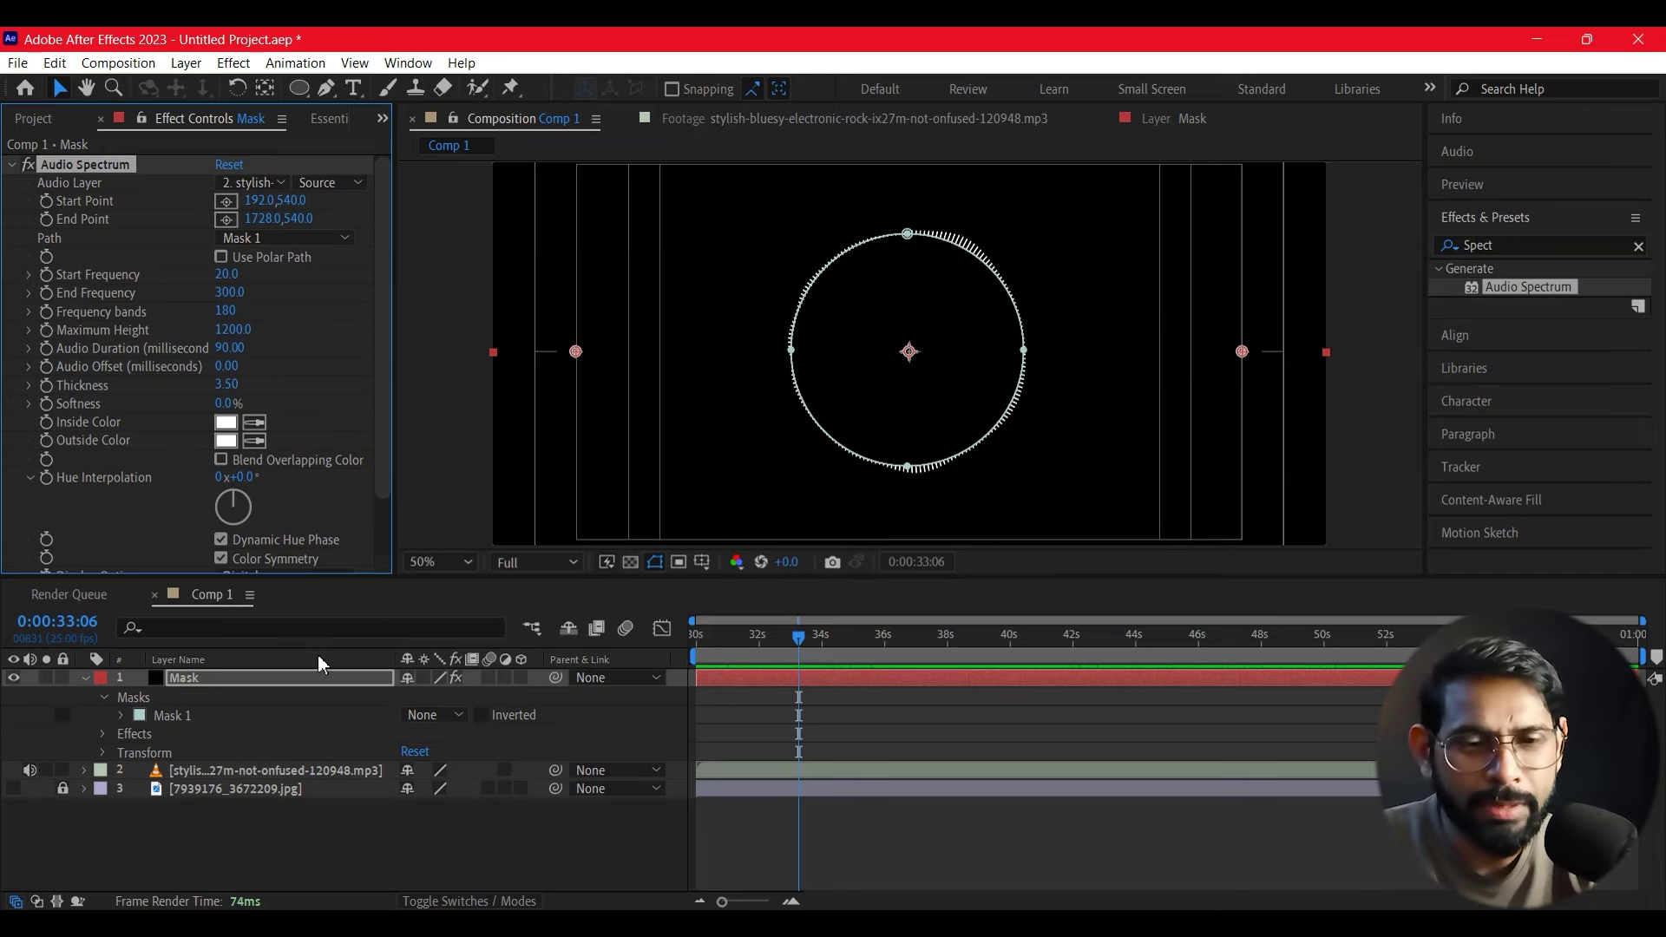
Step: Delete the Mask layer holding the circular spectrum
{"action": "left_click", "coordinate": [289, 748]}
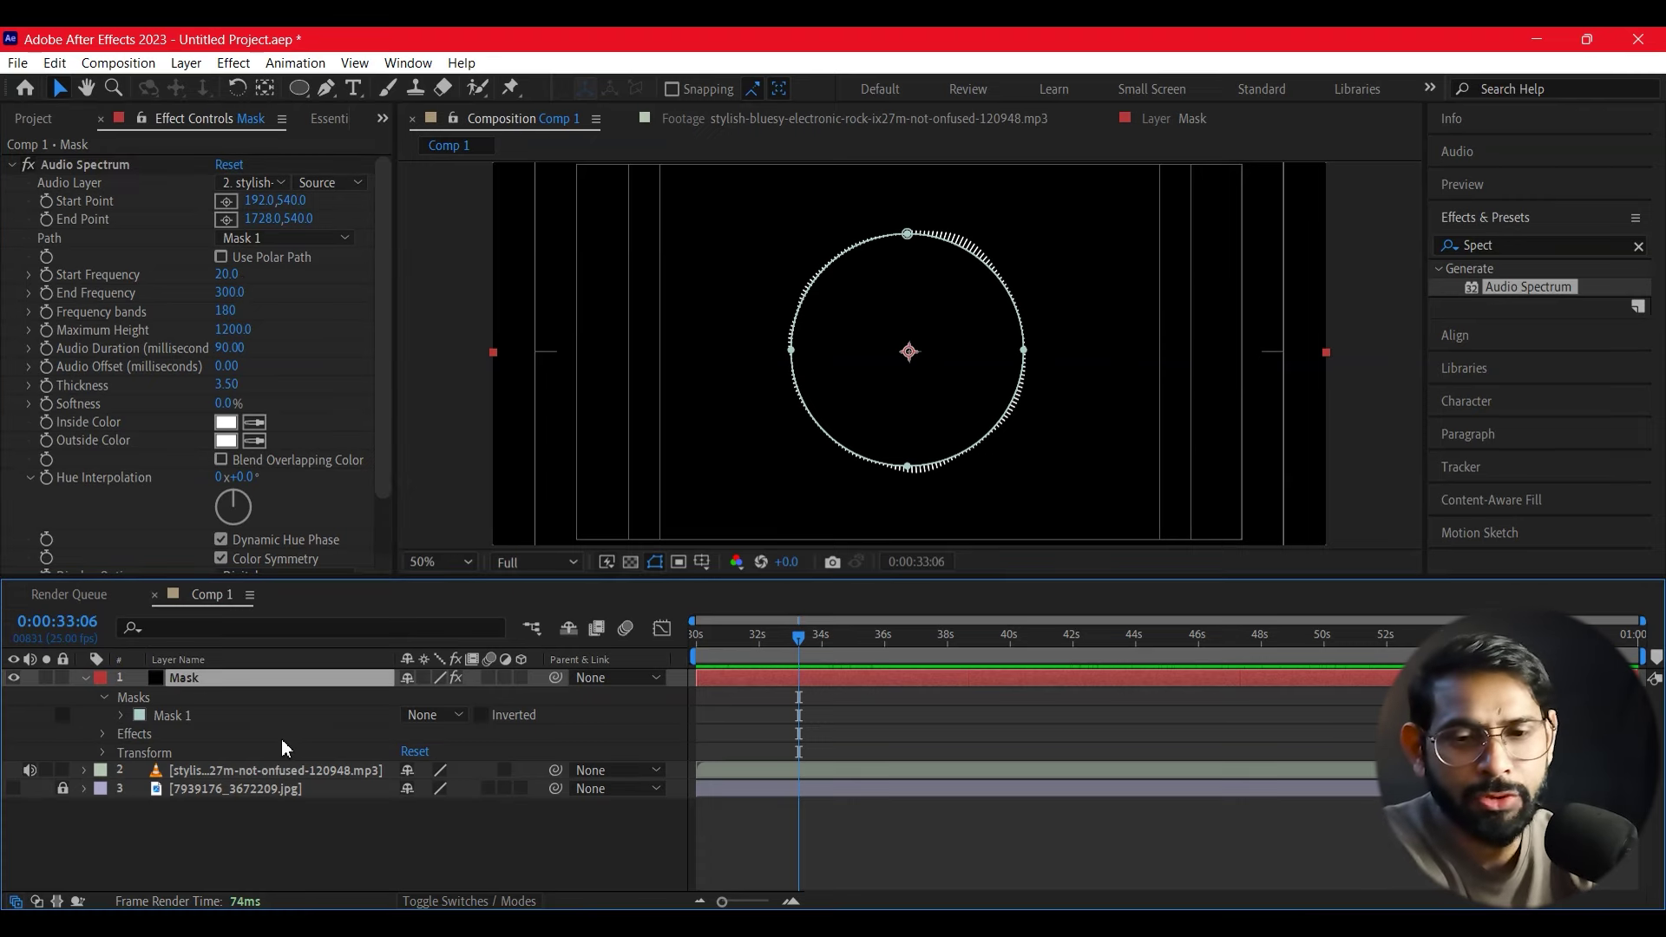
{"action": "key", "text": "Delete"}
{"action": "left_click", "coordinate": [195, 839]}
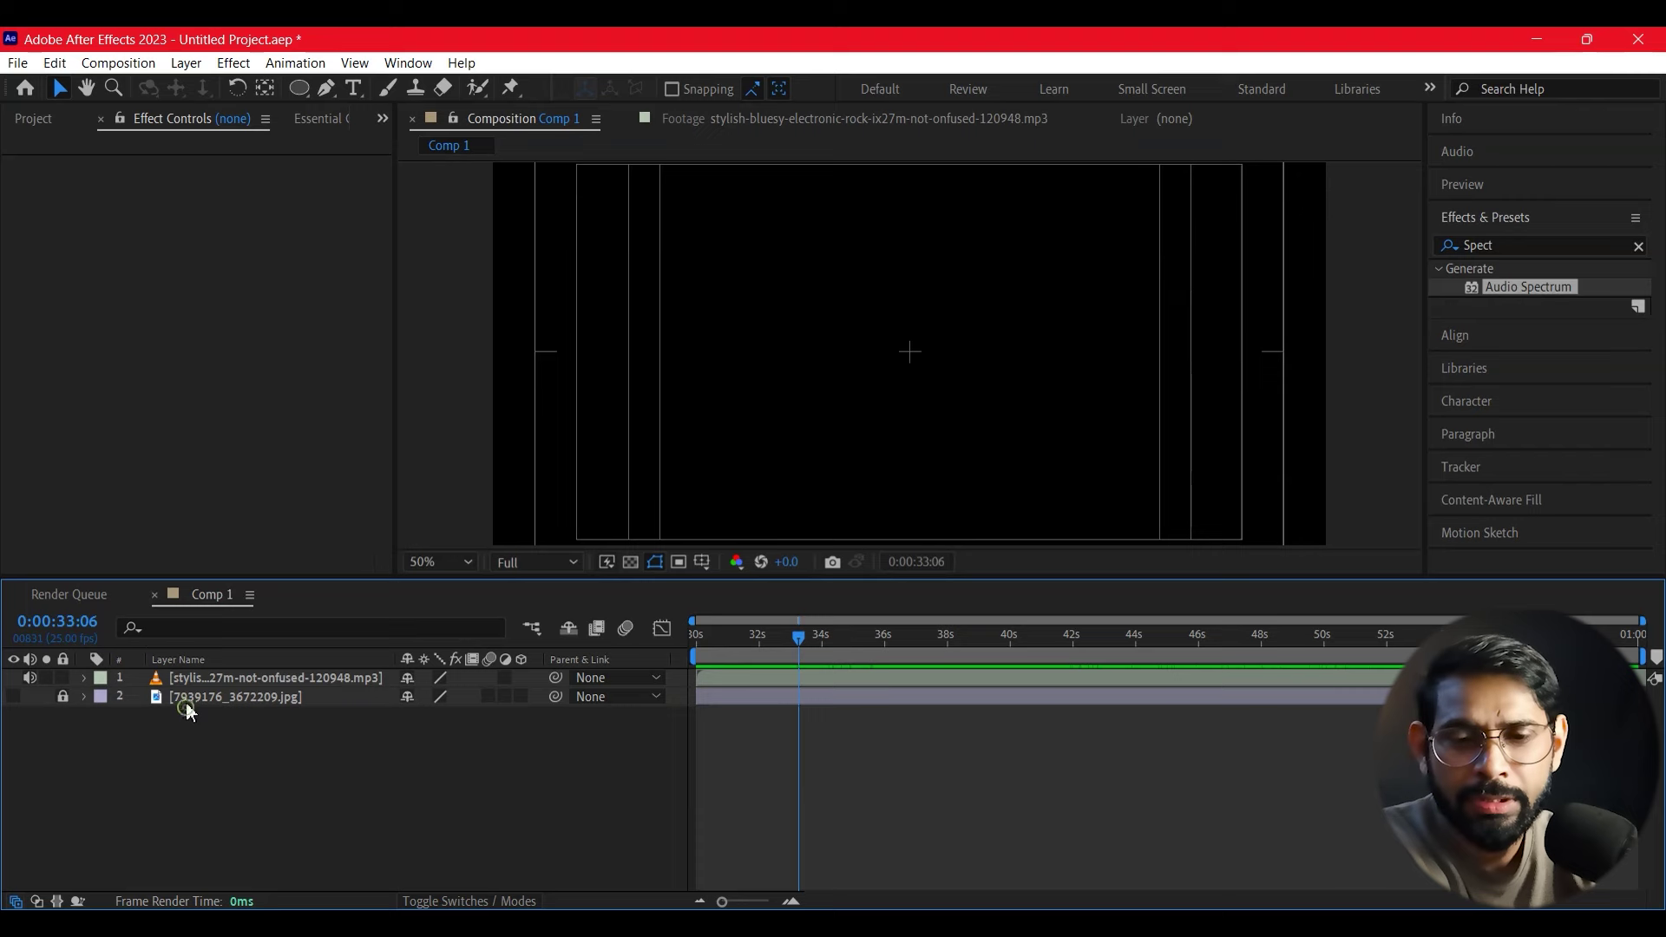
{"action": "left_click", "coordinate": [201, 675]}
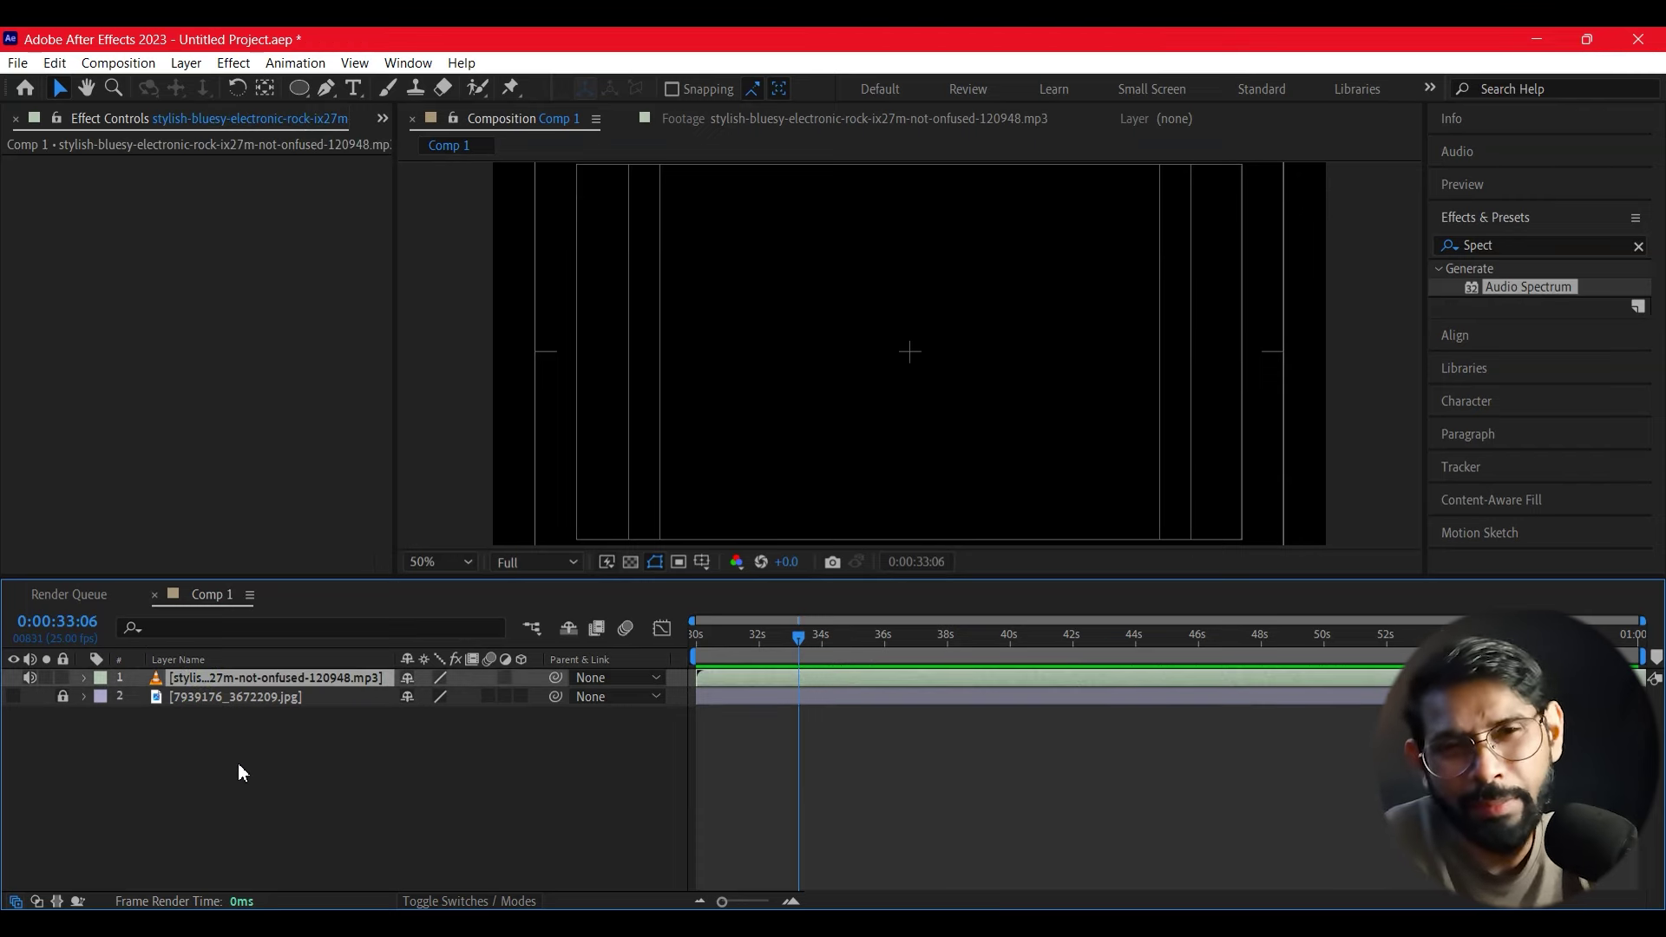
{"action": "left_click", "coordinate": [238, 763]}
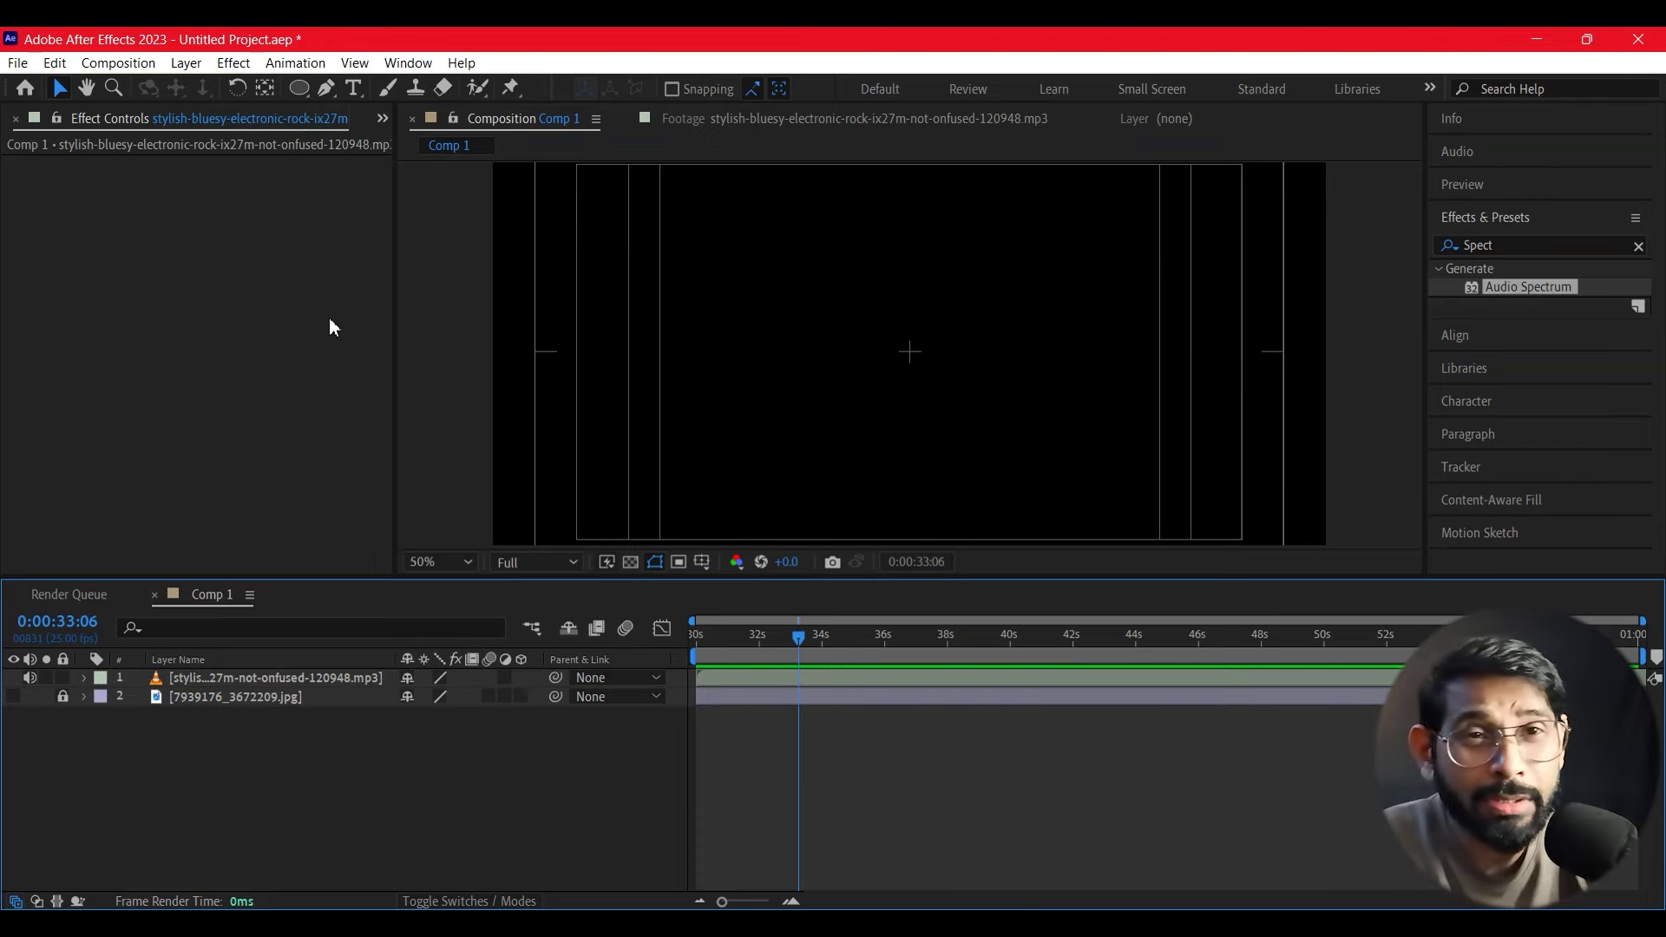
Step: Add a new 1920×1080 black solid layer named Black Solid 2
{"action": "right_click", "coordinate": [271, 807]}
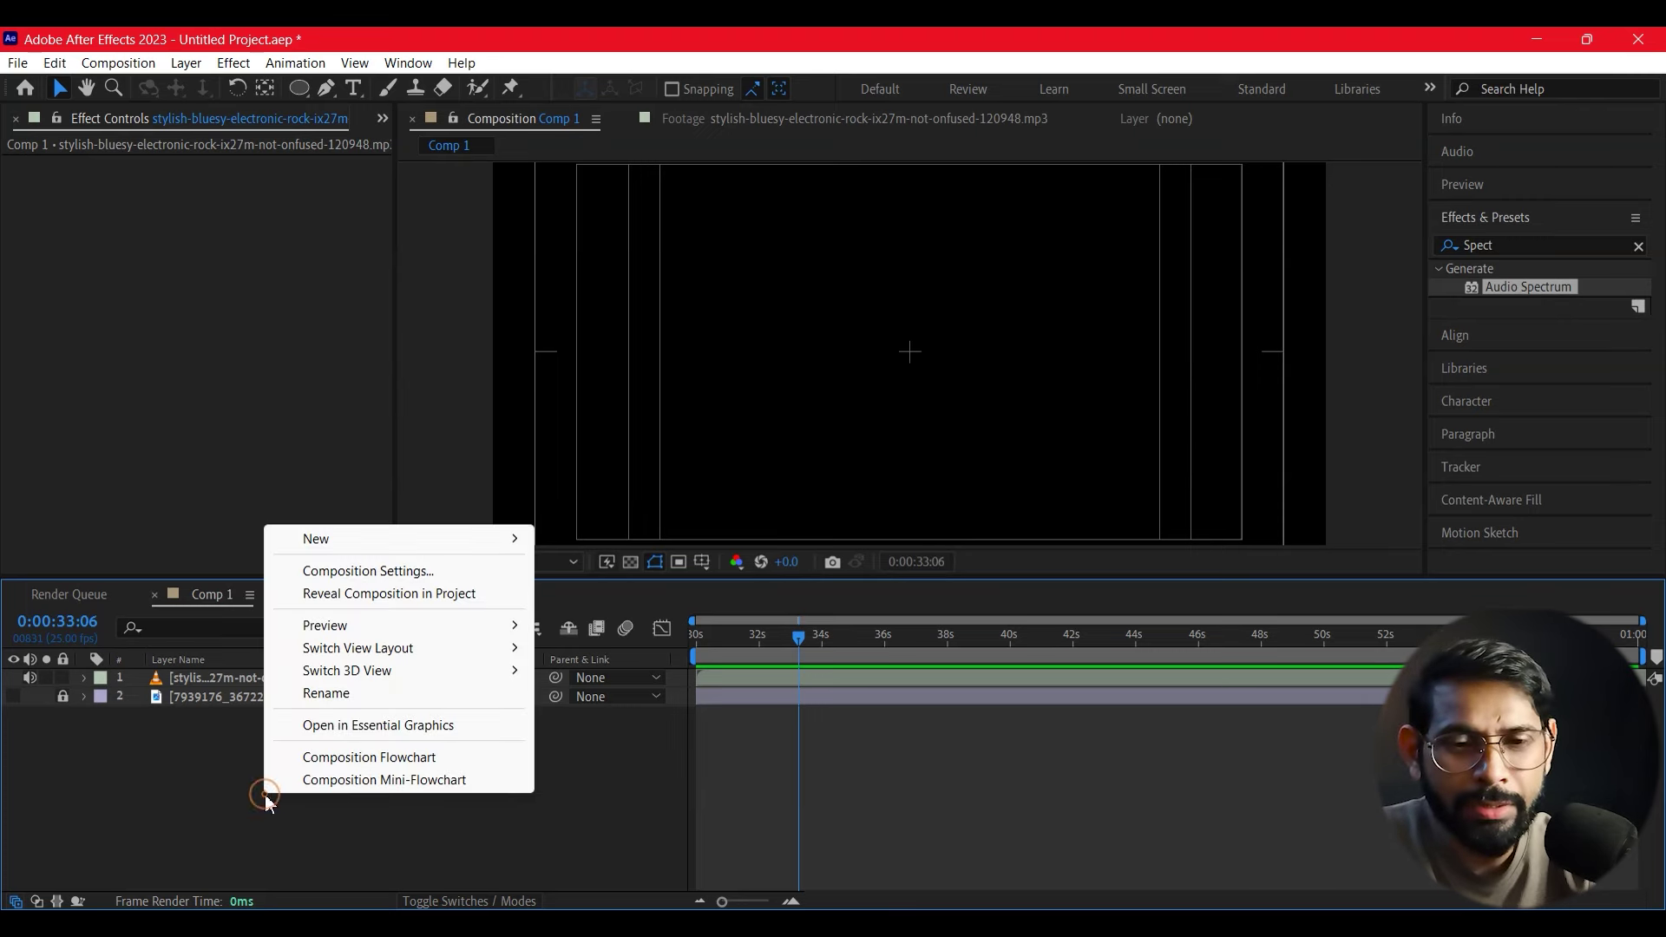
{"action": "mouse_move", "coordinate": [373, 626]}
{"action": "left_click", "coordinate": [207, 789]}
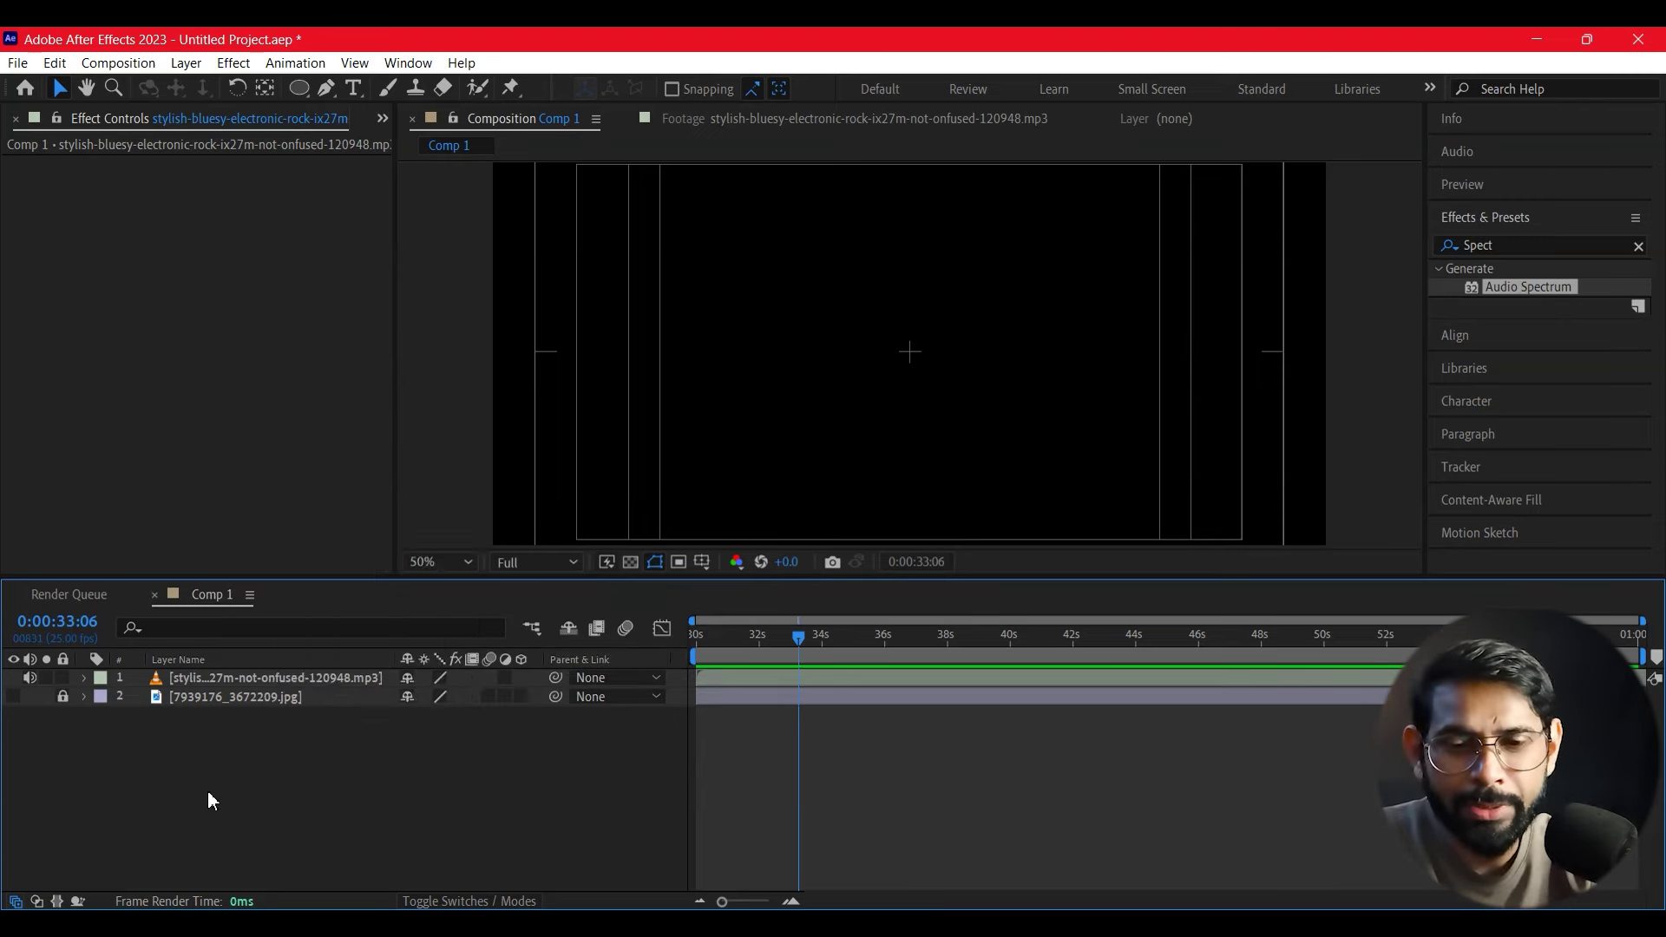
{"action": "right_click", "coordinate": [207, 789]}
{"action": "mouse_move", "coordinate": [328, 541]}
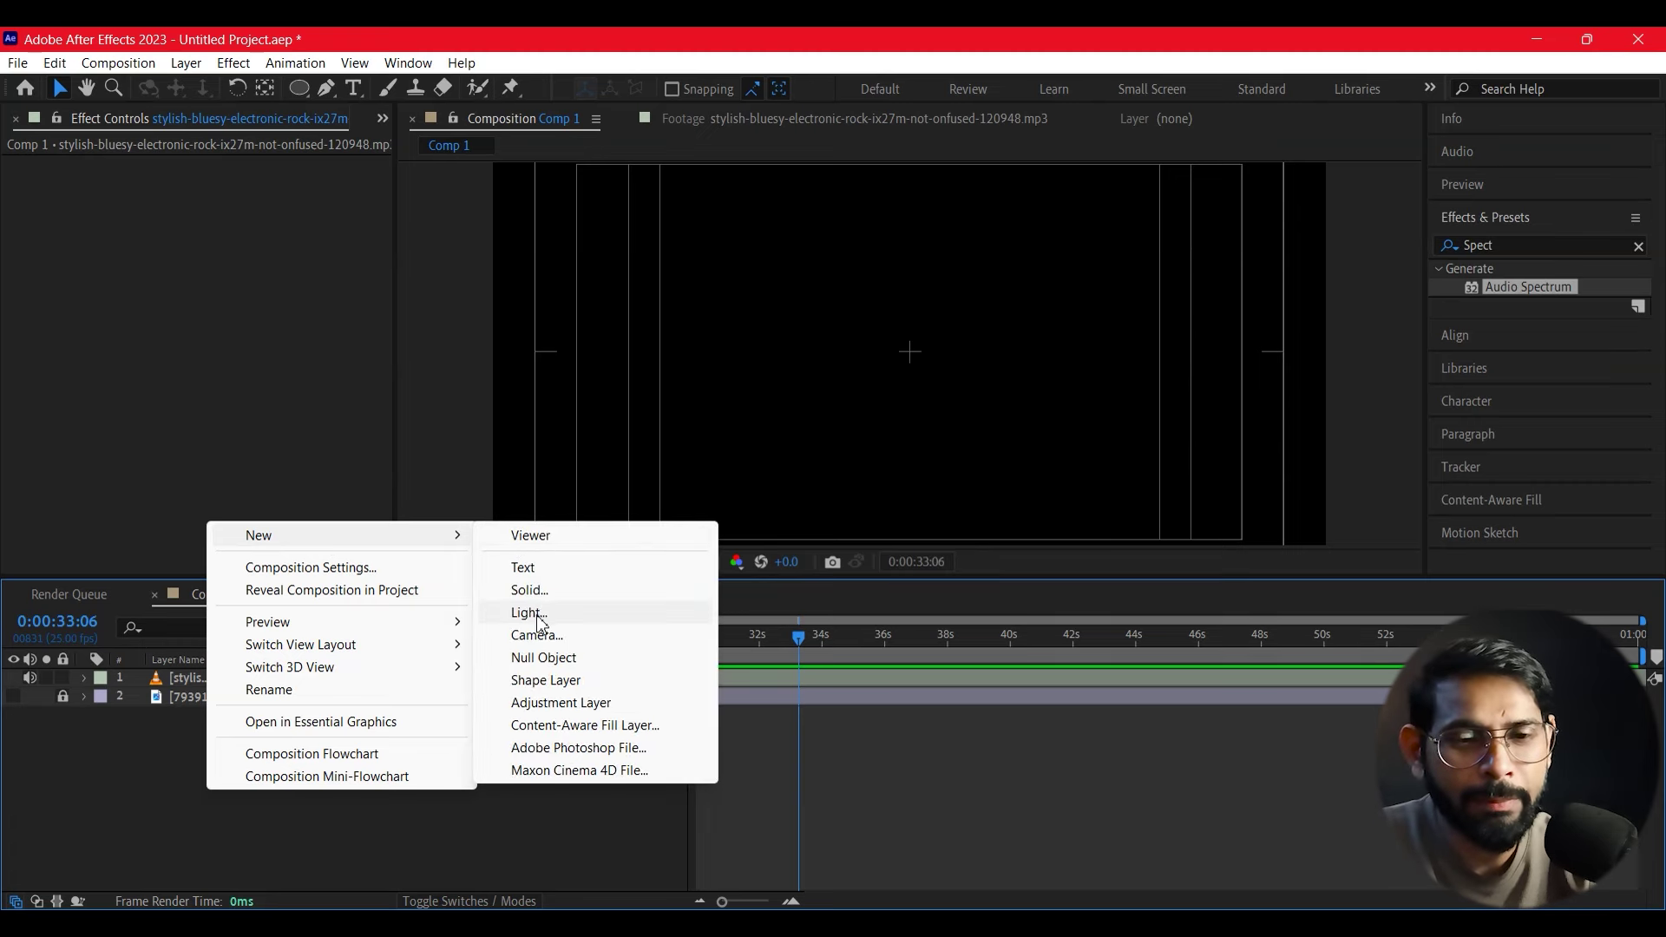
{"action": "left_click", "coordinate": [538, 589]}
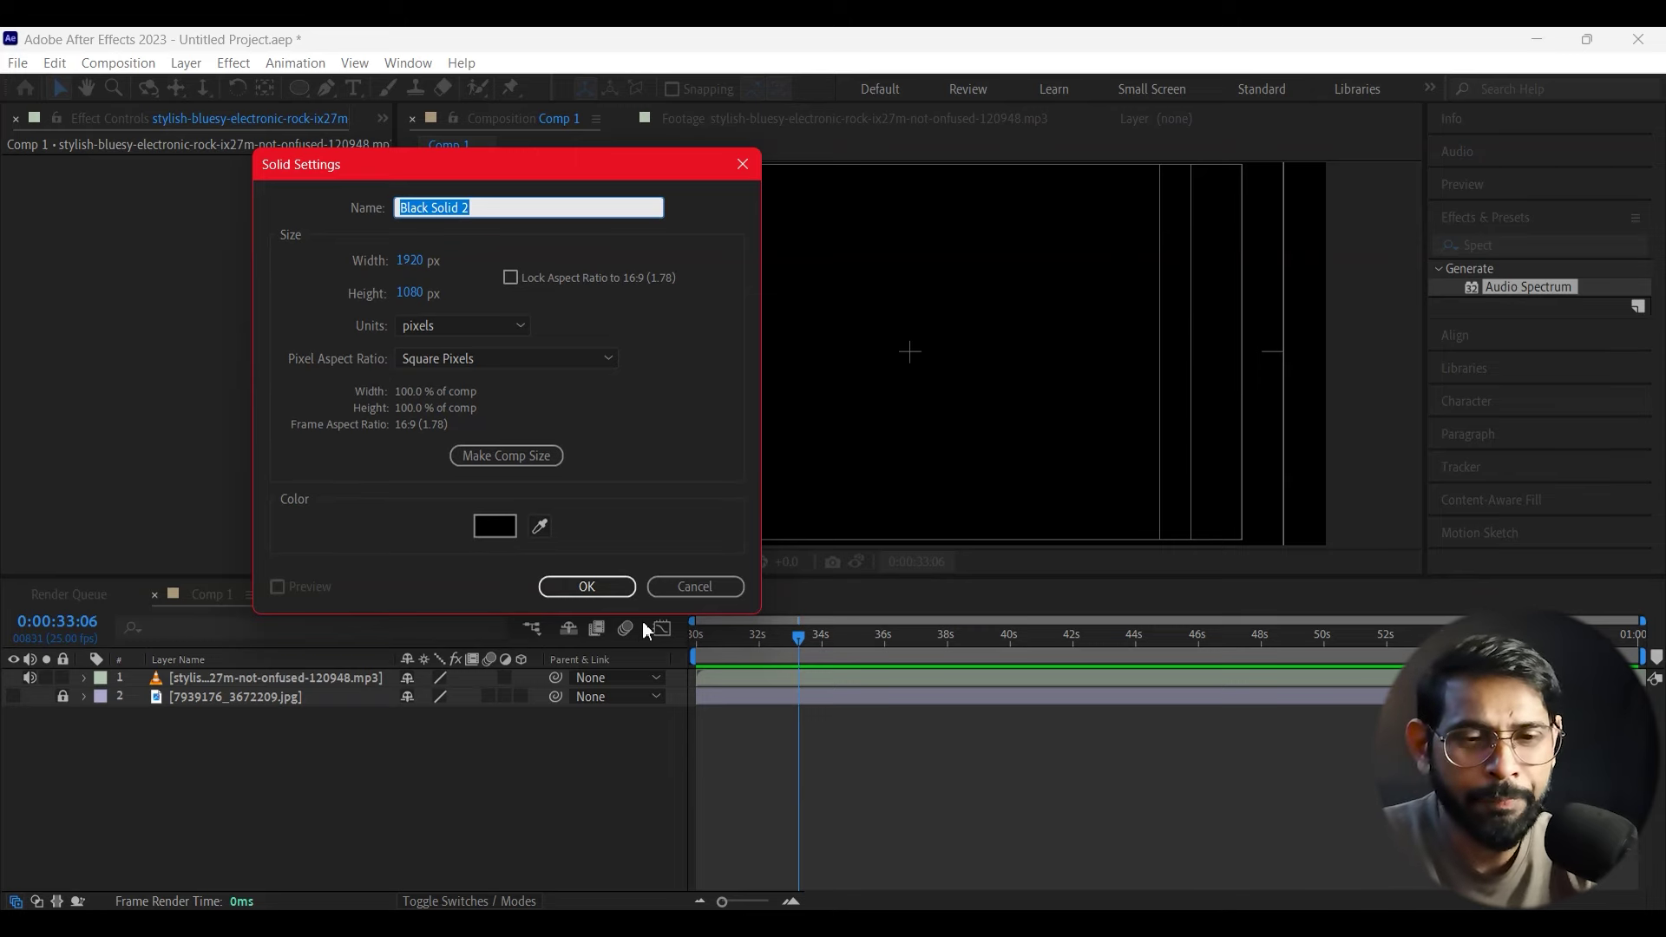
{"action": "left_click", "coordinate": [587, 587]}
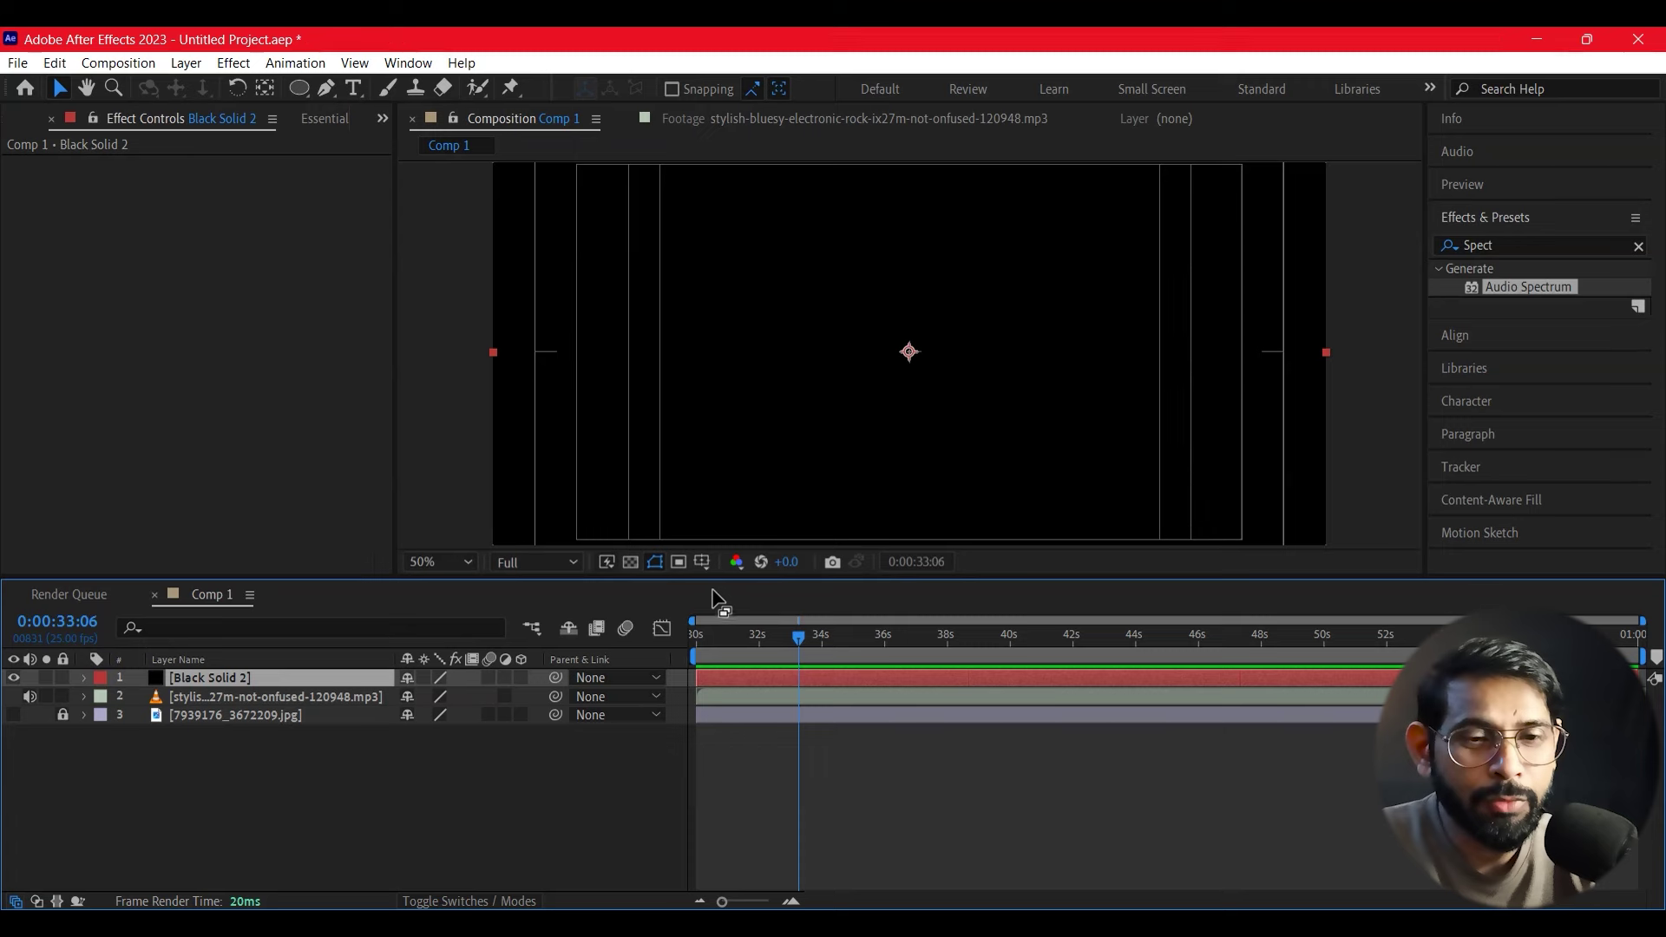
Step: Drag Audio Spectrum from Effects & Presets onto the selected Black Solid 2
{"action": "left_click", "coordinate": [701, 563]}
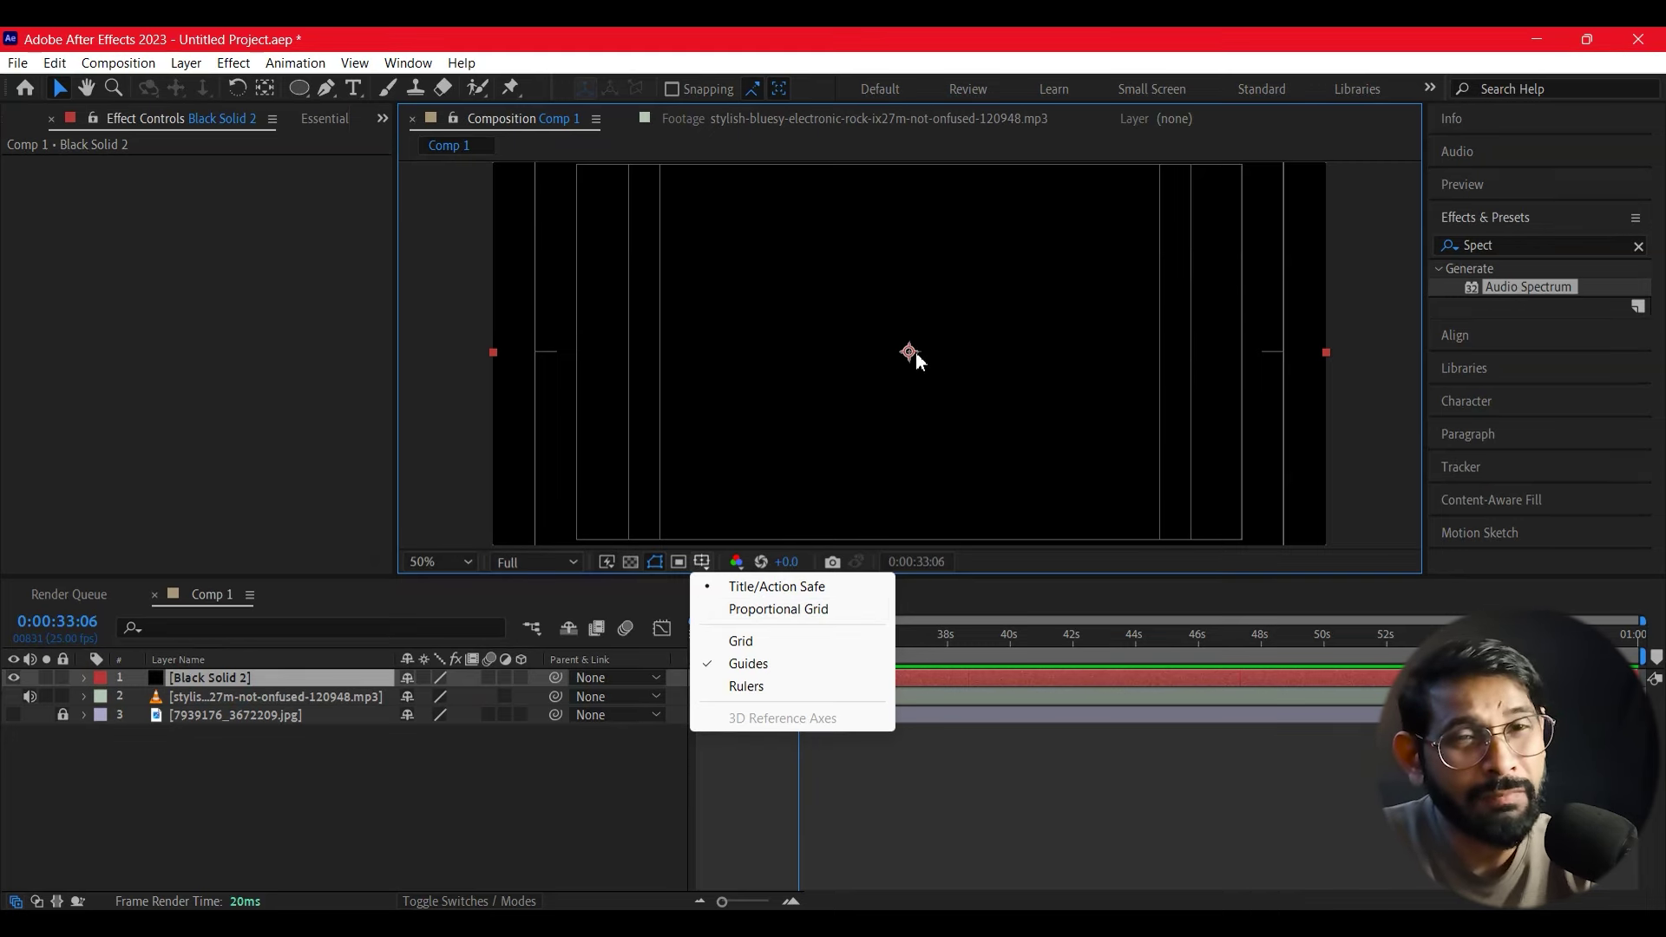
{"action": "left_click", "coordinate": [472, 392]}
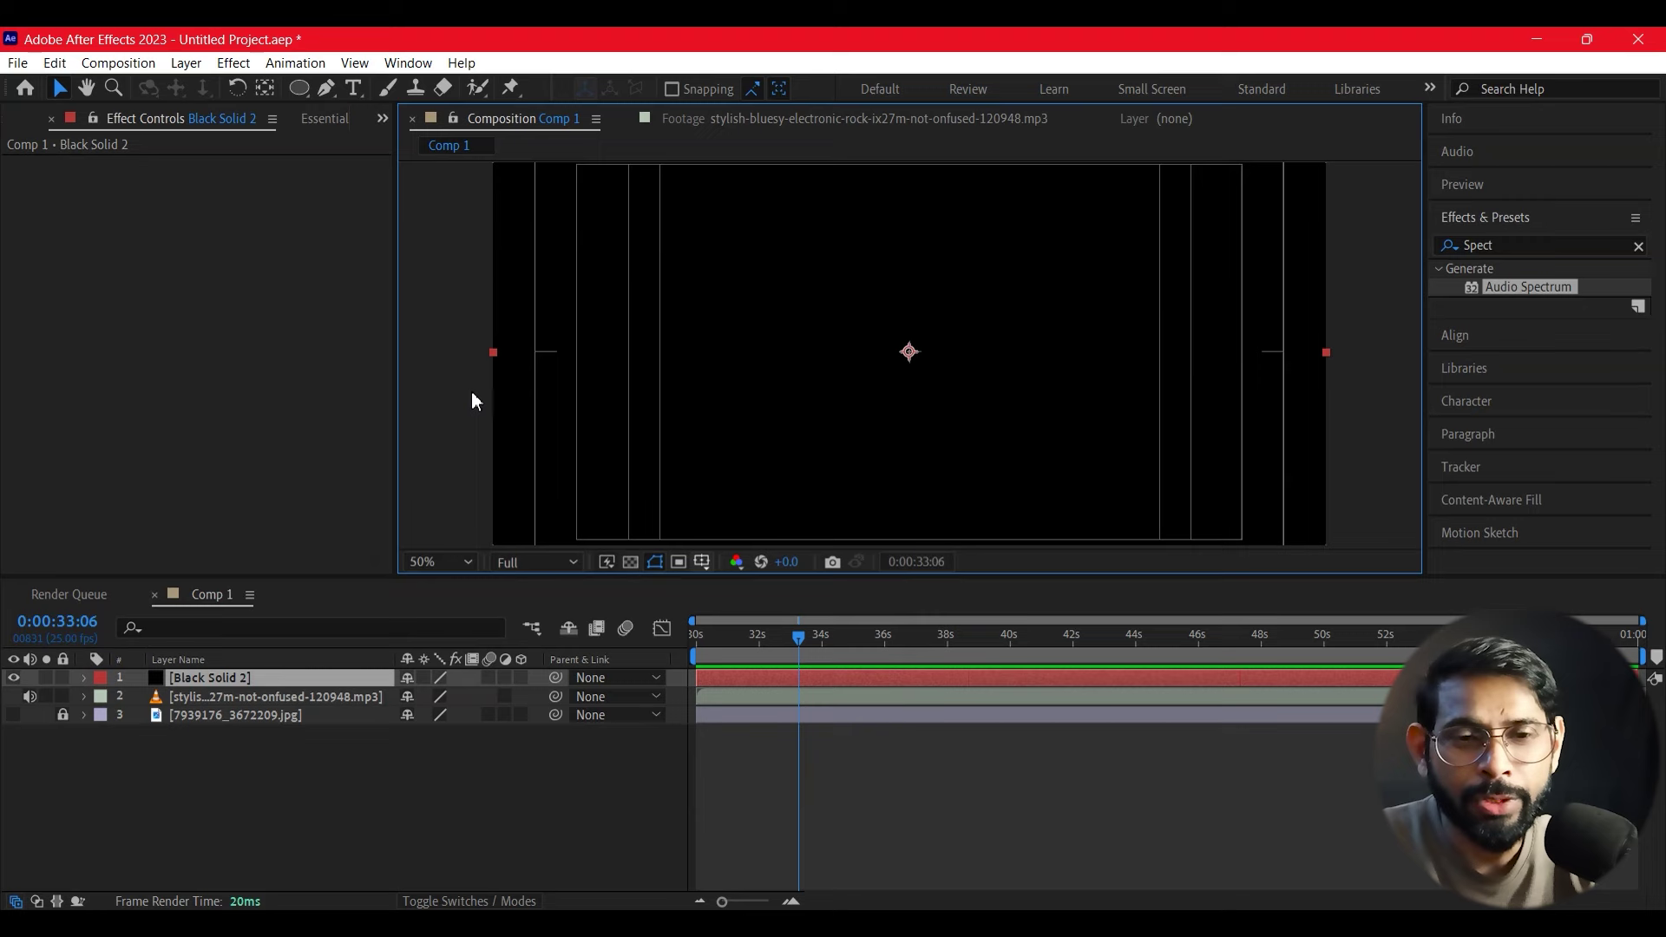
{"action": "left_click", "coordinate": [472, 395]}
{"action": "left_click", "coordinate": [201, 680]}
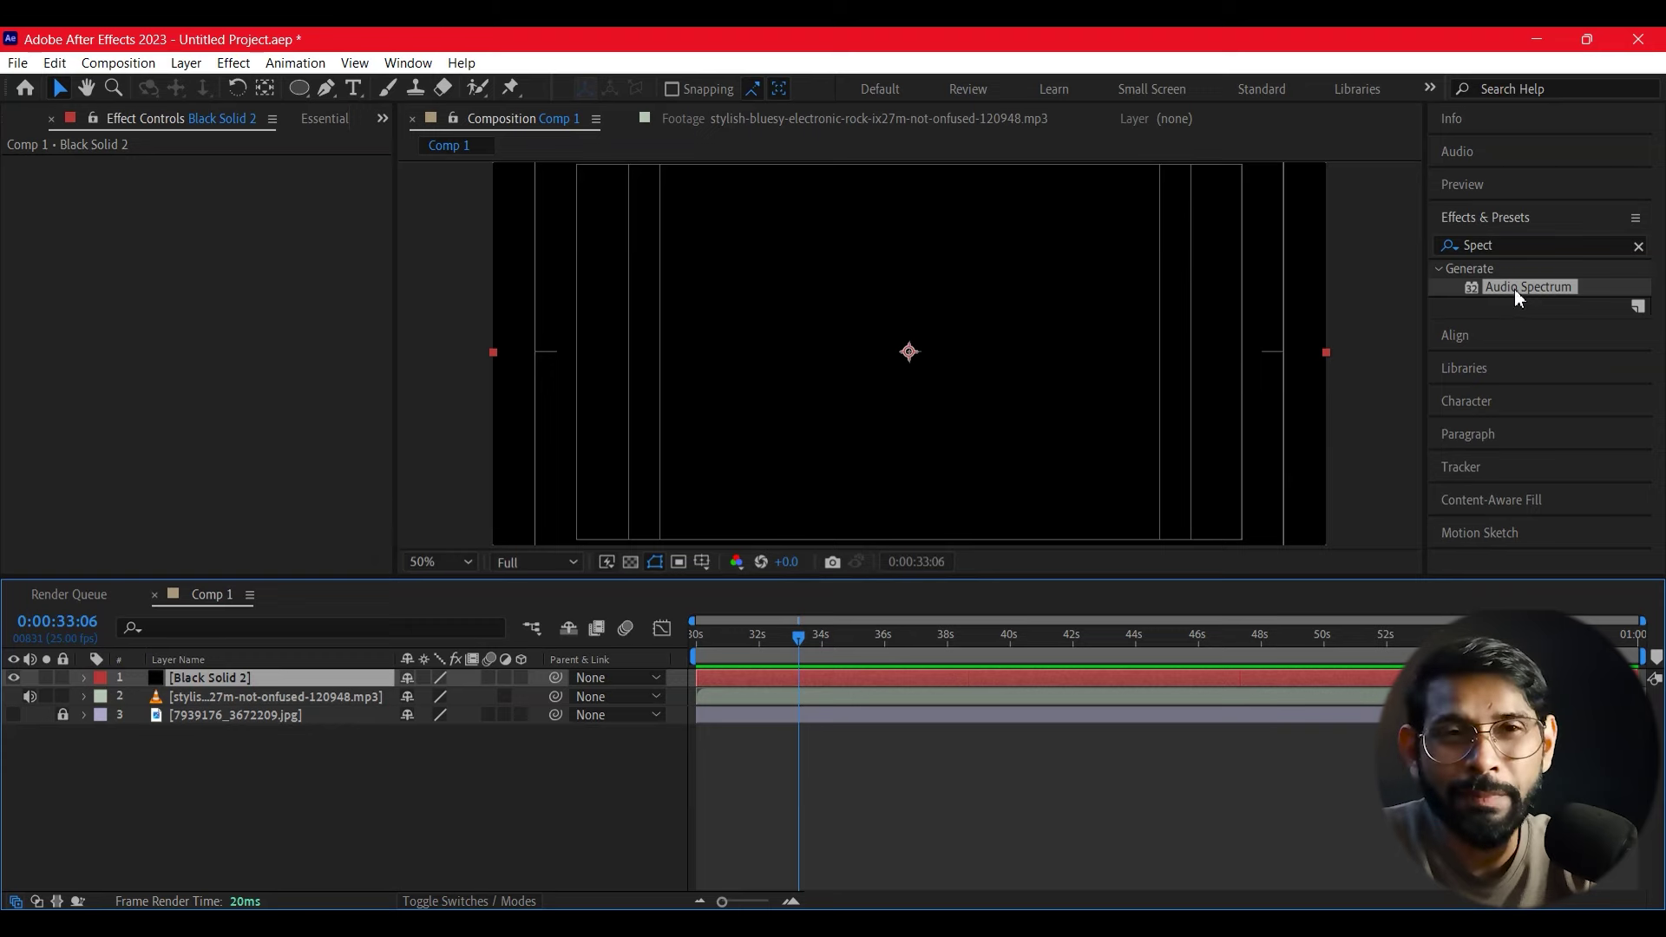
{"action": "left_click_drag", "start_coordinate": [1514, 289], "coordinate": [261, 678]}
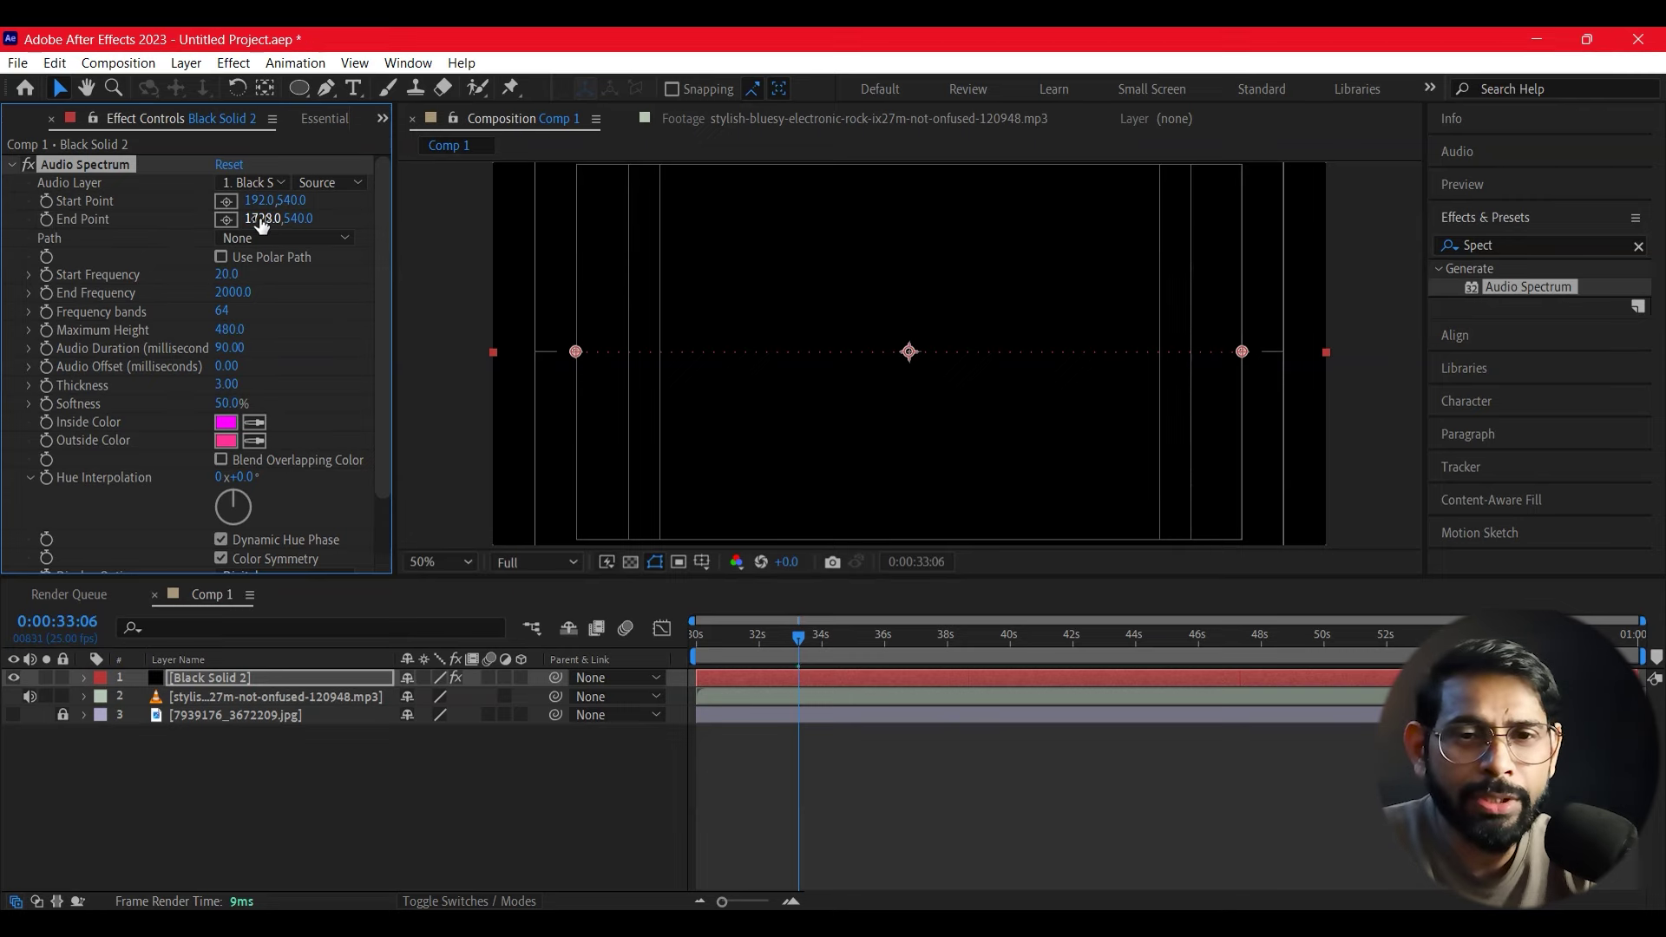
{"action": "left_click", "coordinate": [225, 220]}
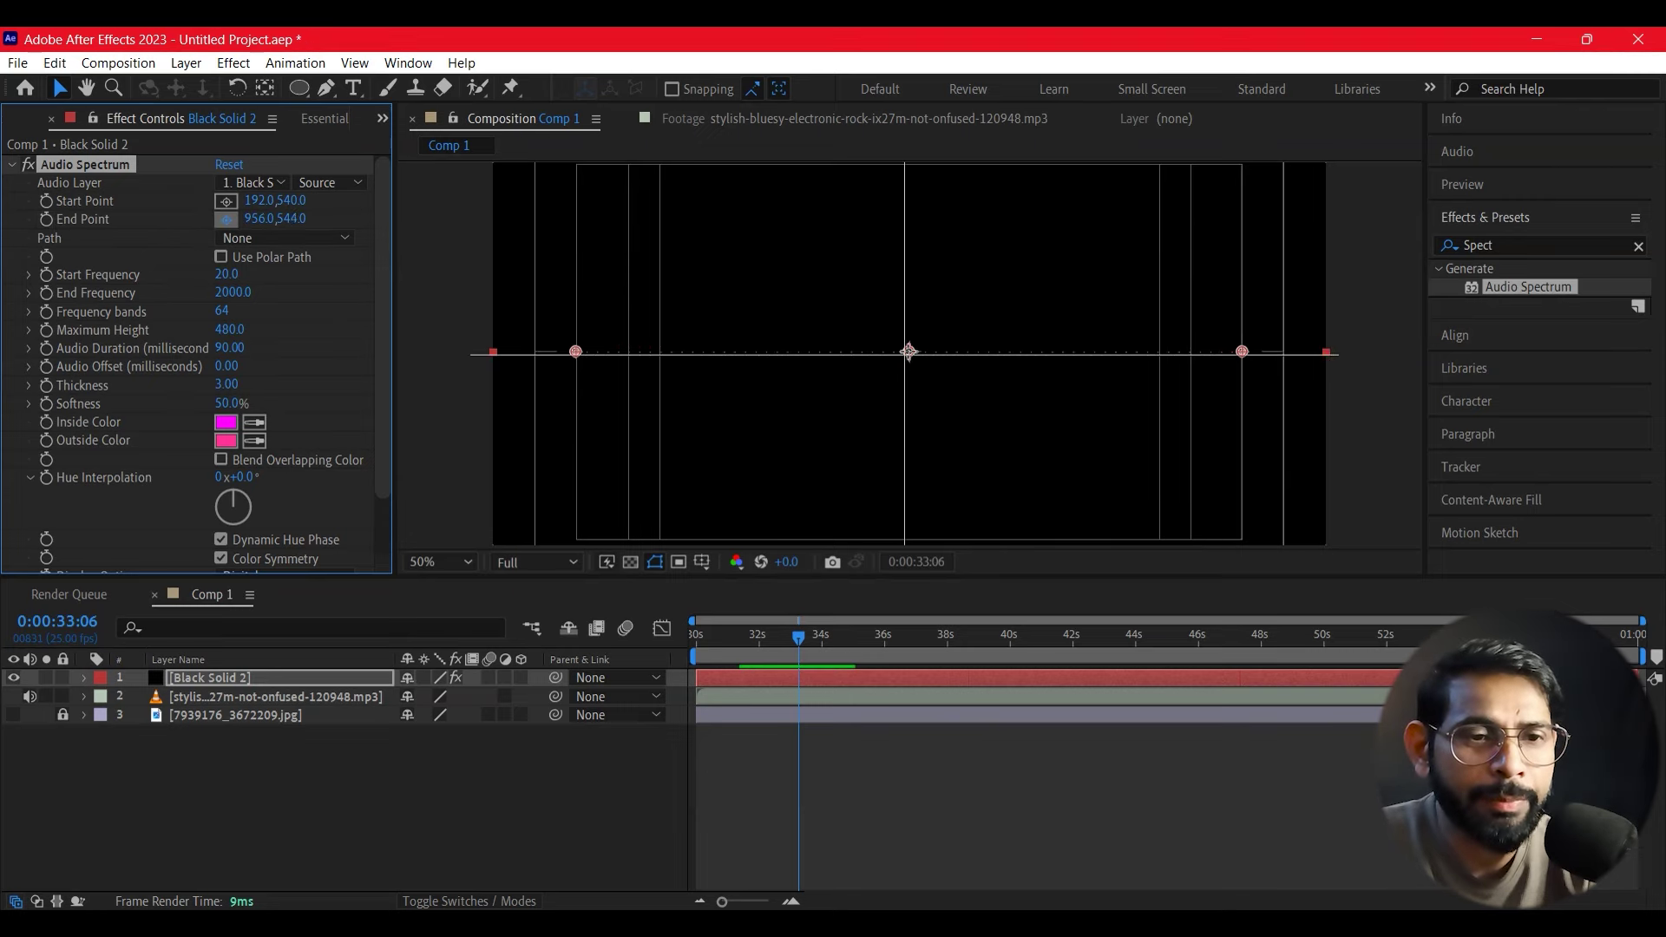
Step: Place the spectrum End Point at the comp centre (956, 538) and move the Start Point to the left edge
{"action": "left_click", "coordinate": [908, 352]}
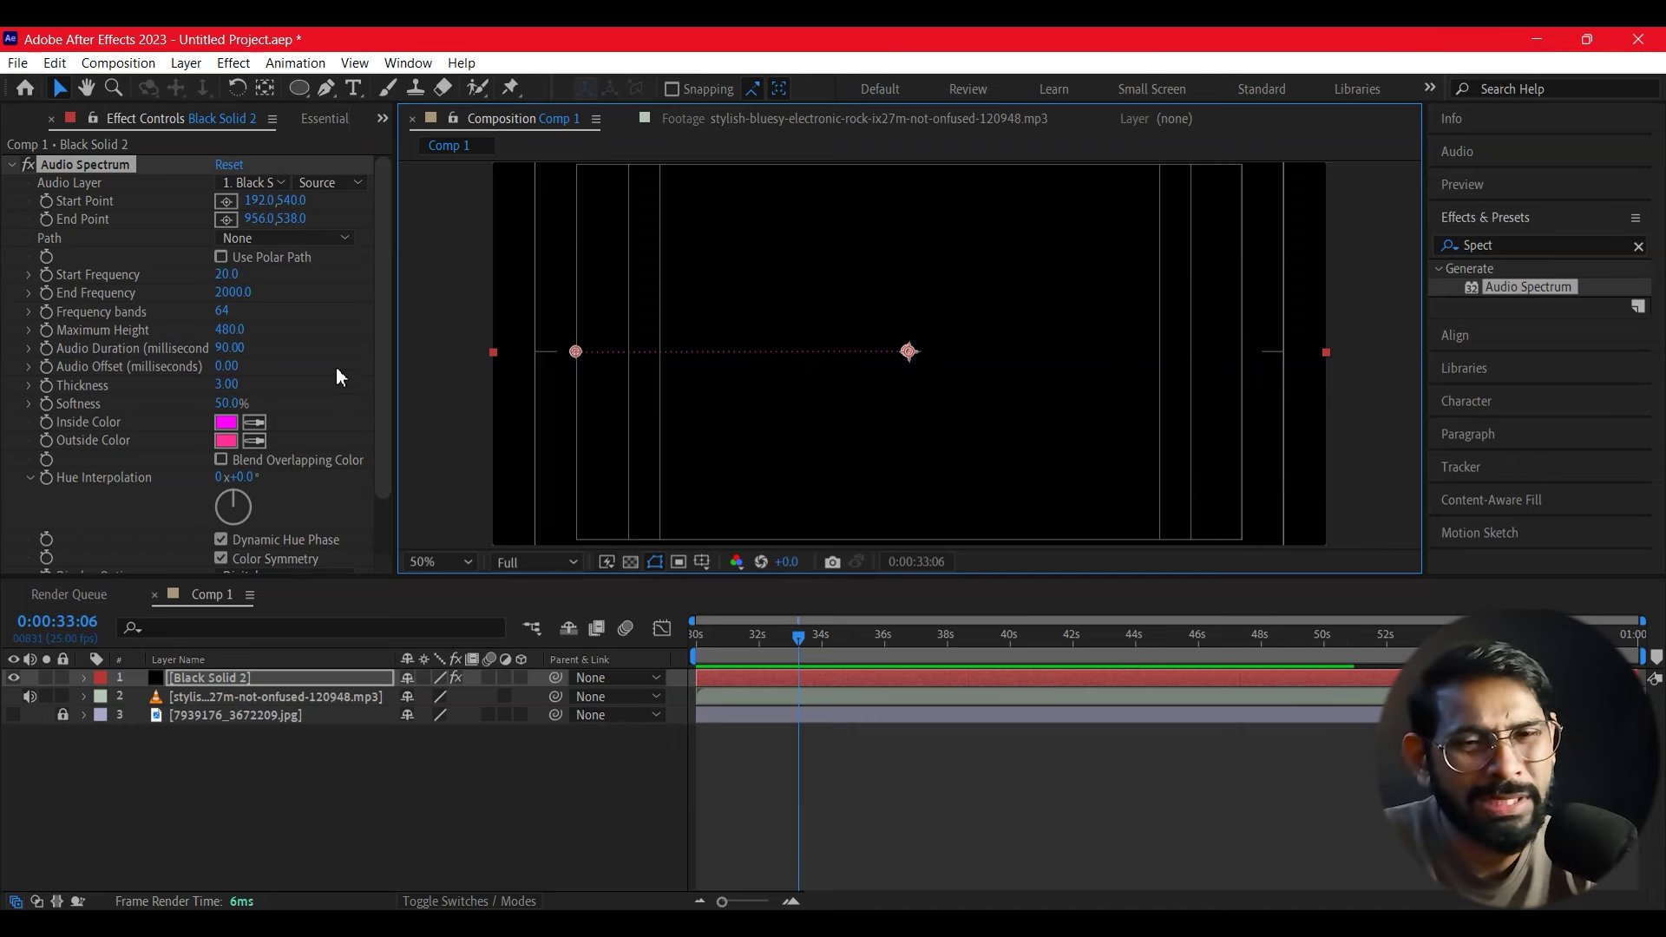
{"action": "left_click", "coordinate": [259, 200]}
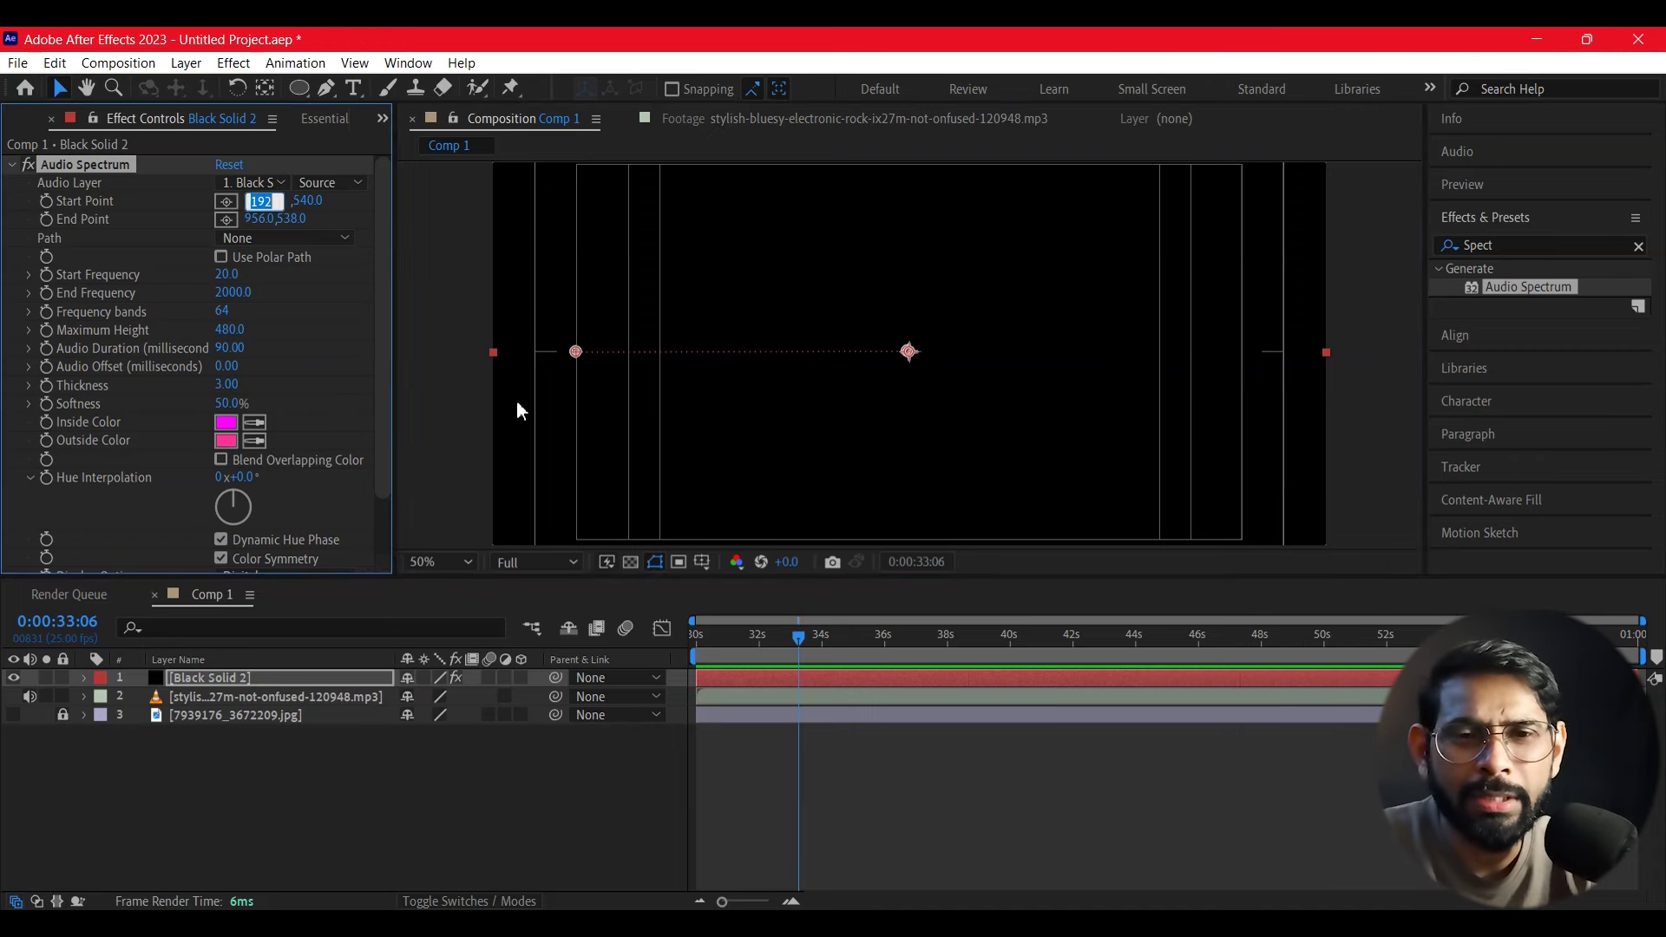
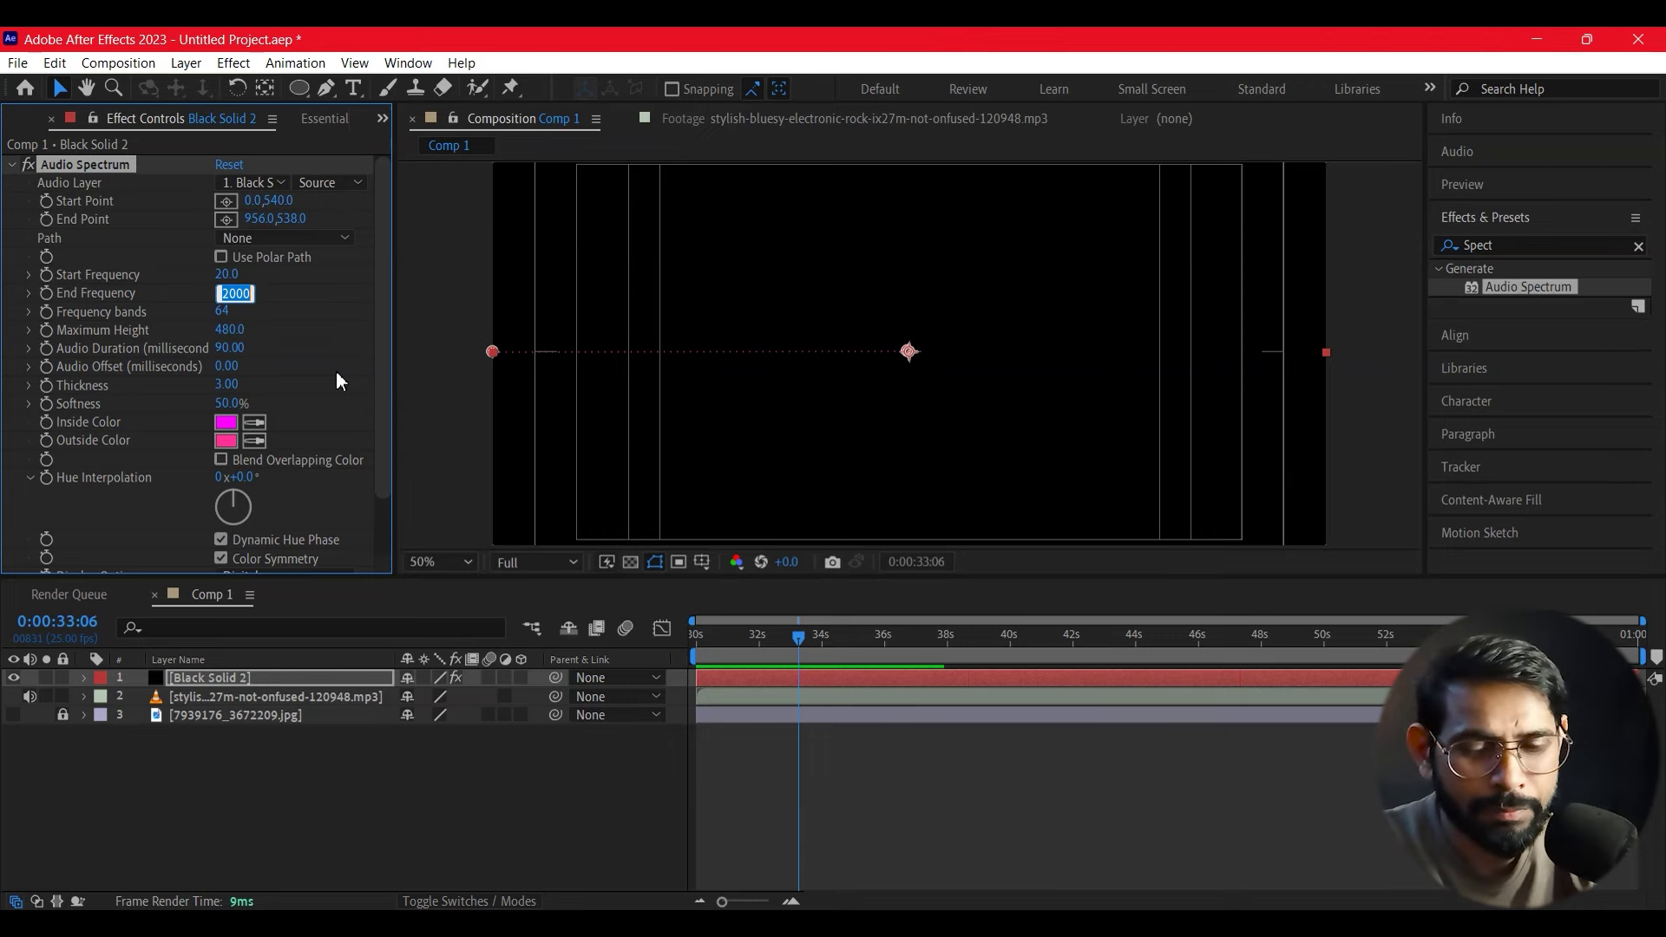
Step: Set Audio Spectrum End Frequency to 300, then clear the effects search and search 'pol'
{"action": "type", "text": "300"}
{"action": "key", "text": "Return"}
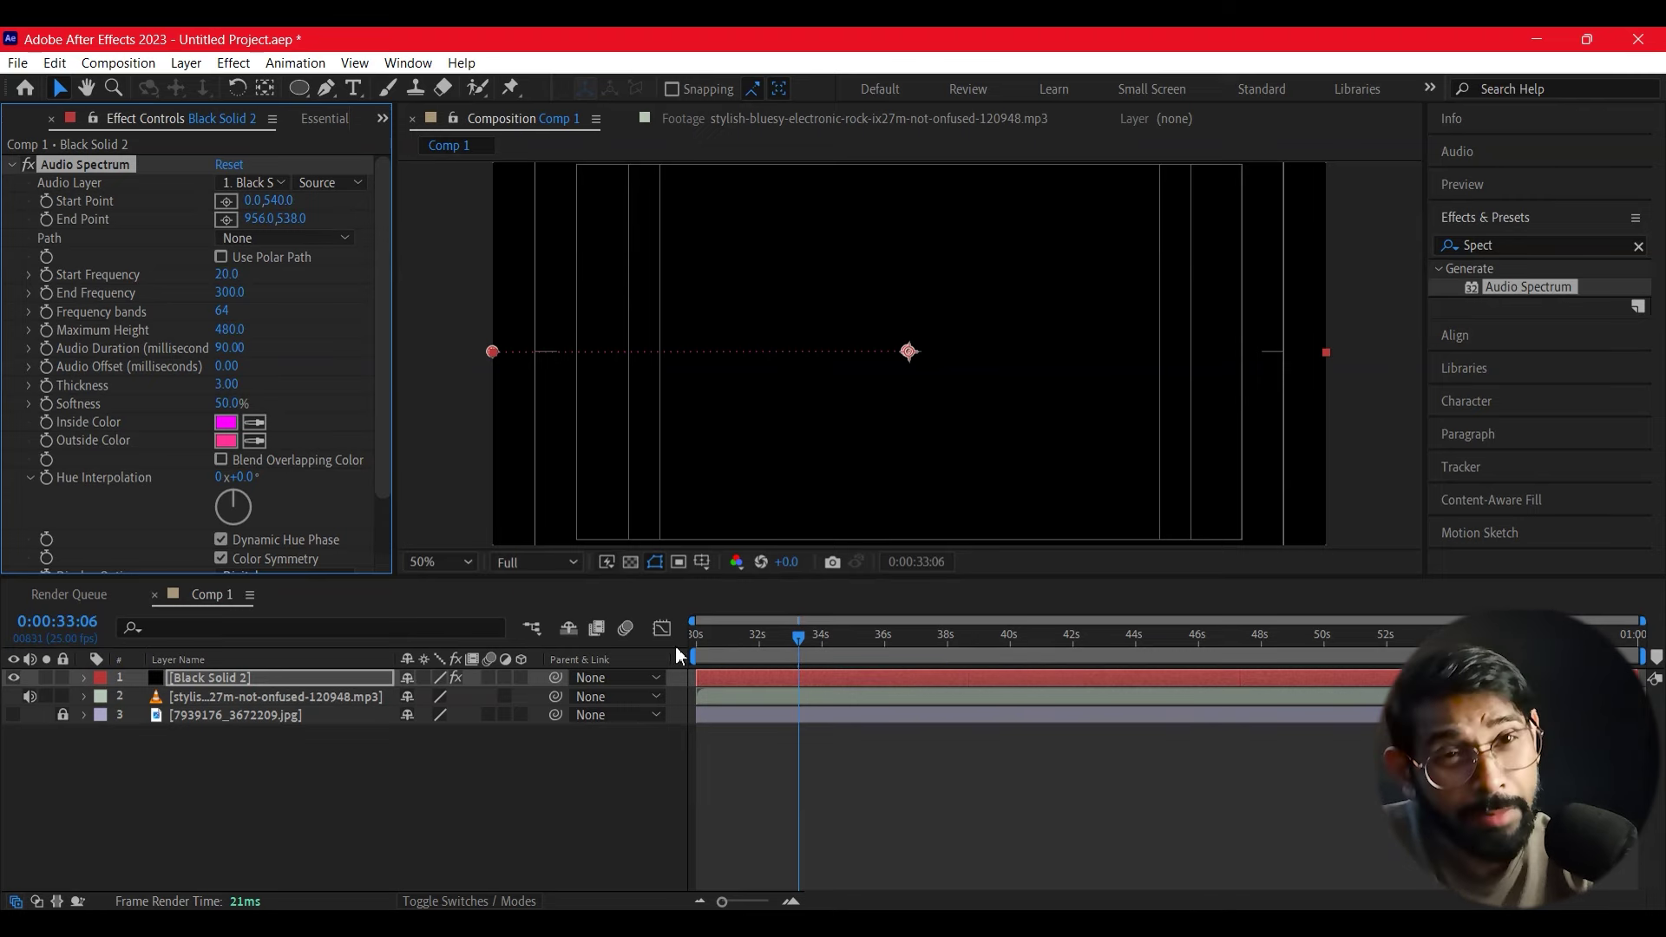
{"action": "left_click", "coordinate": [1638, 250]}
{"action": "type", "text": "pol"}
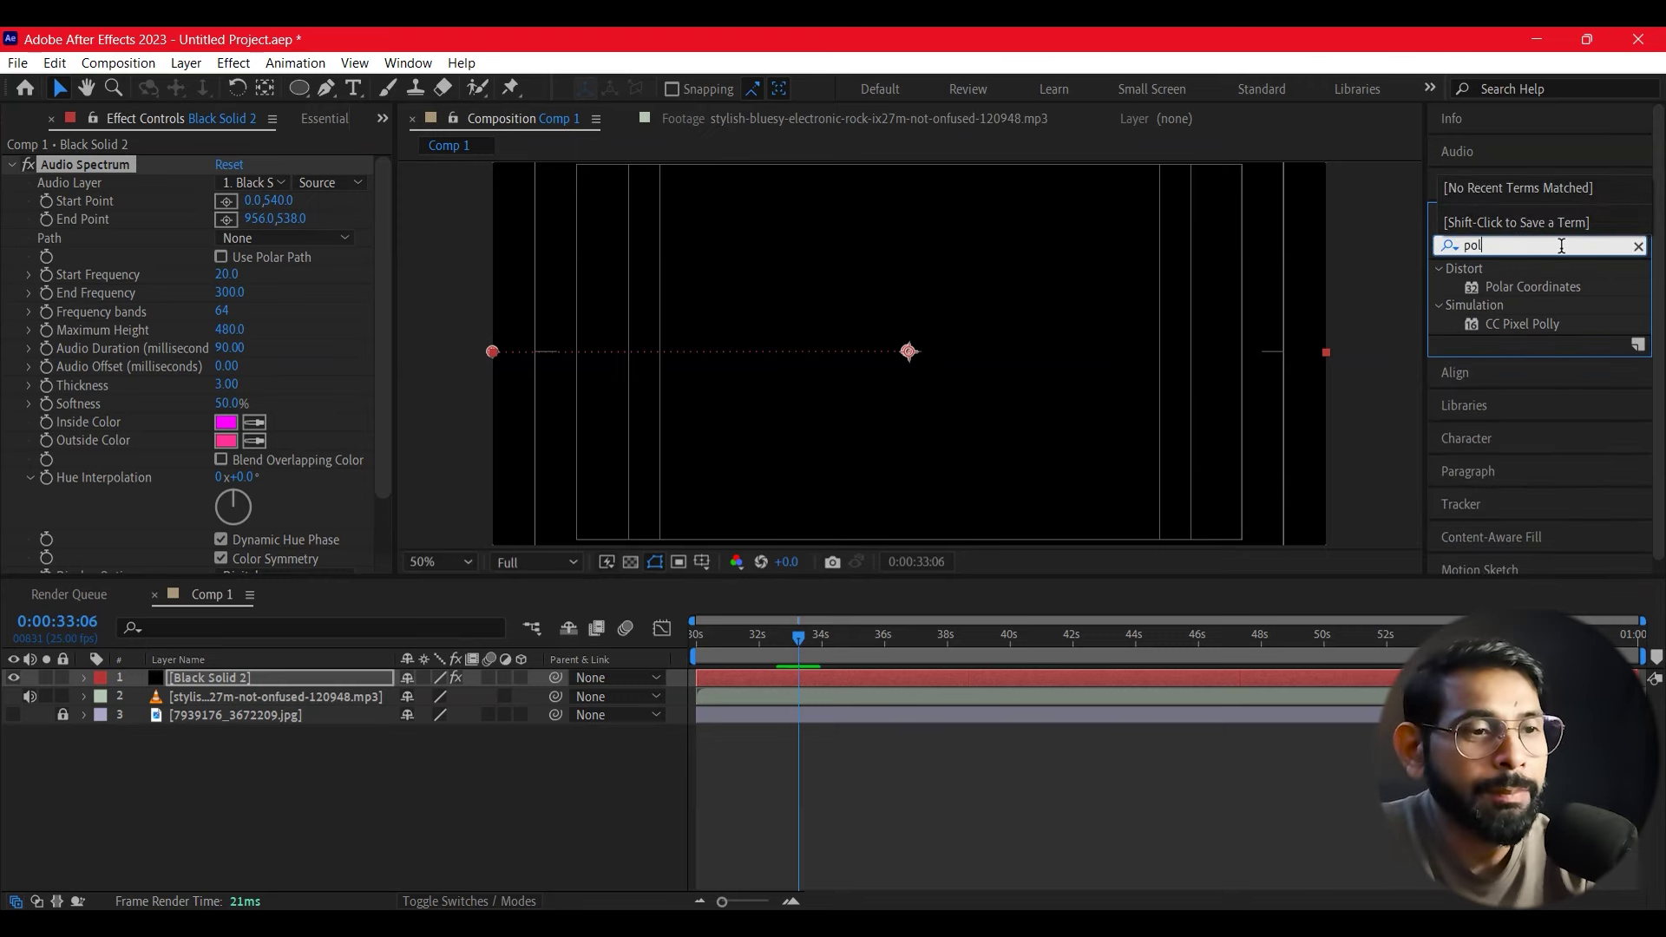
Step: Apply Polar Coordinates to Black Solid 2 and set Audio Spectrum Side Options to Side B
{"action": "left_click_drag", "start_coordinate": [1564, 289], "coordinate": [437, 687]}
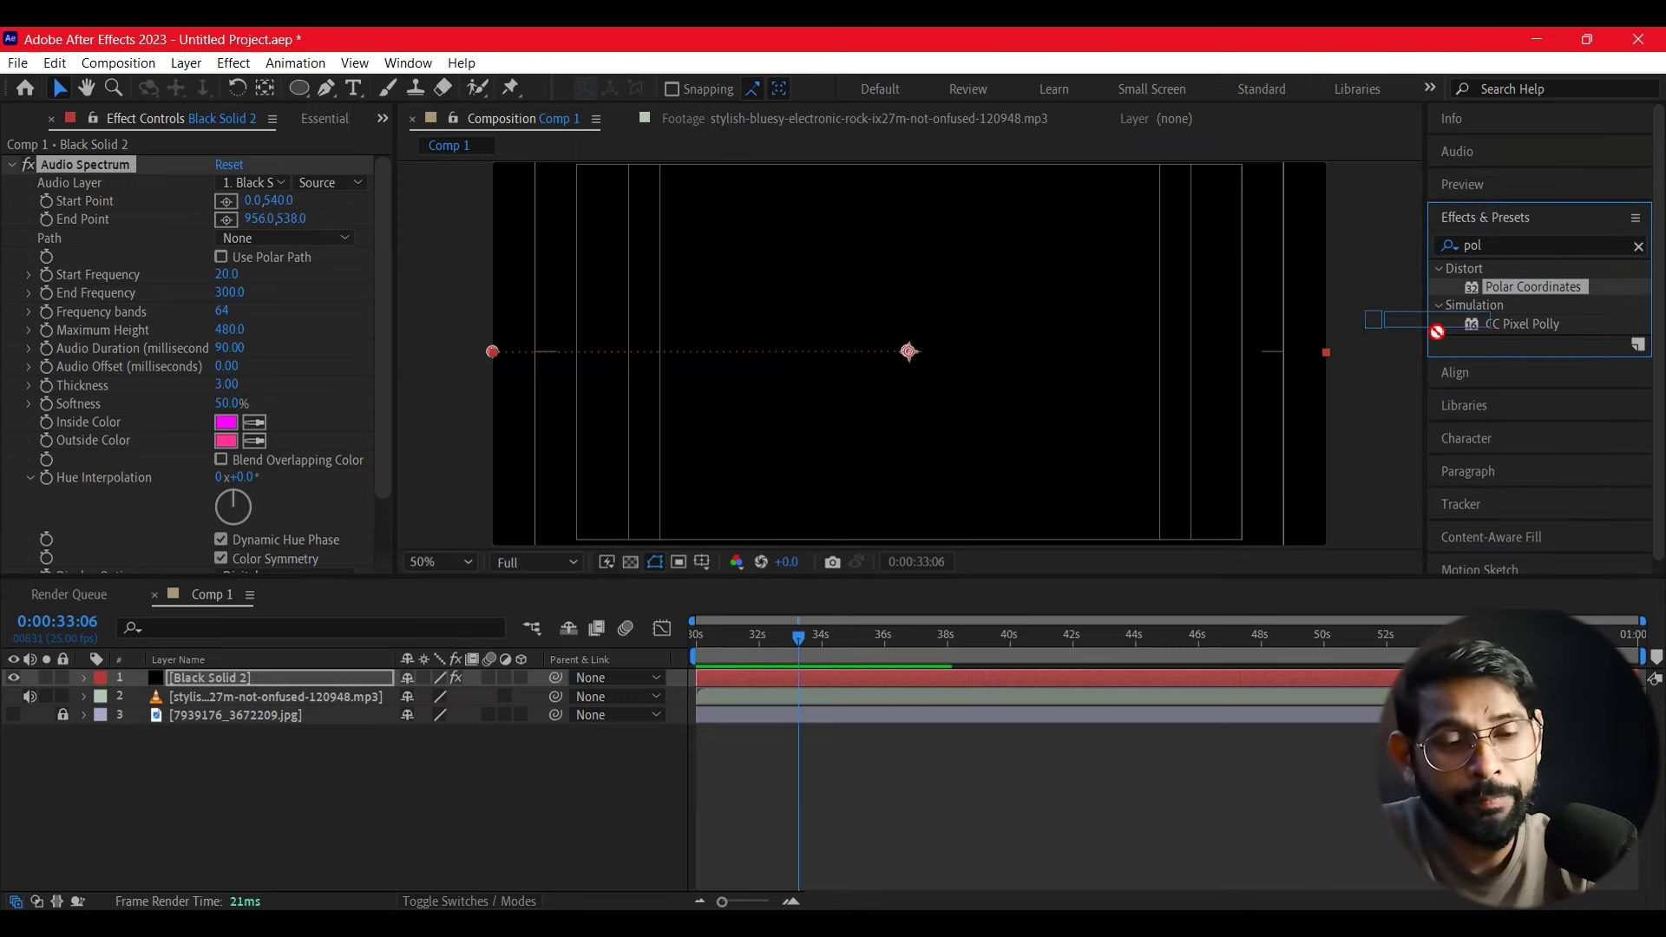
{"action": "left_click_drag", "start_coordinate": [436, 687], "coordinate": [260, 677]}
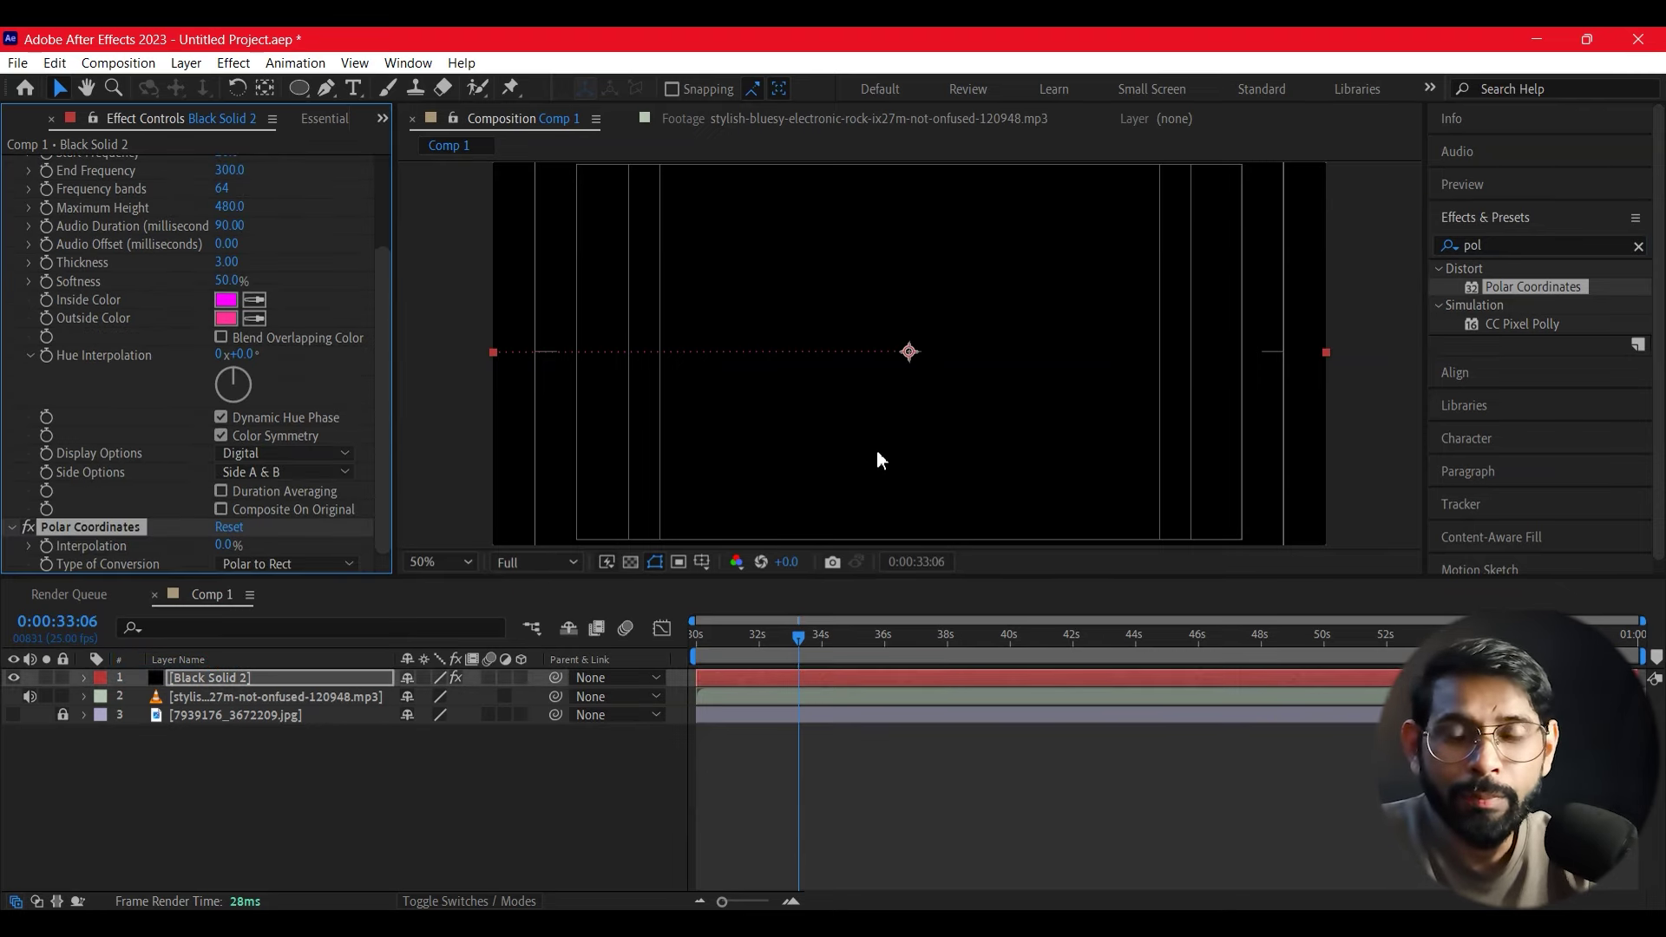
{"action": "left_click", "coordinate": [285, 469]}
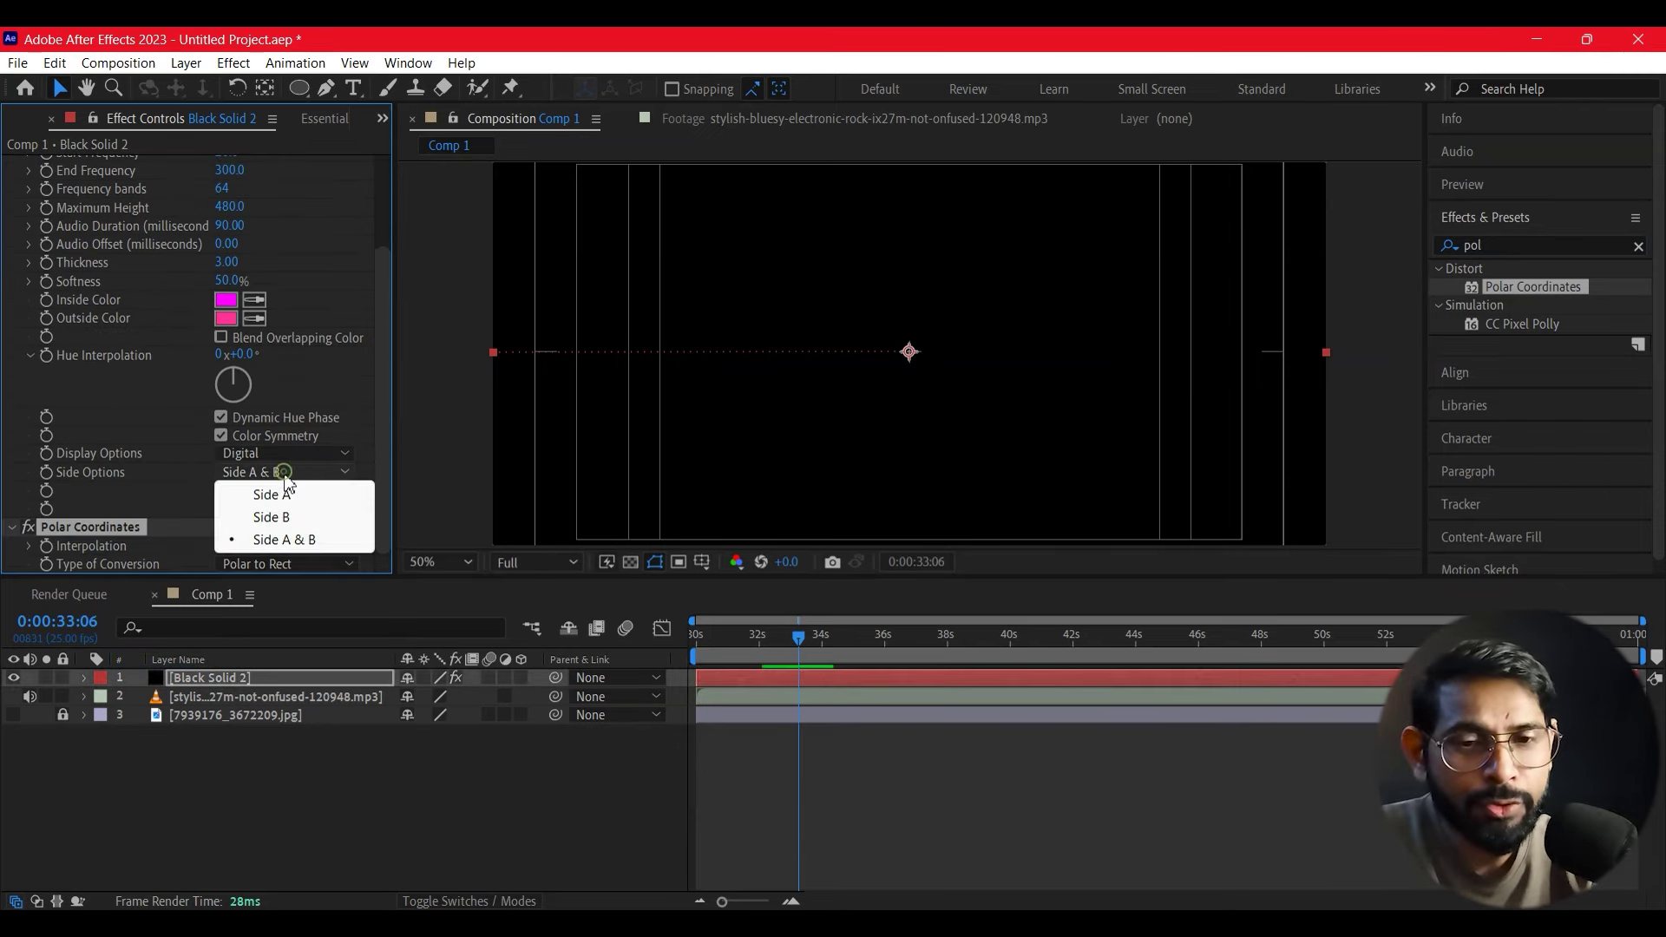
{"action": "left_click", "coordinate": [260, 517]}
Step: Raise the Audio Spectrum Maximum Height from 480 to 1200
{"action": "left_click_drag", "start_coordinate": [807, 637], "coordinate": [866, 637]}
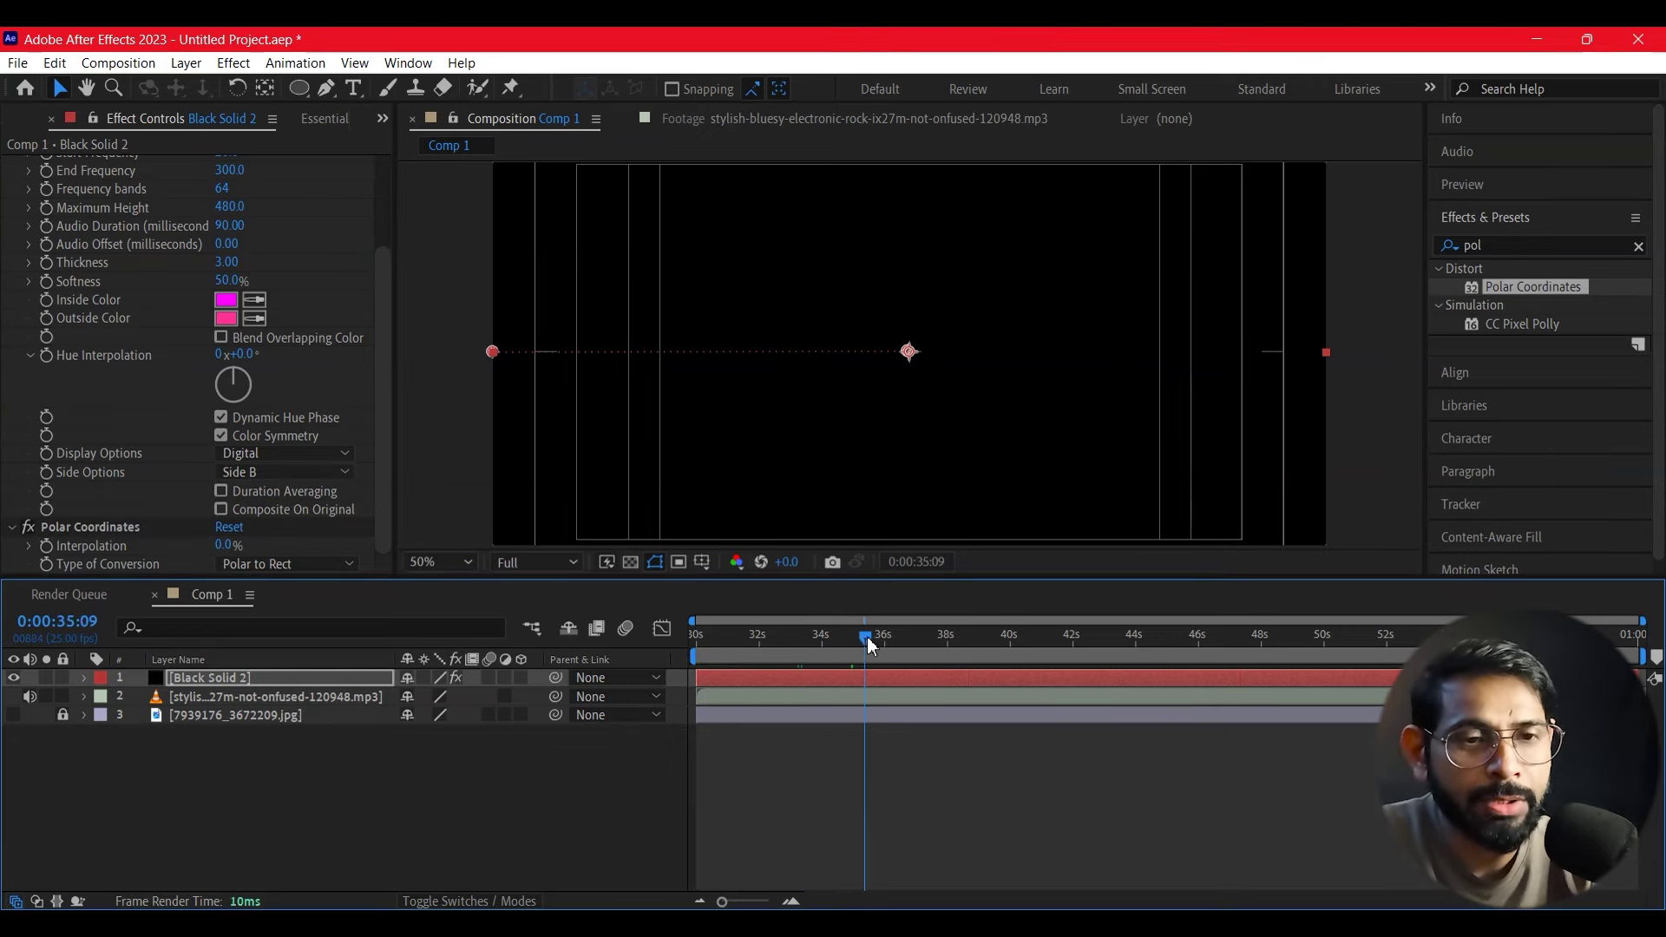
{"action": "scroll", "coordinate": [267, 236], "scroll_direction": "up", "scroll_amount": 2}
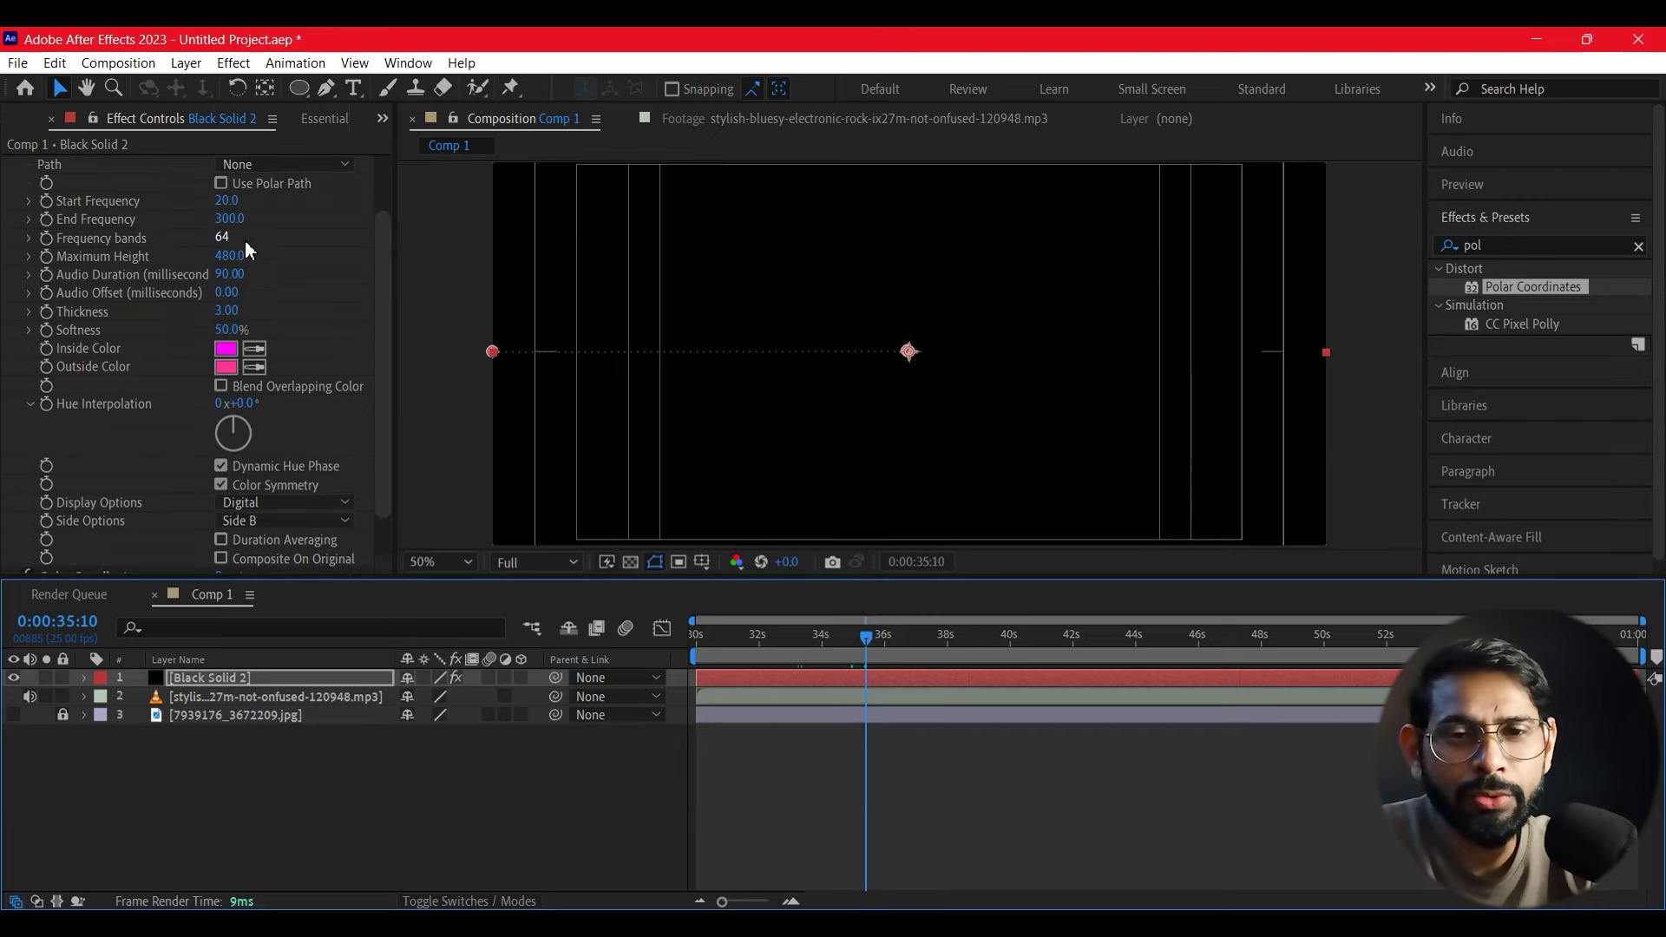
{"action": "left_click", "coordinate": [239, 257]}
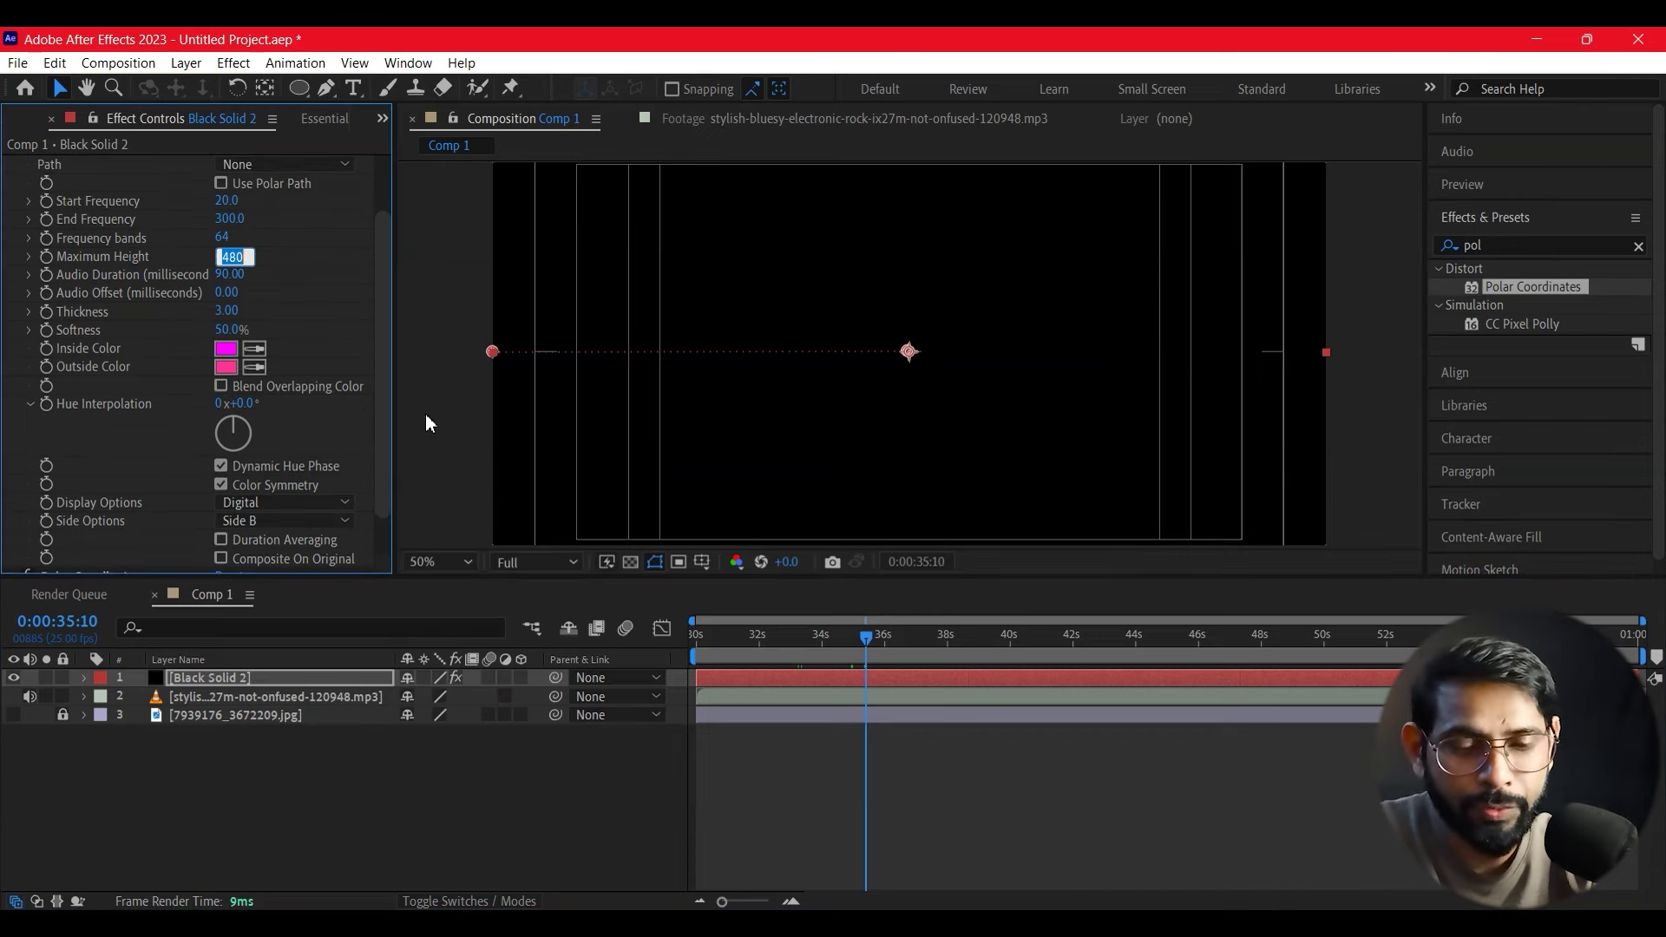
{"action": "type", "text": "12"}
{"action": "key", "text": "Return"}
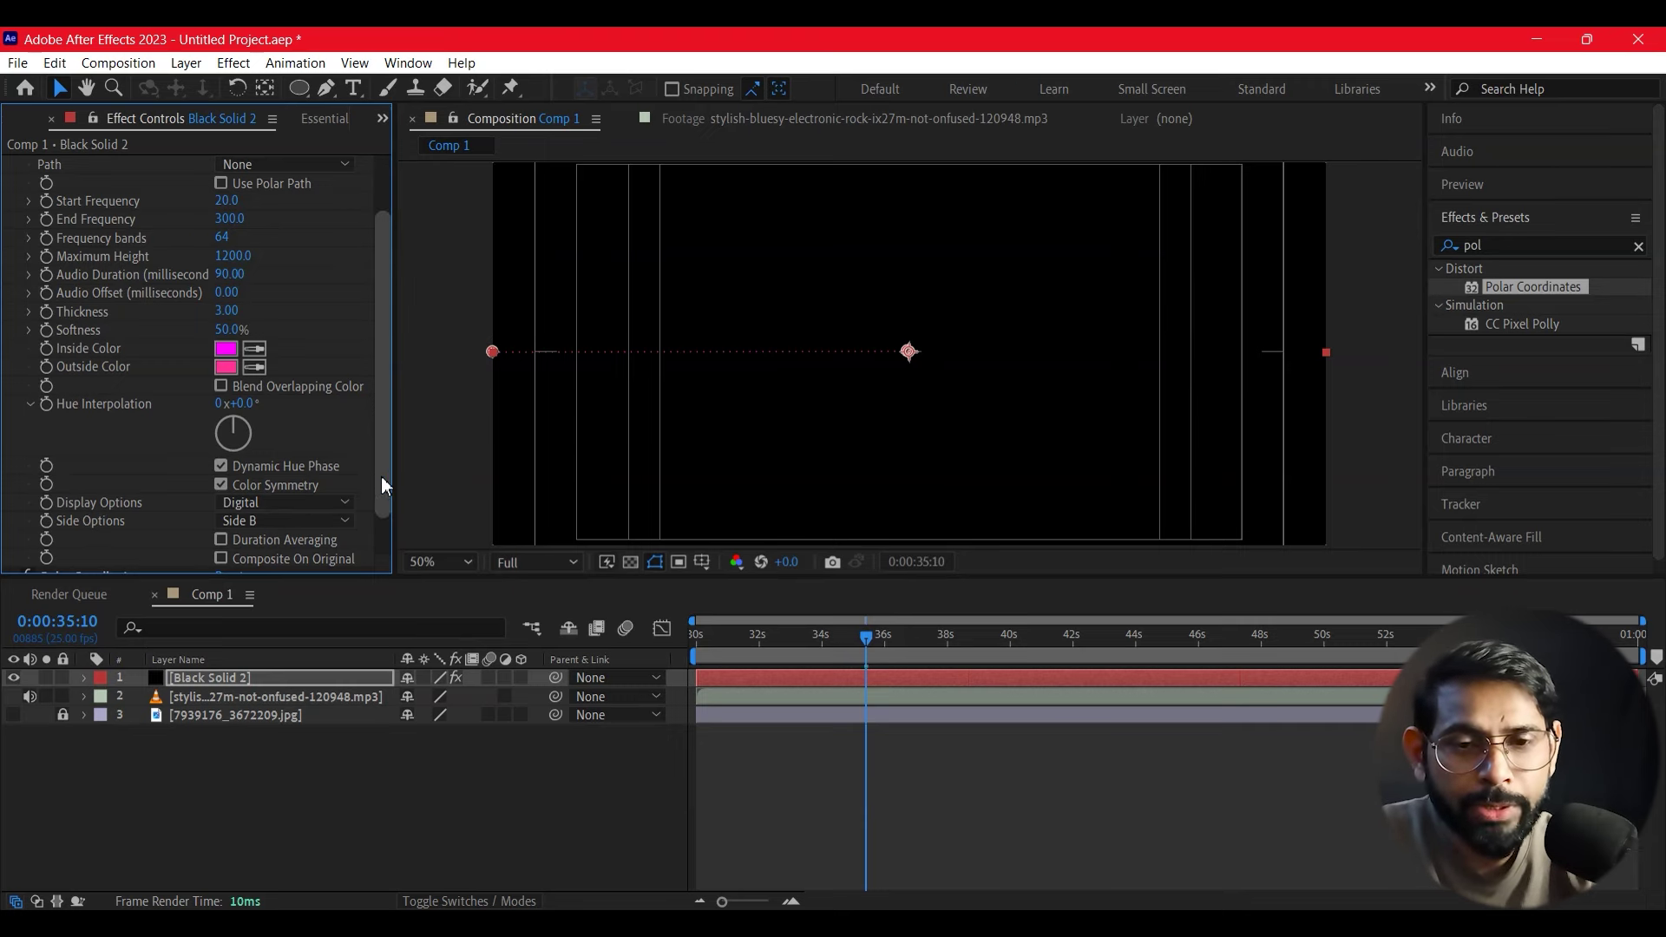
{"action": "left_click_drag", "start_coordinate": [382, 475], "coordinate": [377, 527]}
Step: Set Polar Coordinates to Rect to Polar conversion with 100% interpolation
{"action": "left_click", "coordinate": [327, 566]}
{"action": "left_click", "coordinate": [300, 588]}
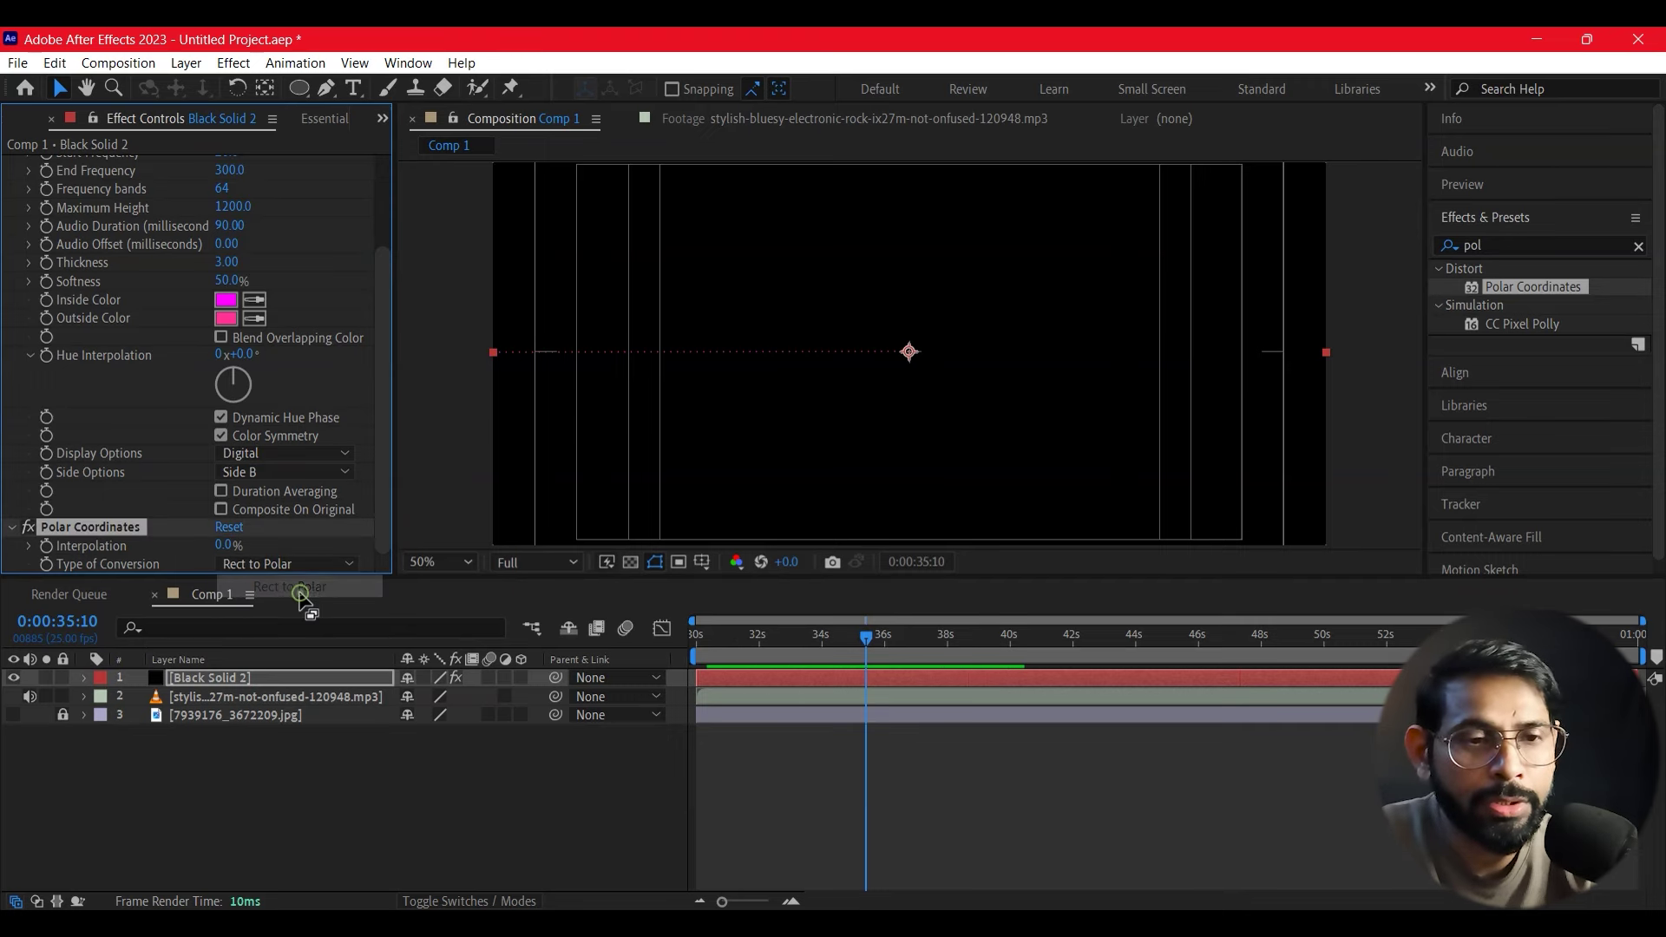
{"action": "left_click_drag", "start_coordinate": [224, 545], "coordinate": [370, 554]}
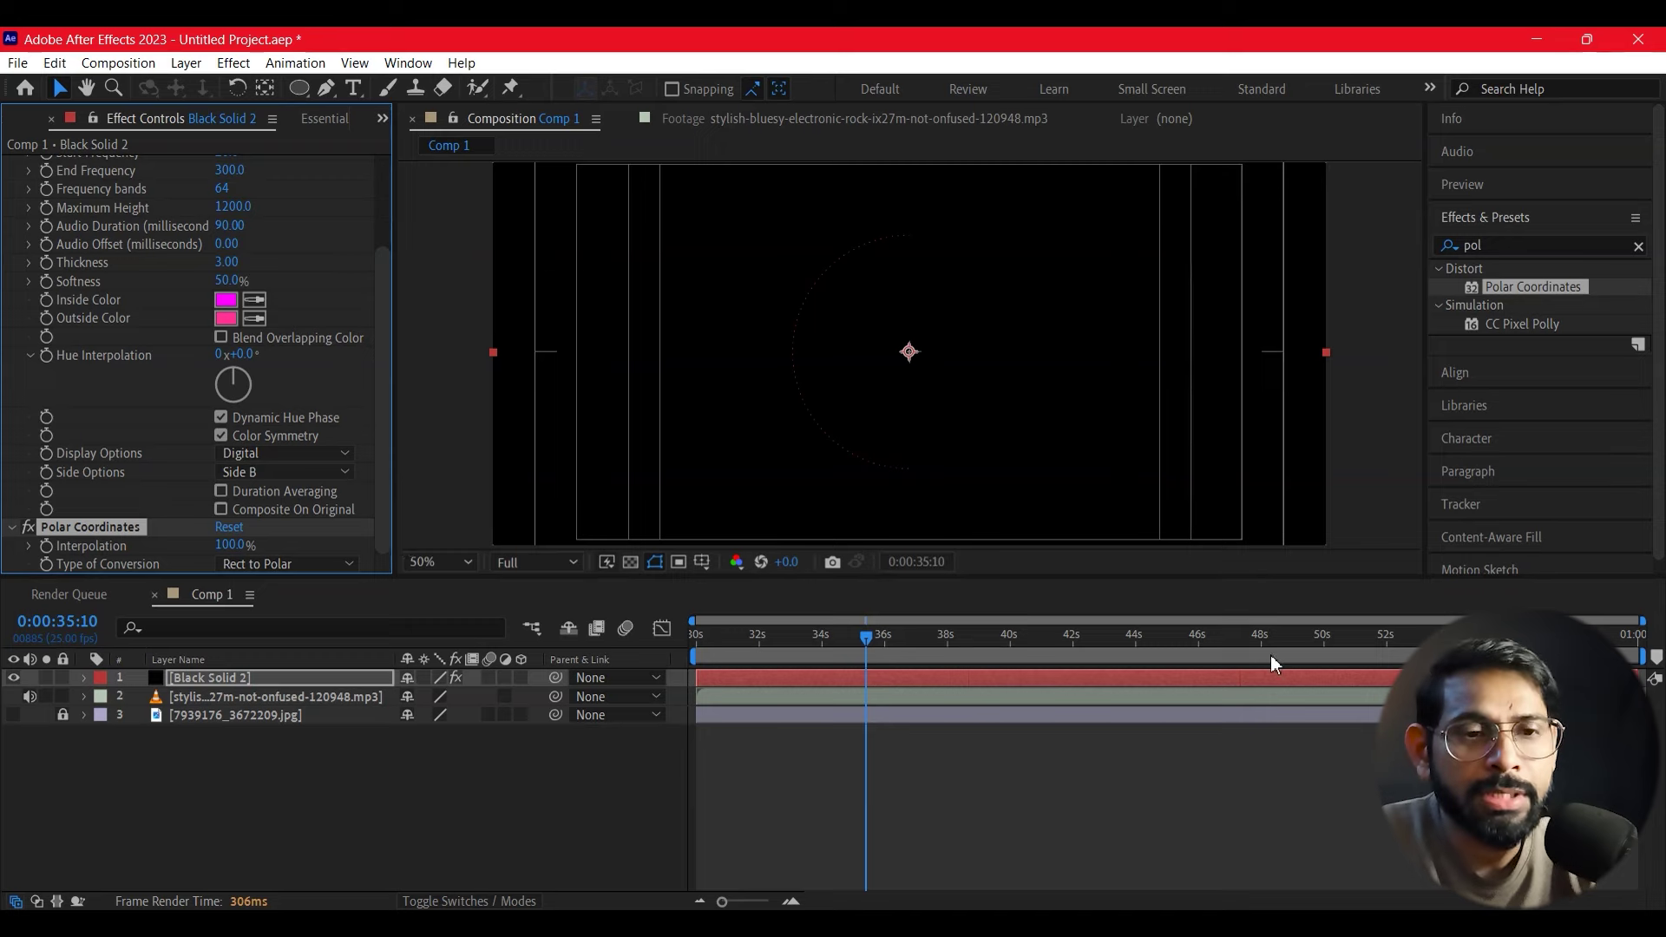
Step: Move the current time to 0:00:35:20 and preview the composition
{"action": "left_click", "coordinate": [865, 637]}
{"action": "left_click", "coordinate": [878, 640]}
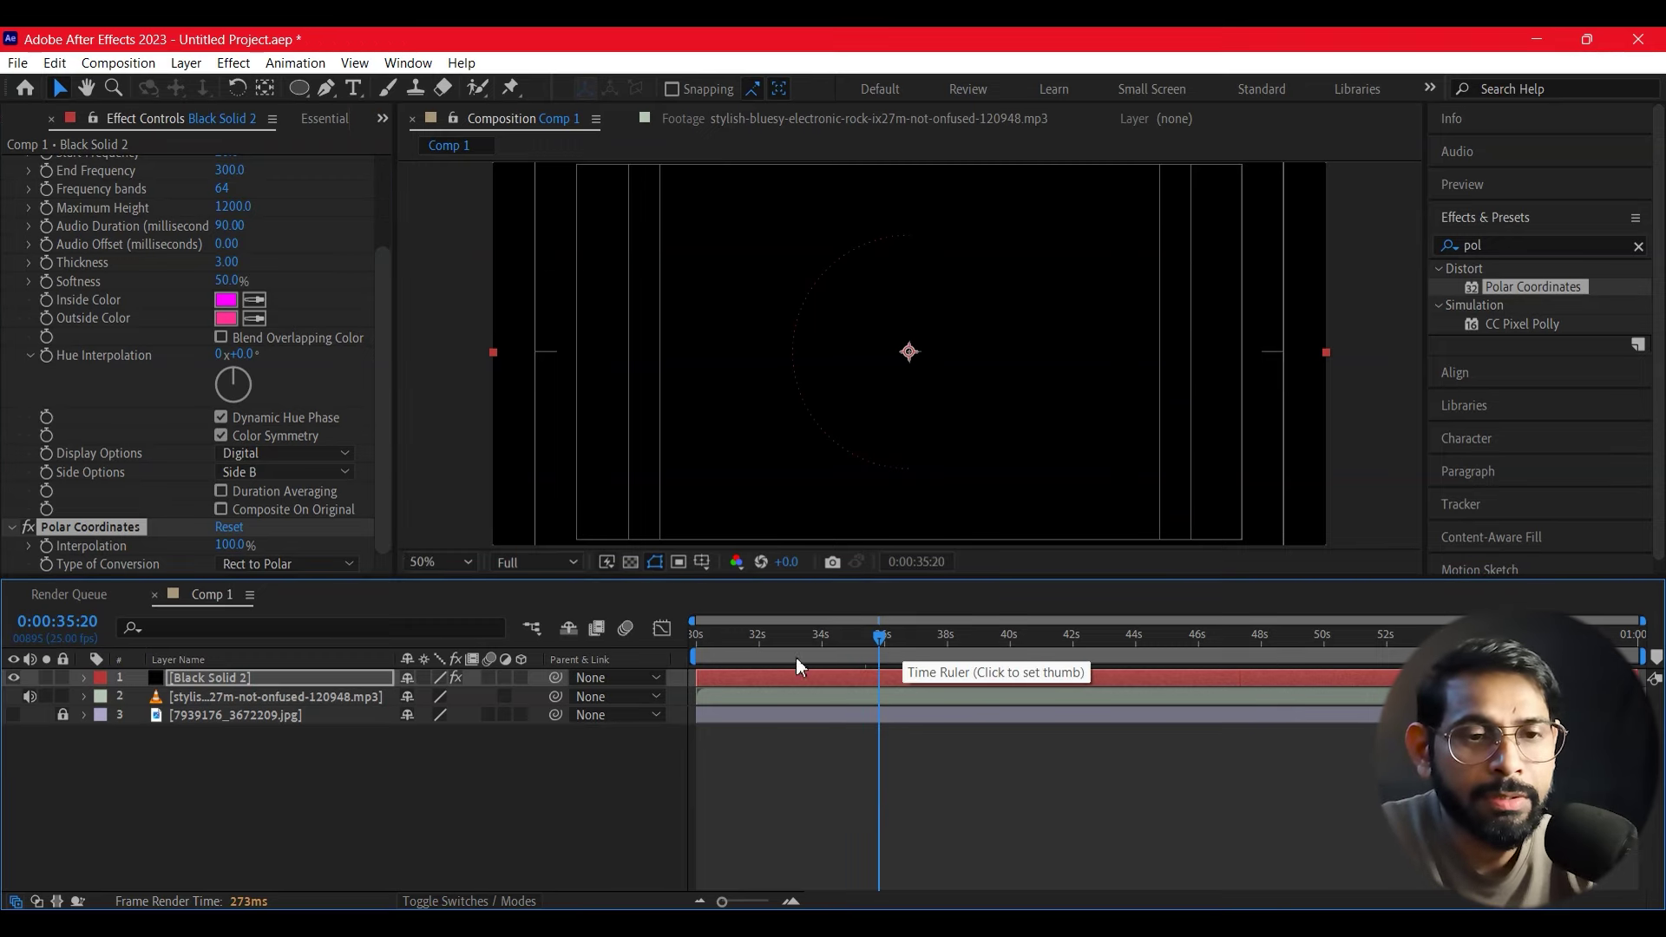
{"action": "left_click", "coordinate": [1086, 806]}
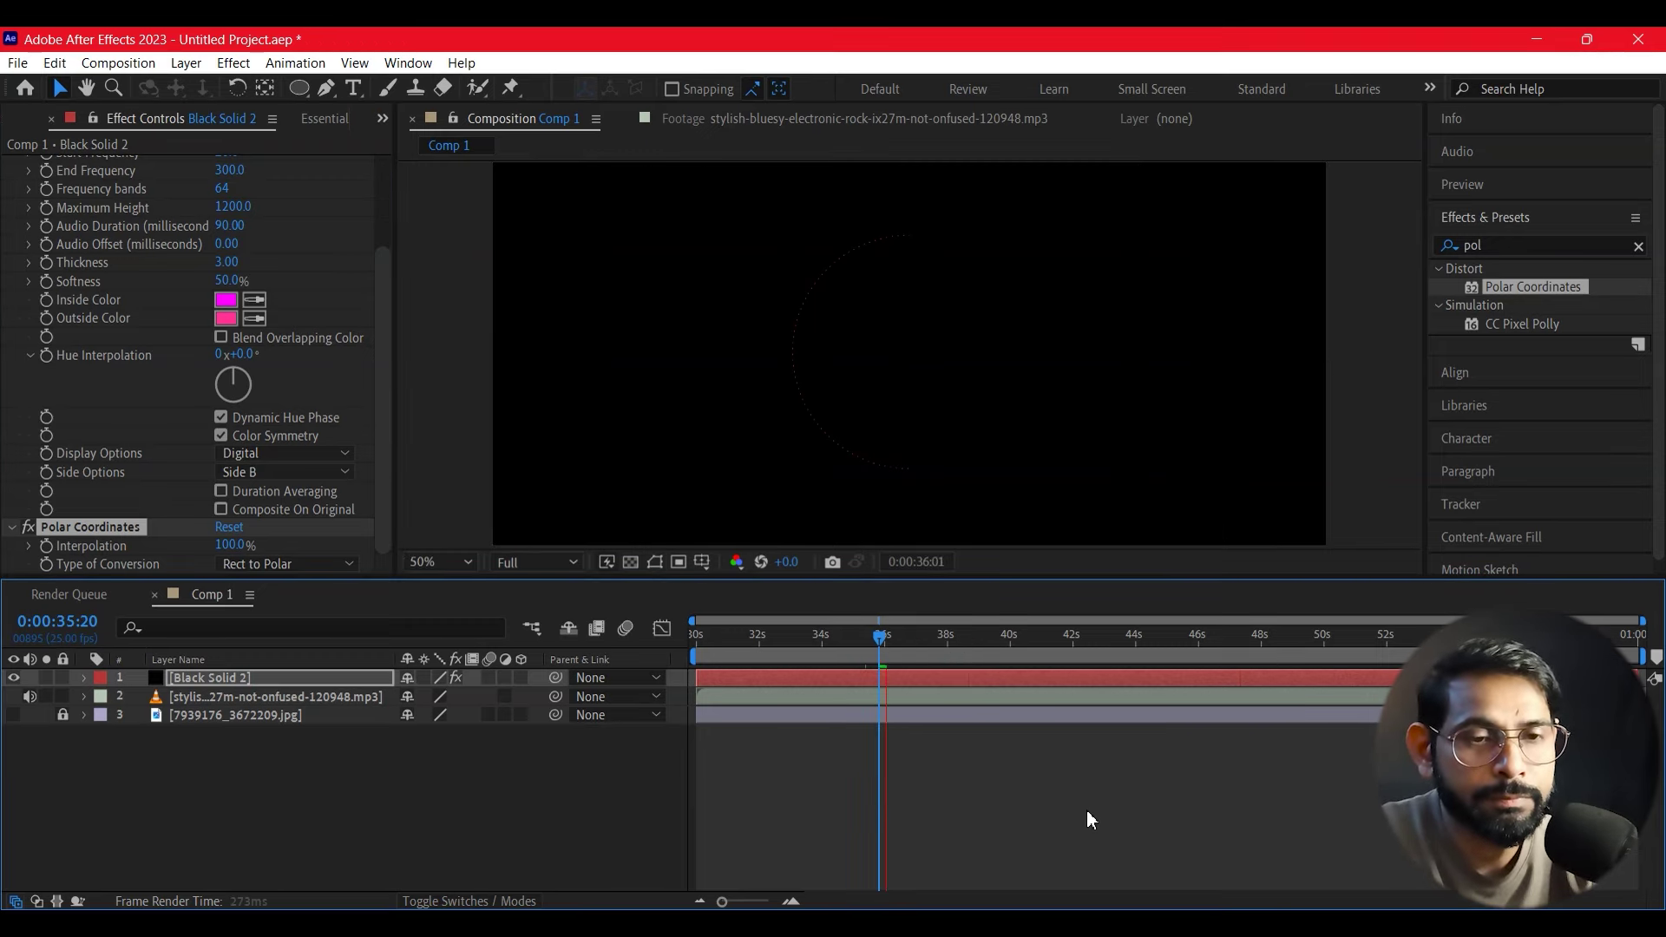
{"action": "key", "text": "space"}
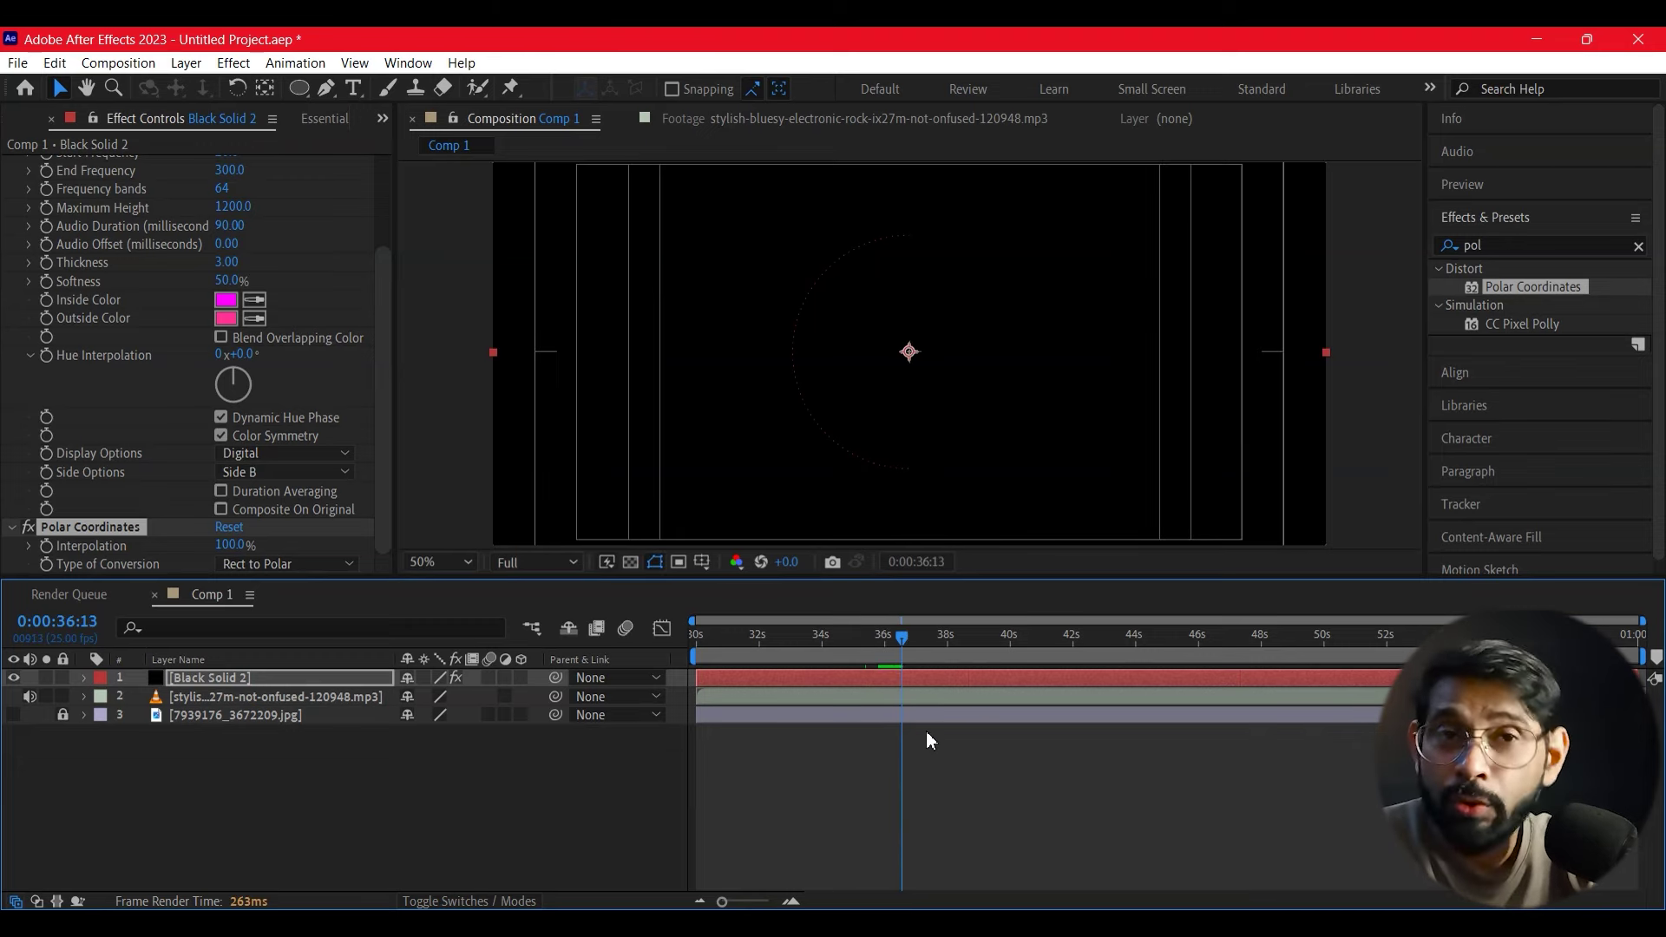
{"action": "left_click_drag", "start_coordinate": [388, 335], "coordinate": [385, 237]}
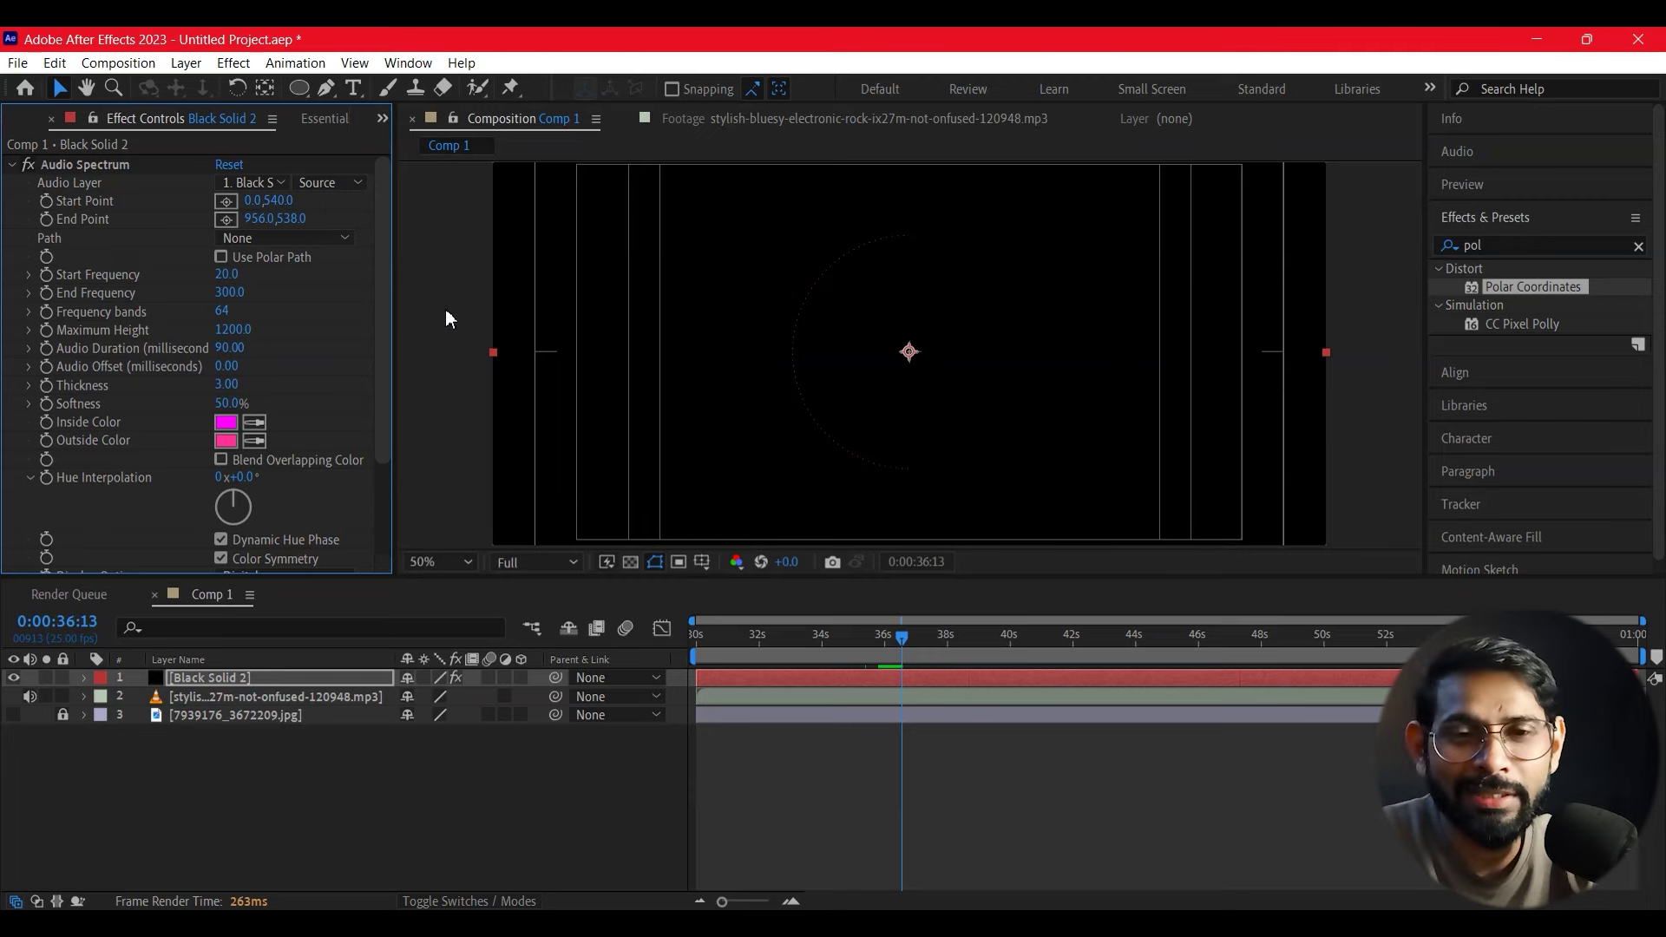
Step: Drive Audio Spectrum from the mp3 music layer and preview from about 30 seconds
{"action": "left_click", "coordinate": [253, 182]}
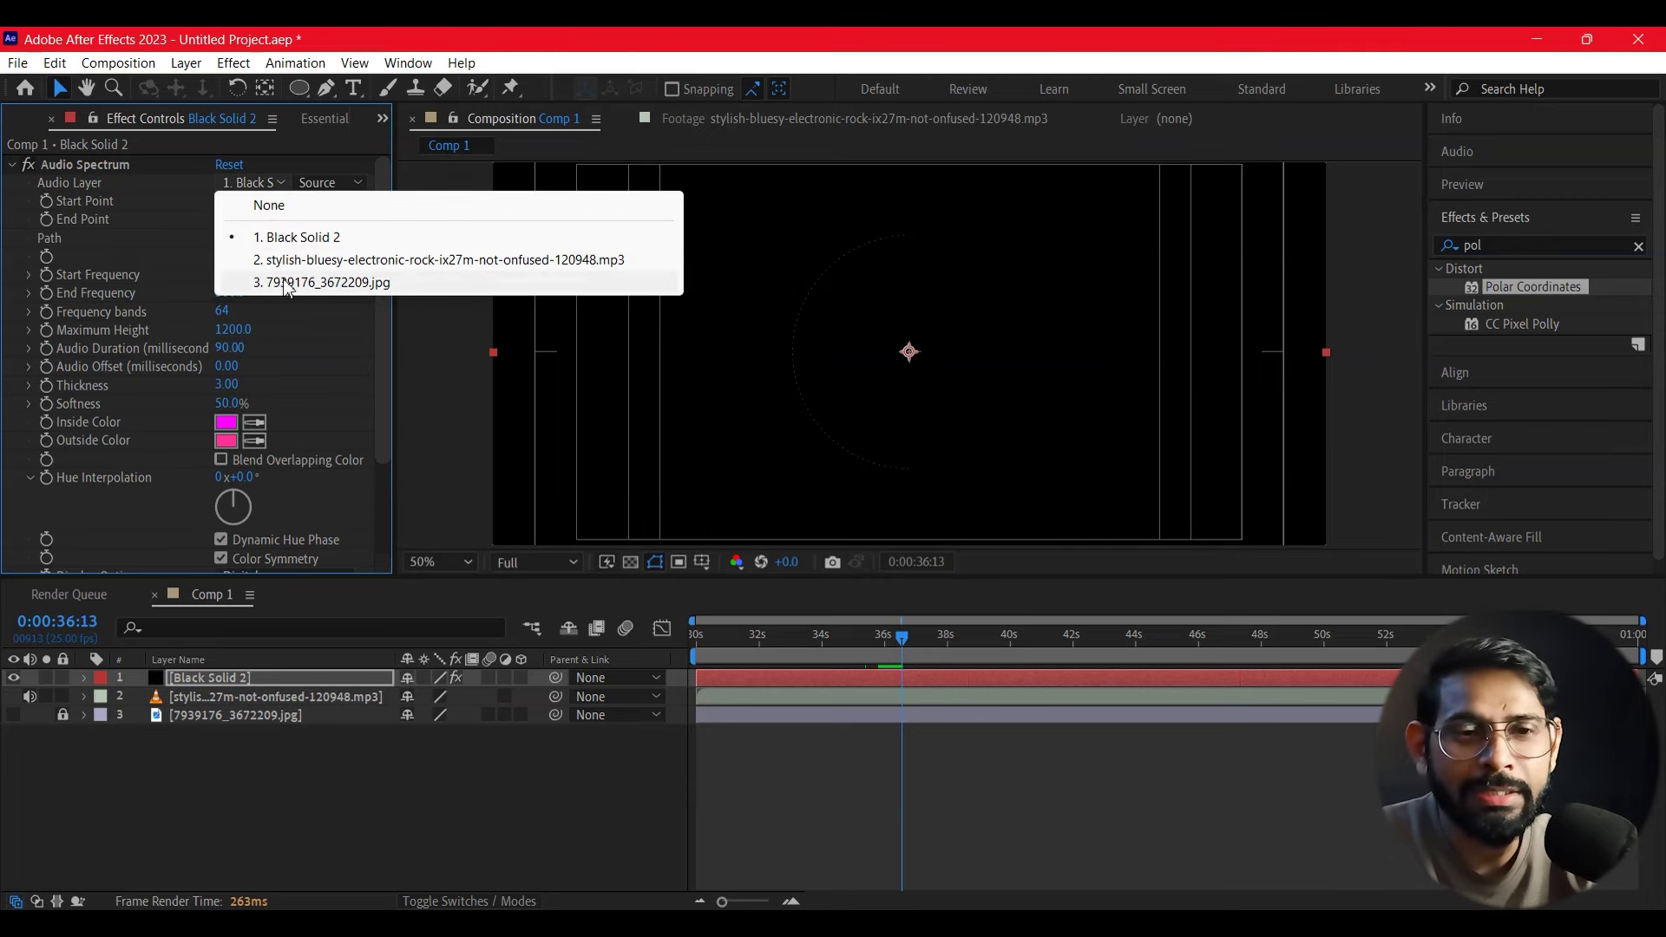
{"action": "left_click", "coordinate": [352, 261]}
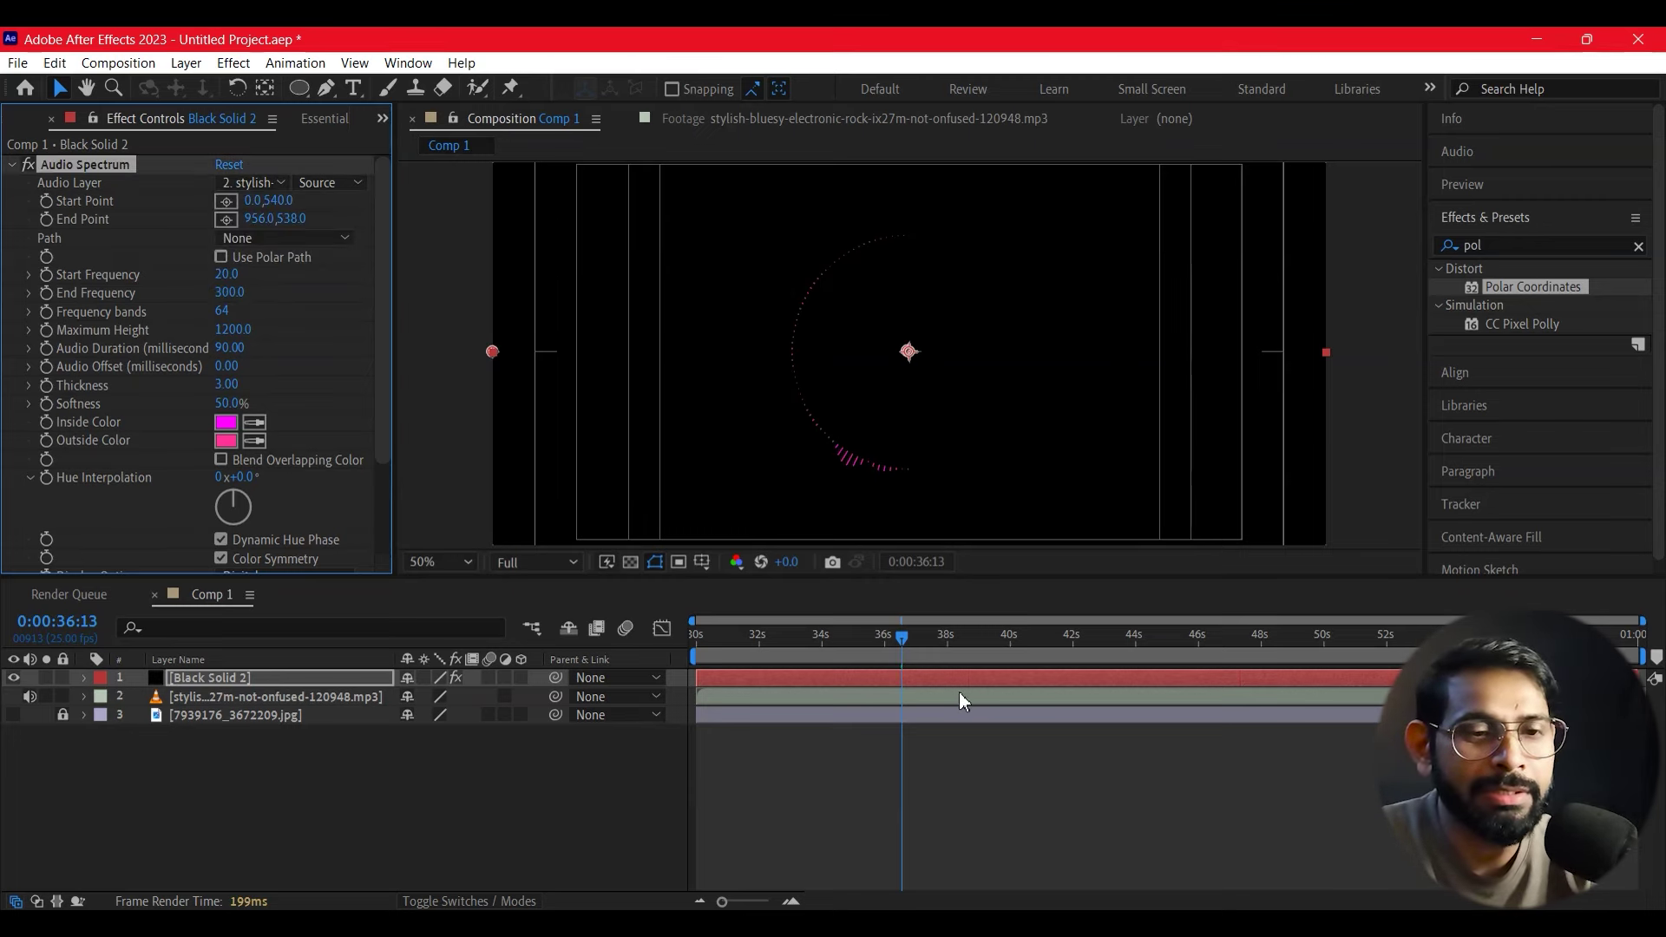
{"action": "left_click_drag", "start_coordinate": [902, 644], "coordinate": [725, 659]}
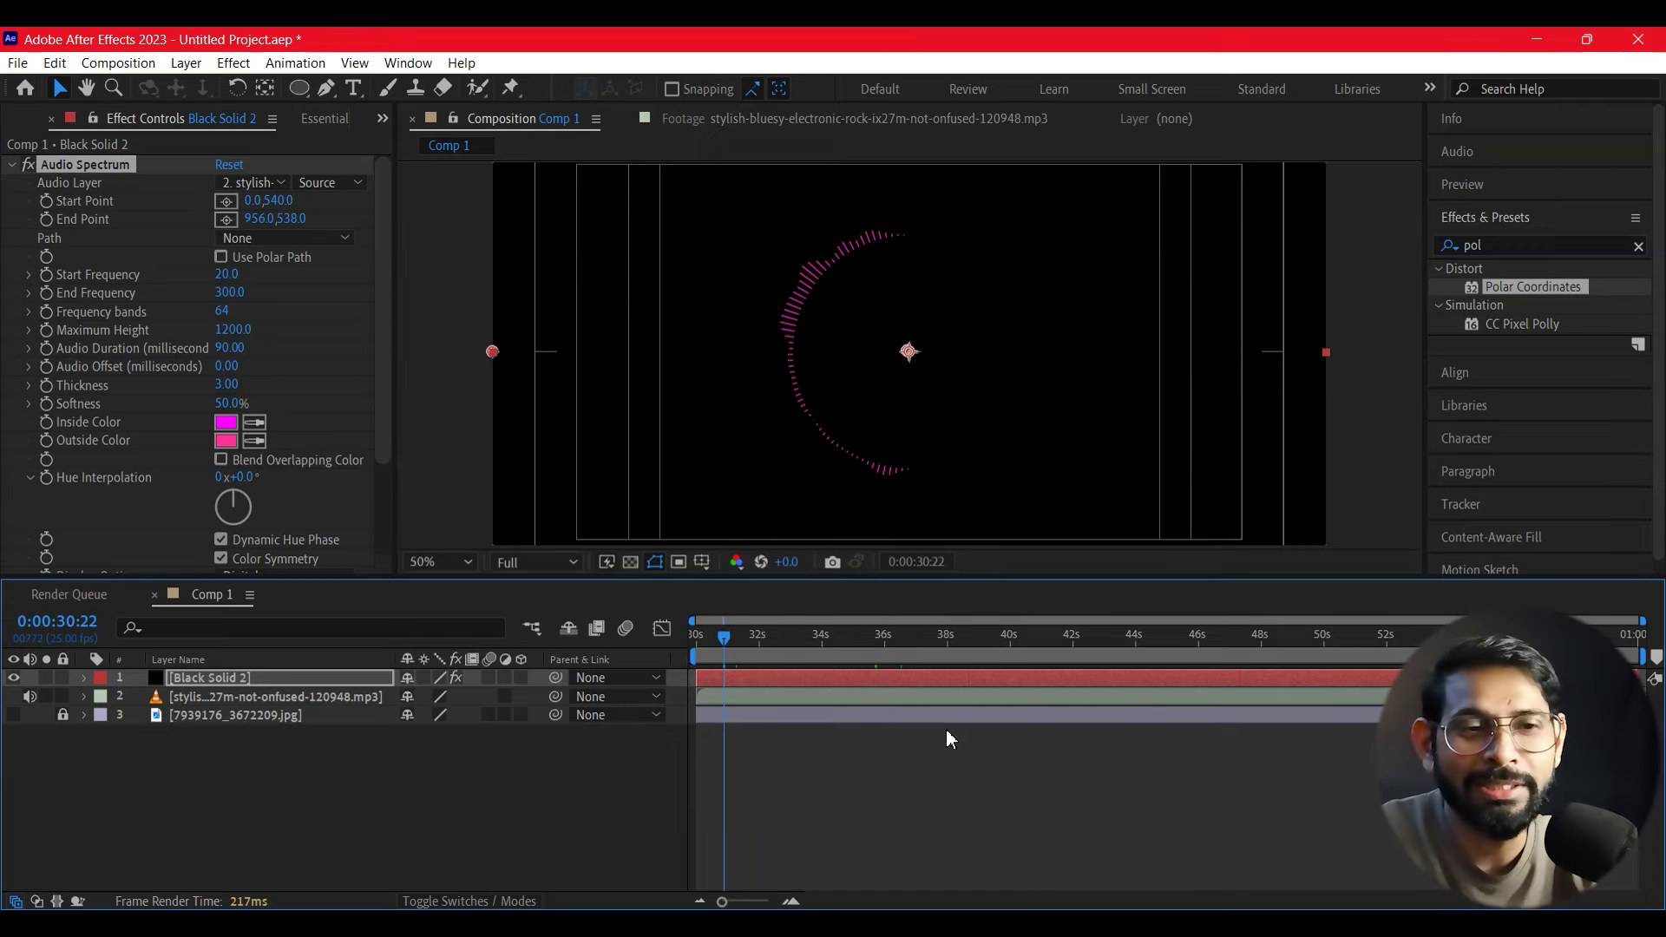
{"action": "key", "text": "space"}
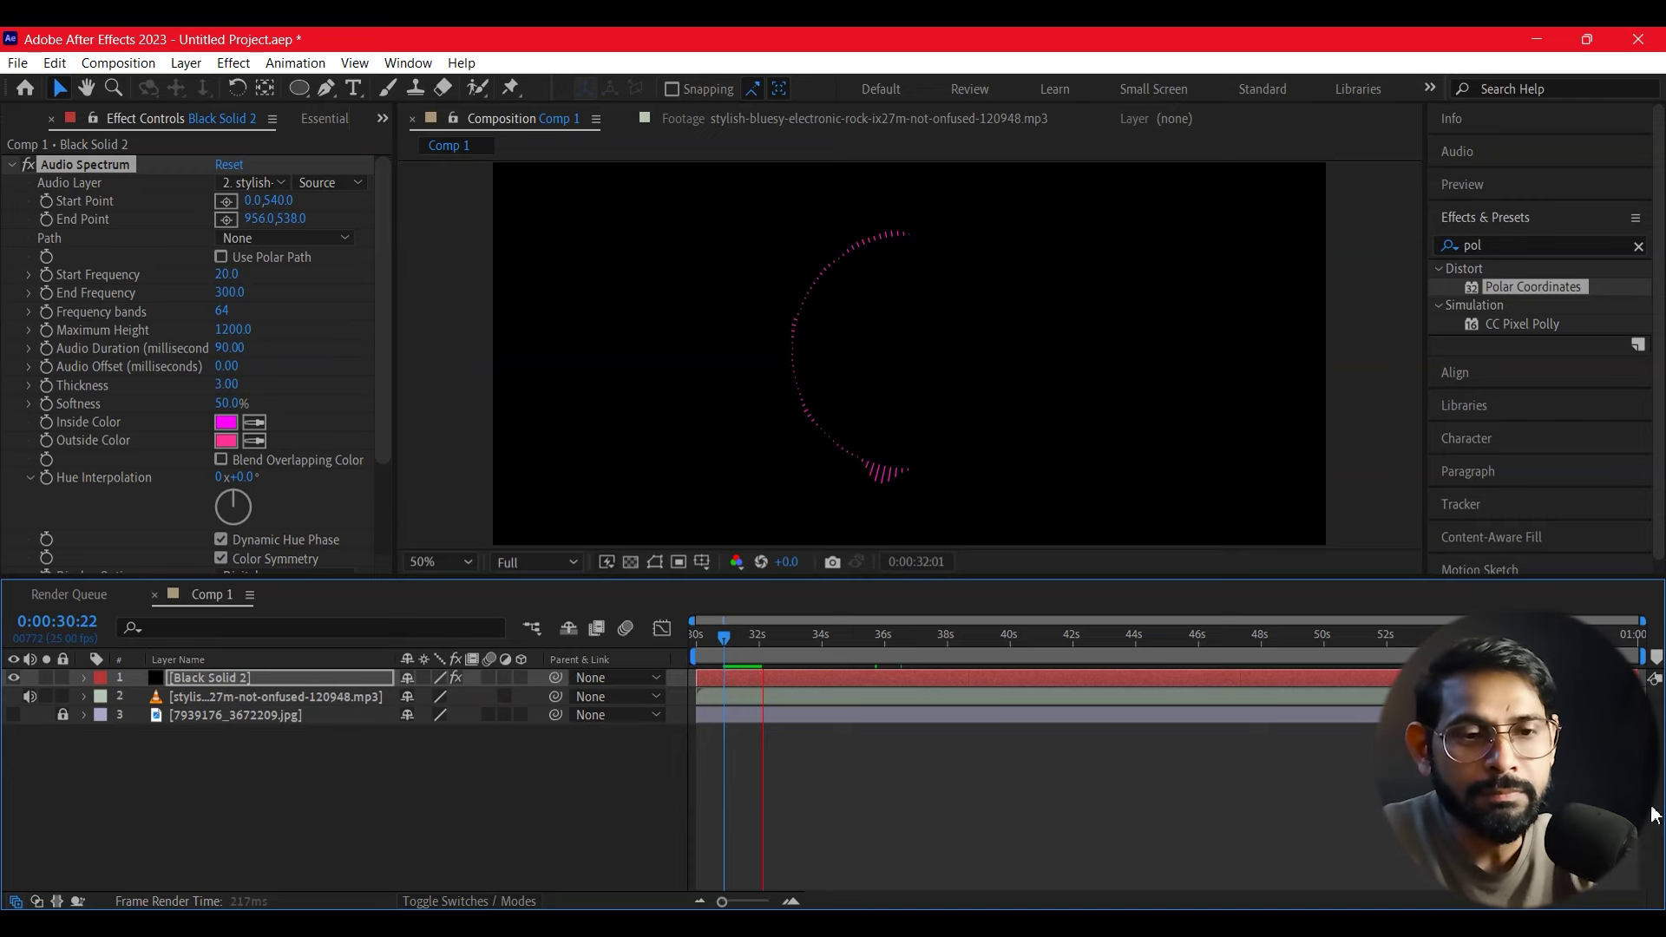
{"action": "key", "text": "space"}
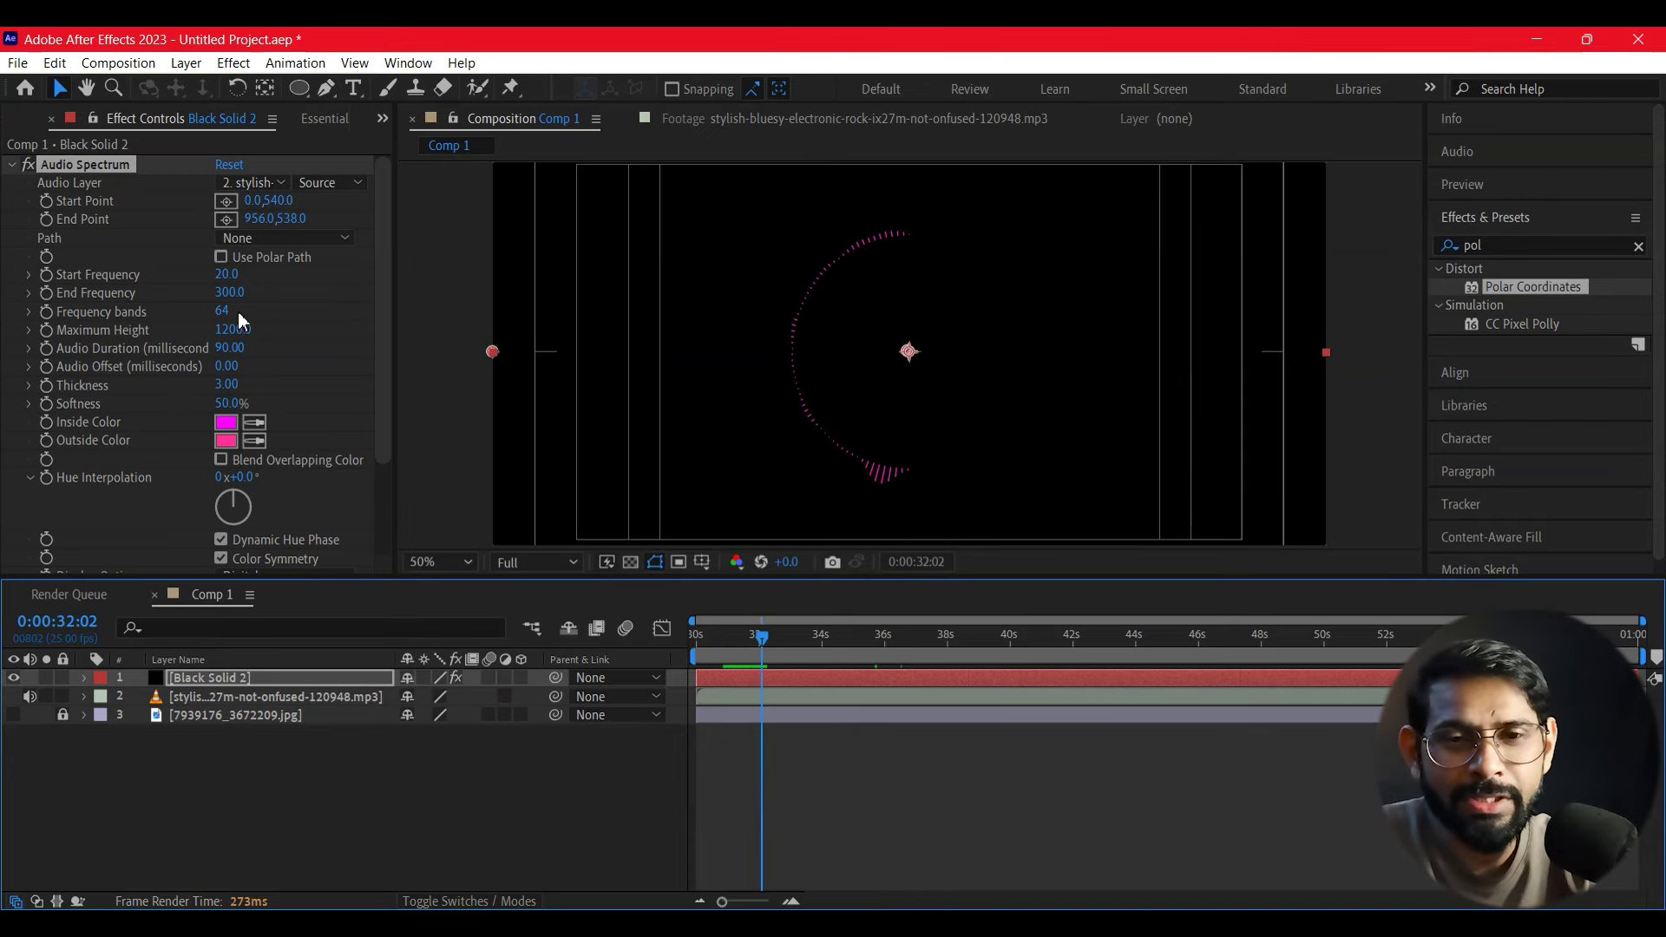
Step: Set Audio Spectrum Frequency bands to 180 and Maximum Height to 1500, then clear the effects search
{"action": "left_click", "coordinate": [223, 311]}
{"action": "type", "text": "8"}
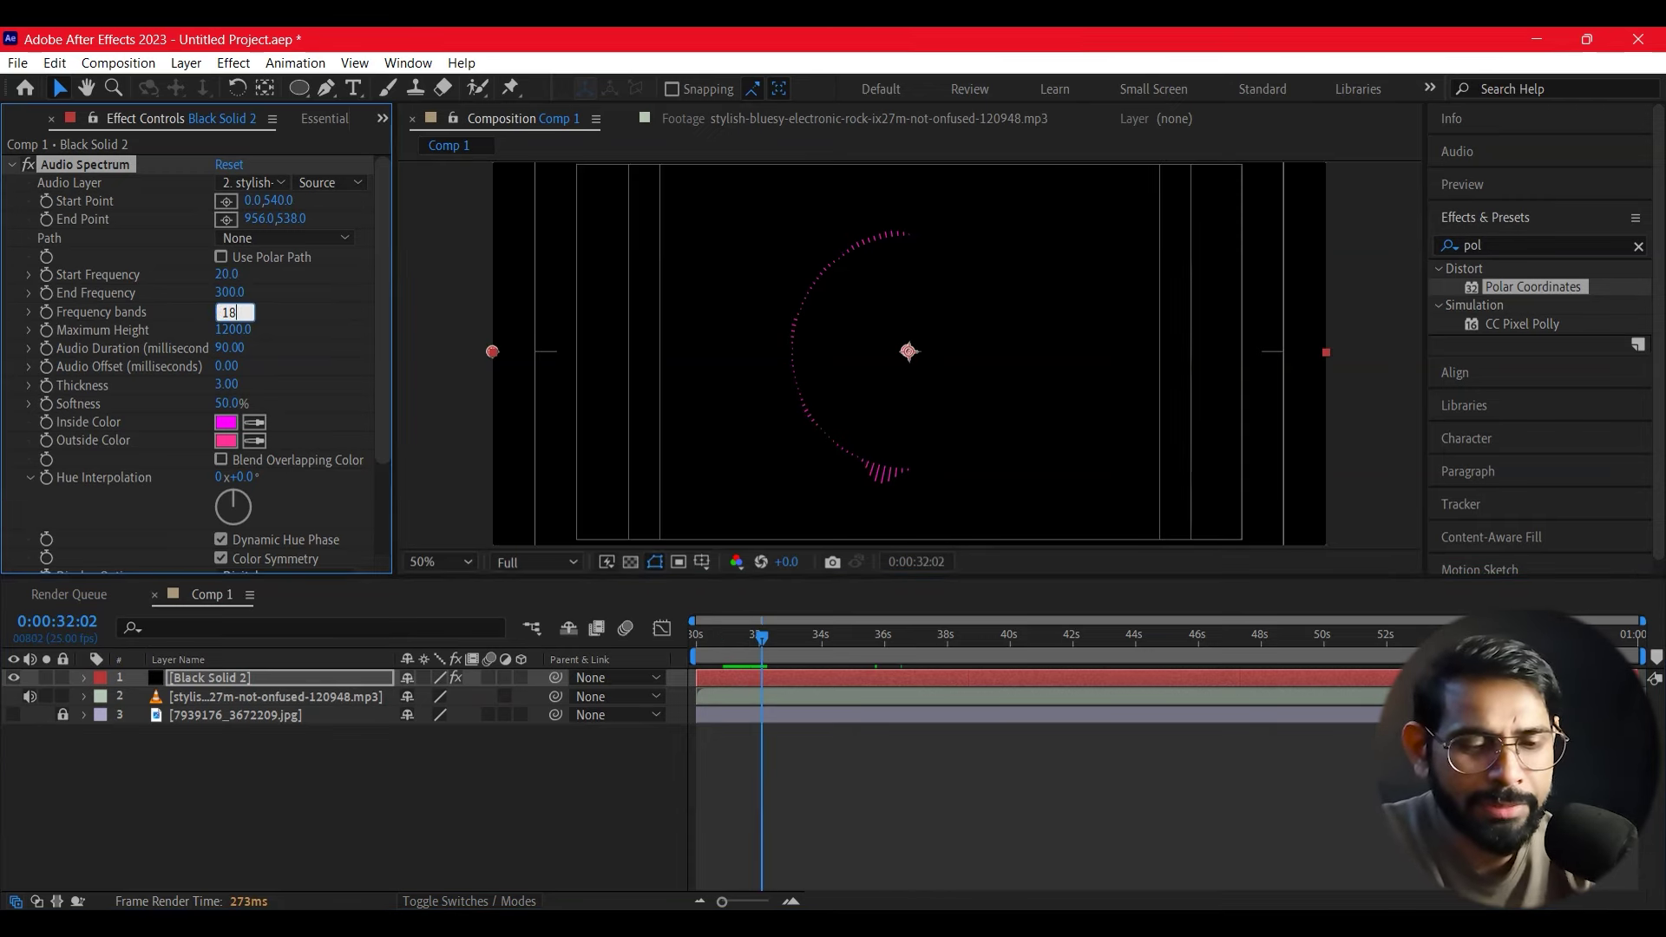
{"action": "type", "text": "0"}
{"action": "key", "text": "Return"}
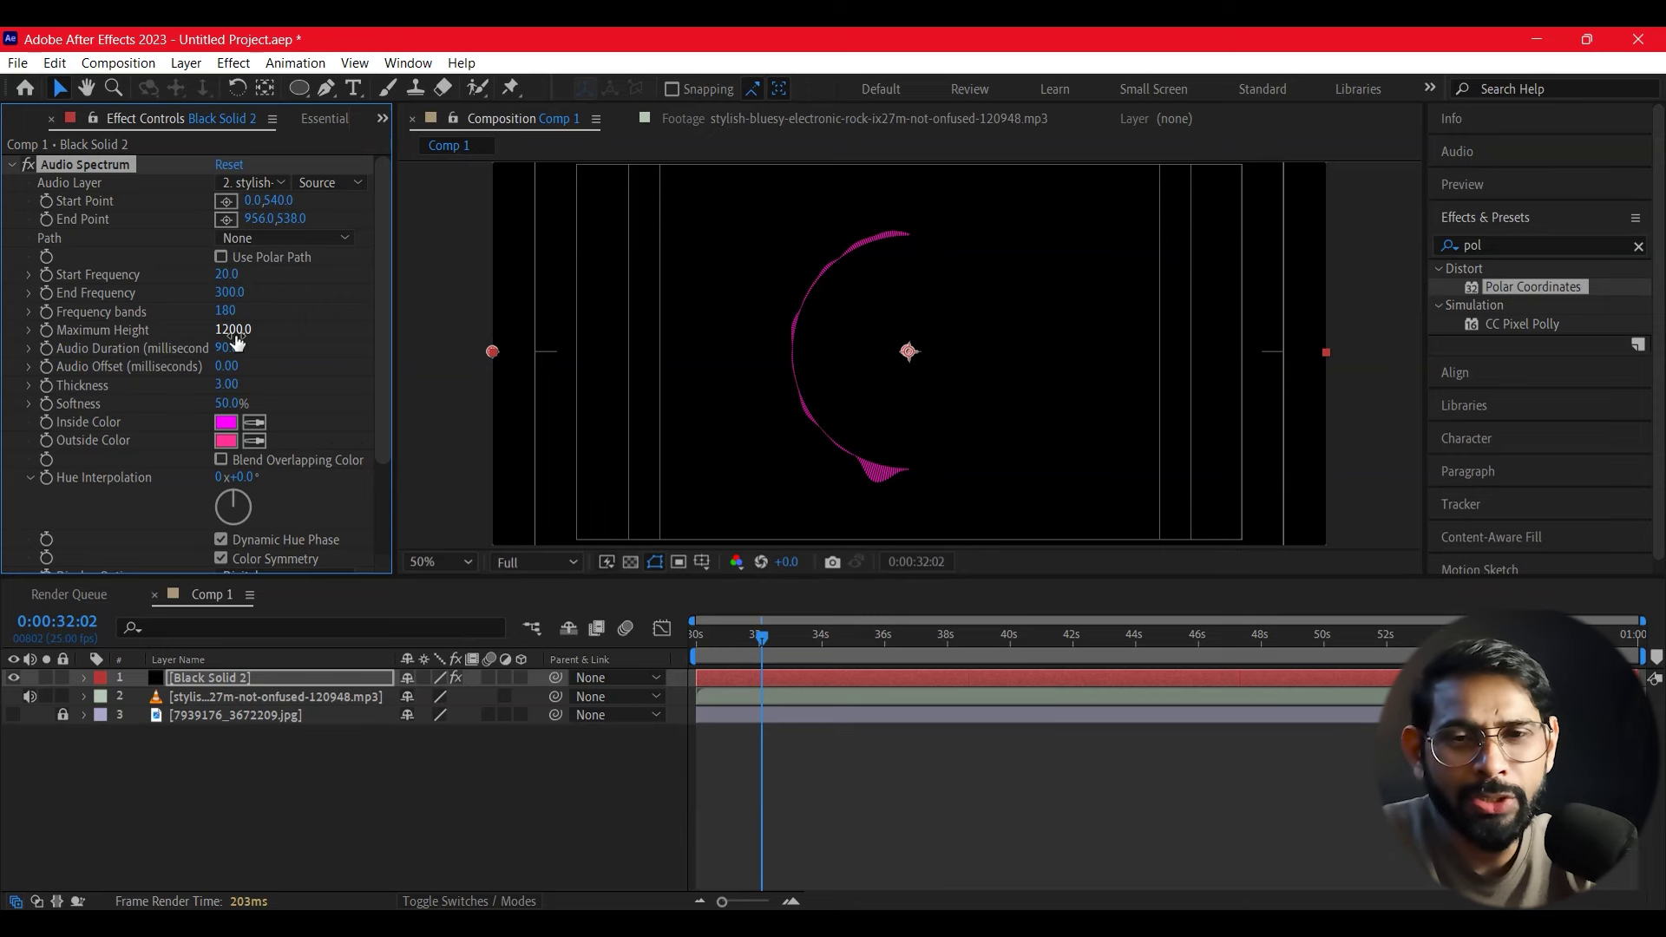
{"action": "left_click", "coordinate": [239, 336]}
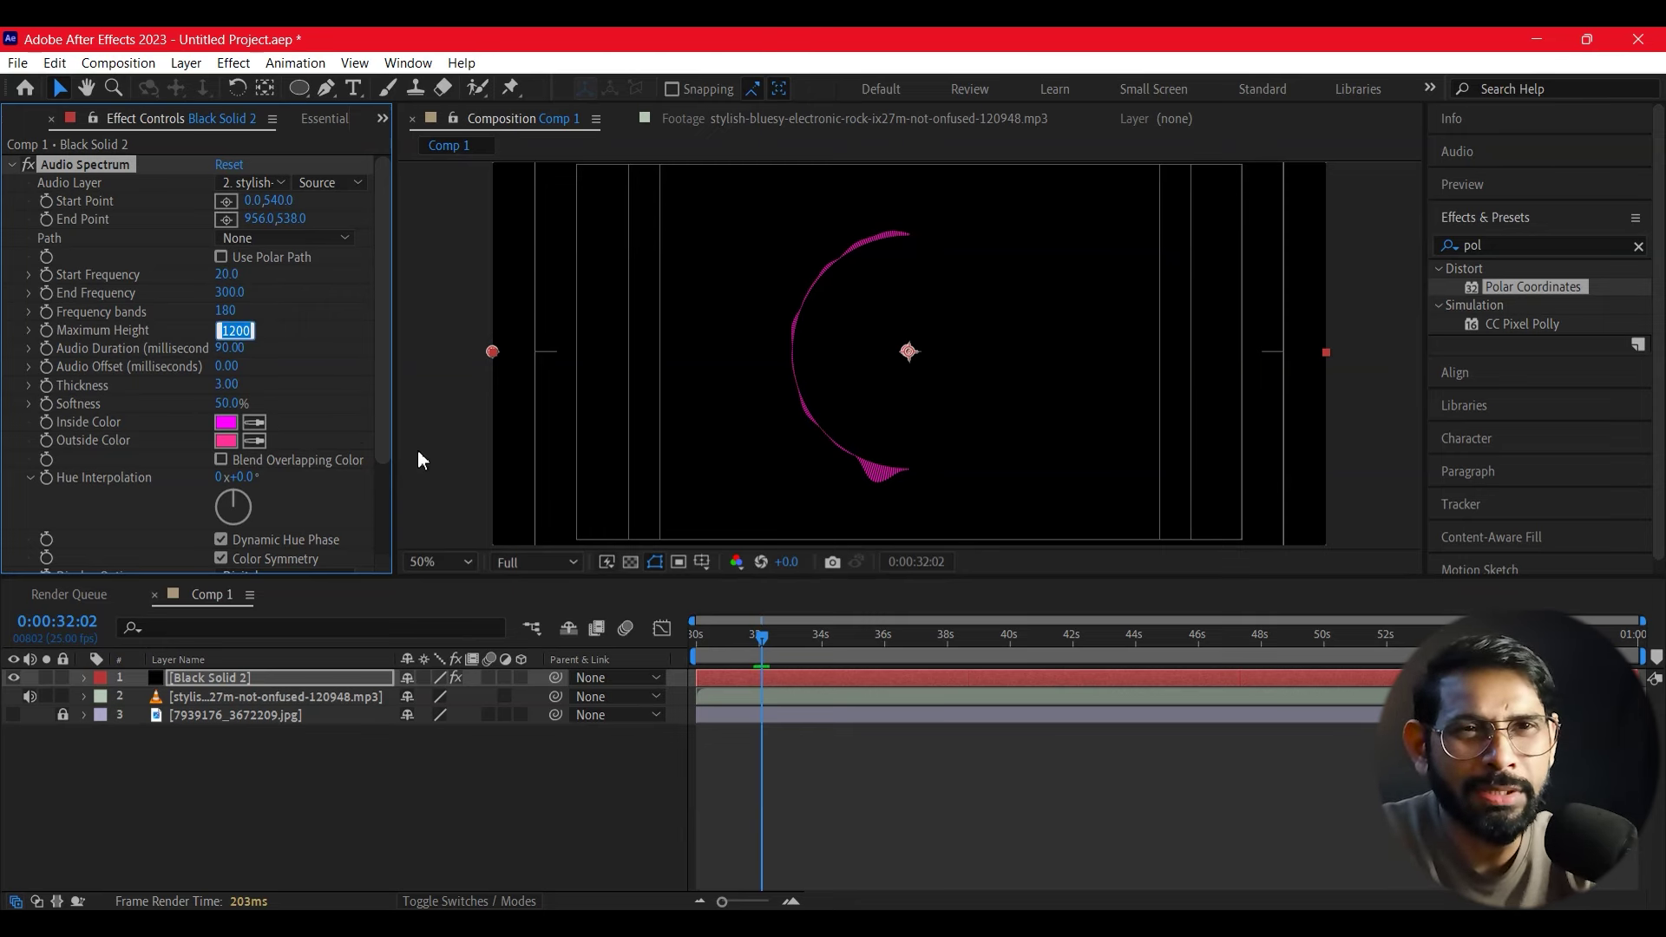
{"action": "type", "text": "1500"}
{"action": "key", "text": "Return"}
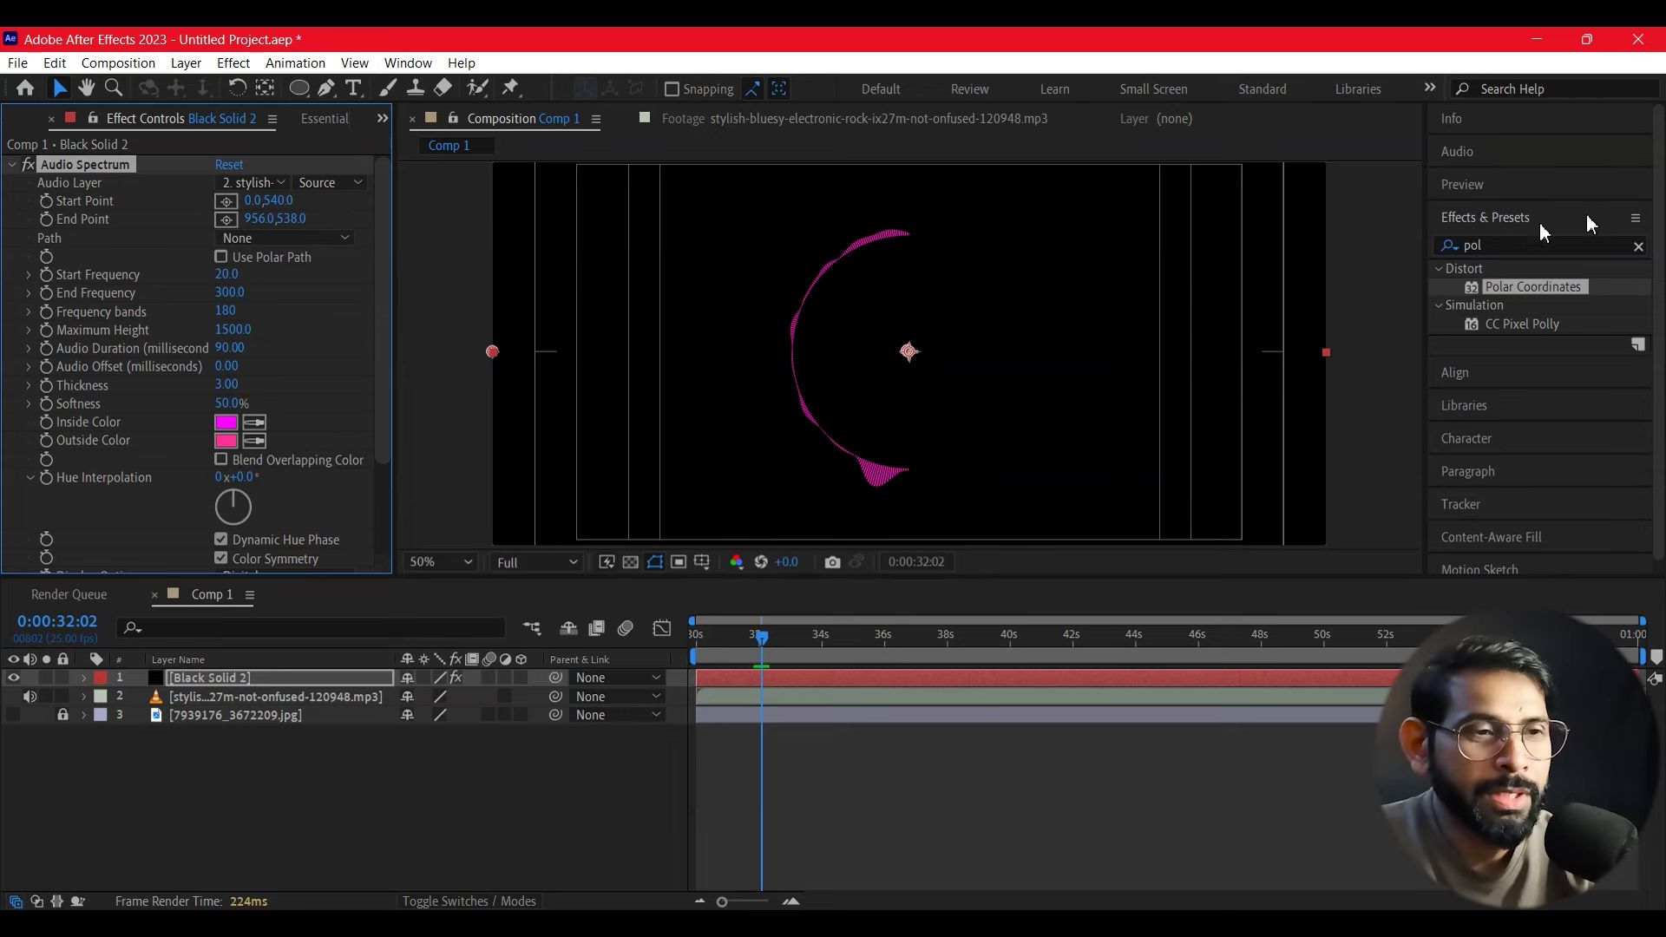
{"action": "left_click", "coordinate": [1639, 249]}
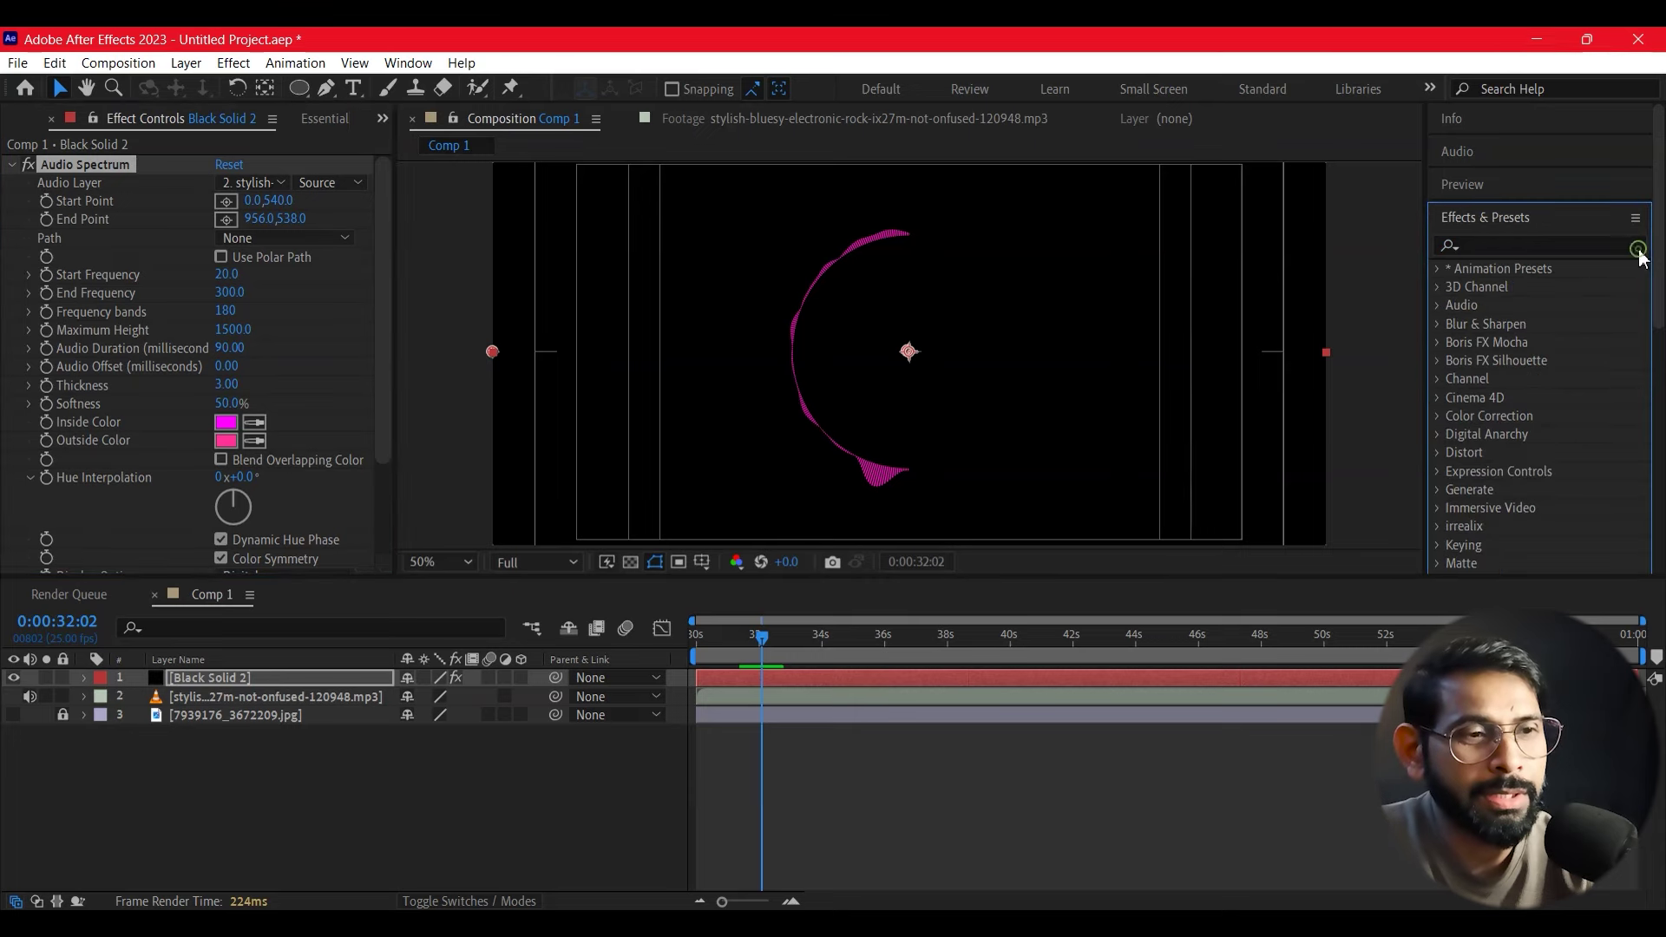
Step: Search 'mirr' and apply Distort > Mirror to Black Solid 2
{"action": "left_click", "coordinate": [1489, 244]}
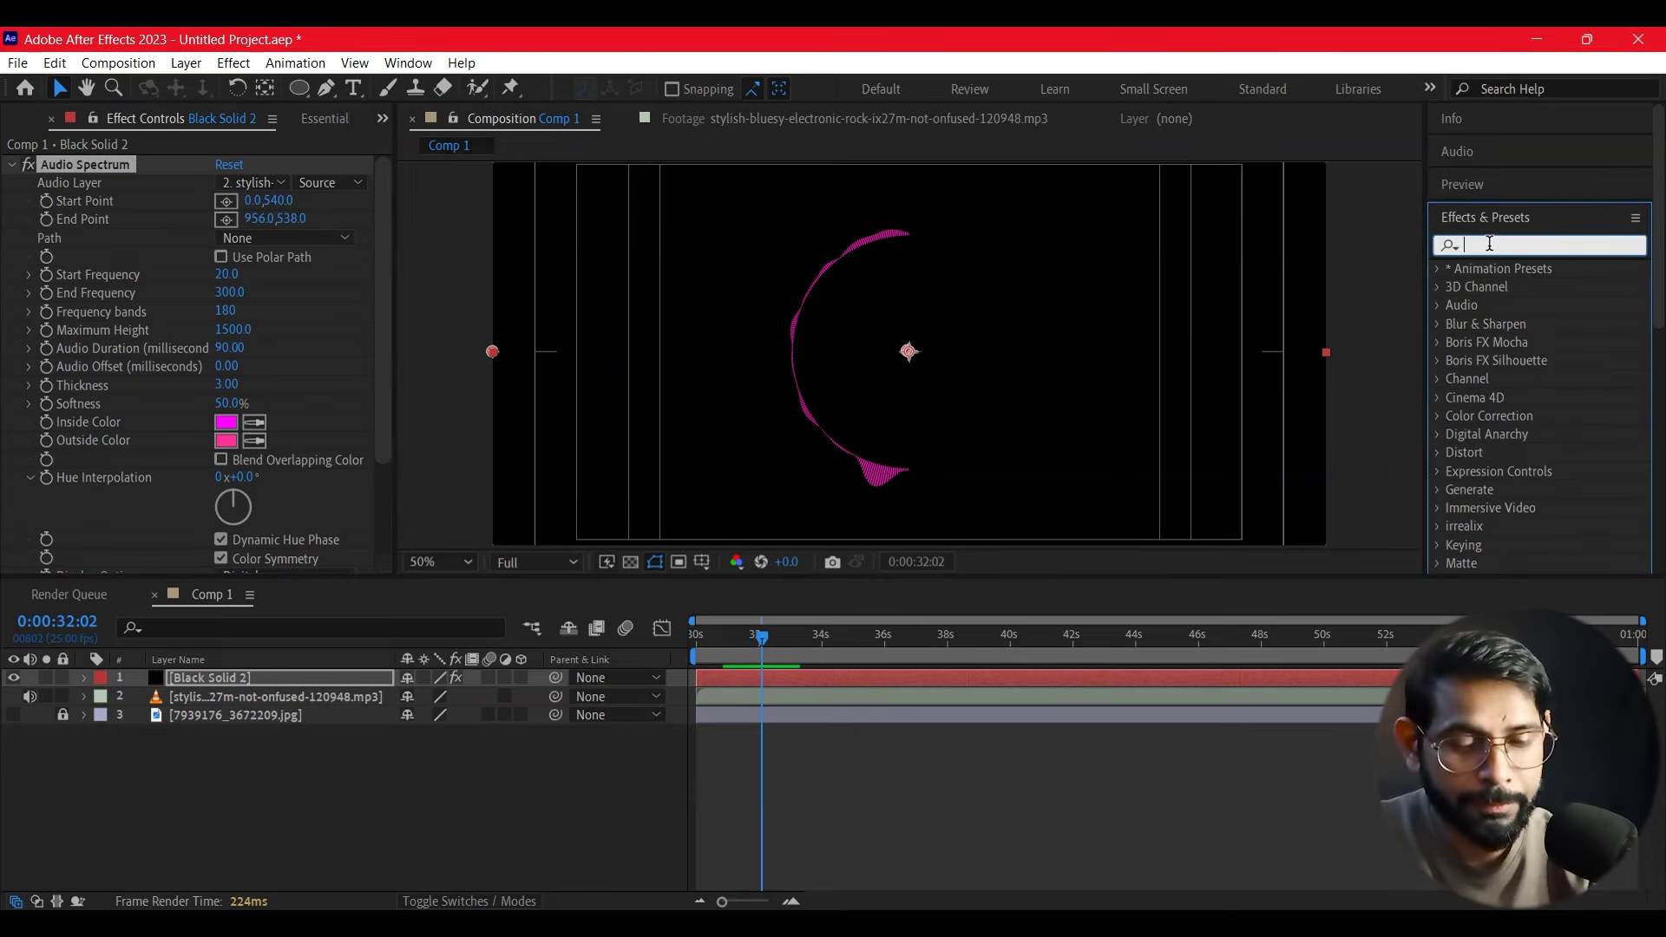
{"action": "type", "text": "mirr"}
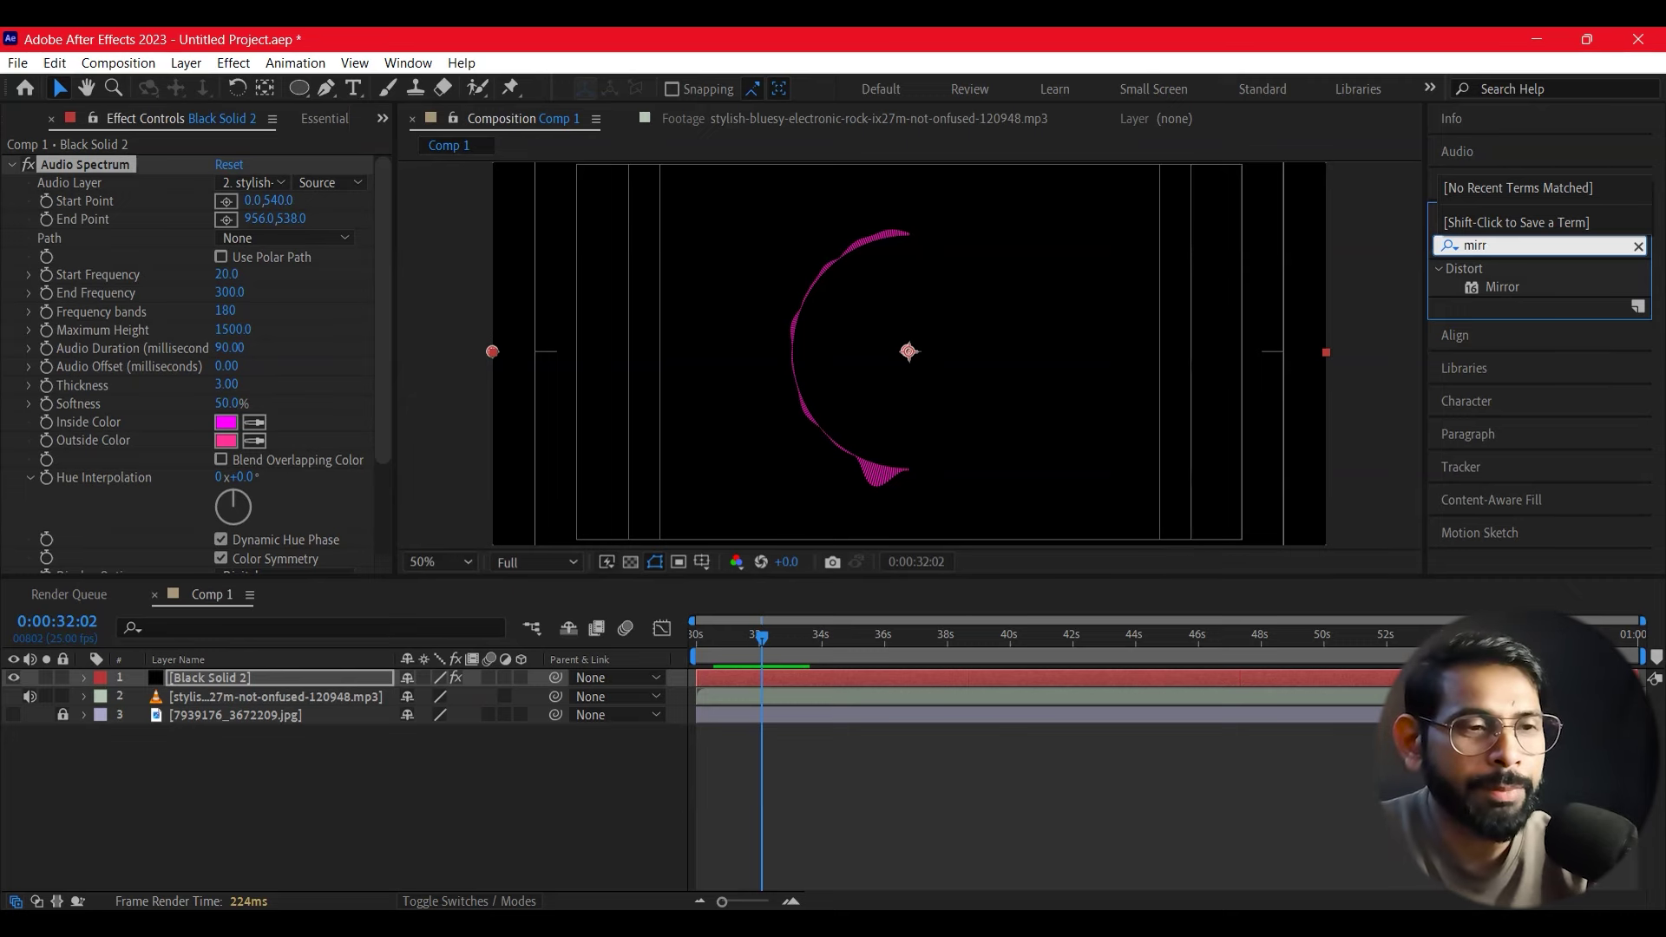
{"action": "left_click", "coordinate": [1515, 287]}
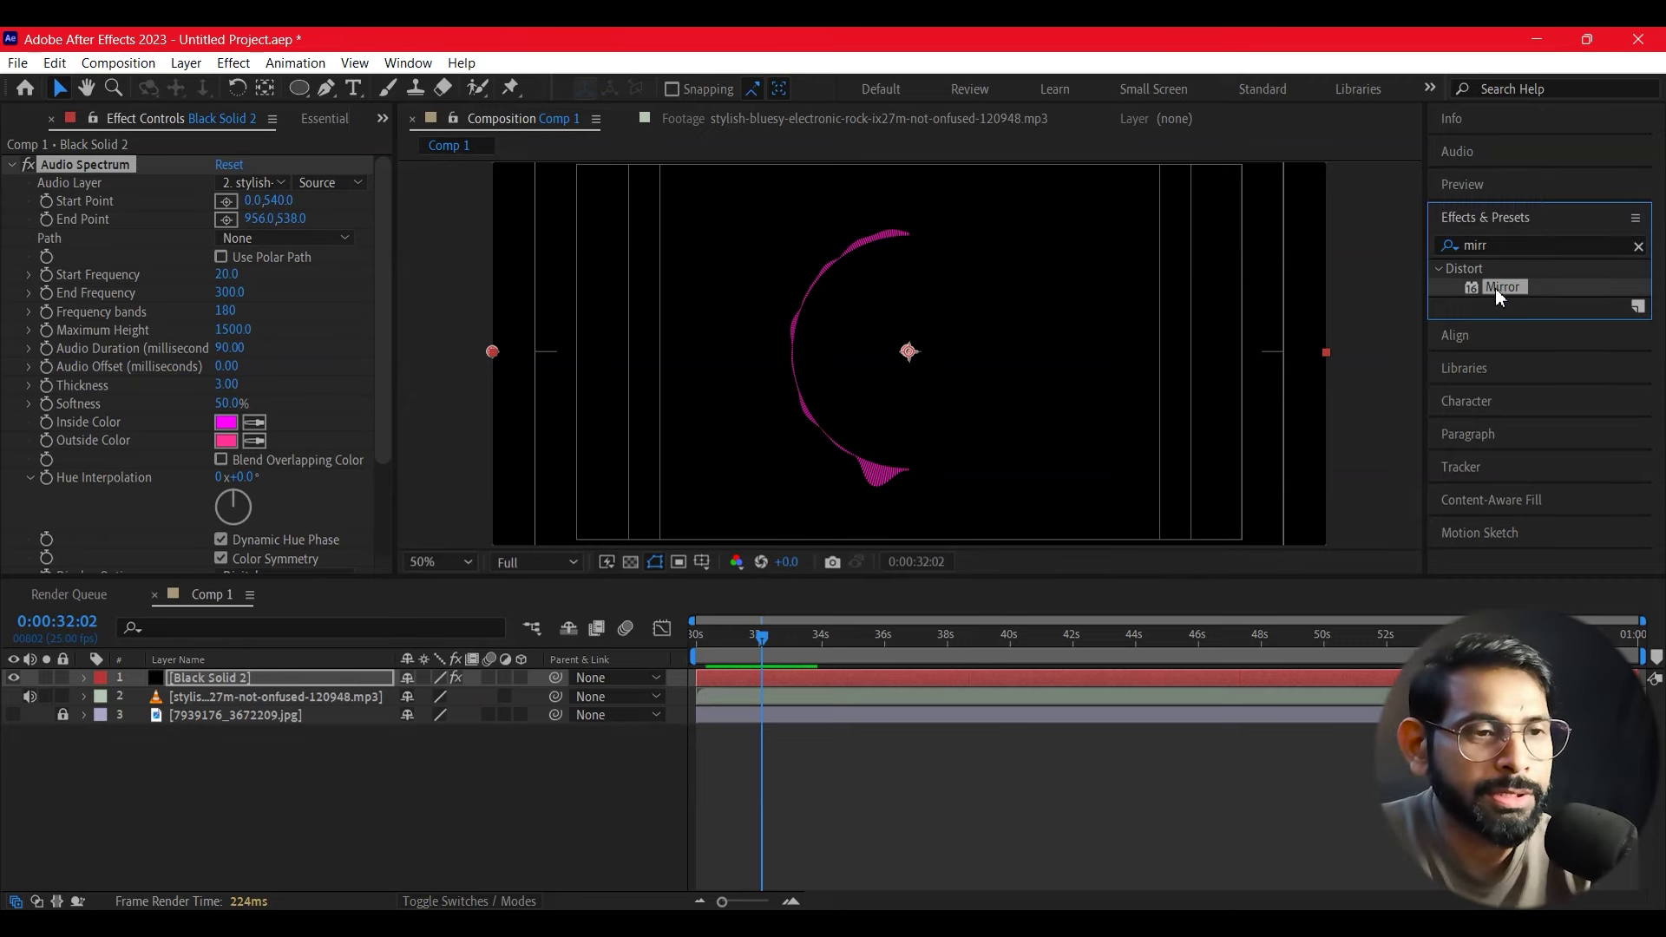
{"action": "left_click_drag", "start_coordinate": [1496, 292], "coordinate": [225, 673]}
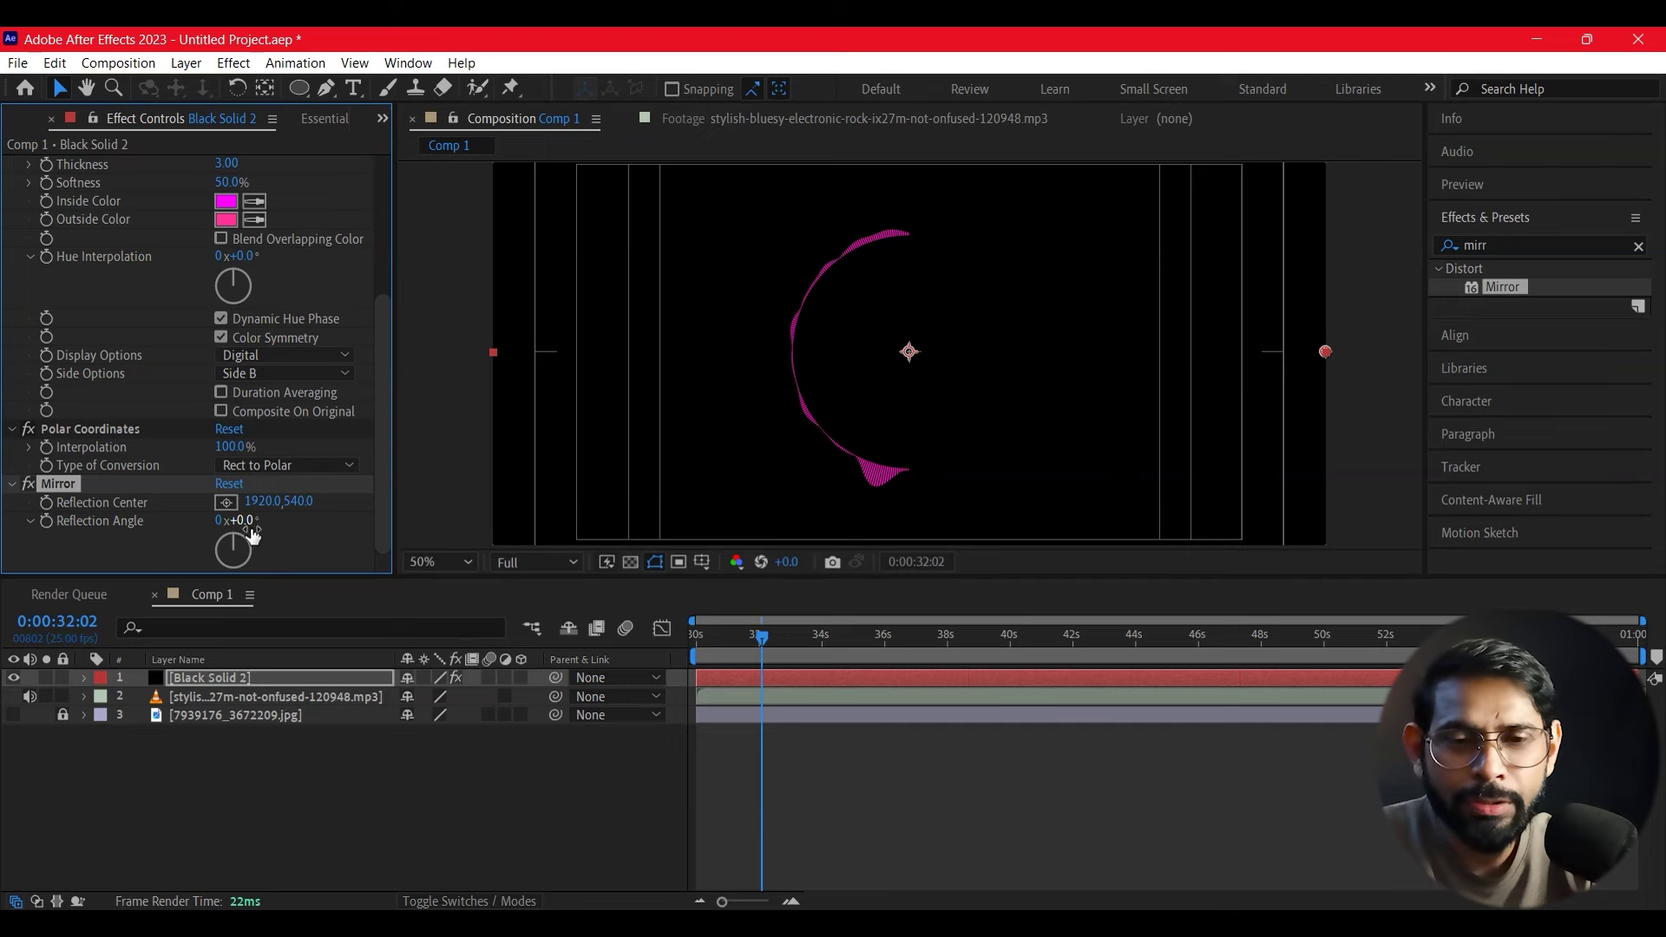
Step: Shift Mirror Reflection Center X leftward, trying 1407 and 1205, toward the middle
{"action": "left_click_drag", "start_coordinate": [265, 501], "coordinate": [210, 507]}
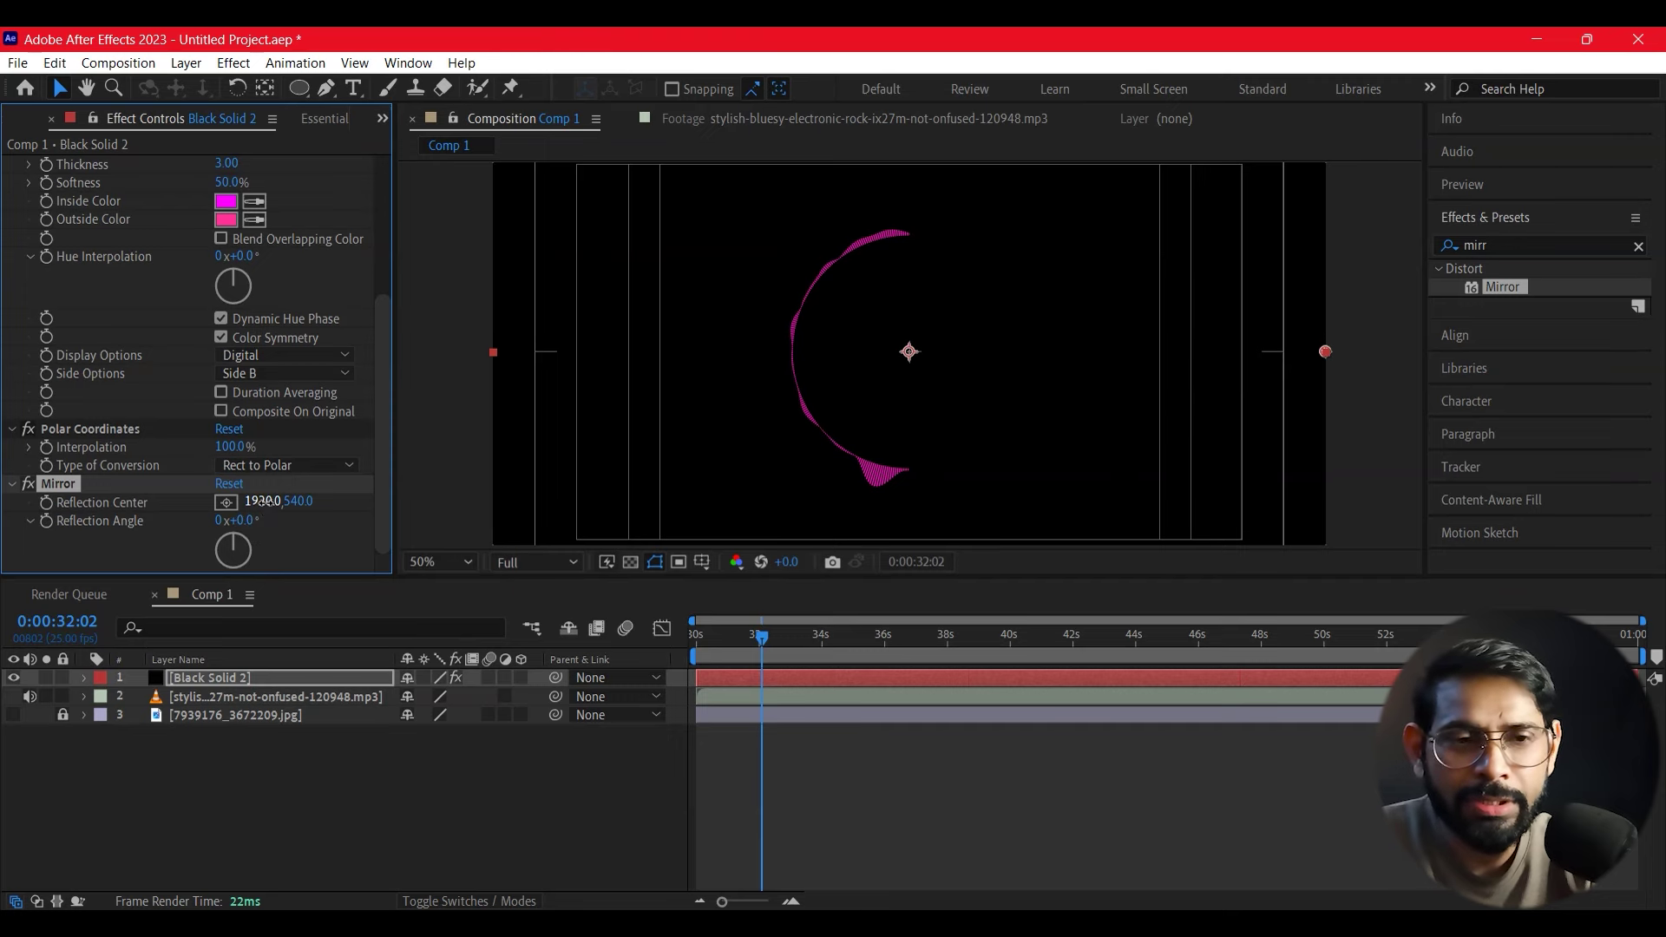
{"action": "left_click_drag", "start_coordinate": [265, 502], "coordinate": [122, 538]}
{"action": "left_click", "coordinate": [260, 502]}
{"action": "type", "text": "1407"}
{"action": "key", "text": "Return"}
{"action": "left_click_drag", "start_coordinate": [260, 502], "coordinate": [72, 576]}
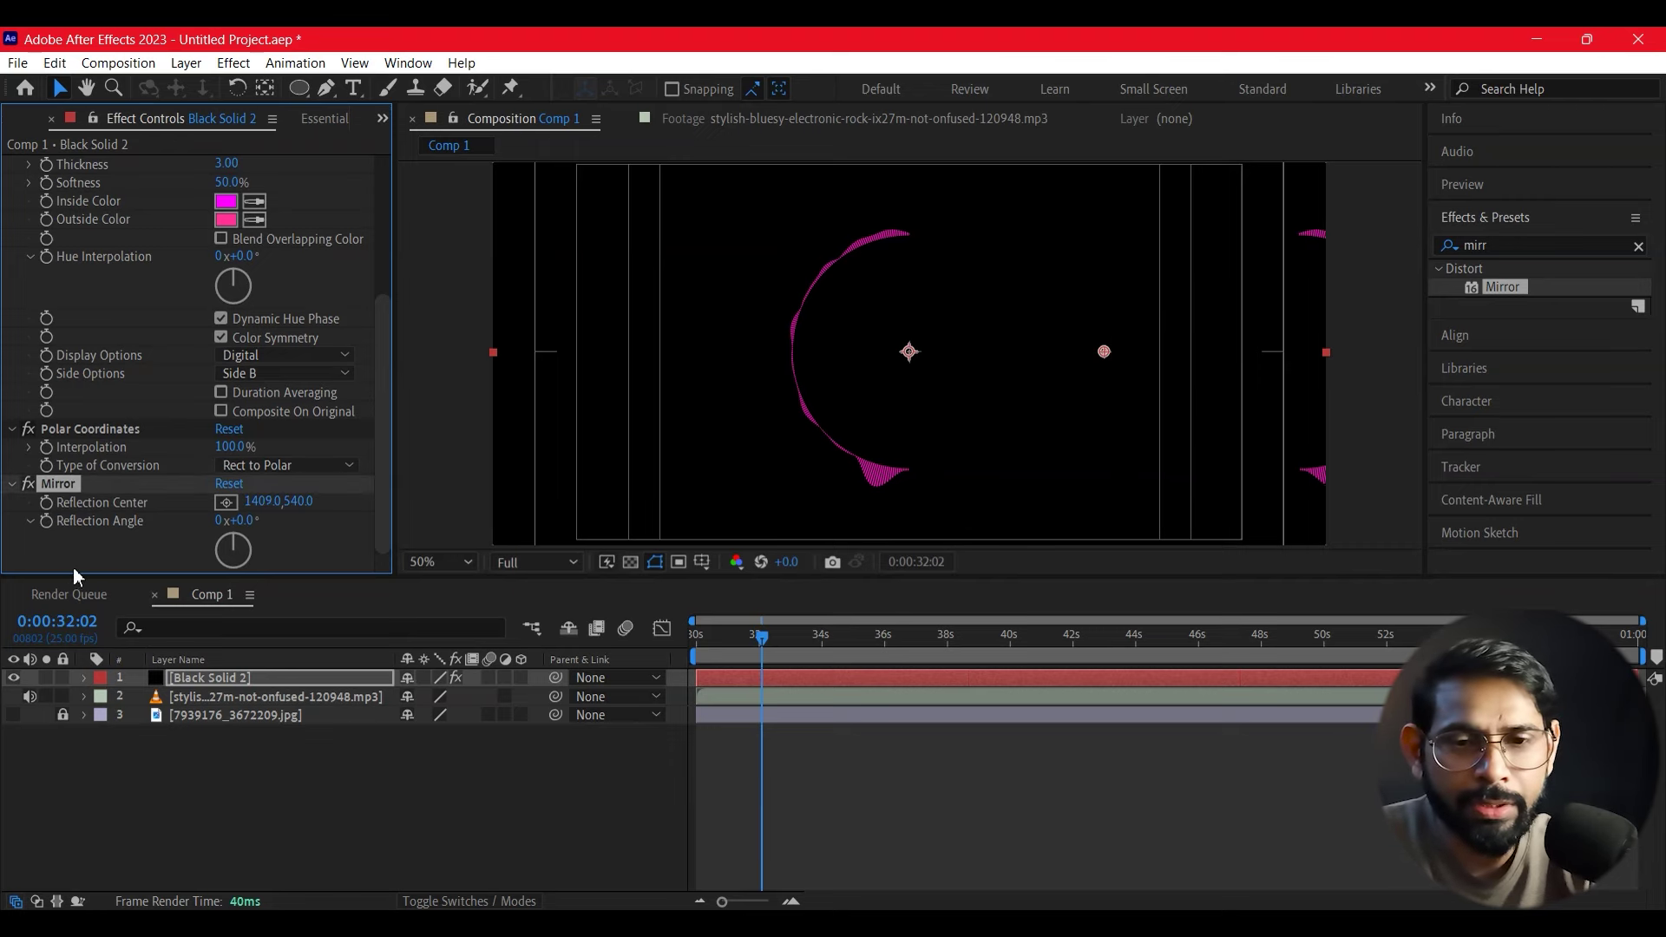
{"action": "left_click", "coordinate": [272, 501]}
{"action": "type", "text": "1205"}
{"action": "key", "text": "Return"}
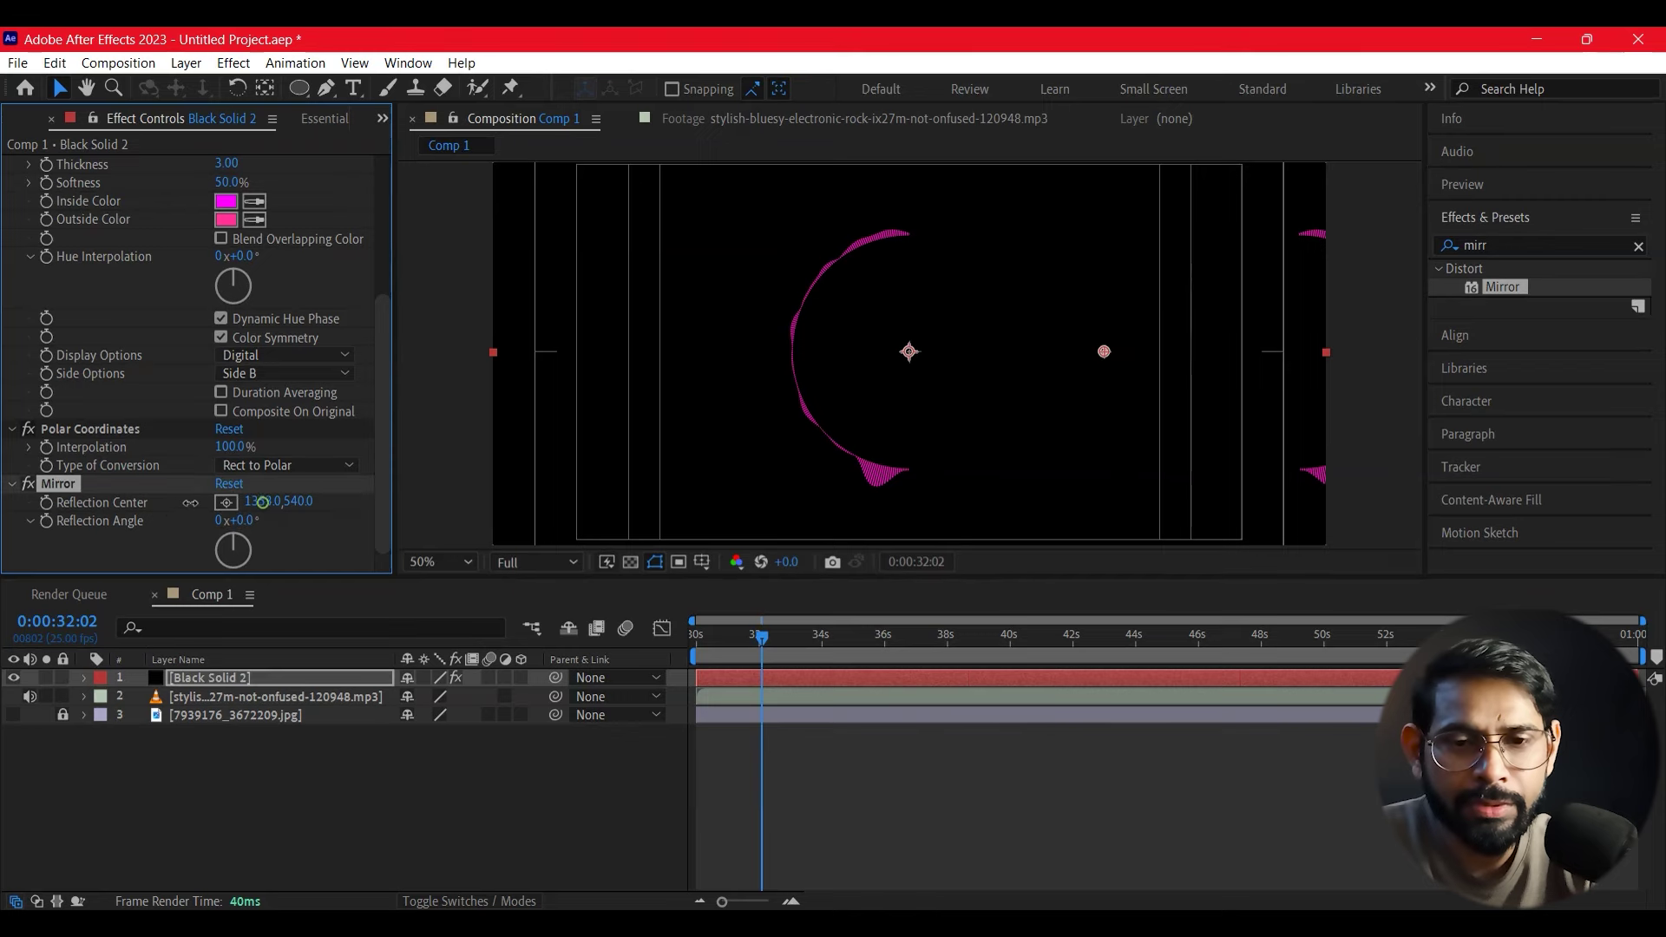
{"action": "left_click_drag", "start_coordinate": [261, 501], "coordinate": [44, 532]}
{"action": "left_click_drag", "start_coordinate": [267, 500], "coordinate": [100, 533]}
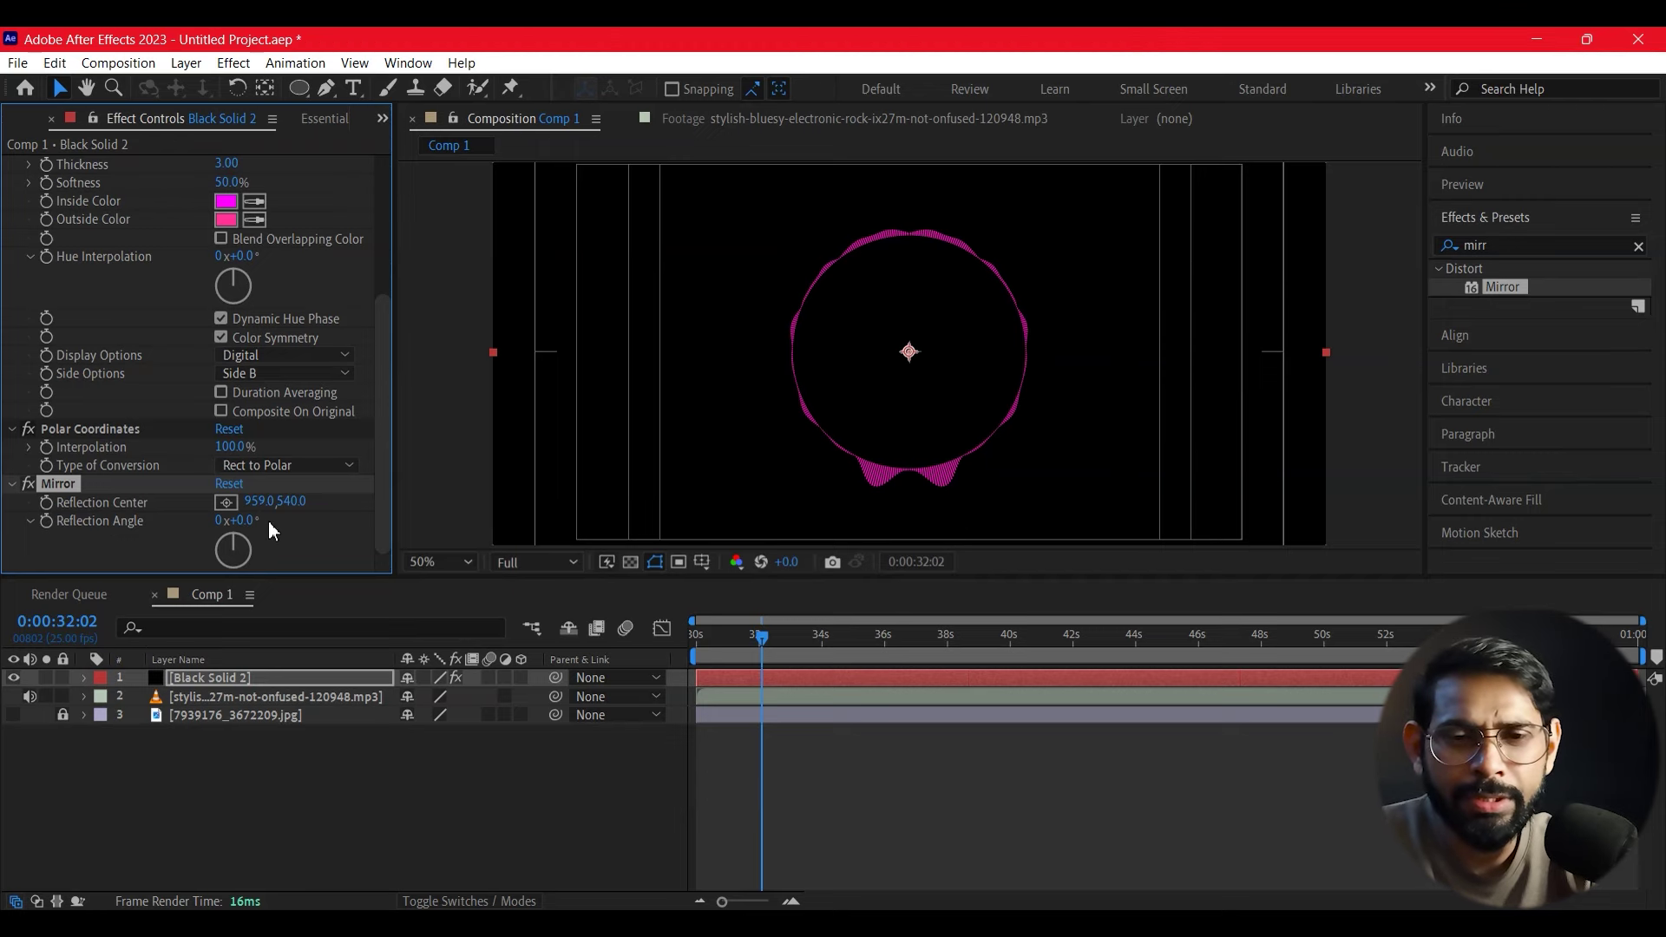
Step: Set Mirror Reflection Center X to 956 and preview the circular visualizer
{"action": "scroll", "coordinate": [318, 299], "scroll_direction": "up", "scroll_amount": 4}
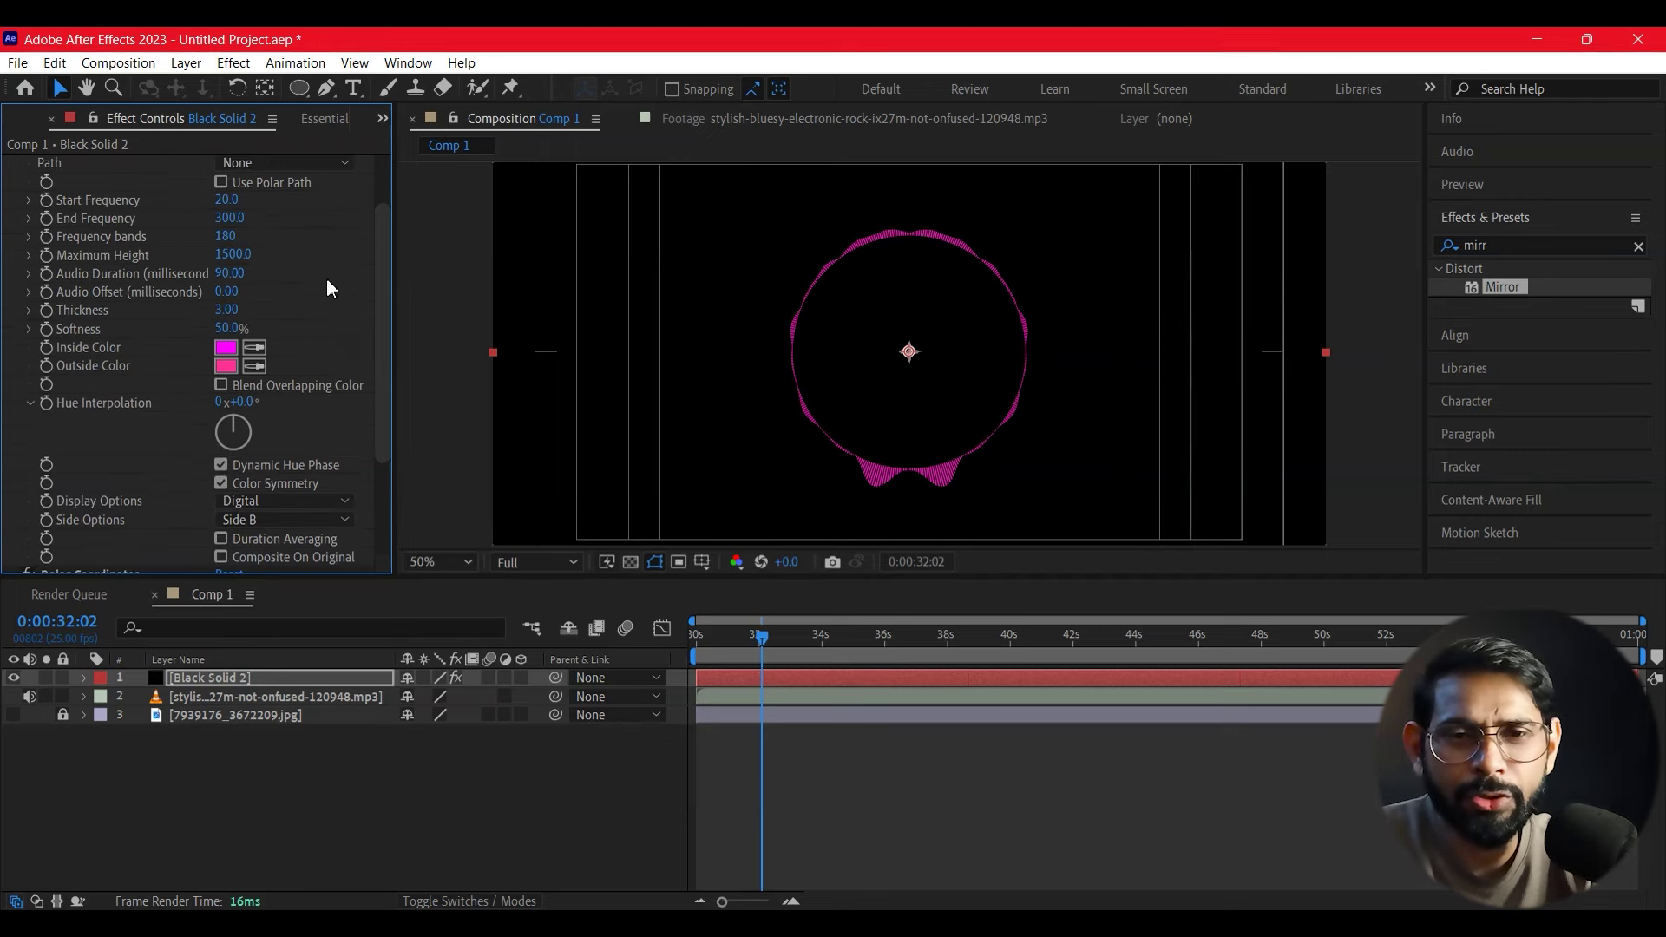
{"action": "scroll", "coordinate": [326, 277], "scroll_direction": "up", "scroll_amount": 1}
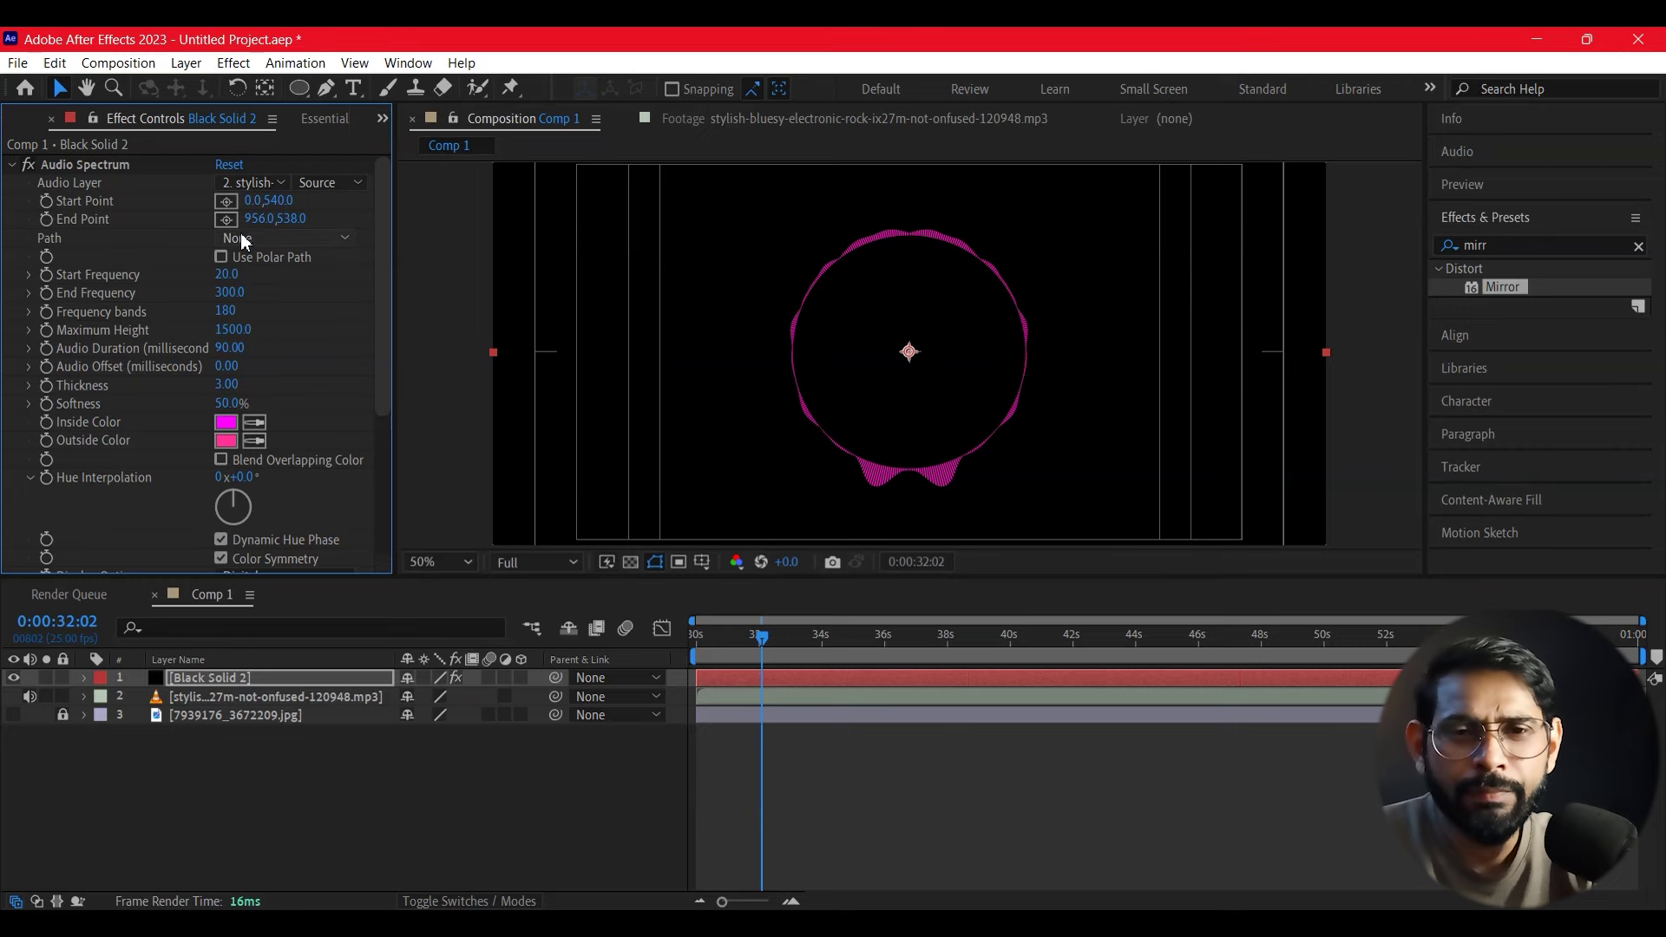
{"action": "left_click_drag", "start_coordinate": [378, 308], "coordinate": [378, 454]}
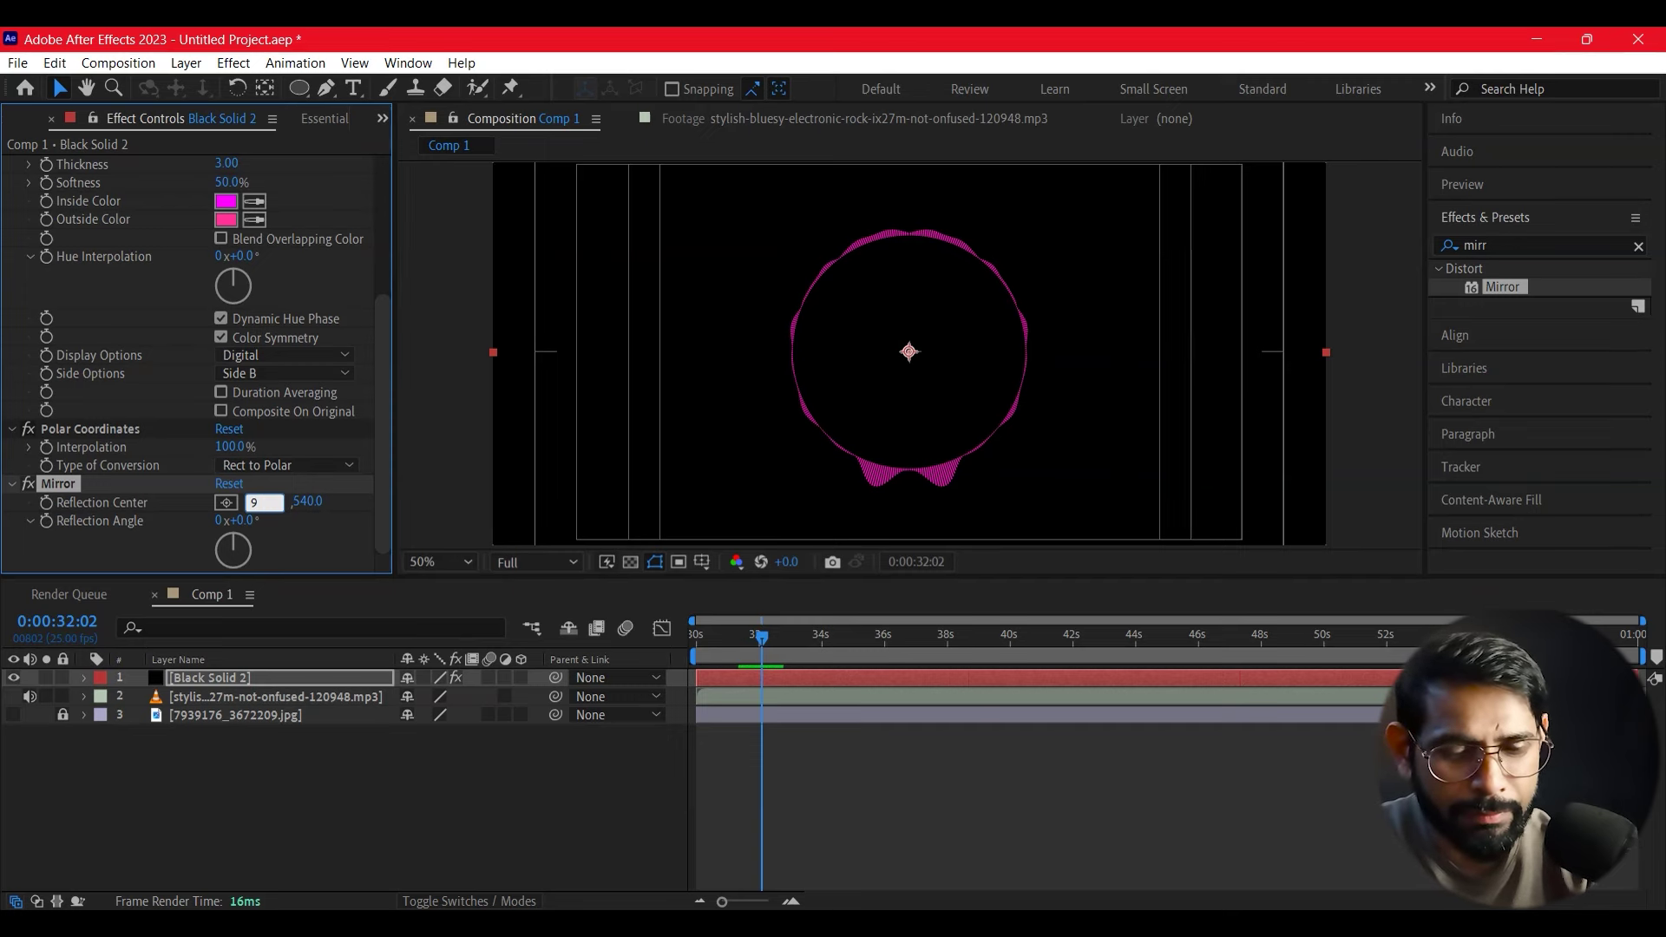
{"action": "type", "text": "956"}
{"action": "key", "text": "Return"}
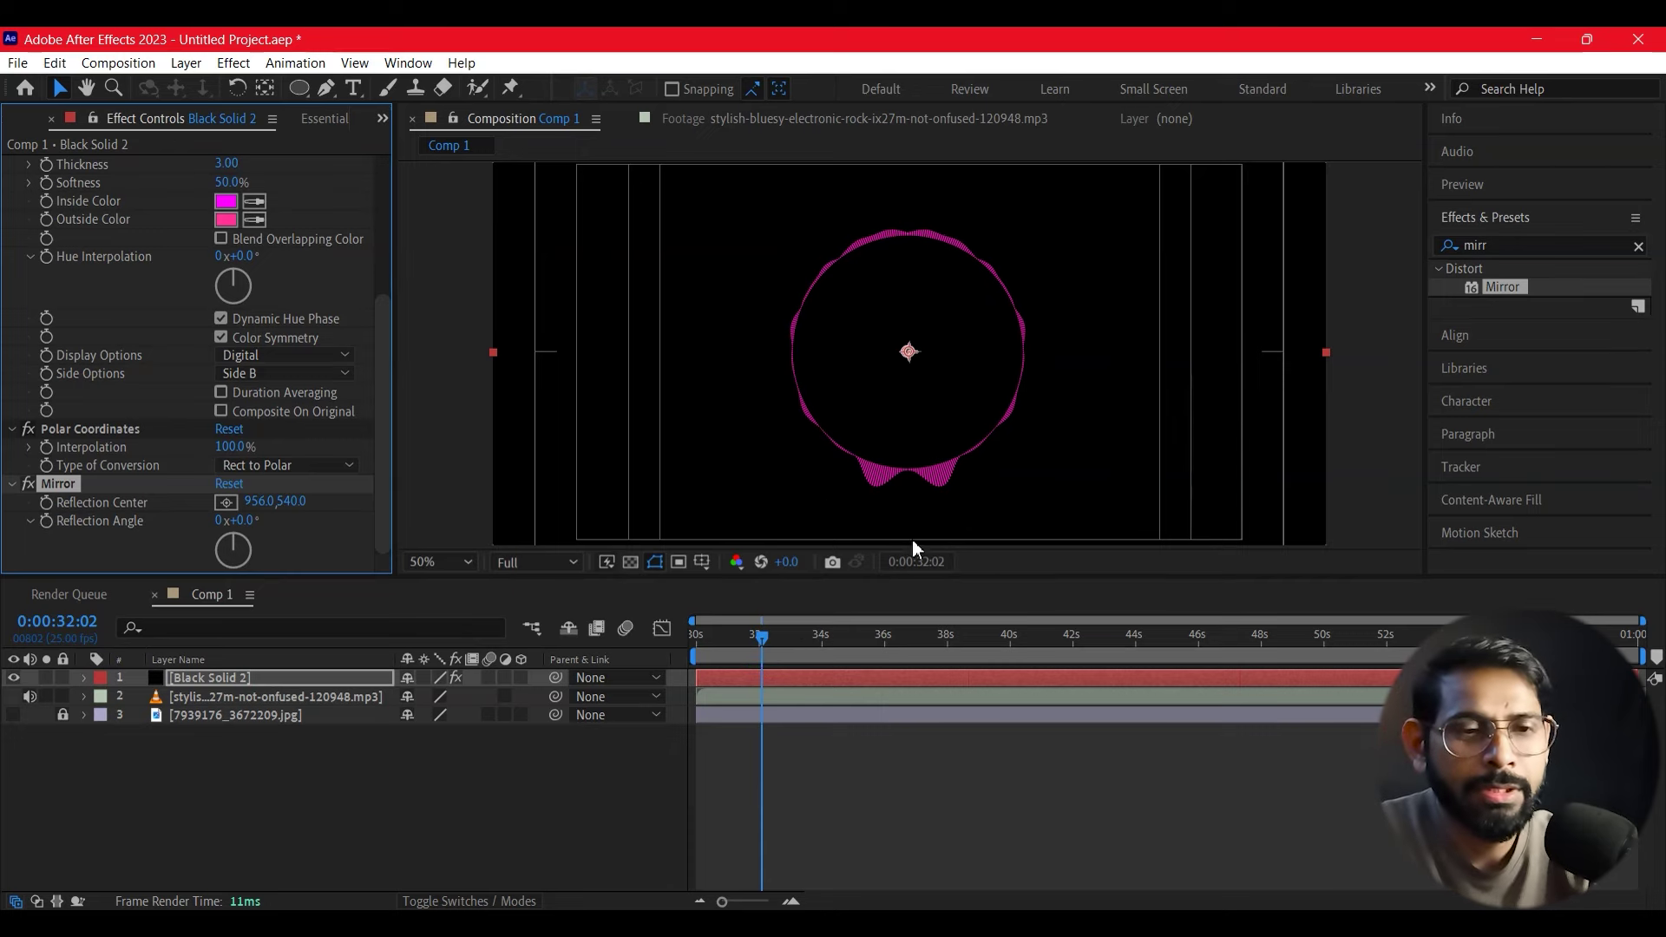
{"action": "key", "text": "space"}
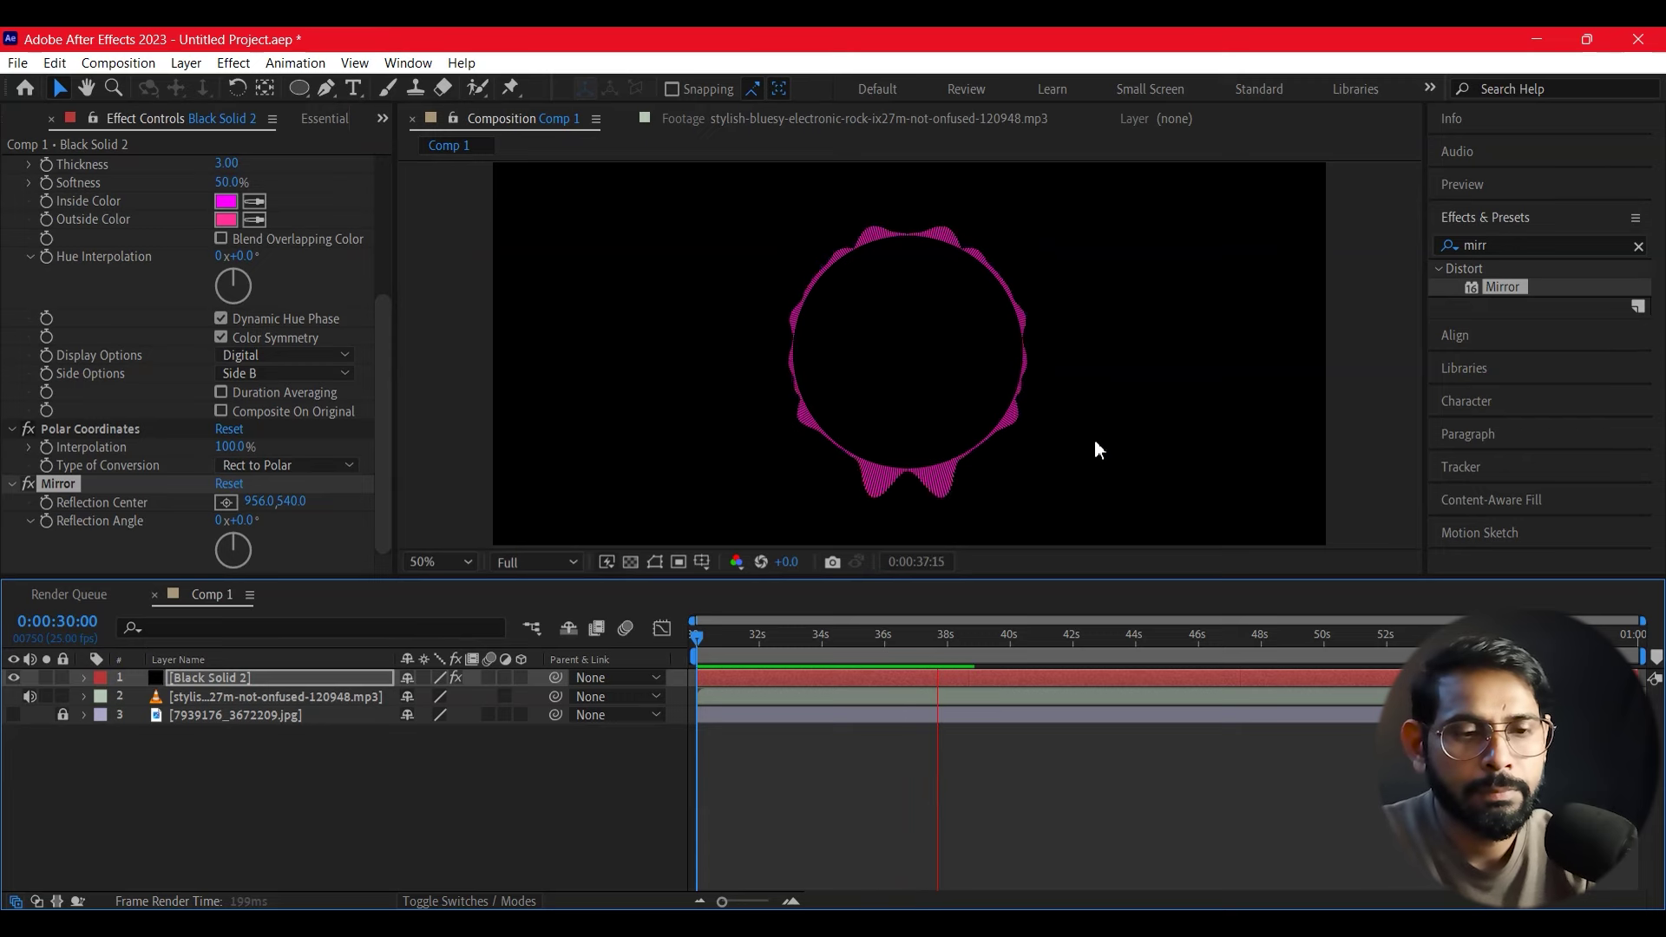
Step: Stop playback at about 0:00:30:08 and zoom the viewer to 100%
{"action": "mouse_move", "coordinate": [998, 654]}
{"action": "left_mouse_down"}
{"action": "mouse_move", "coordinate": [706, 686]}
{"action": "mouse_move", "coordinate": [845, 682]}
{"action": "left_mouse_up"}
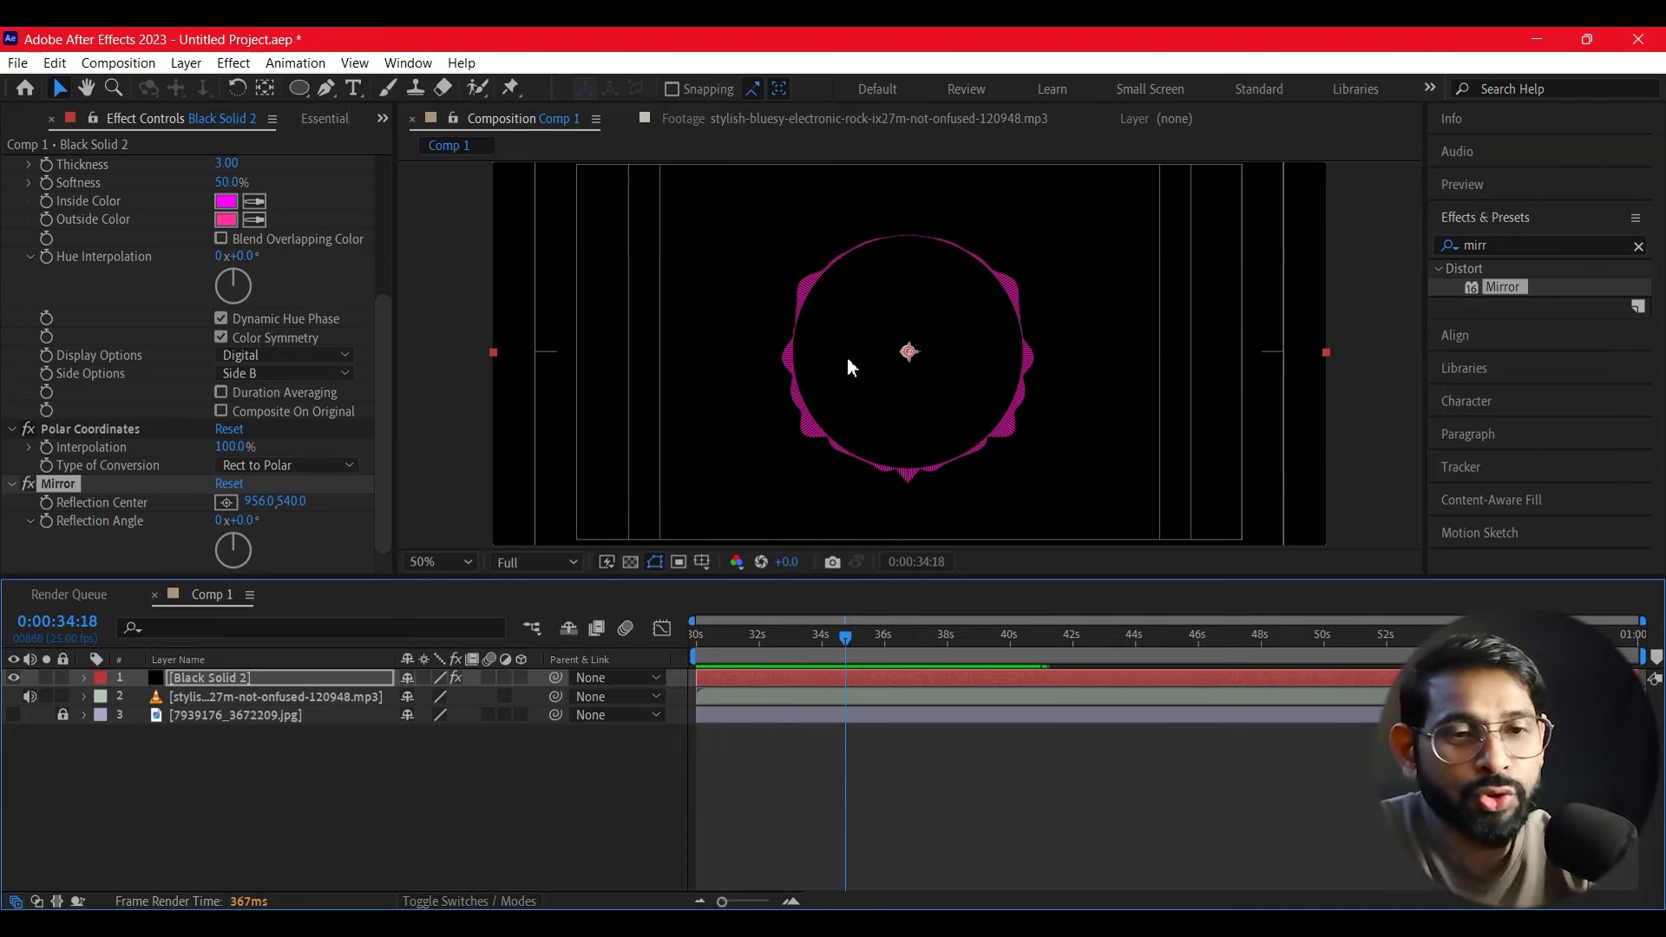
{"action": "key", "text": "slash"}
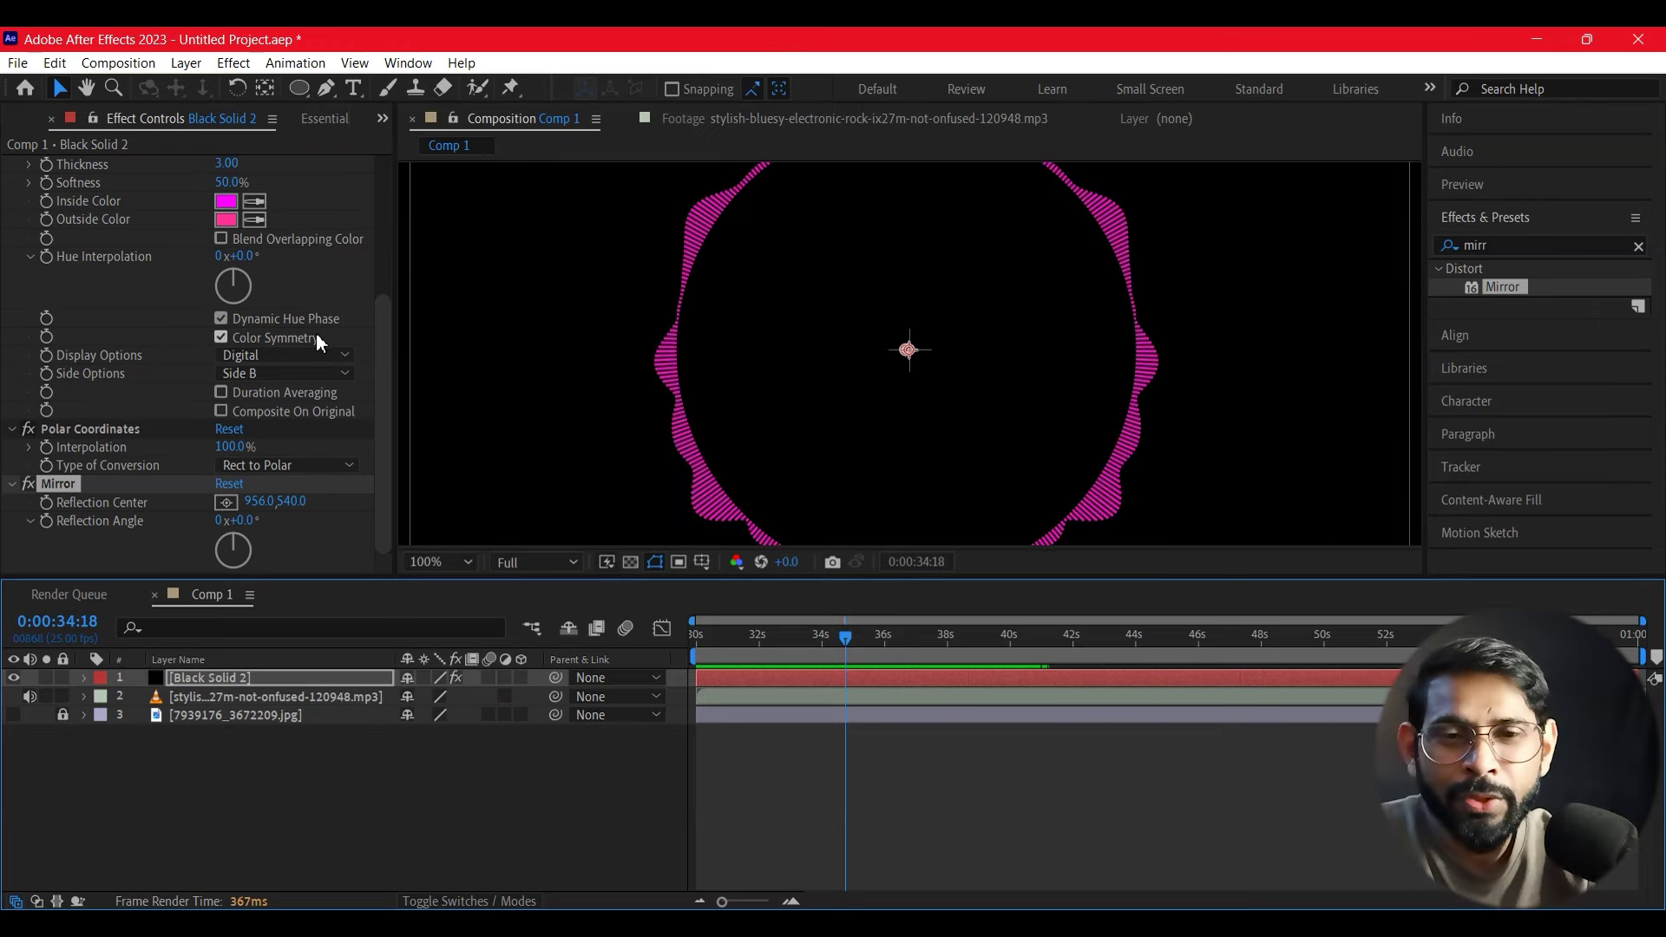
{"action": "left_click", "coordinate": [373, 356]}
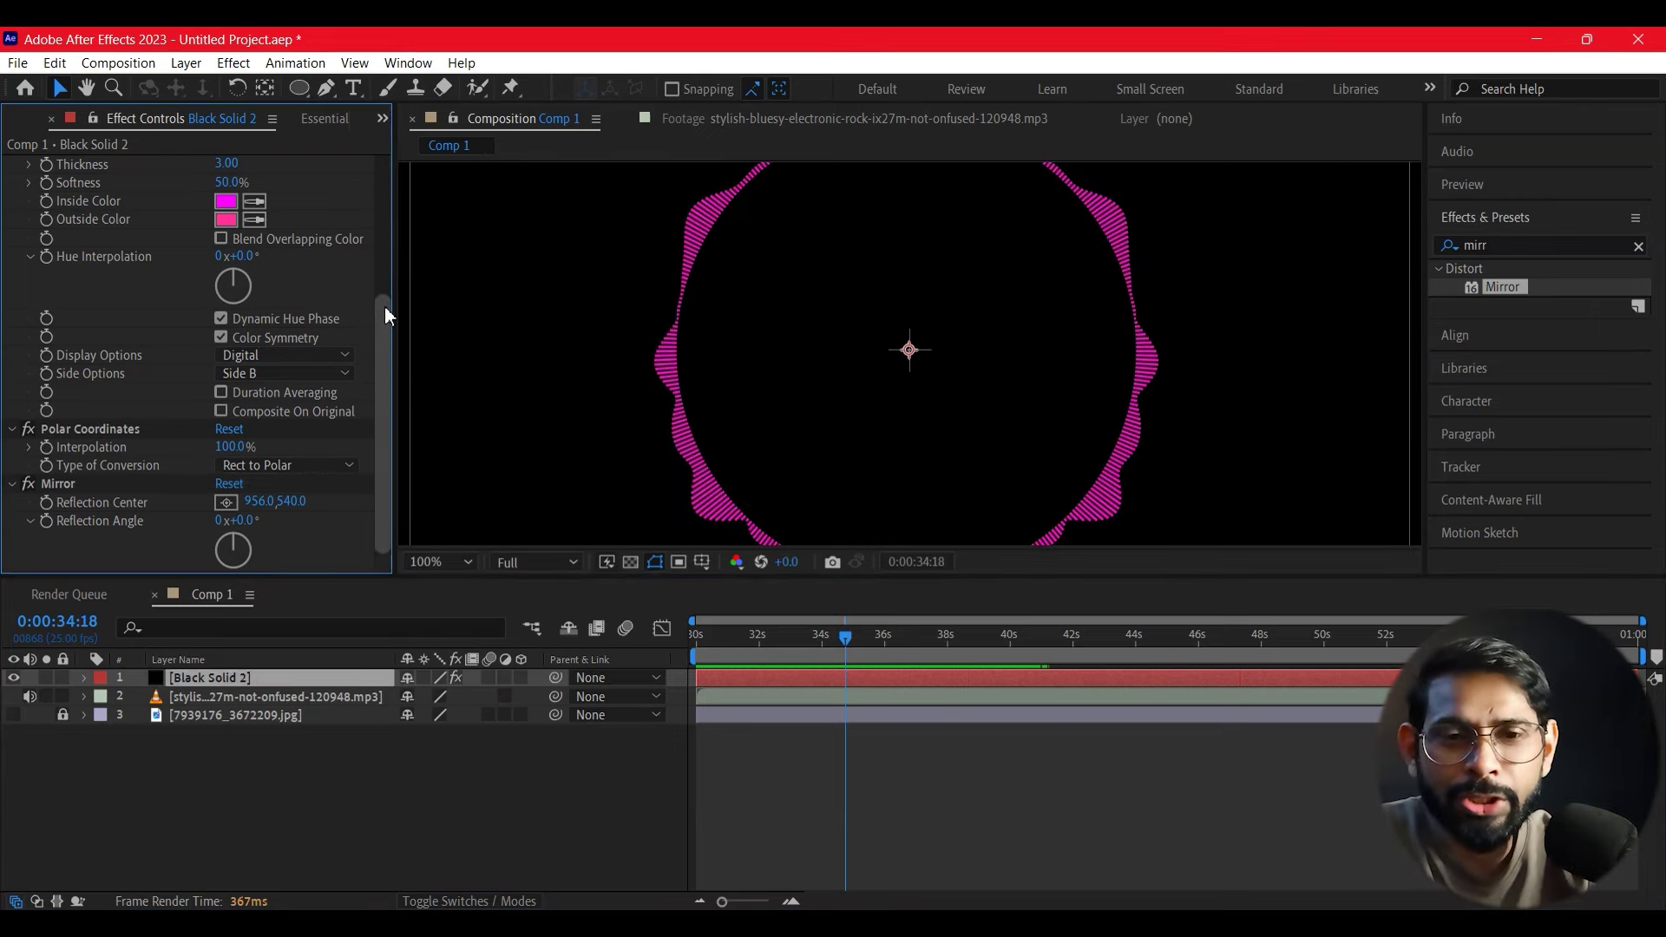
Step: Raise Audio Spectrum Frequency bands from 180 to 370
{"action": "left_click_drag", "start_coordinate": [387, 316], "coordinate": [387, 194]}
{"action": "left_click_drag", "start_coordinate": [229, 323], "coordinate": [289, 316]}
{"action": "left_click_drag", "start_coordinate": [414, 301], "coordinate": [420, 299]}
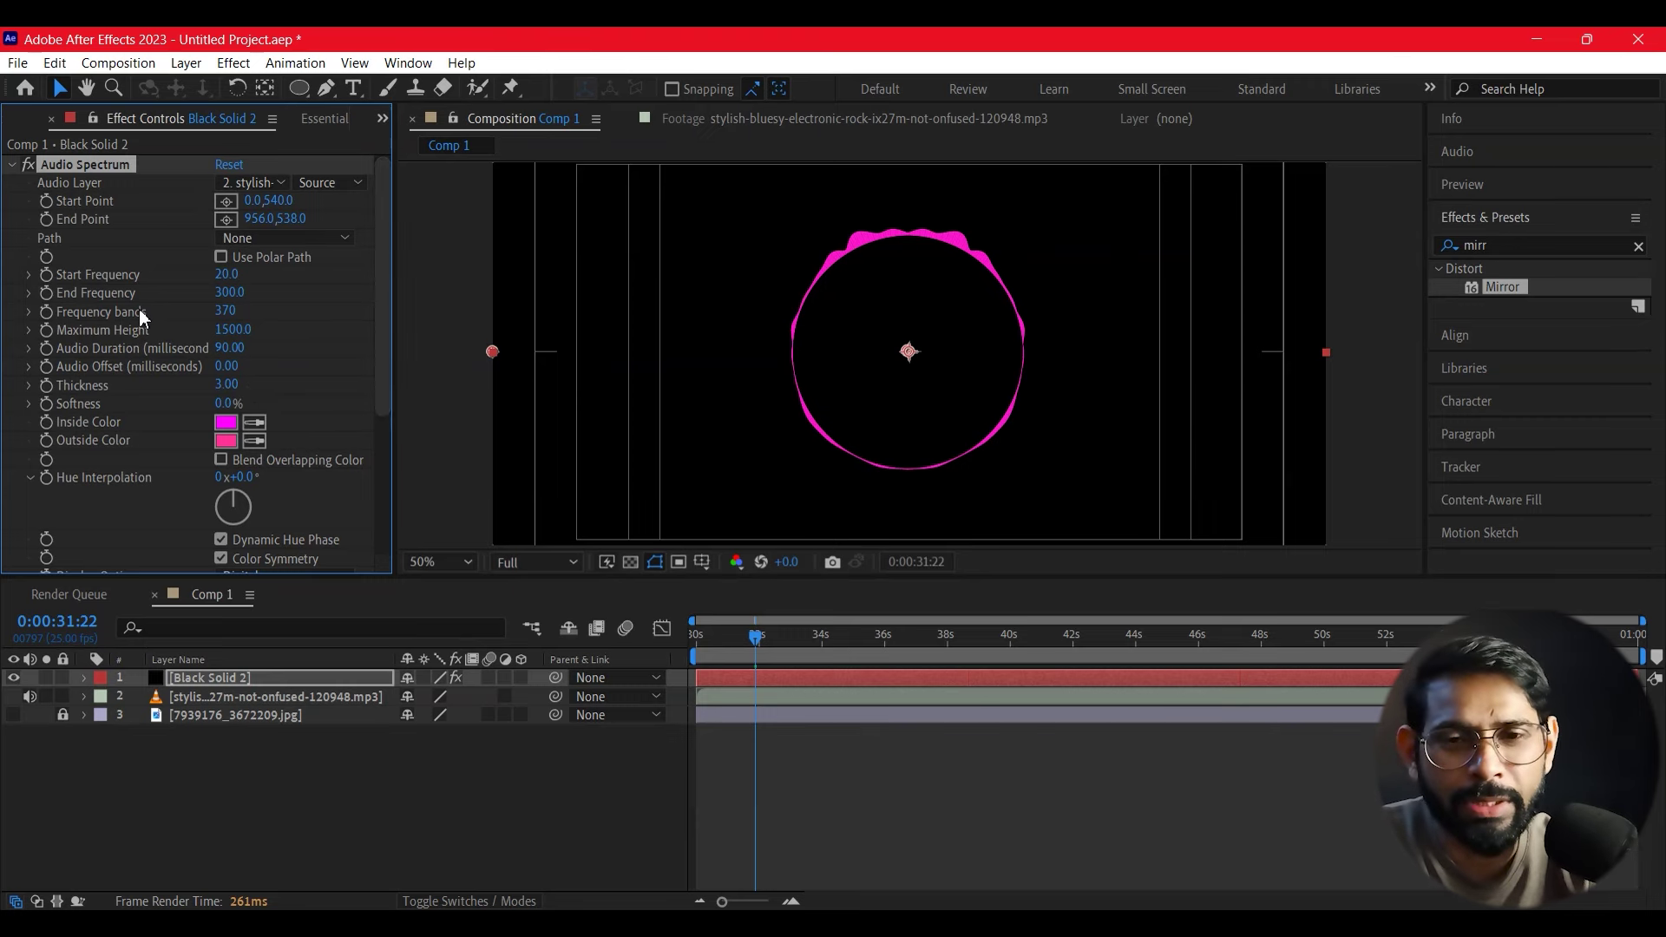
Step: Start editing the Audio Spectrum Frequency bands value, currently 370
{"action": "left_click", "coordinate": [224, 312]}
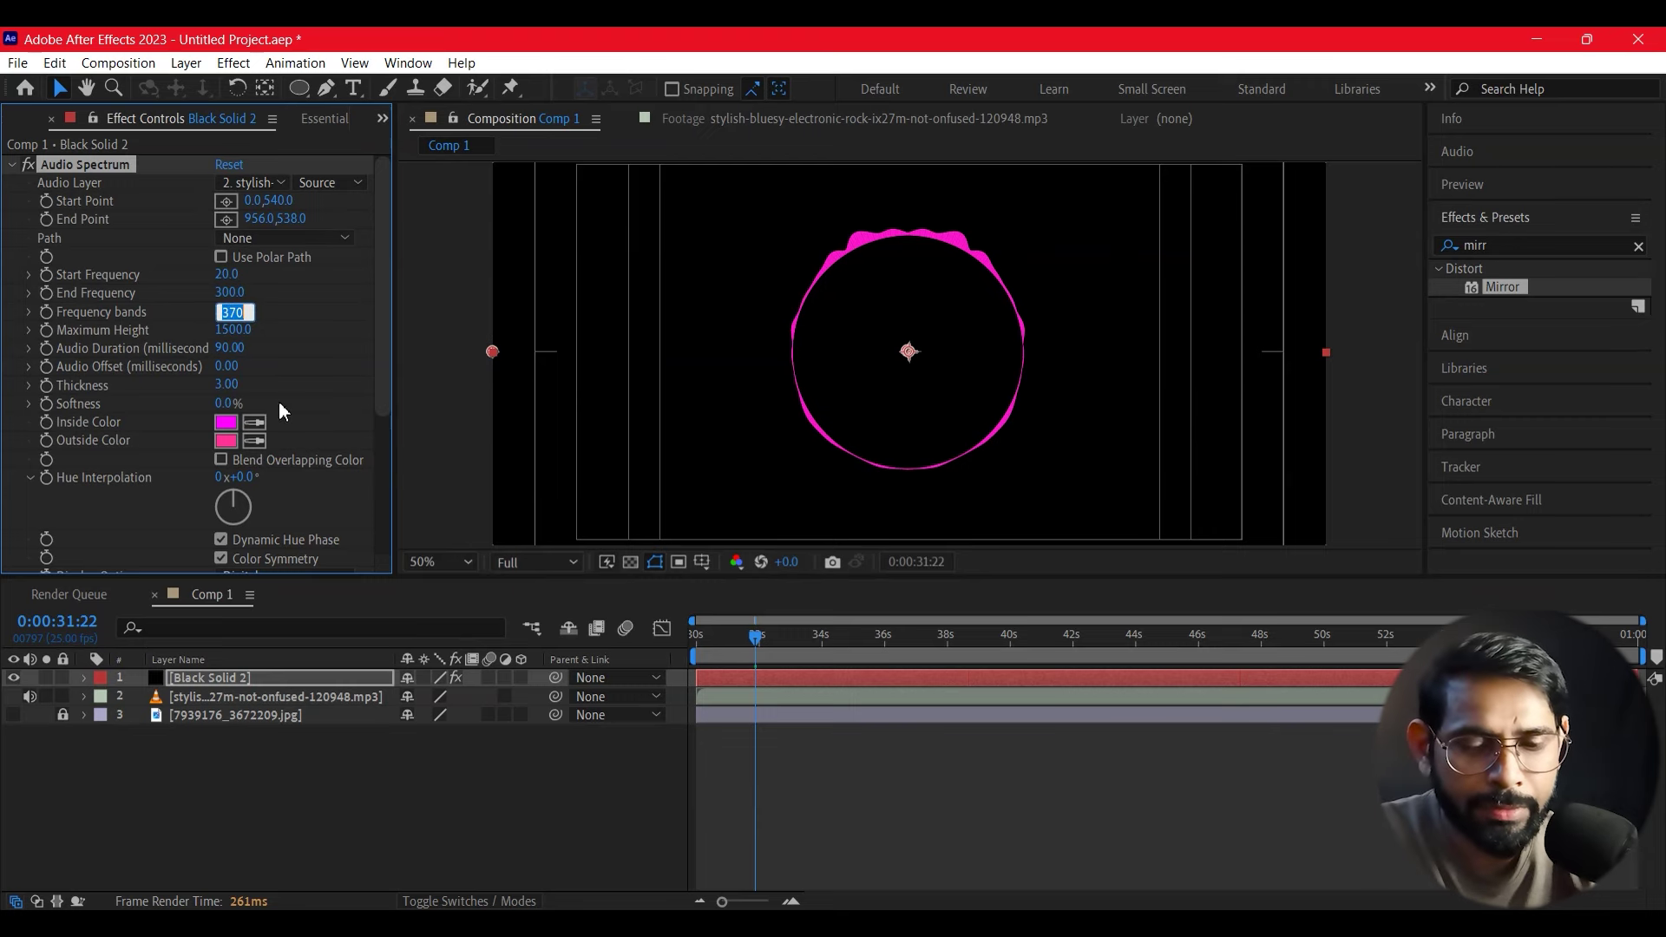
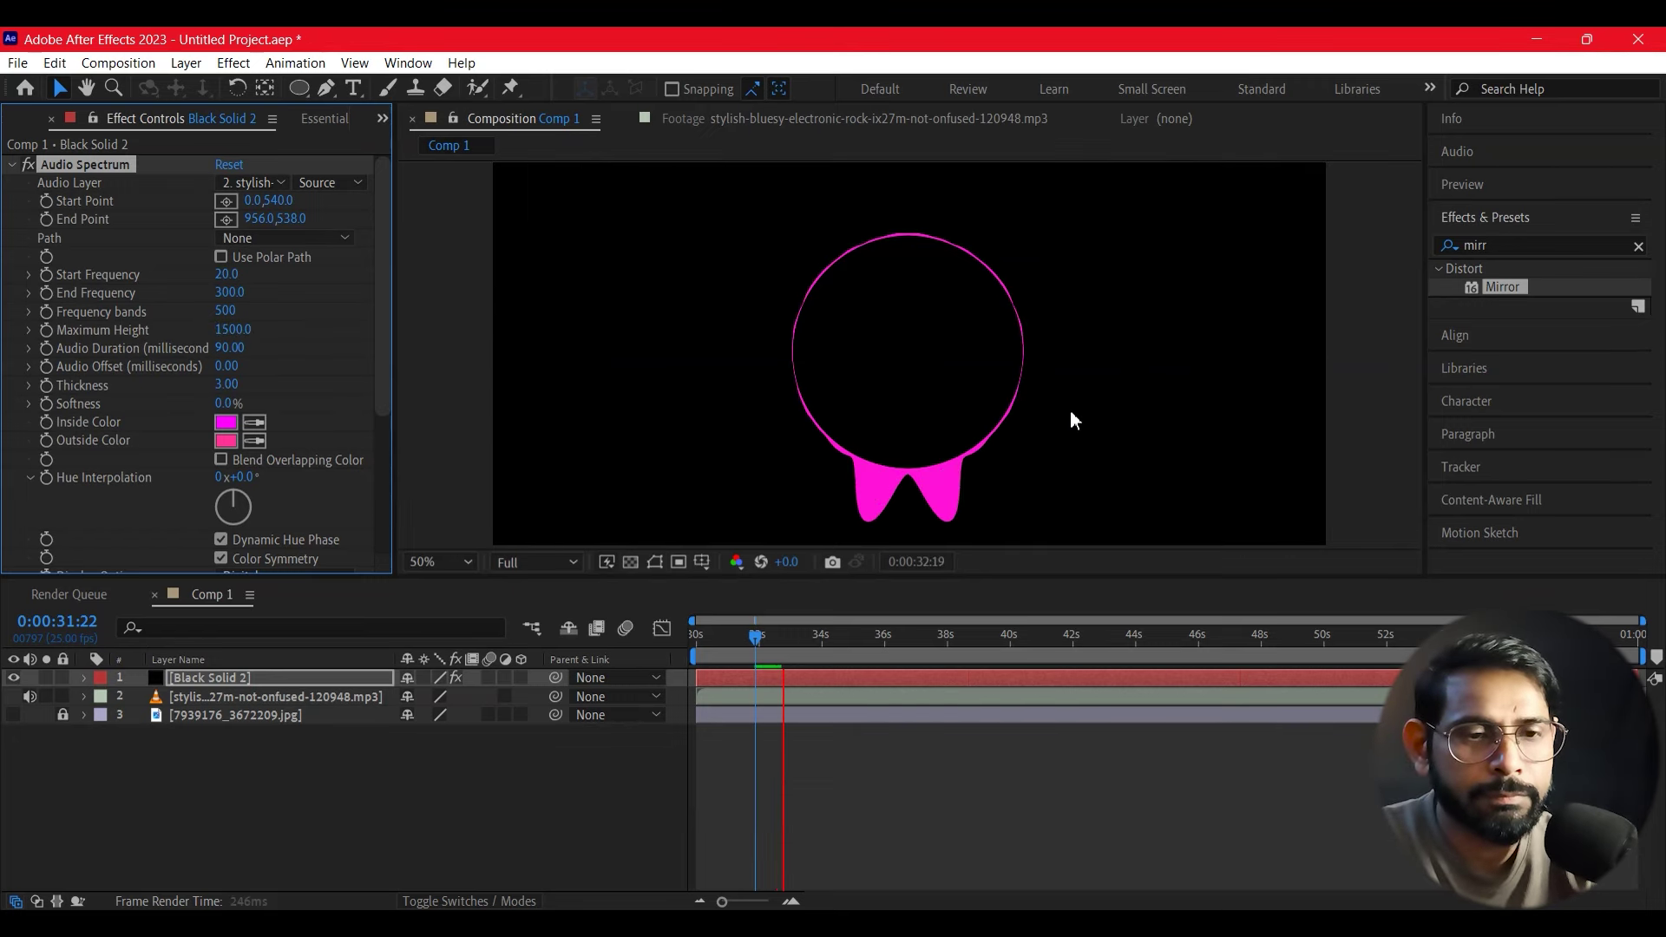
Step: Set the Audio Spectrum Inside Color to FFFFFF and sample white for the Outside Color
{"action": "key", "text": "space"}
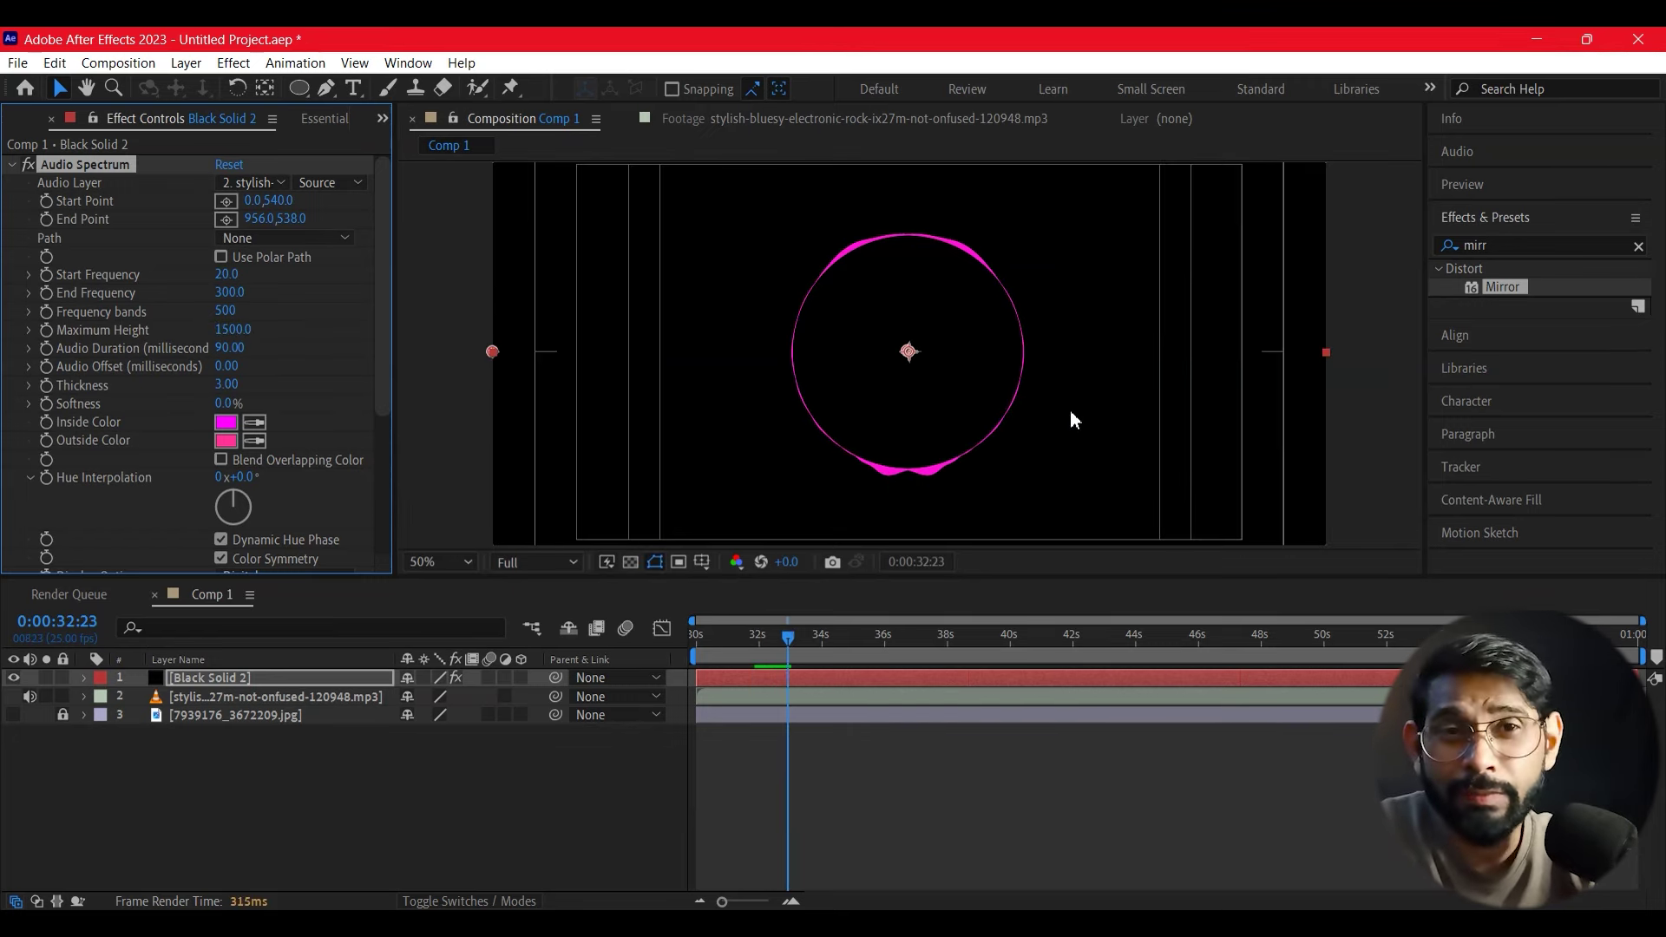
{"action": "mouse_move", "coordinate": [690, 647]}
{"action": "left_mouse_down"}
{"action": "mouse_move", "coordinate": [787, 654]}
{"action": "mouse_move", "coordinate": [756, 653]}
{"action": "left_mouse_up"}
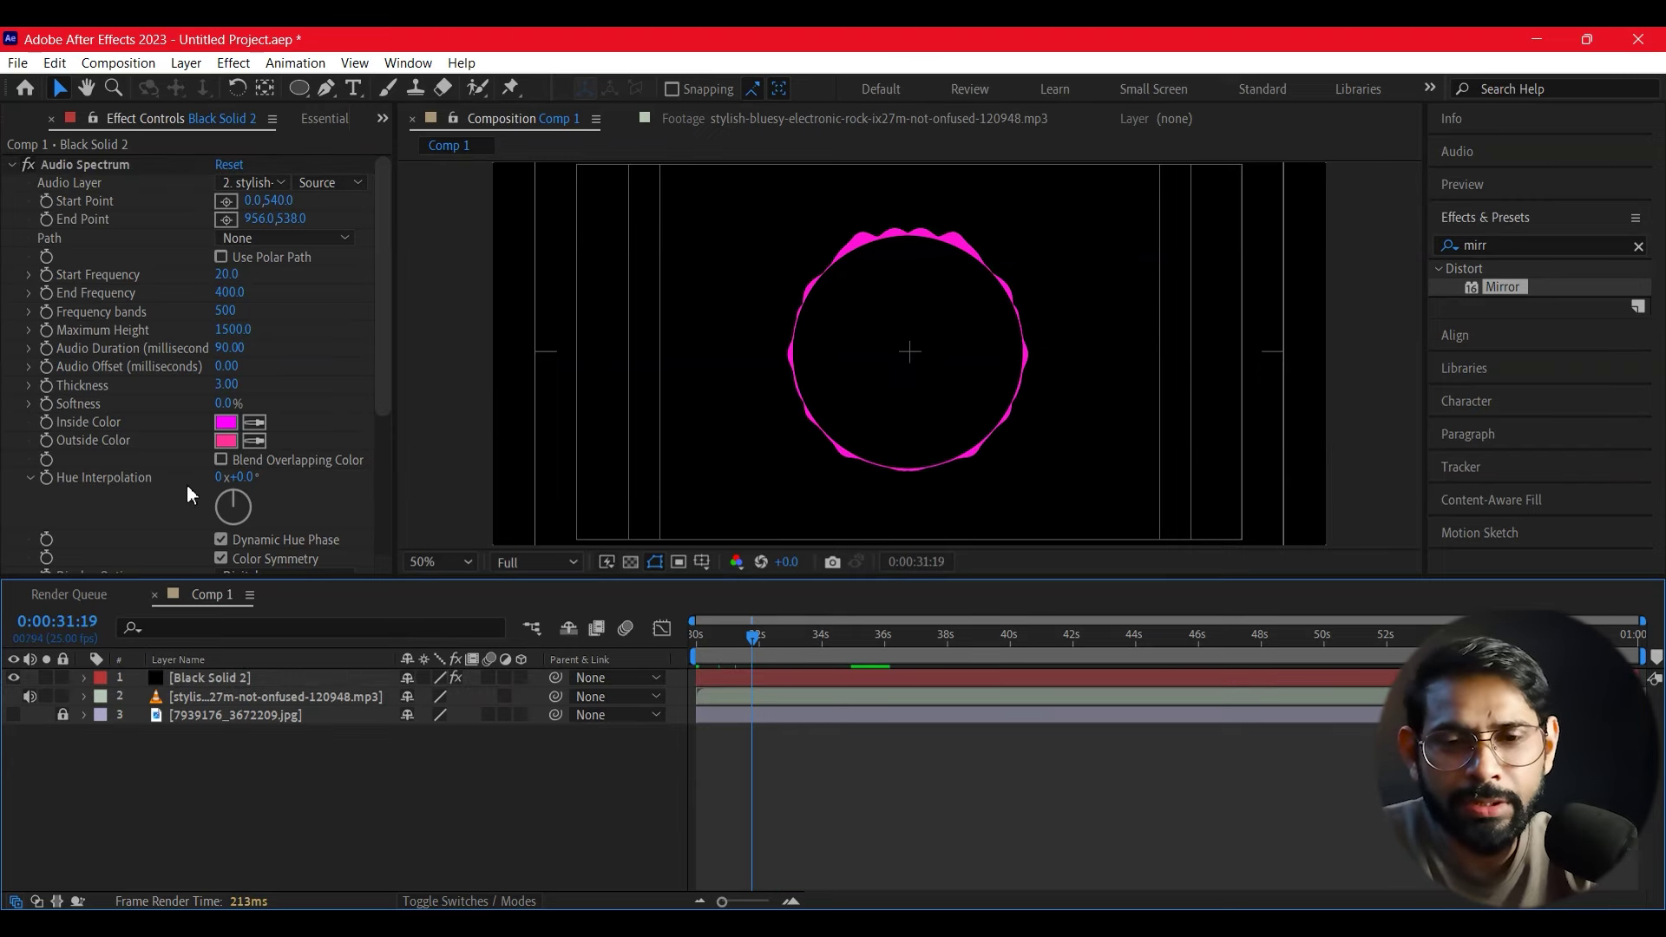
{"action": "left_click", "coordinate": [226, 423]}
{"action": "type", "text": "ffffff"}
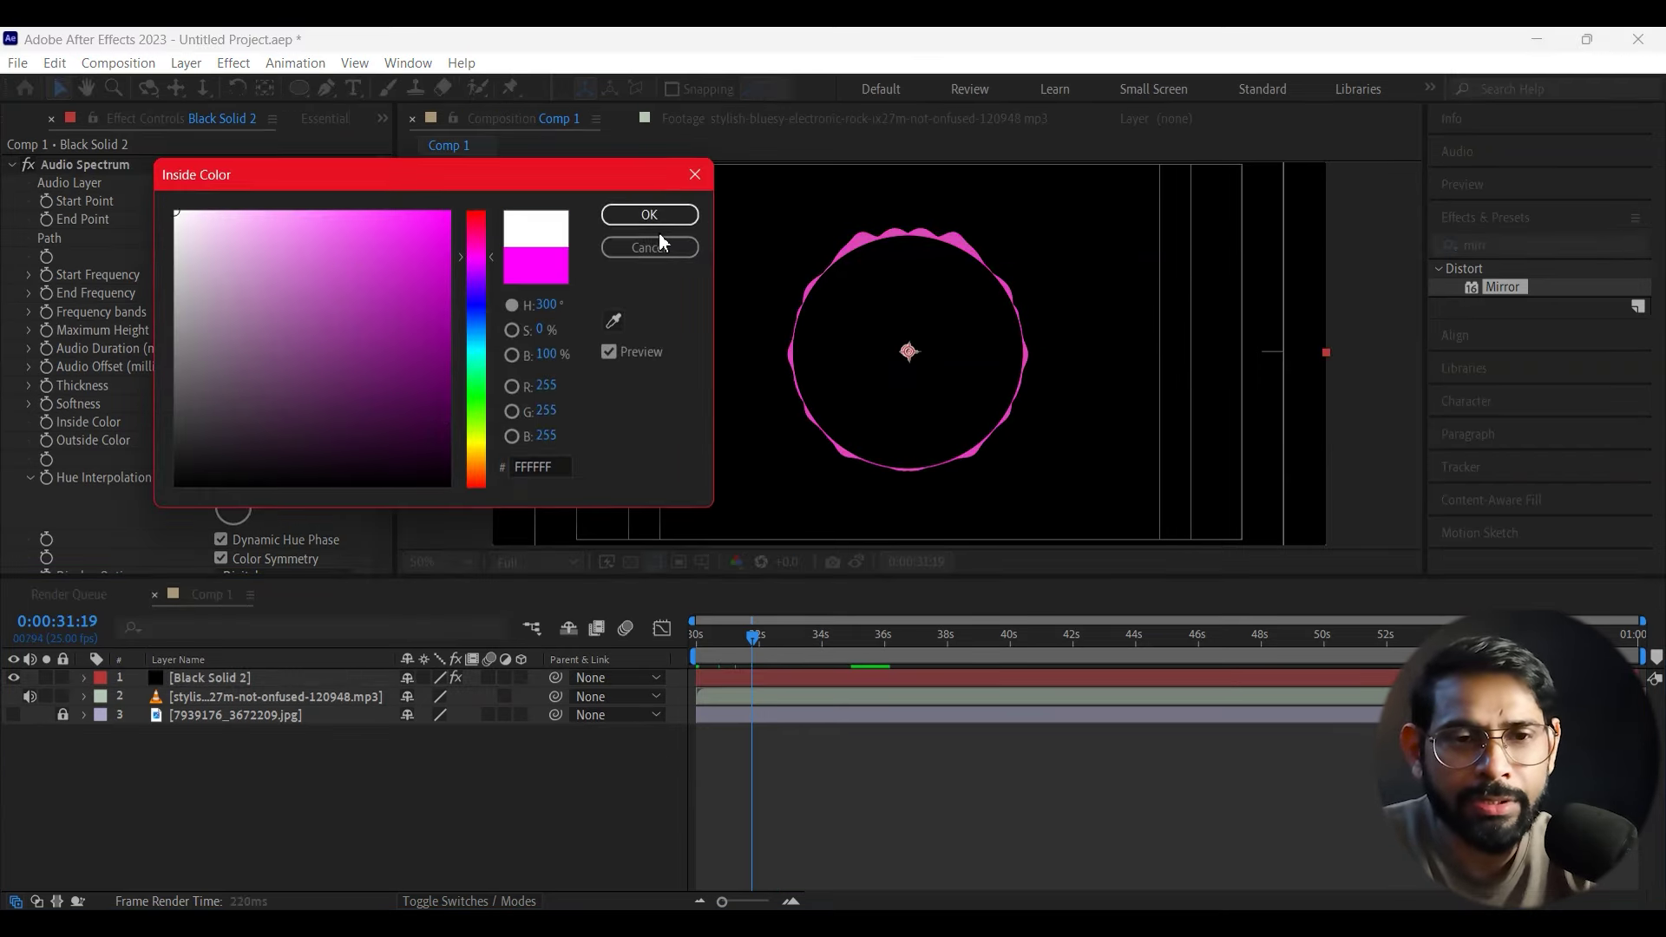
{"action": "left_click", "coordinate": [670, 221]}
{"action": "left_click", "coordinate": [254, 440]}
{"action": "left_click", "coordinate": [247, 429]}
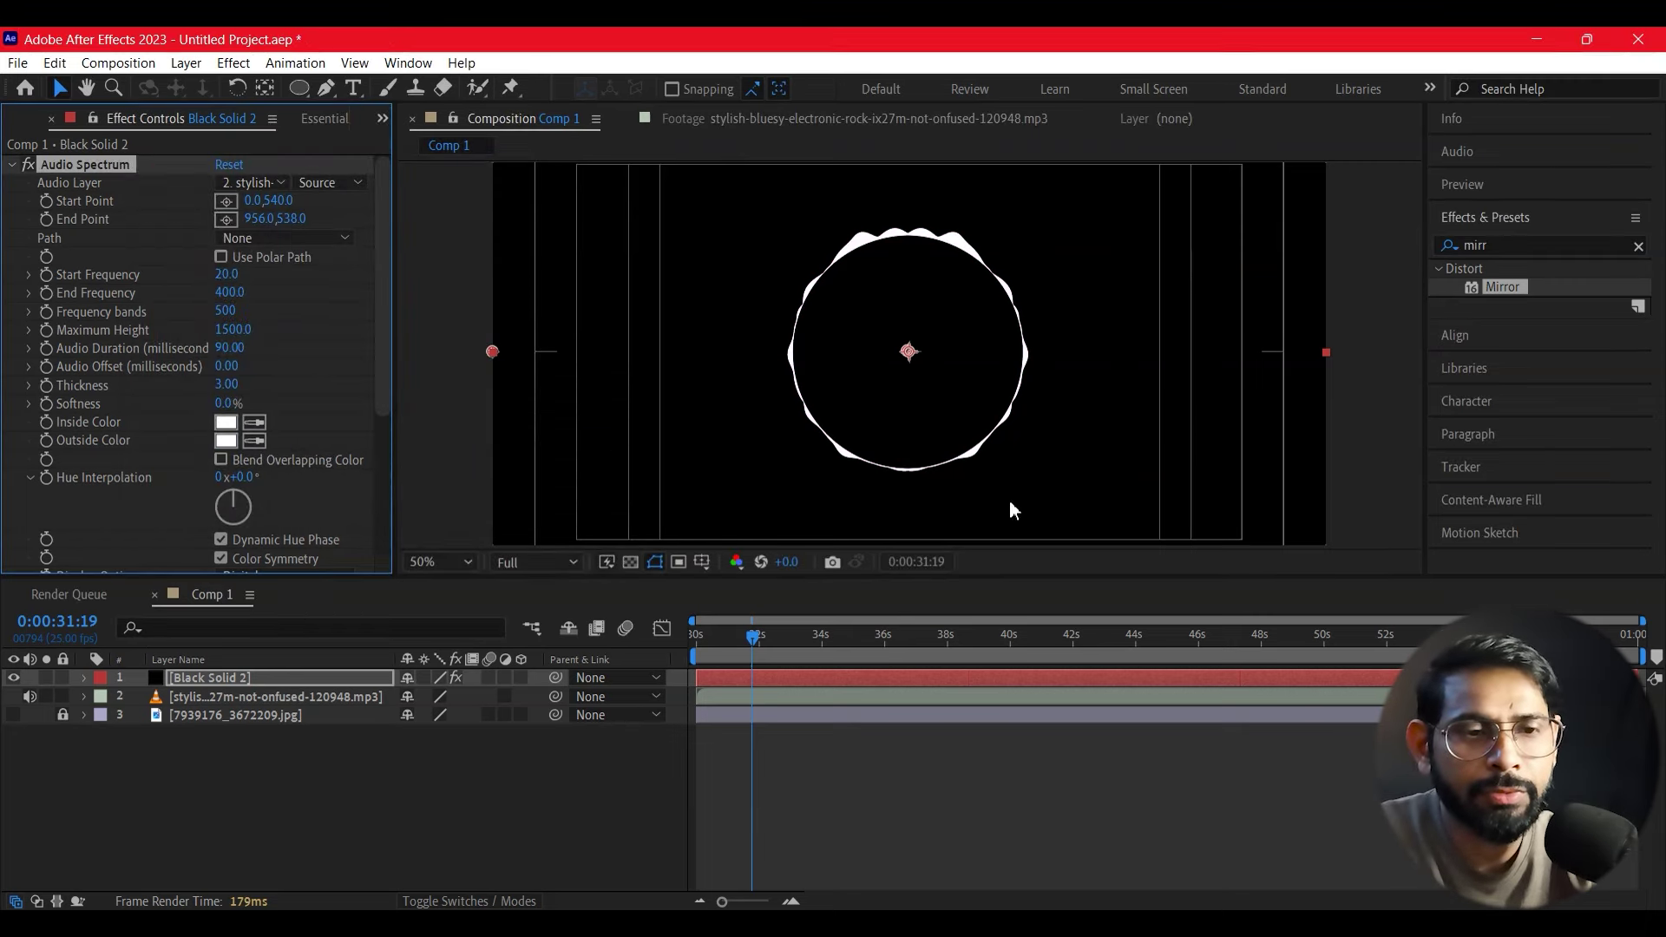
Step: Preview the white spectrum, then return to the start of the composition
{"action": "left_click", "coordinate": [1098, 402]}
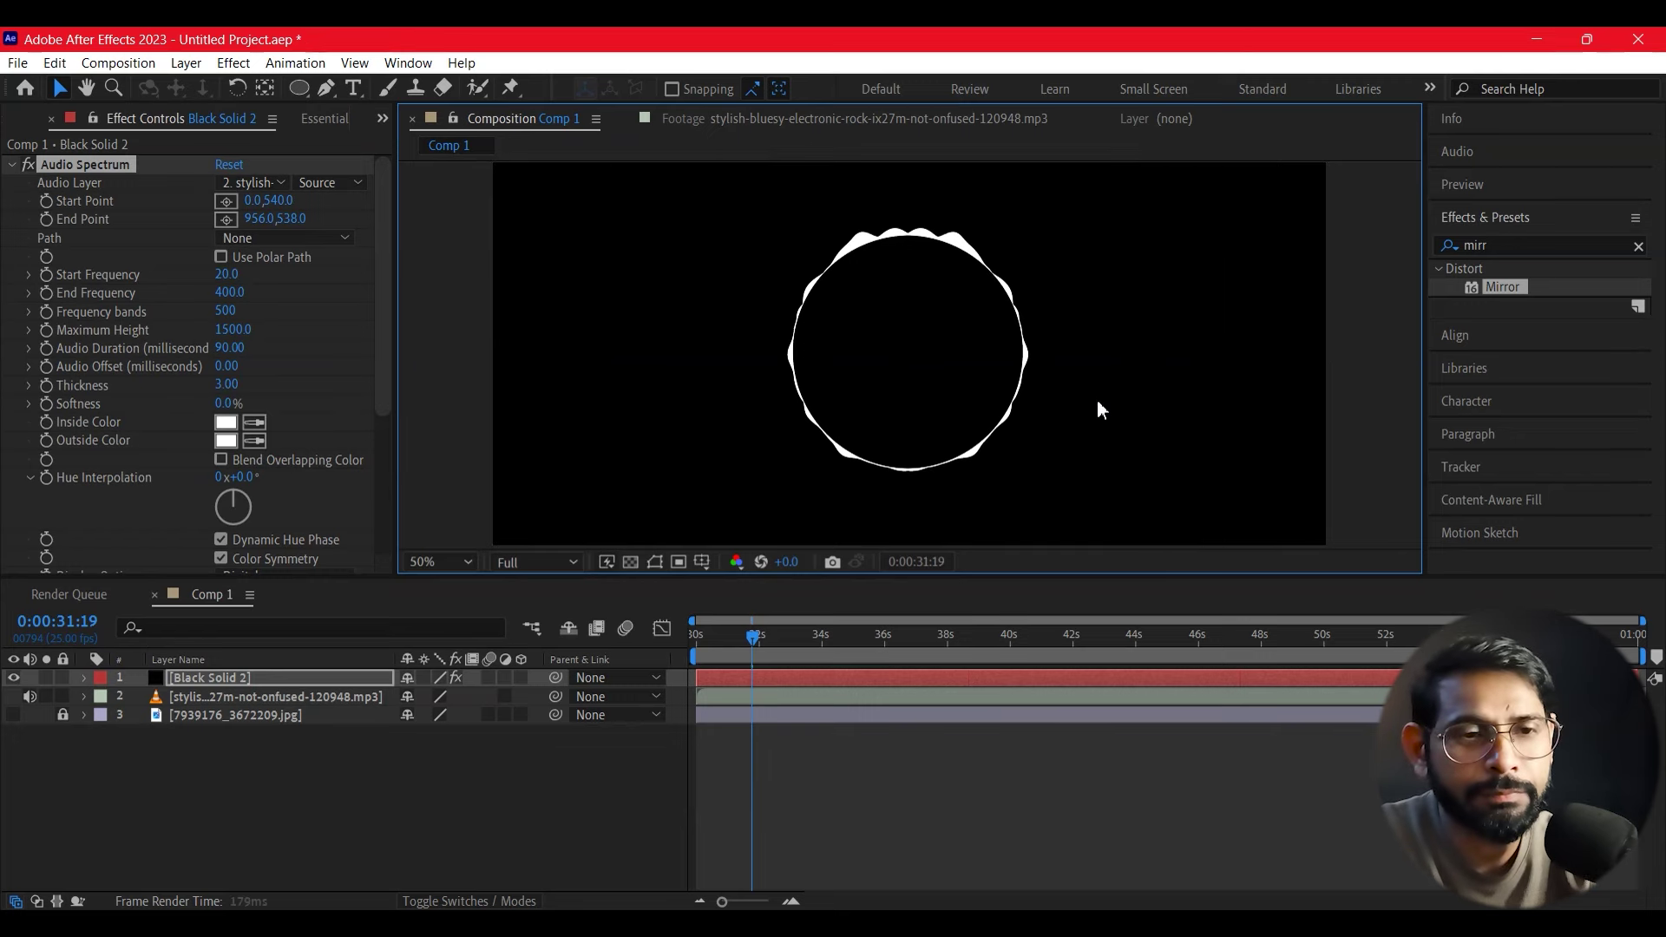
{"action": "key", "text": "space"}
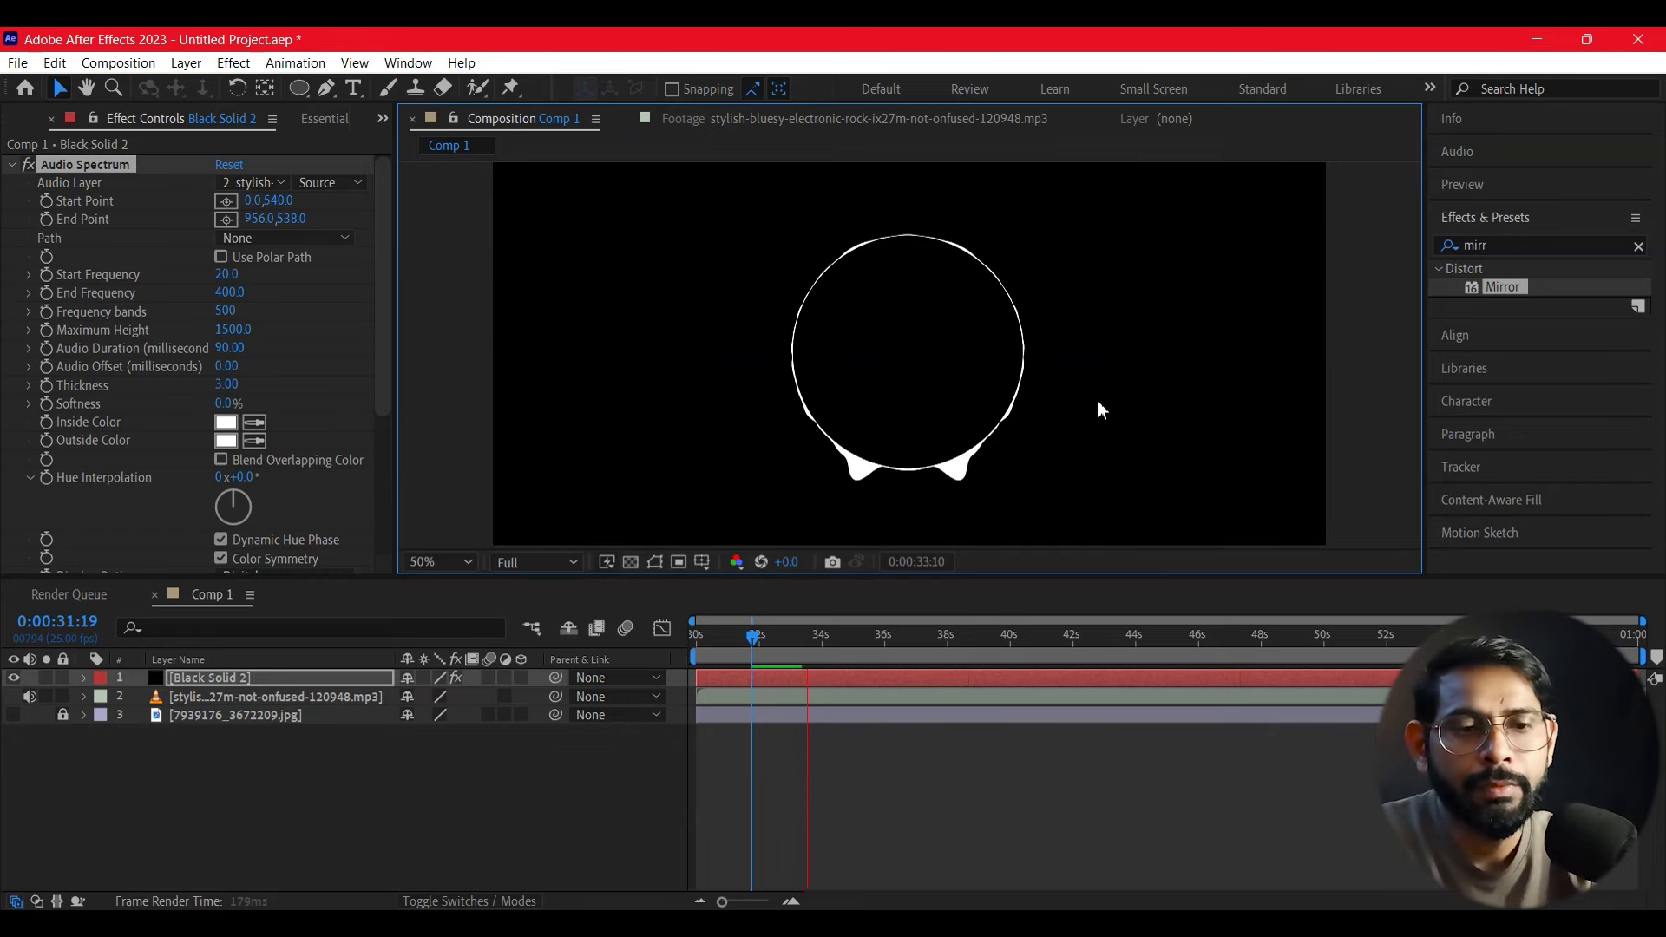
{"action": "key", "text": "space"}
{"action": "key", "text": "Home"}
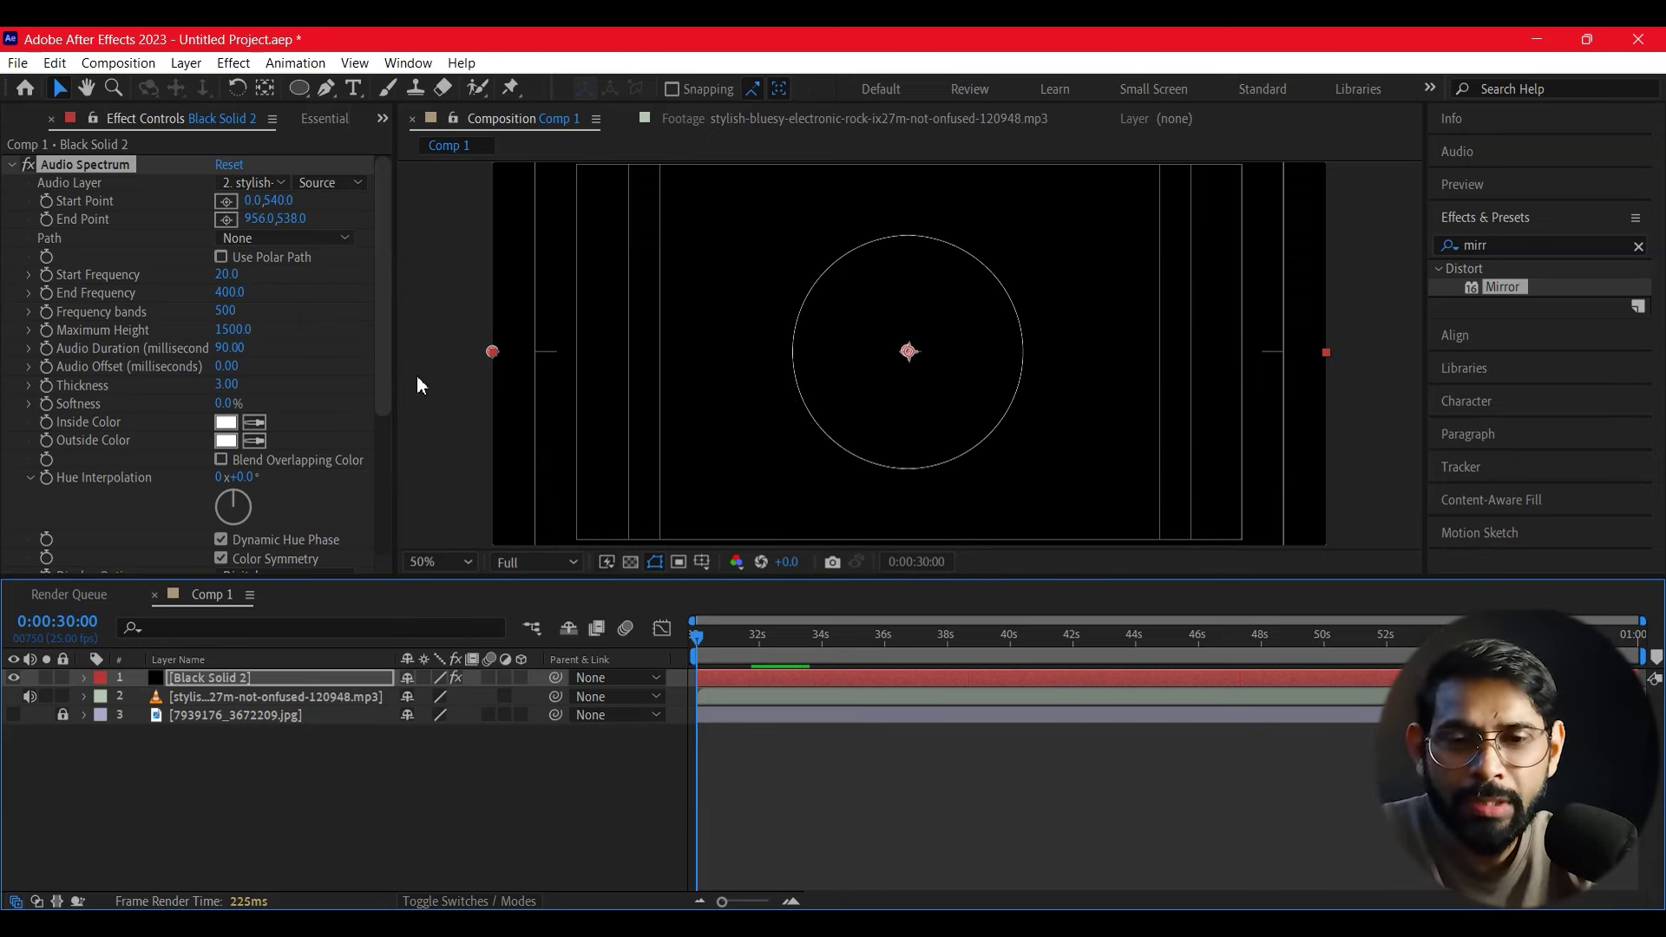
{"action": "mouse_move", "coordinate": [389, 364]}
{"action": "left_mouse_down"}
{"action": "mouse_move", "coordinate": [385, 501]}
{"action": "mouse_move", "coordinate": [388, 407]}
{"action": "left_mouse_up"}
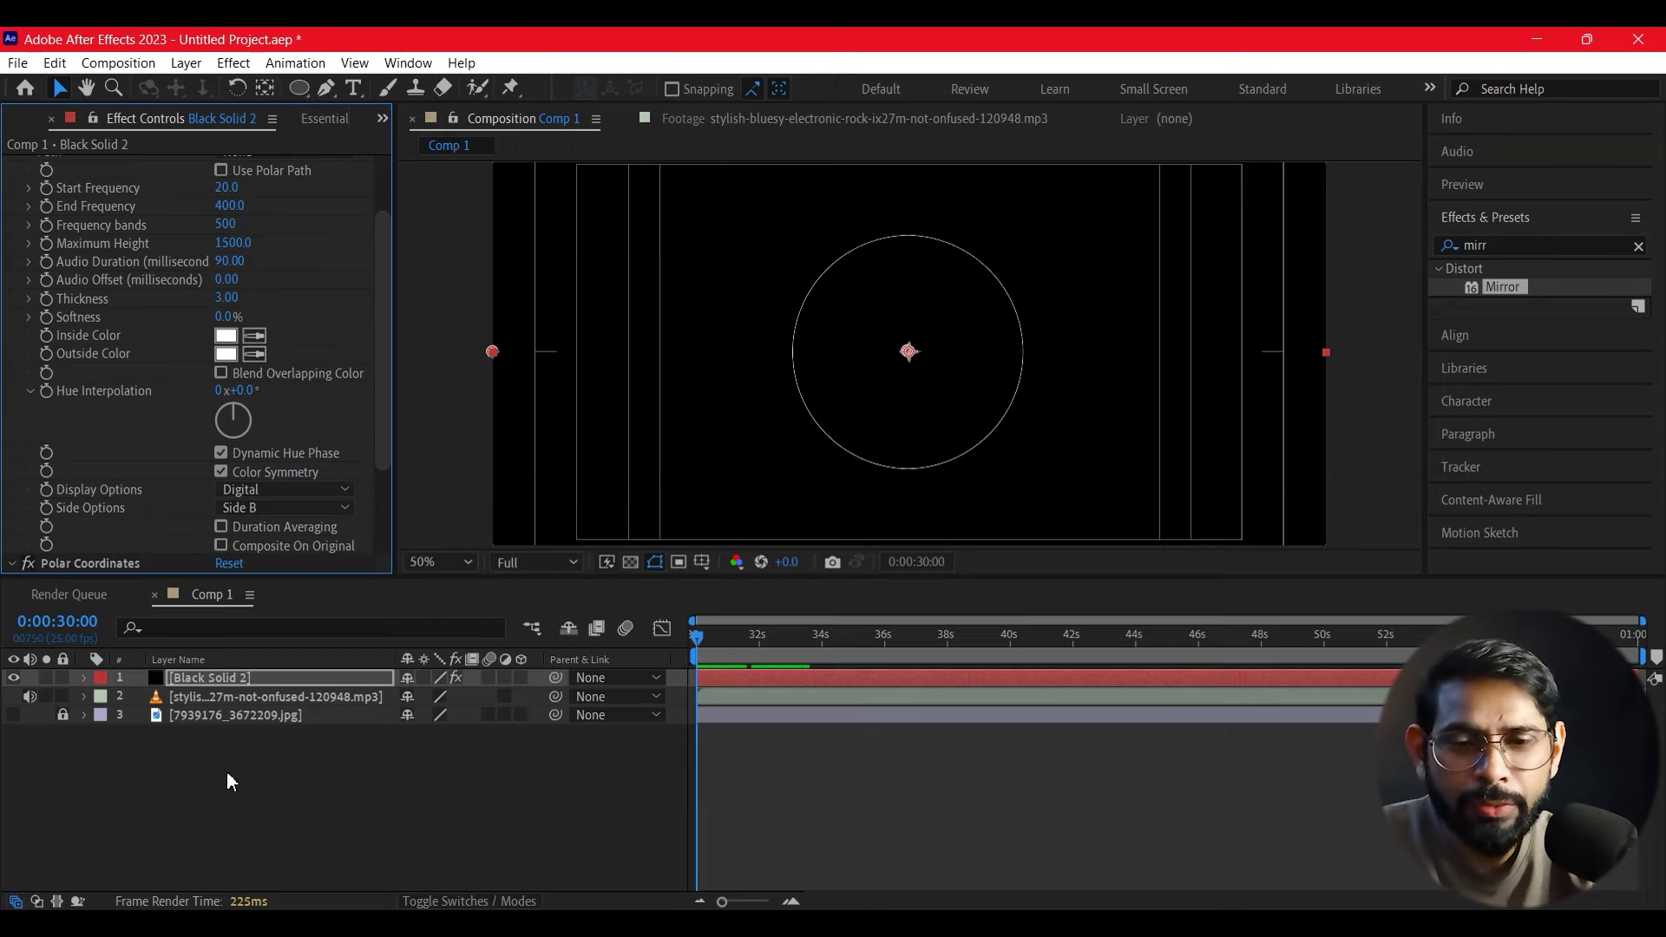
Step: Duplicate Black Solid 2 and set the copy's Frequency bands to 180
{"action": "left_click", "coordinate": [202, 756]}
{"action": "left_click", "coordinate": [204, 680]}
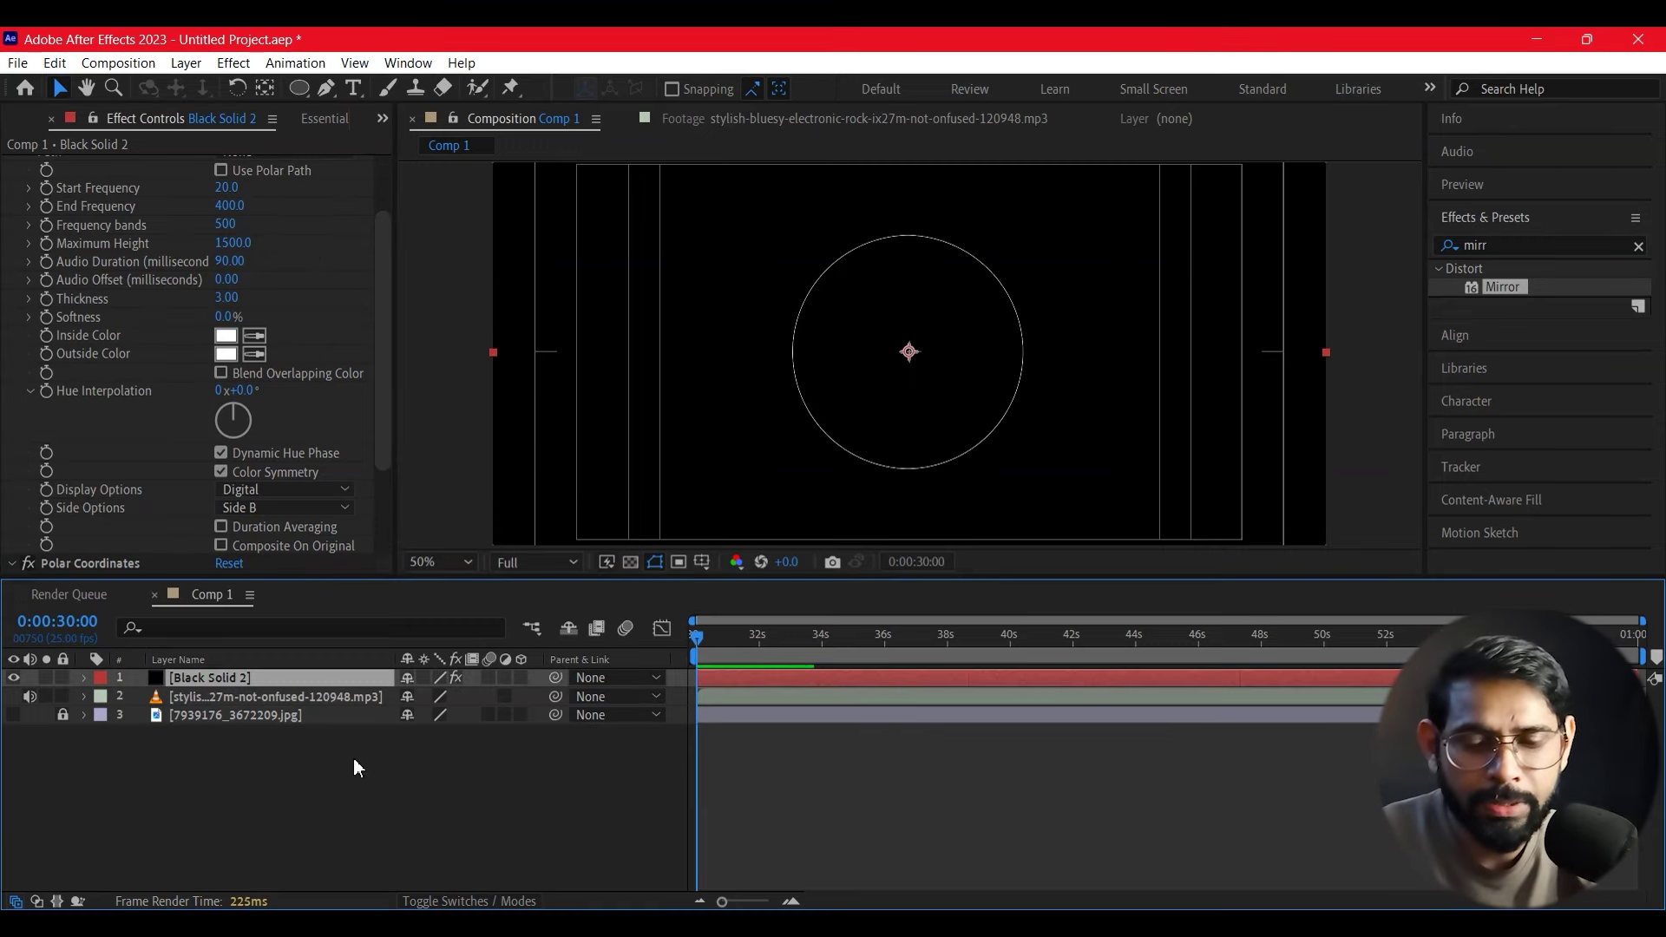
{"action": "key", "text": "ctrl+d"}
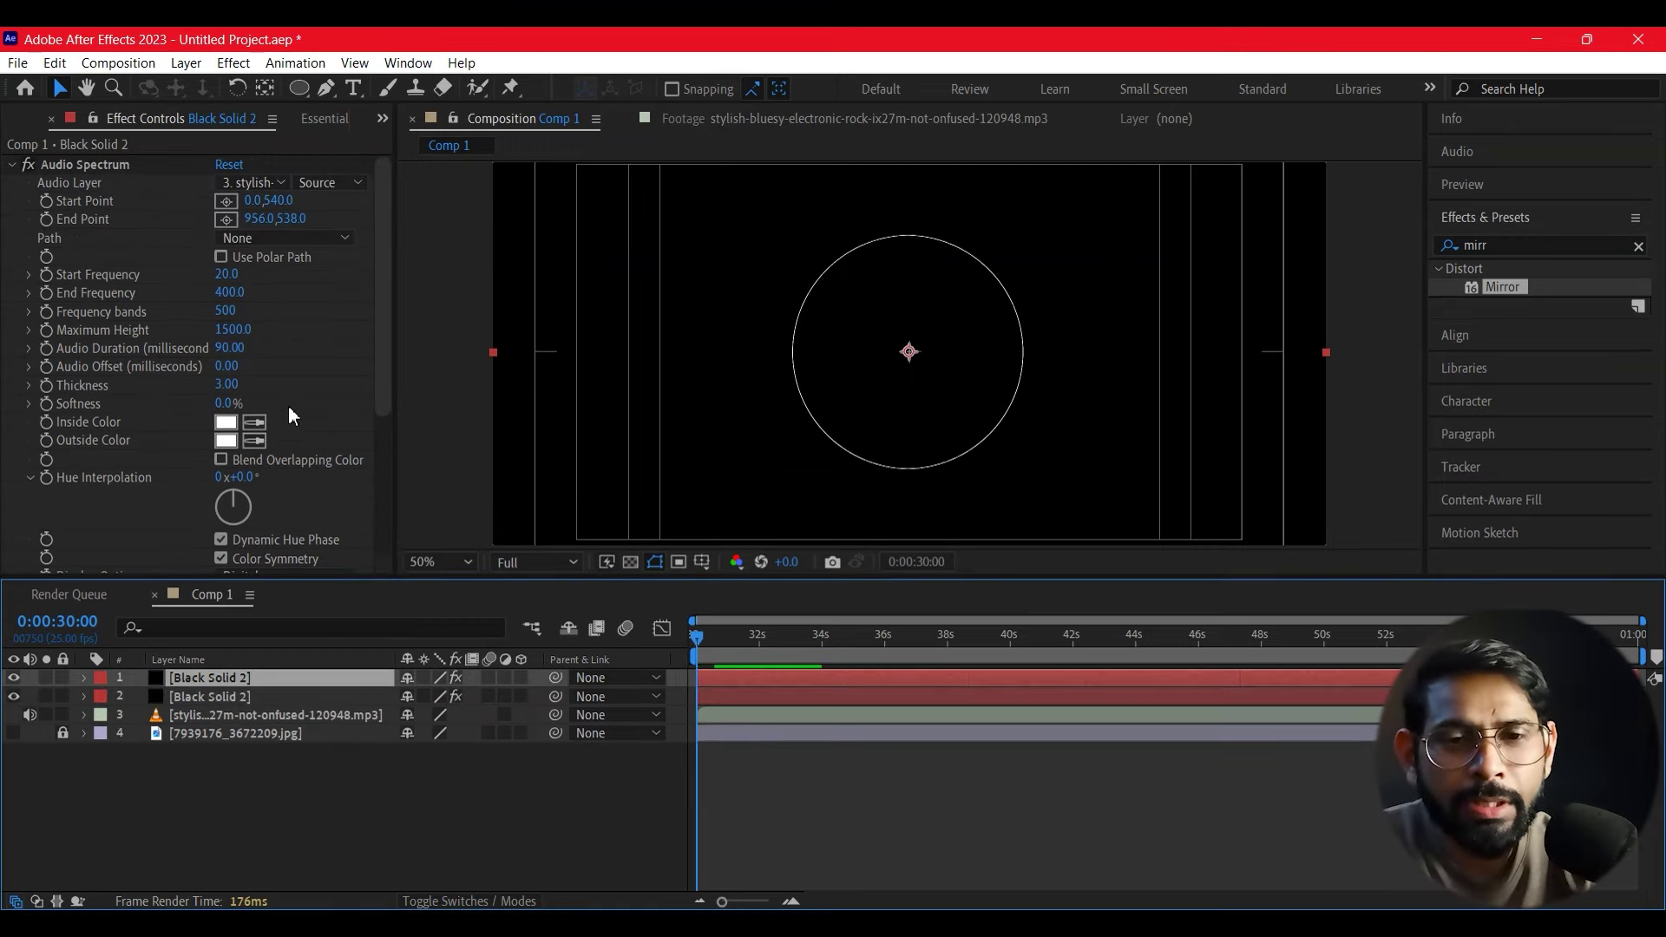
{"action": "mouse_move", "coordinate": [387, 298]}
{"action": "left_mouse_down"}
{"action": "mouse_move", "coordinate": [378, 409]}
{"action": "mouse_move", "coordinate": [368, 260]}
{"action": "left_mouse_up"}
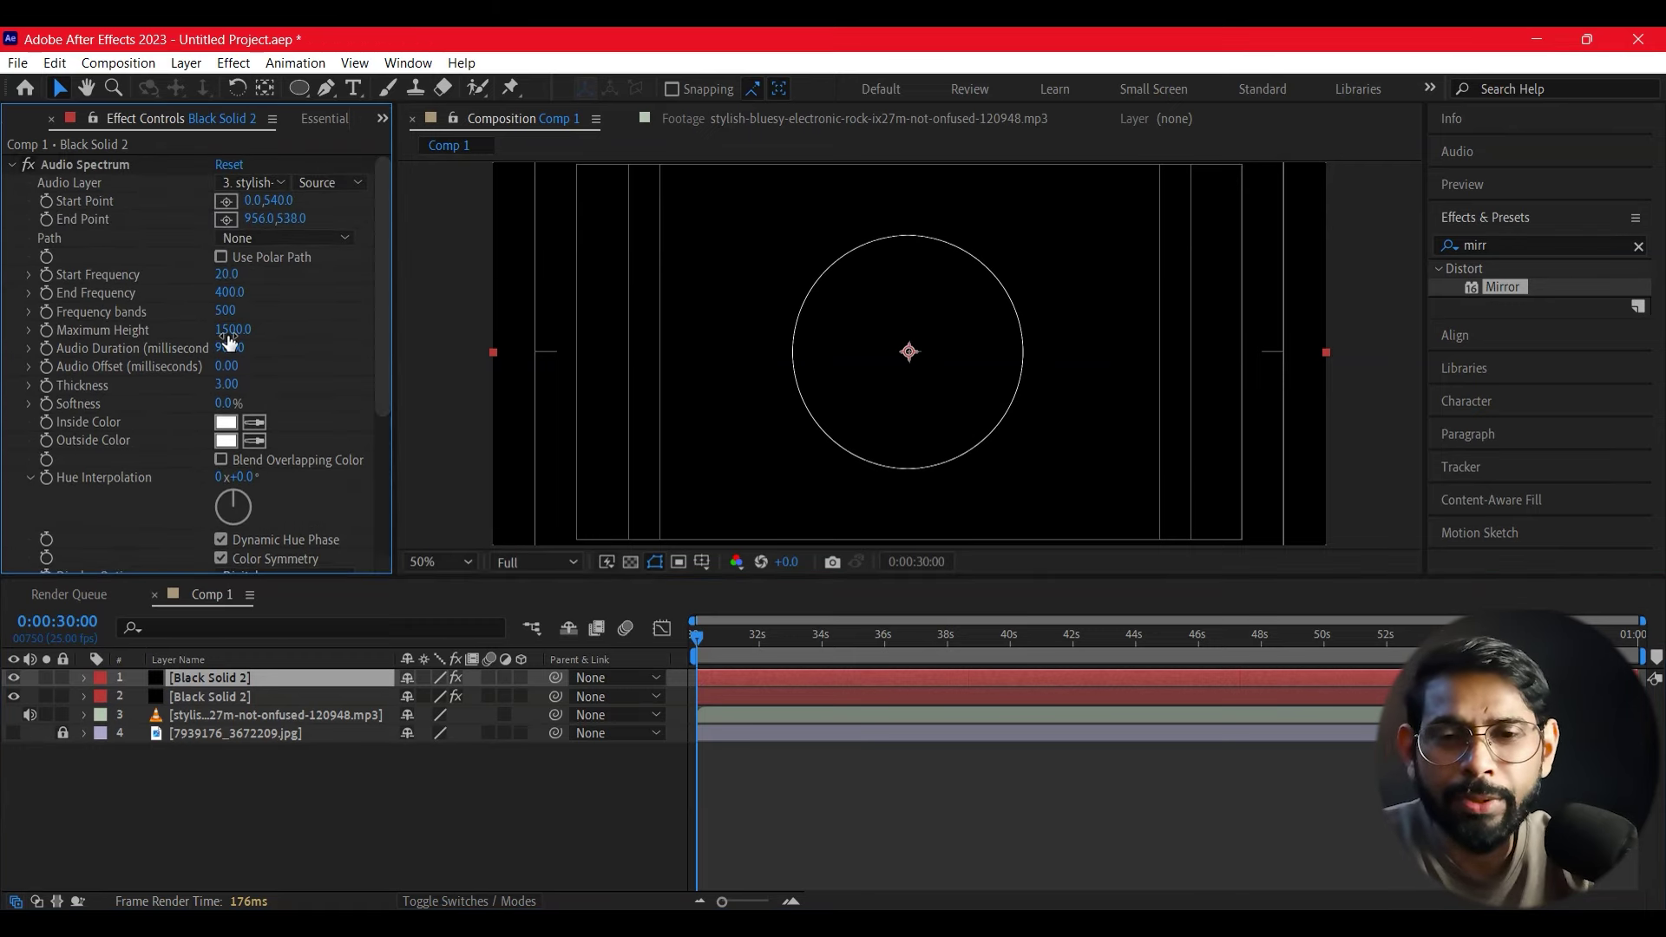
{"action": "left_click", "coordinate": [227, 311]}
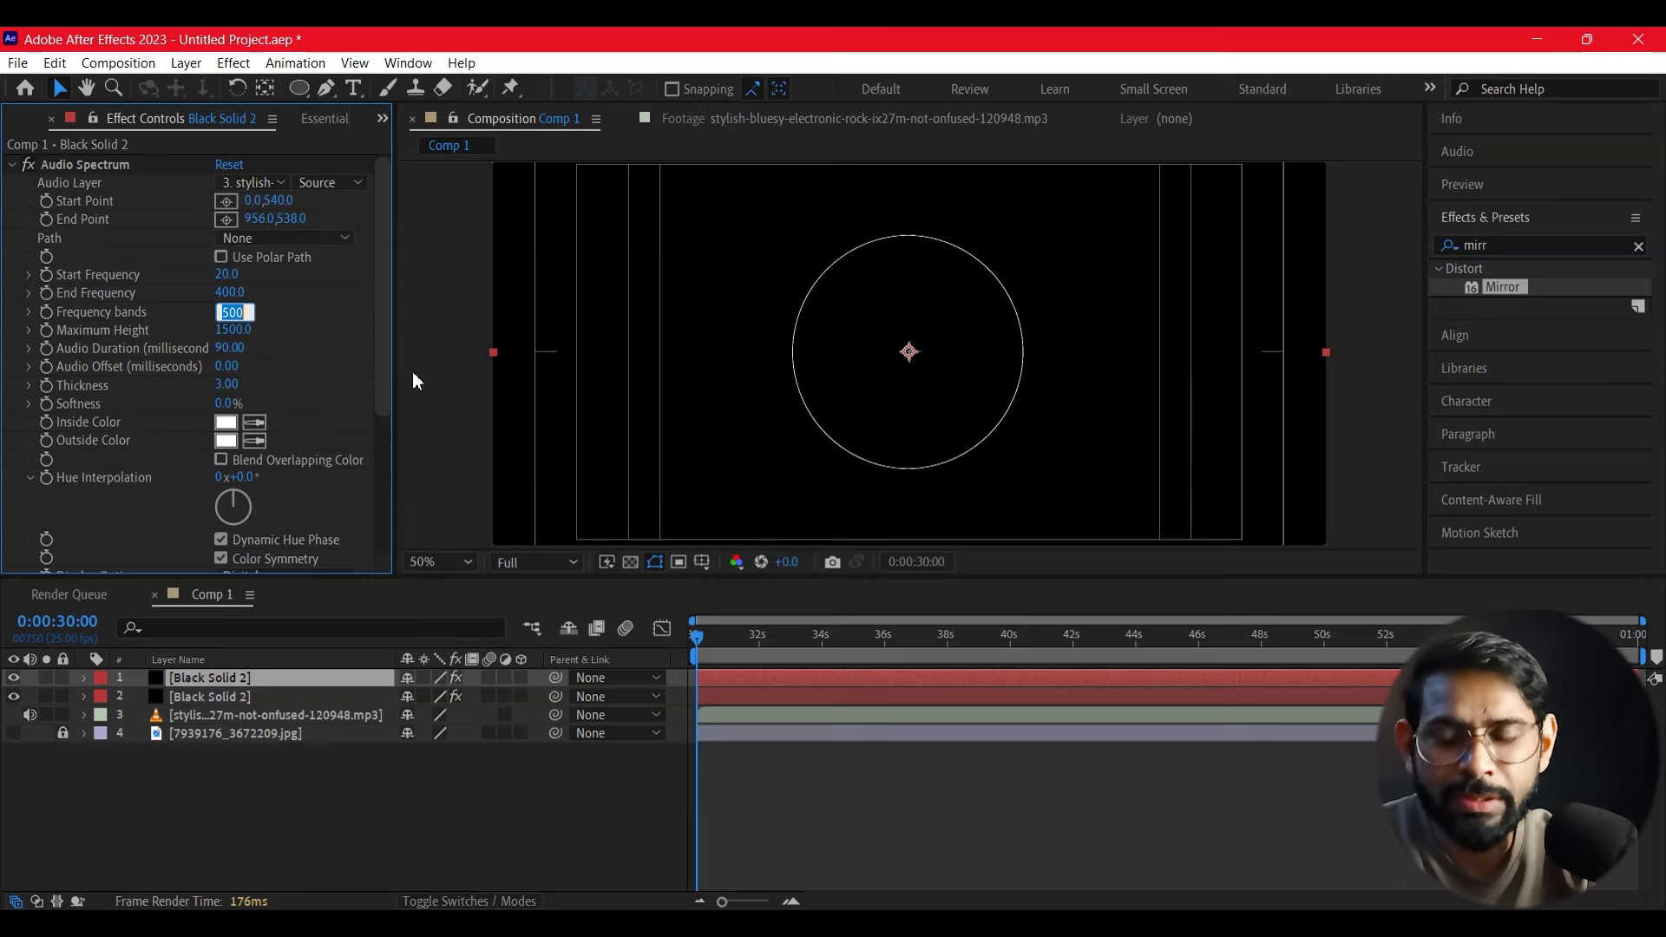
{"action": "type", "text": "180"}
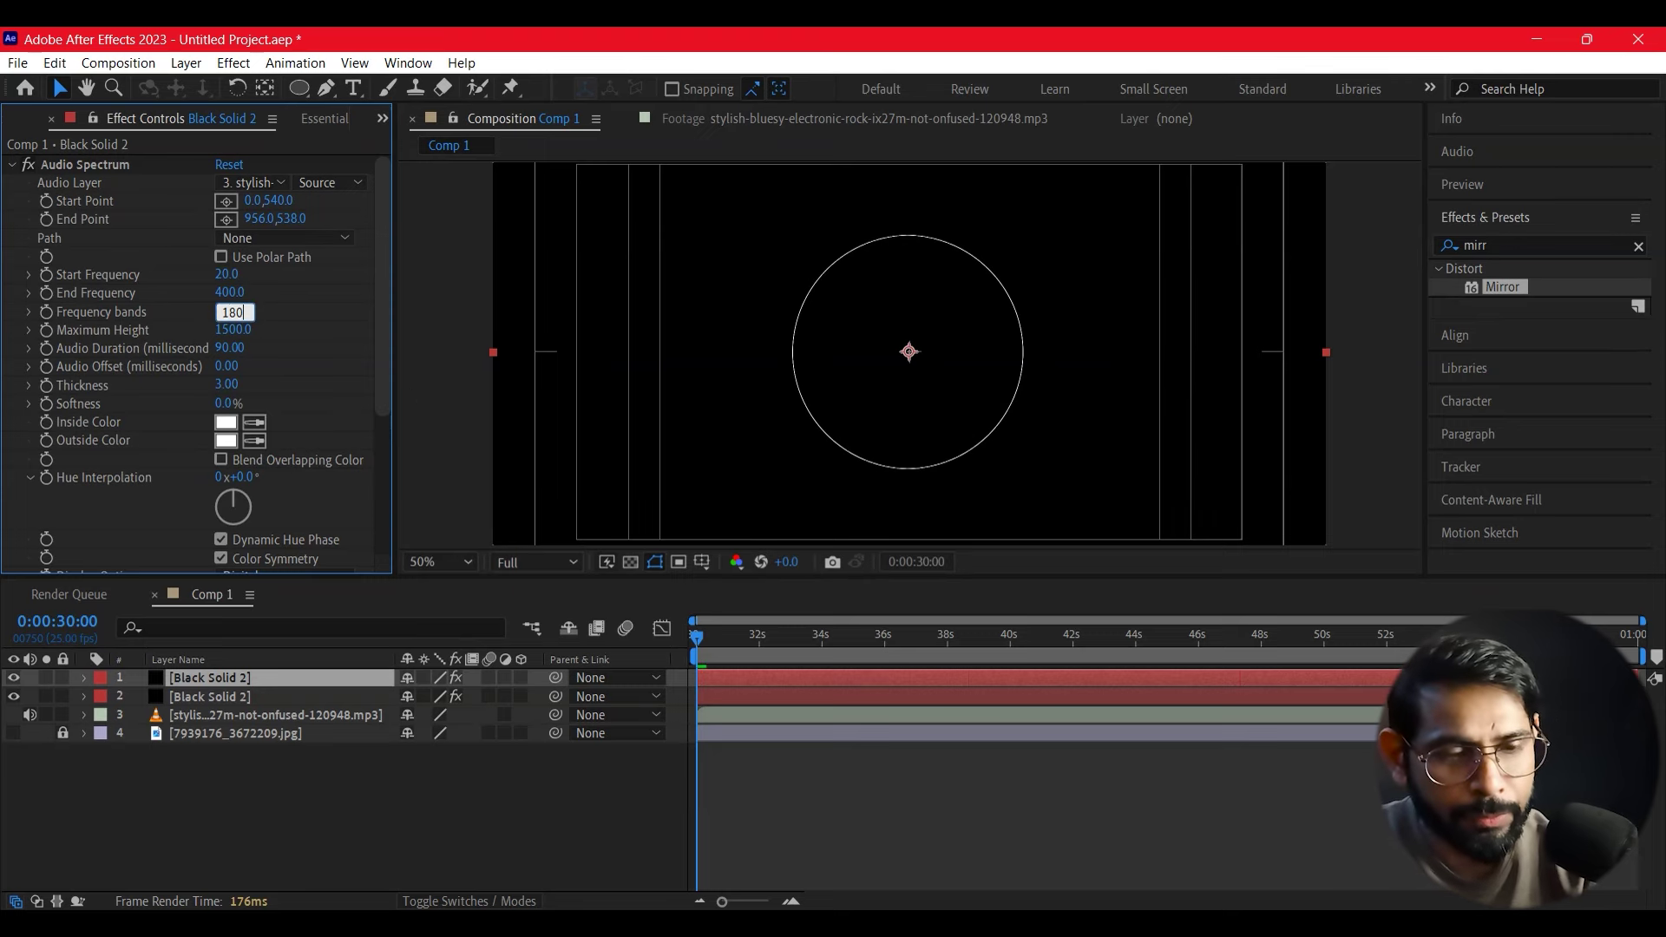
{"action": "key", "text": "Return"}
{"action": "key", "text": "space"}
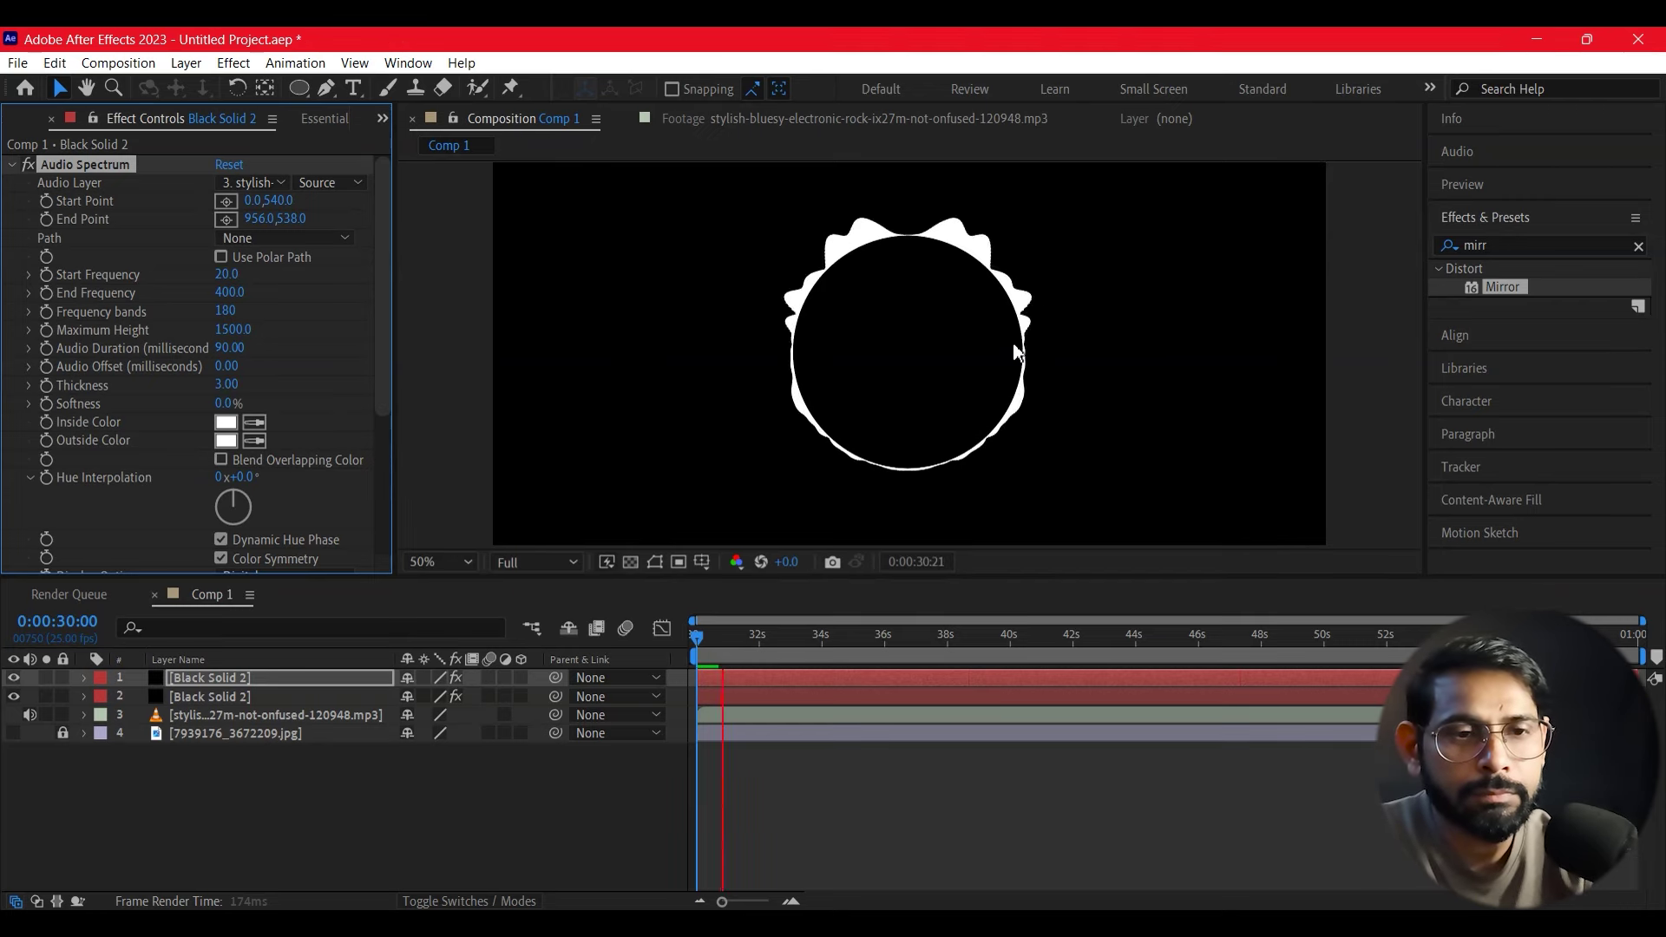
{"action": "key", "text": "space"}
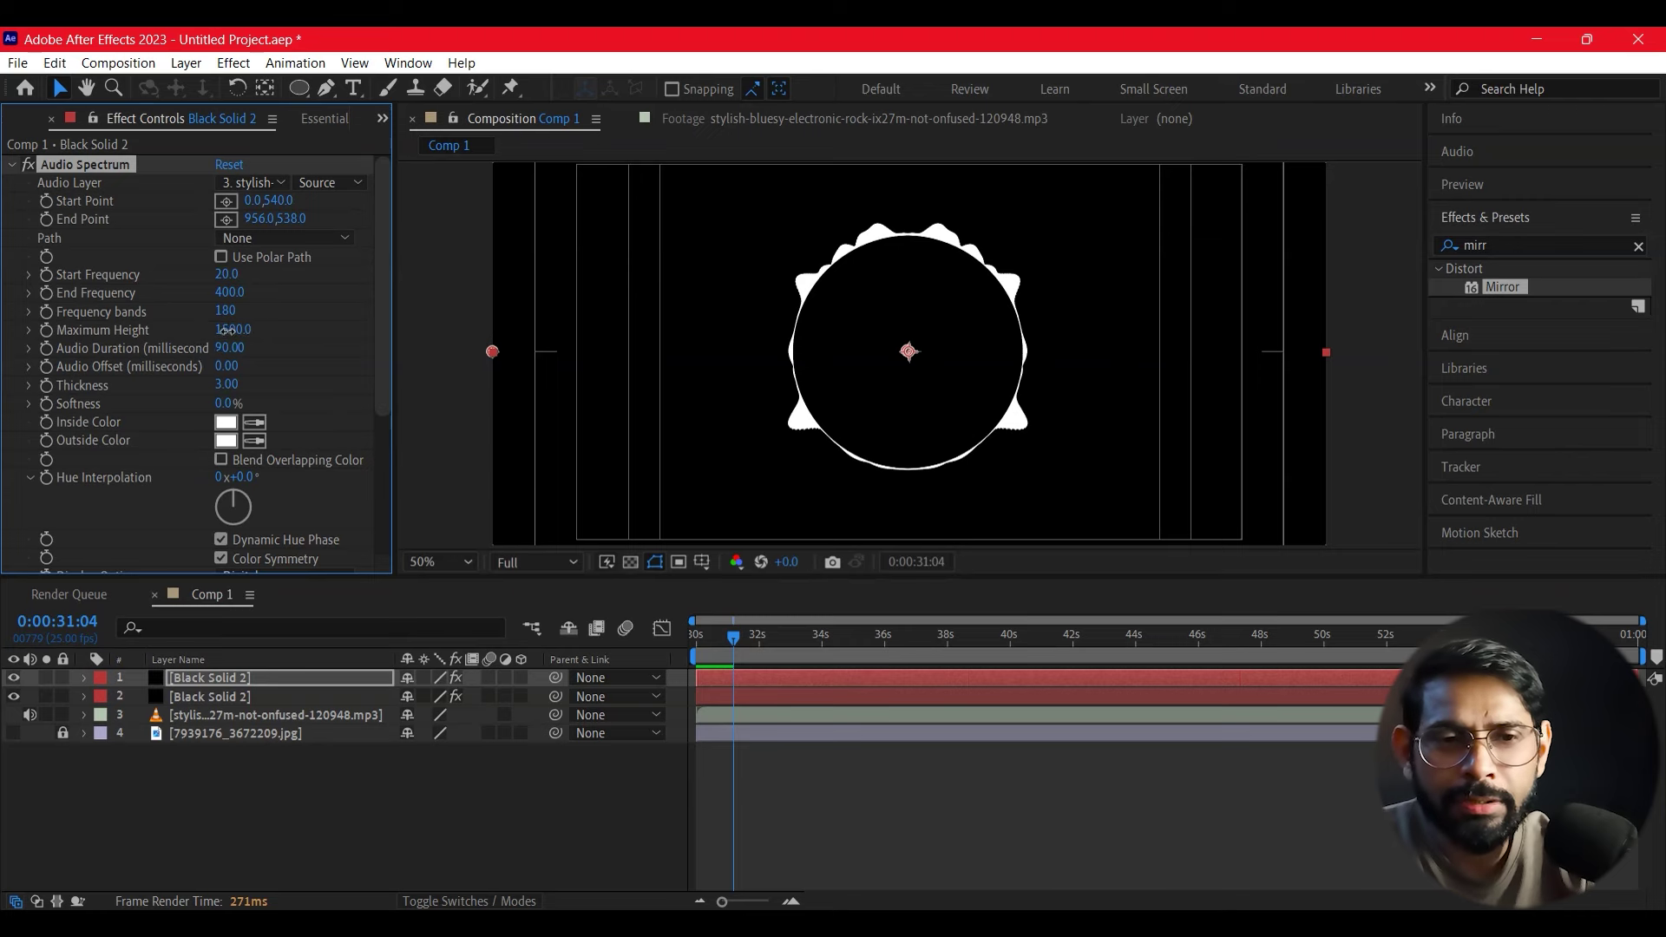
Step: Raise the Maximum Height to 3000 and set Thickness to 2.00, previewing the result
{"action": "left_click_drag", "start_coordinate": [225, 329], "coordinate": [401, 332]}
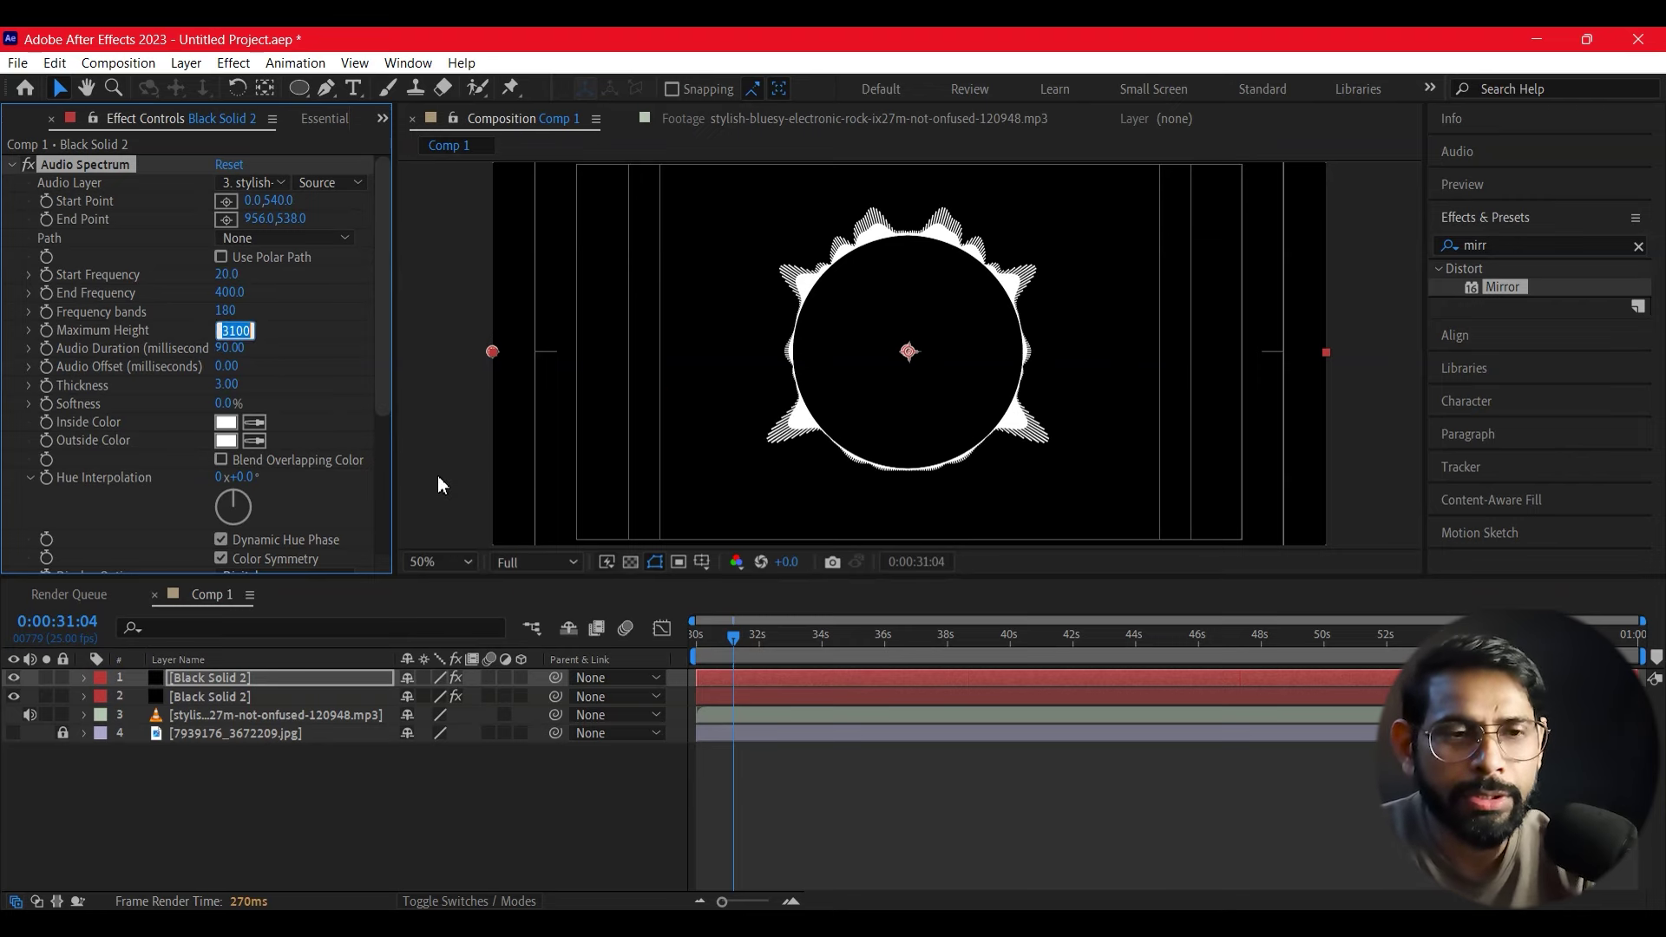
{"action": "type", "text": "30"}
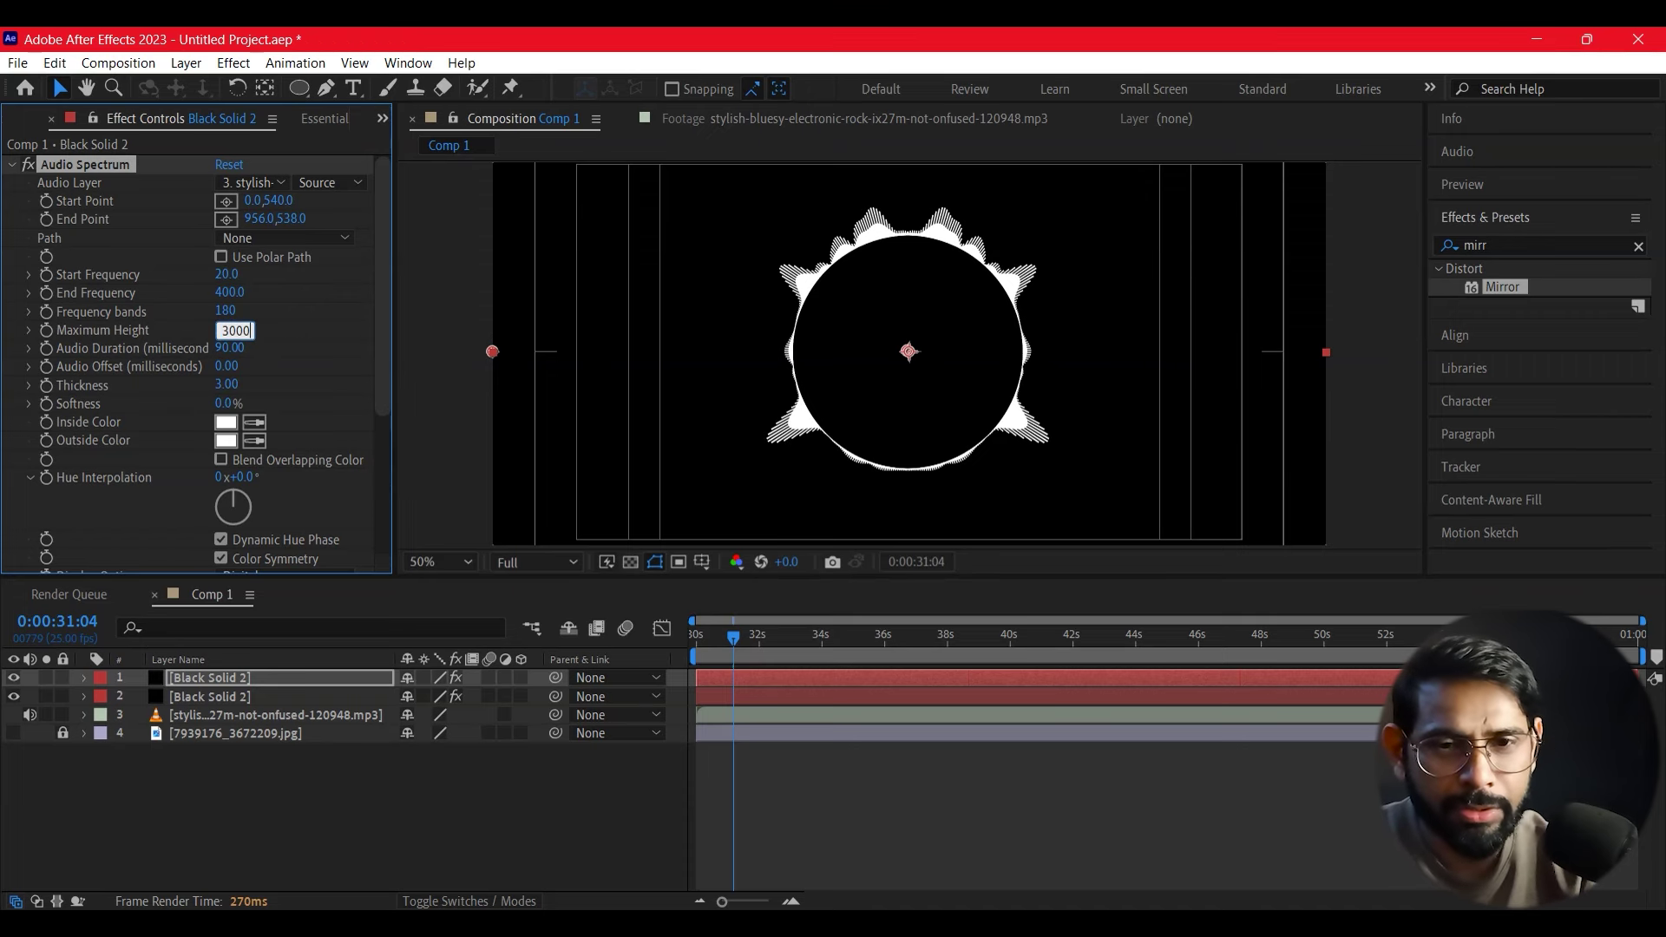
{"action": "left_click", "coordinate": [437, 484]}
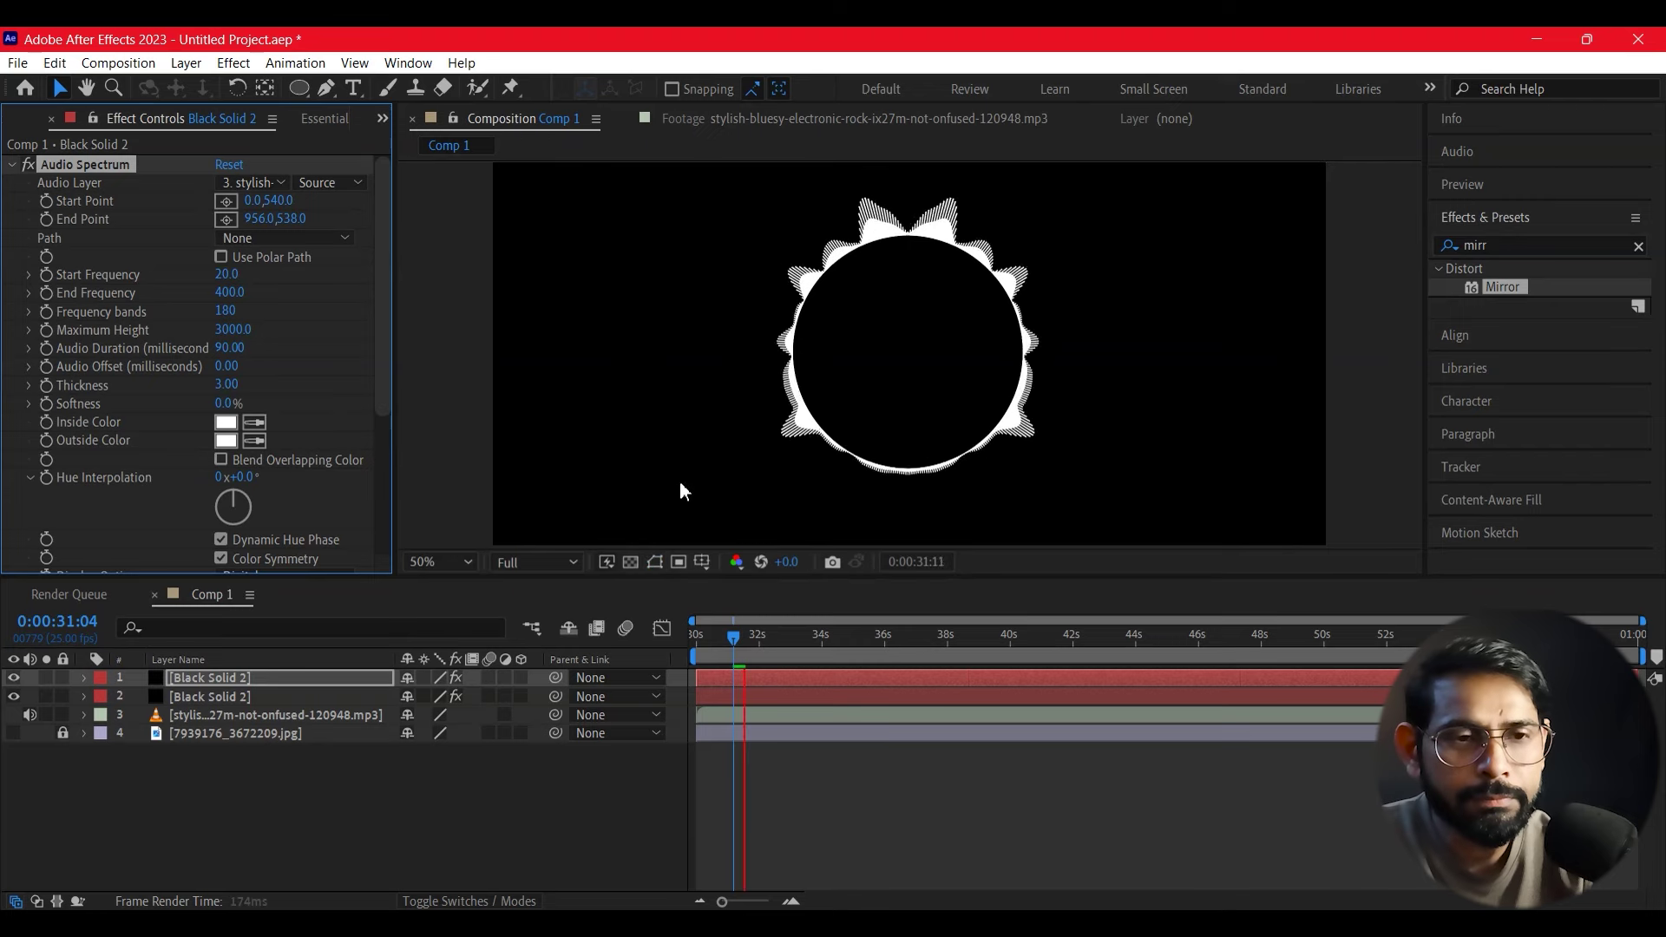
{"action": "key", "text": "space"}
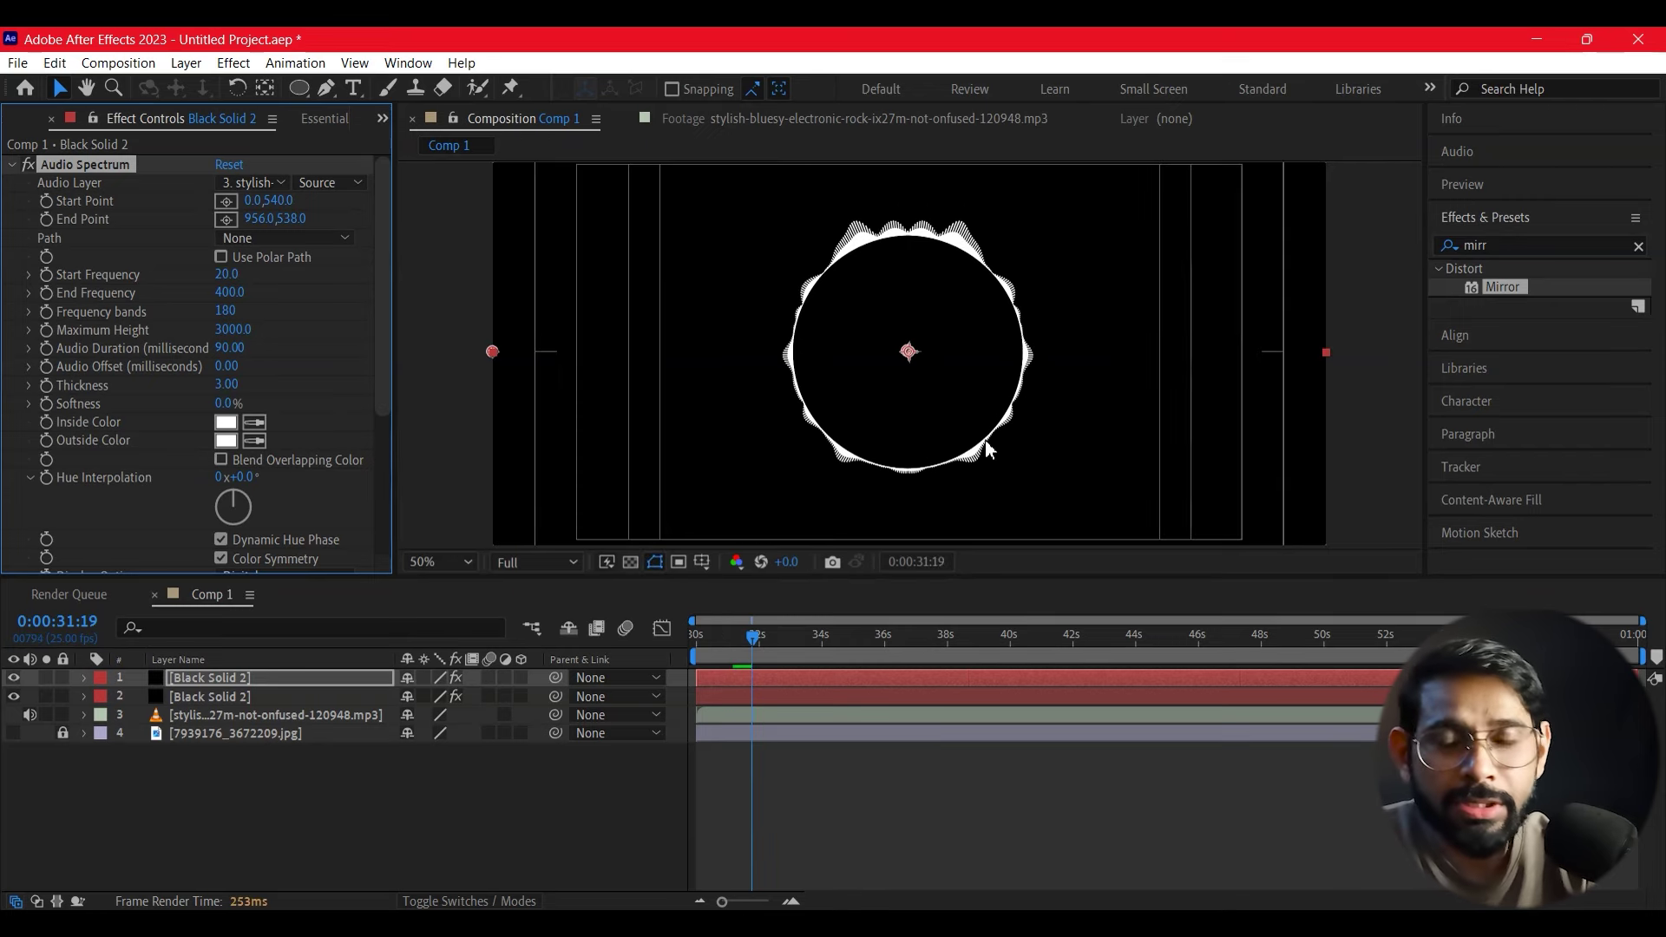
{"action": "scroll", "coordinate": [278, 285], "scroll_direction": "down", "scroll_amount": 3}
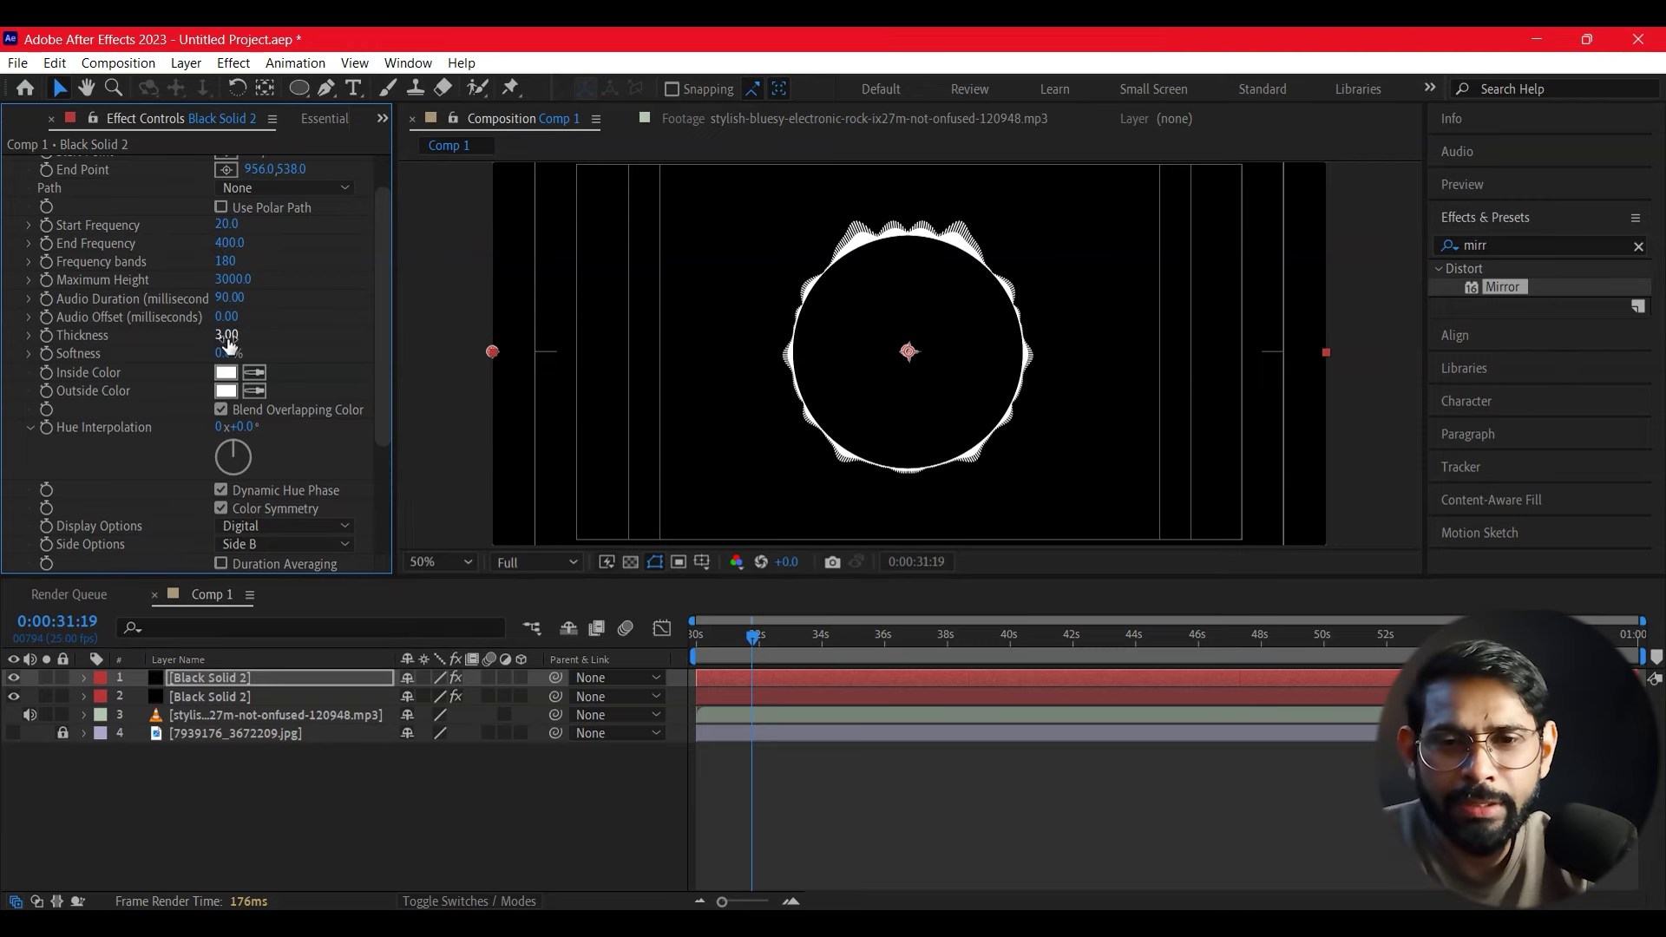
{"action": "type", "text": "2"}
{"action": "key", "text": "Return"}
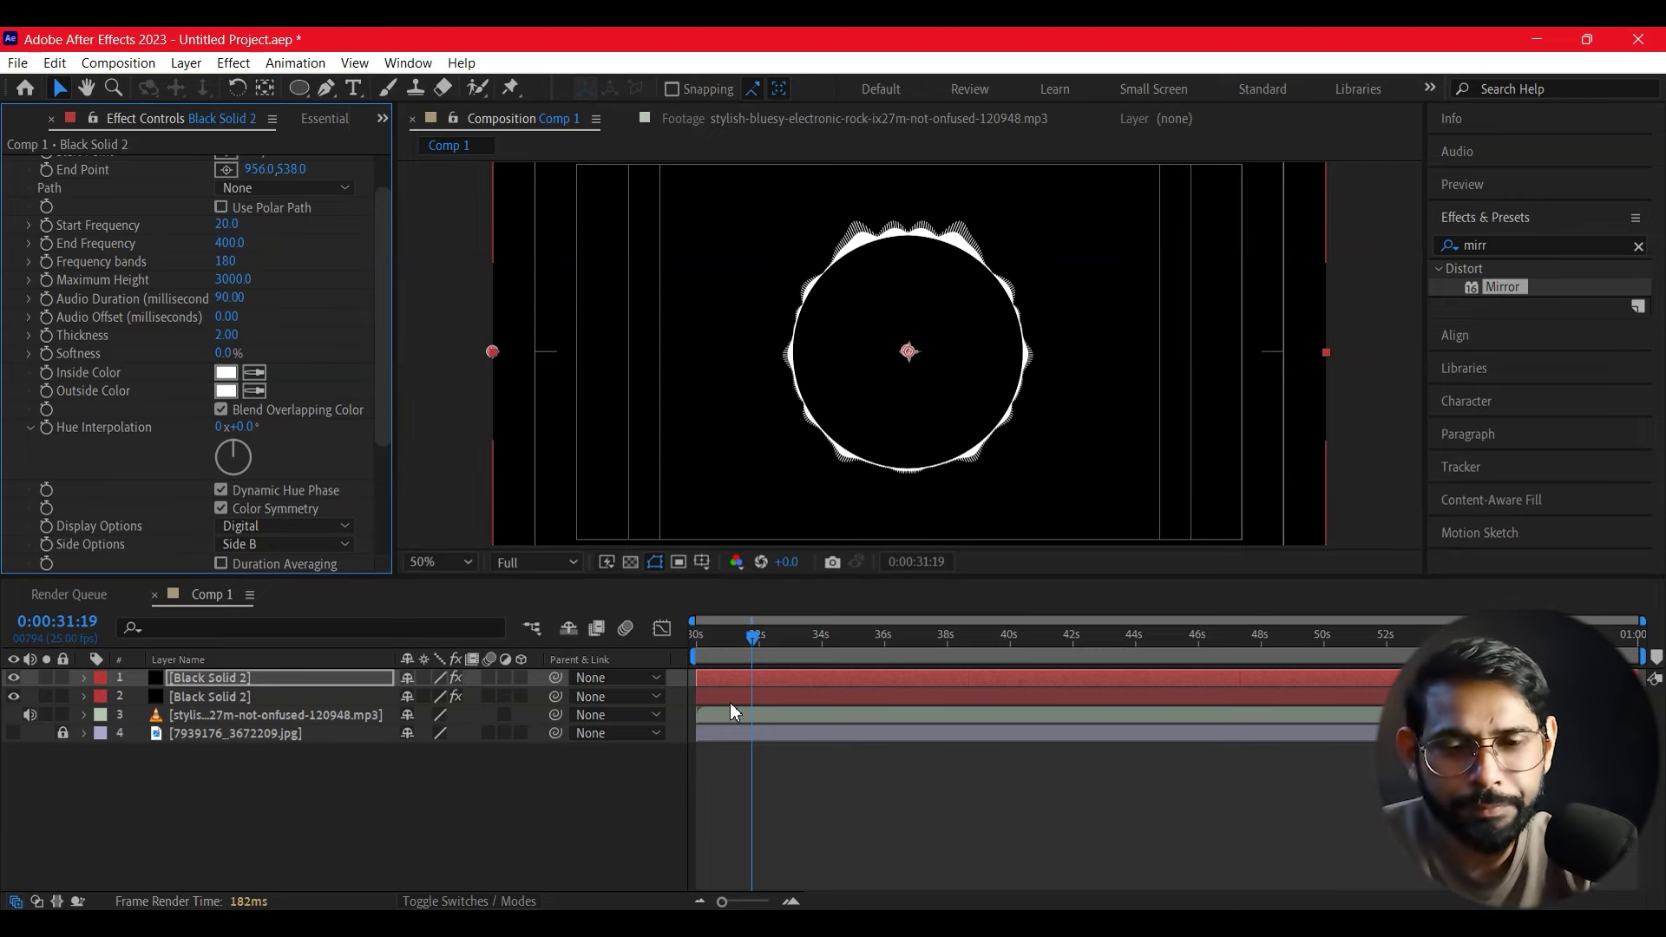
{"action": "left_click_drag", "start_coordinate": [378, 347], "coordinate": [380, 330]}
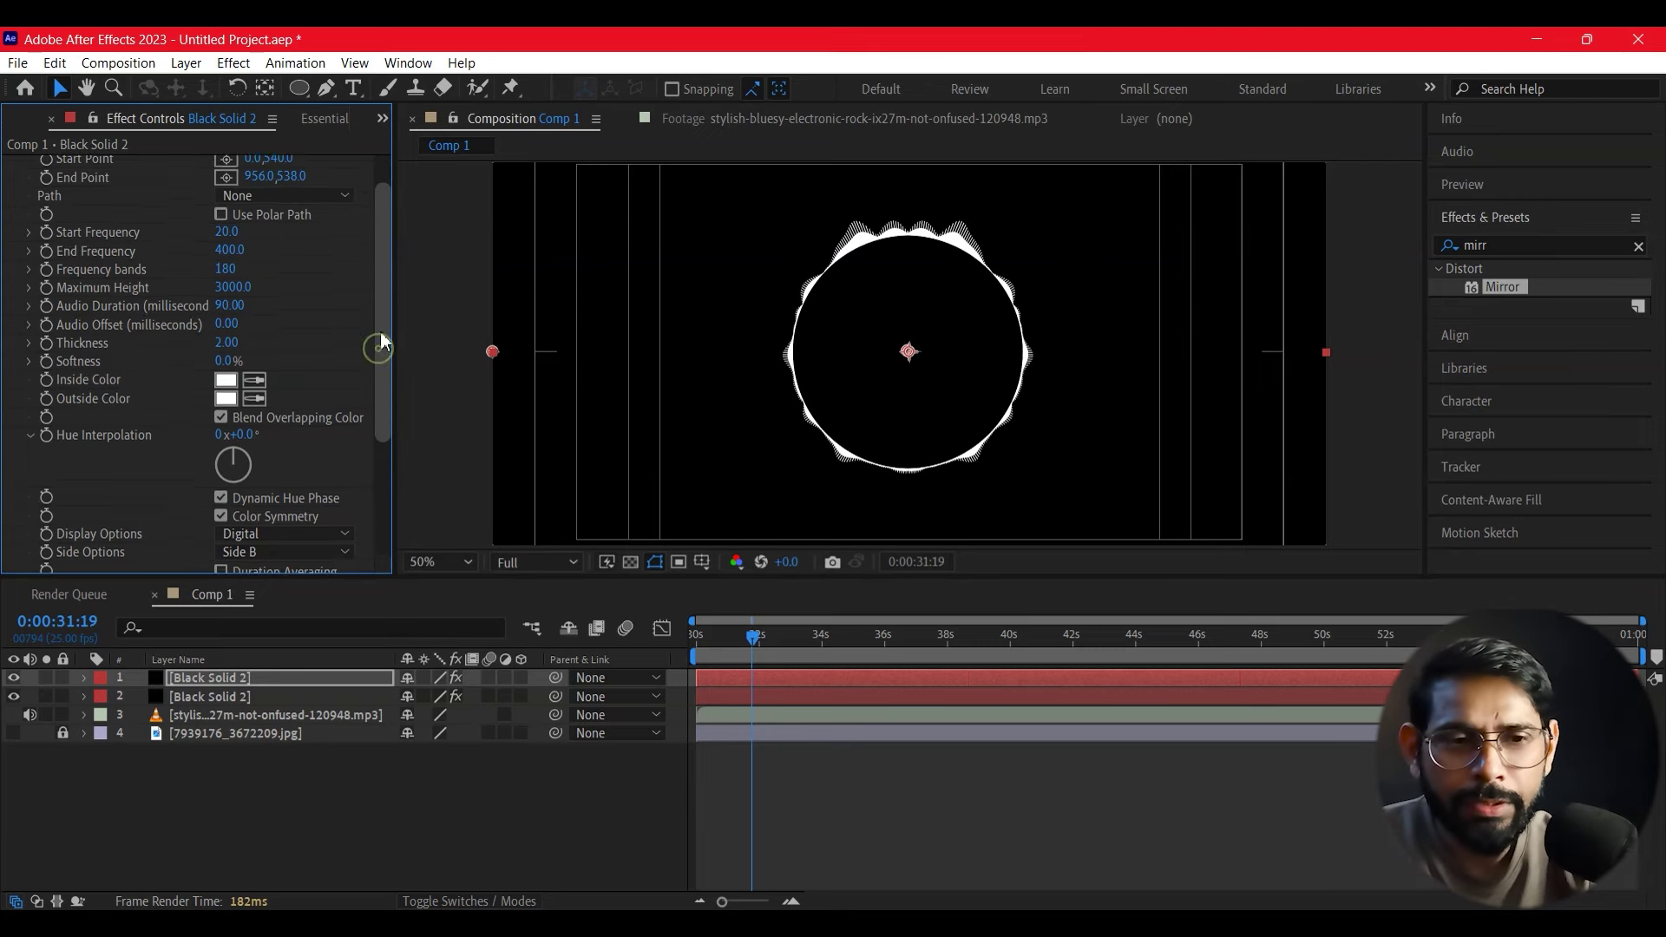
{"action": "key", "text": "space"}
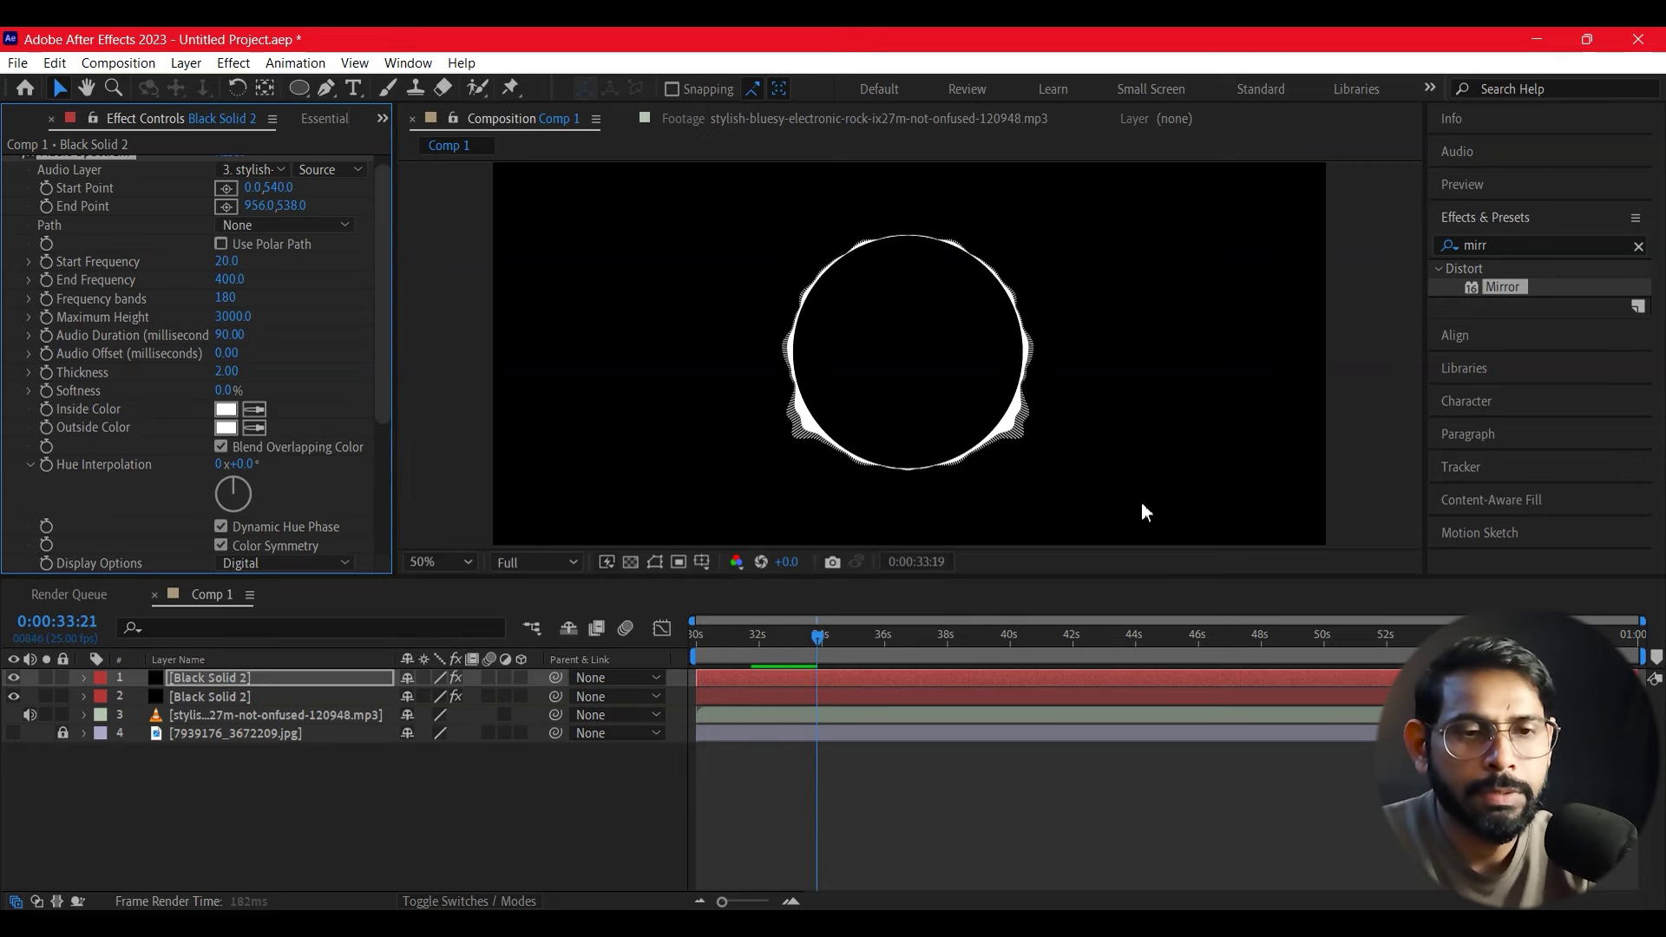
{"action": "key", "text": "space"}
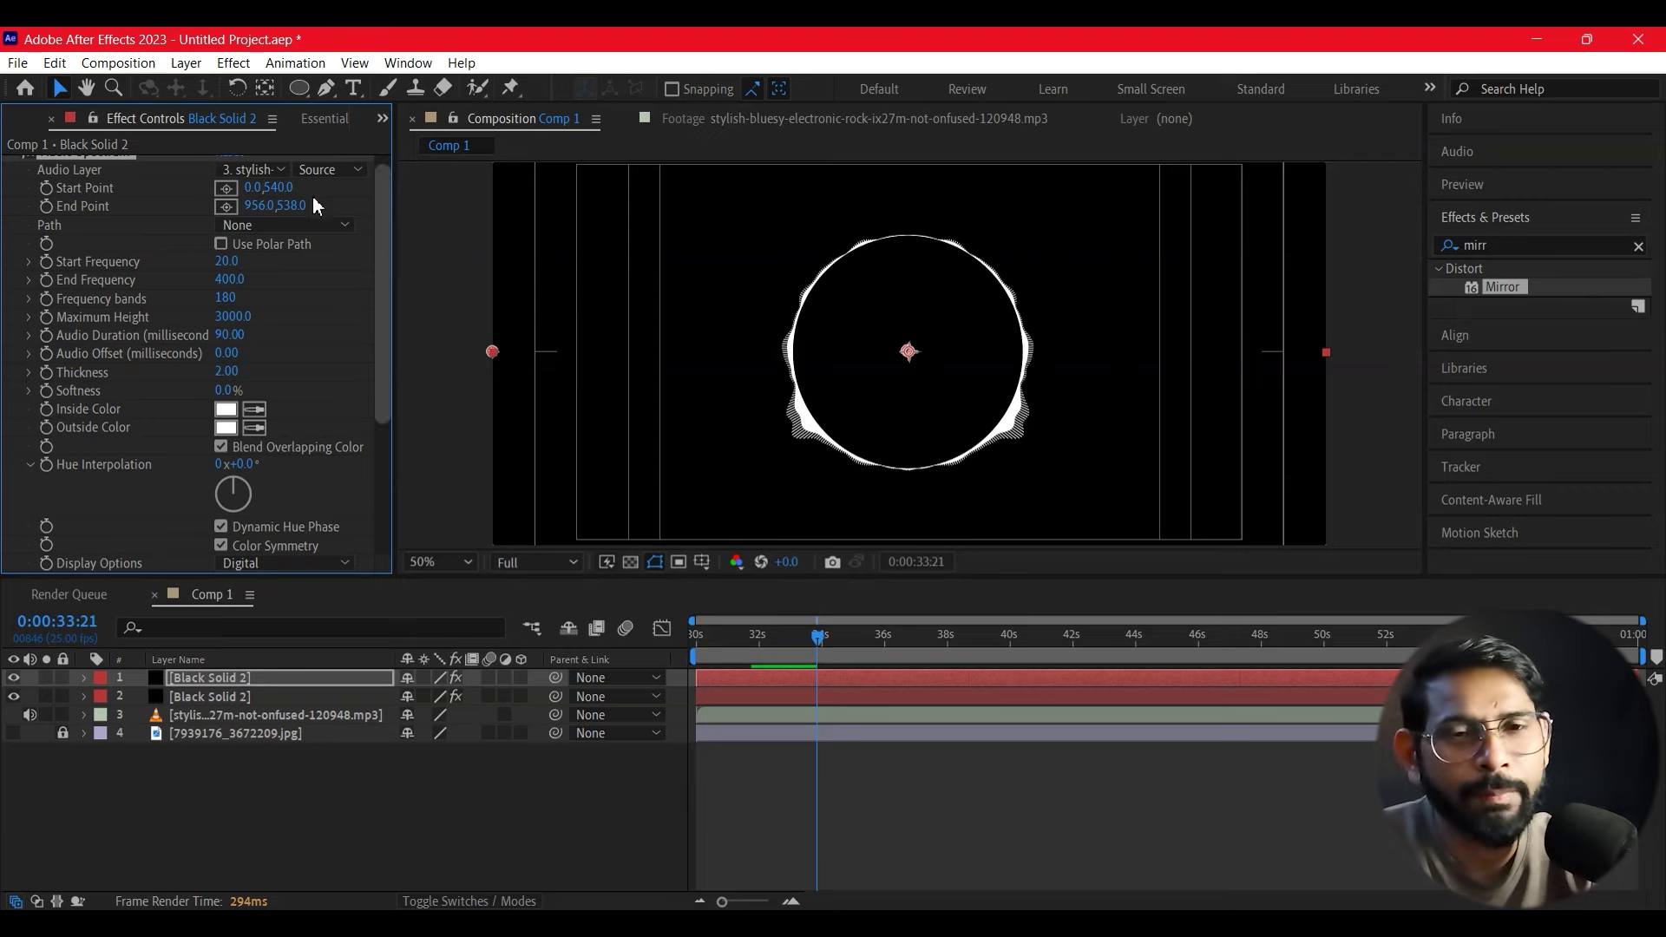
Step: Apply Effect > Generate > 4-Color Gradient to the duplicated spectrum layer
{"action": "left_click", "coordinate": [233, 63]}
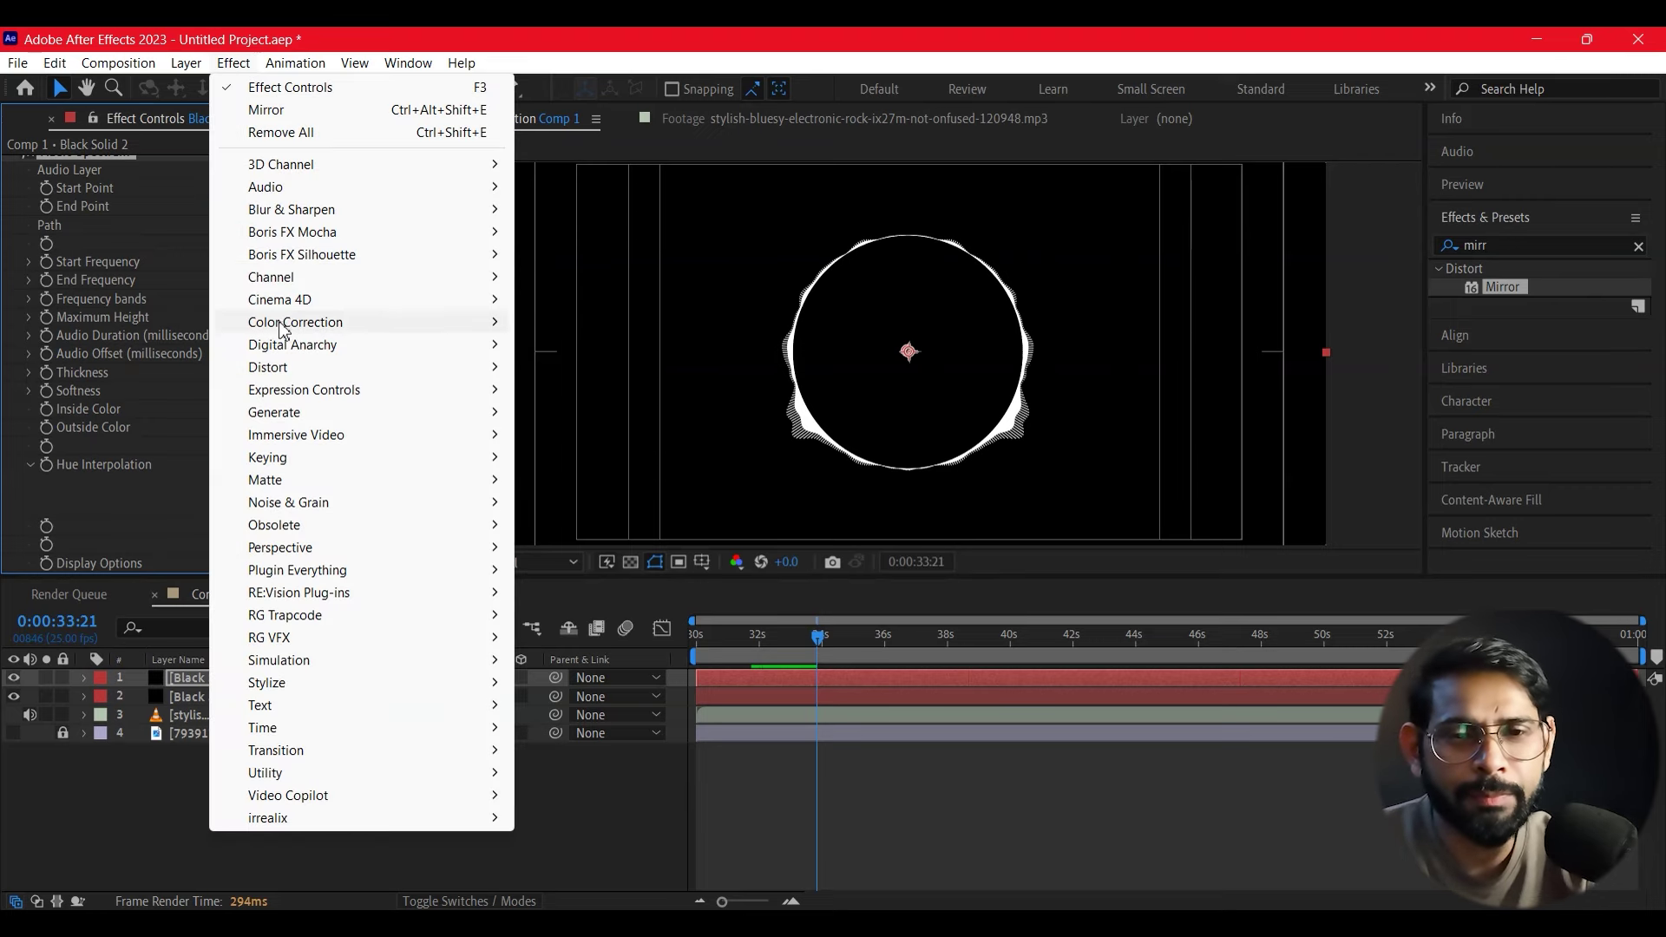
{"action": "mouse_move", "coordinate": [303, 329]}
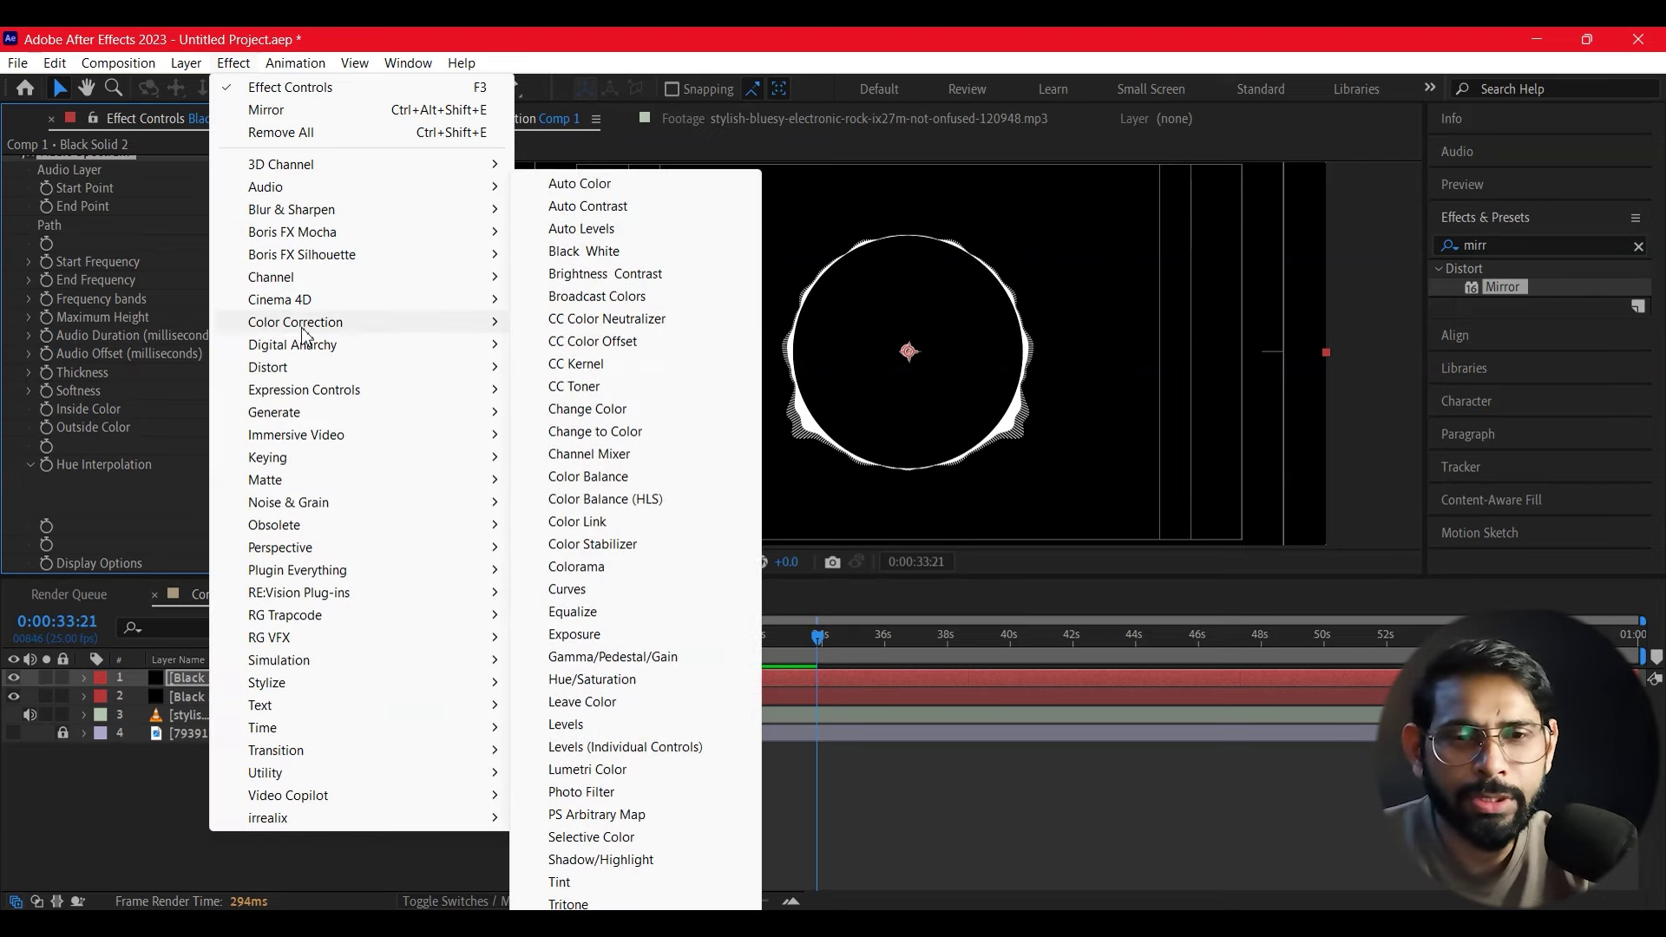
{"action": "mouse_move", "coordinate": [306, 424]}
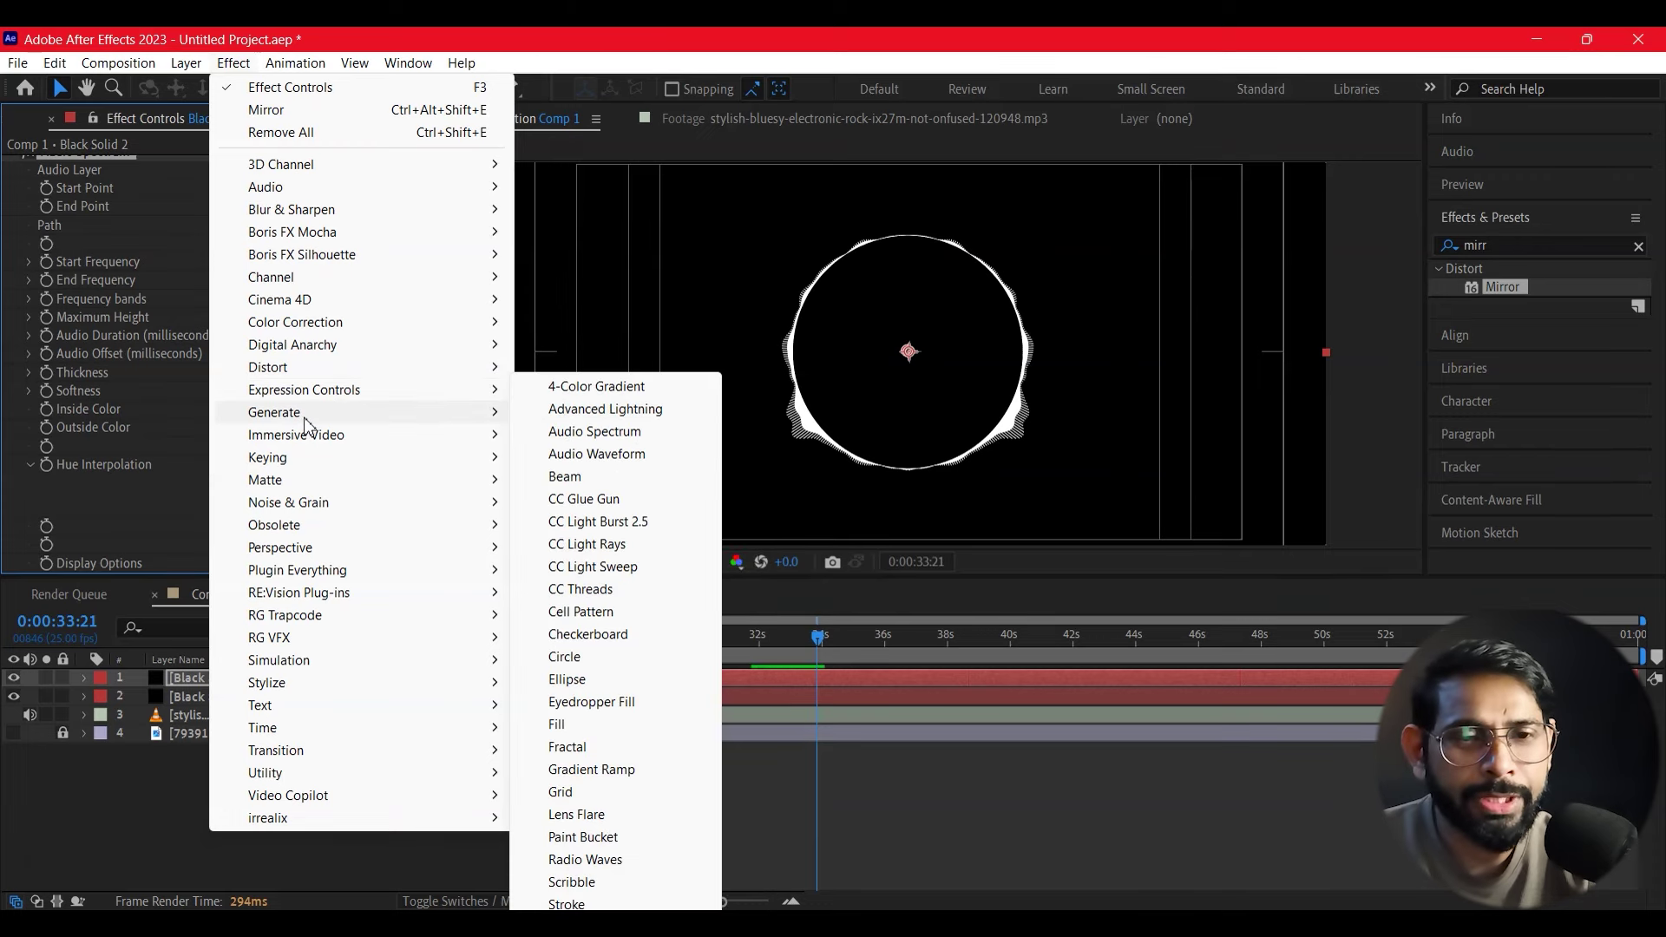
{"action": "left_click", "coordinate": [590, 387]}
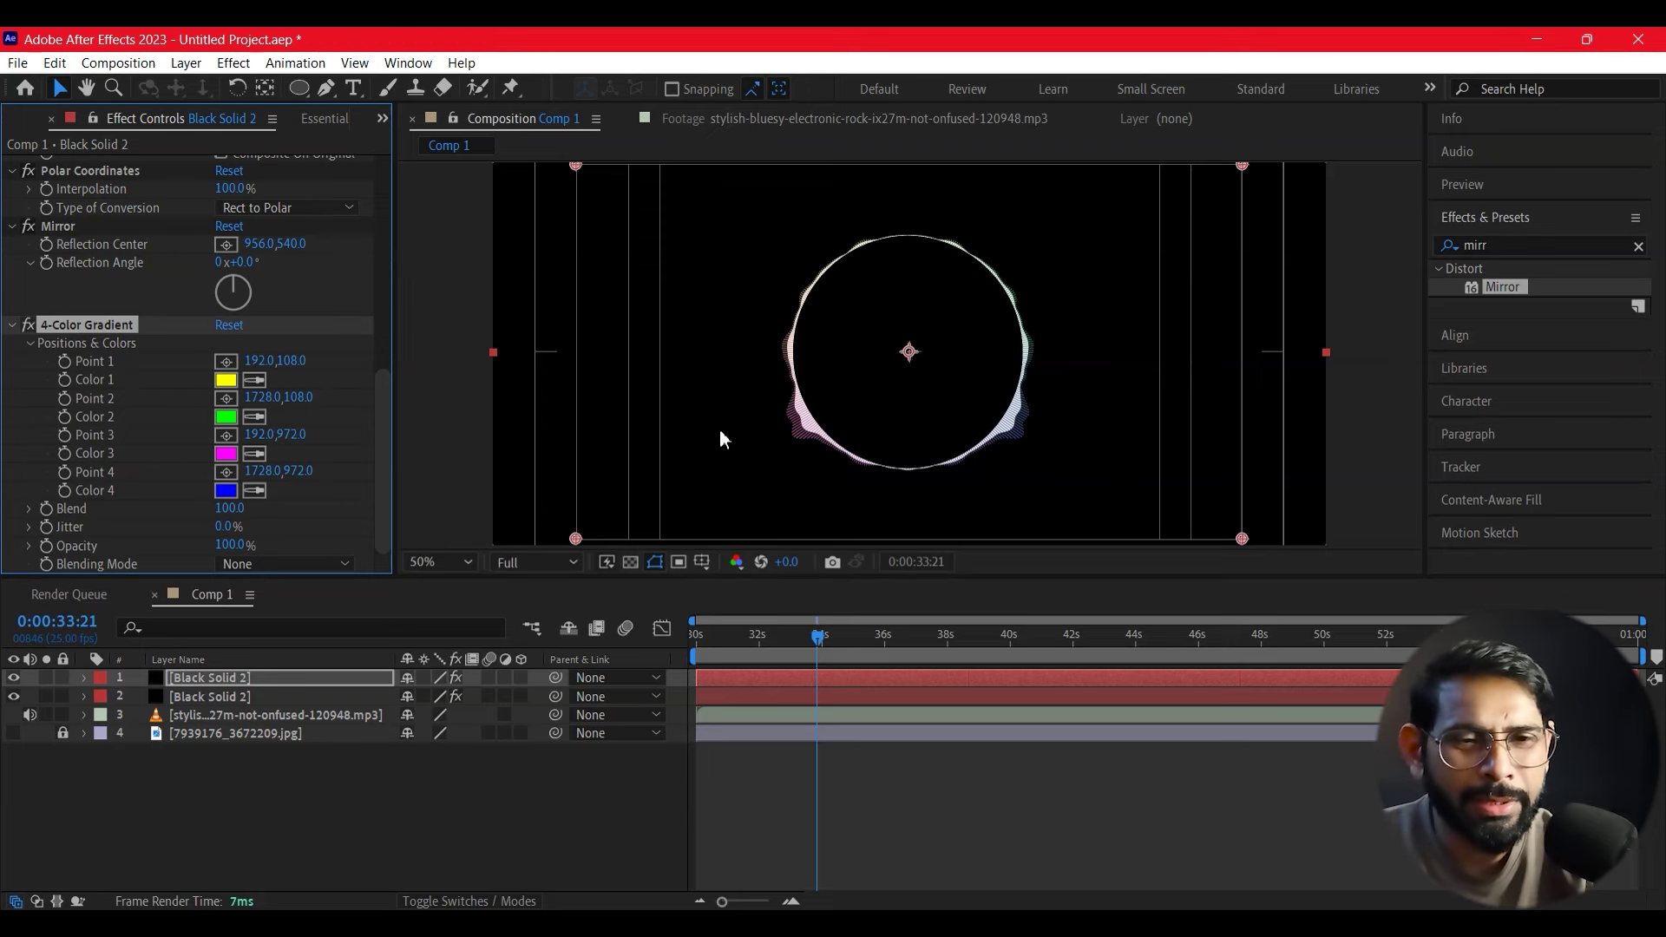
Step: Move the four gradient points around the circle to 538,348, 1294,304, 542,804 and 1418,864
{"action": "left_click_drag", "start_coordinate": [575, 165], "coordinate": [726, 269]}
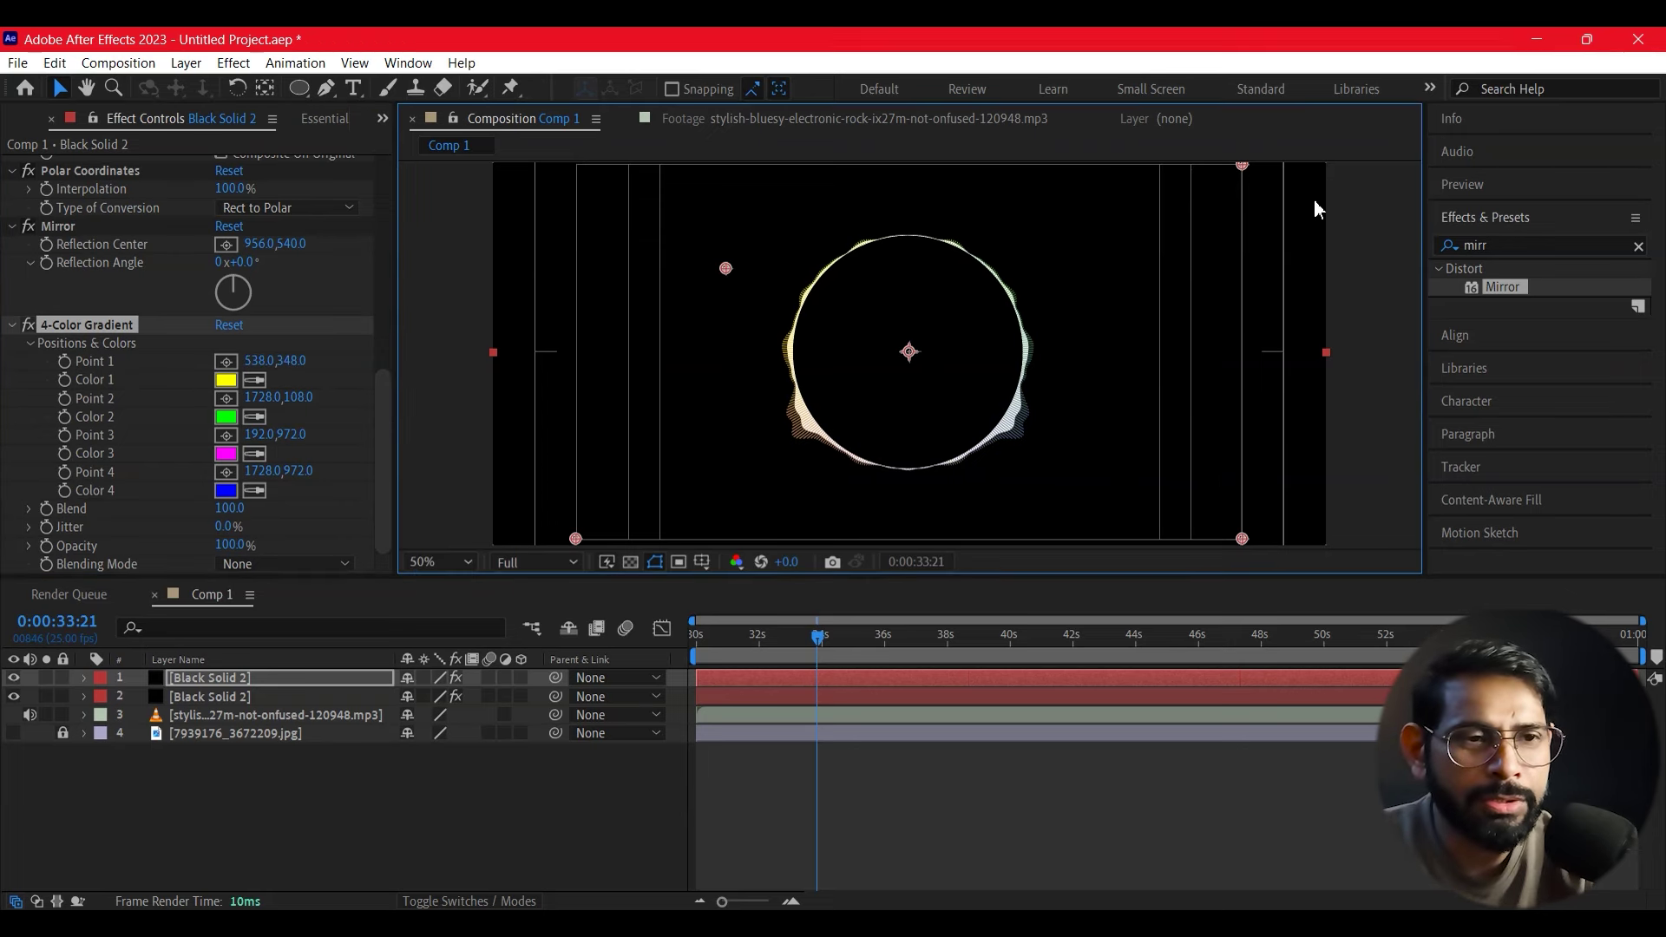
{"action": "left_click_drag", "start_coordinate": [1241, 165], "coordinate": [1054, 249]}
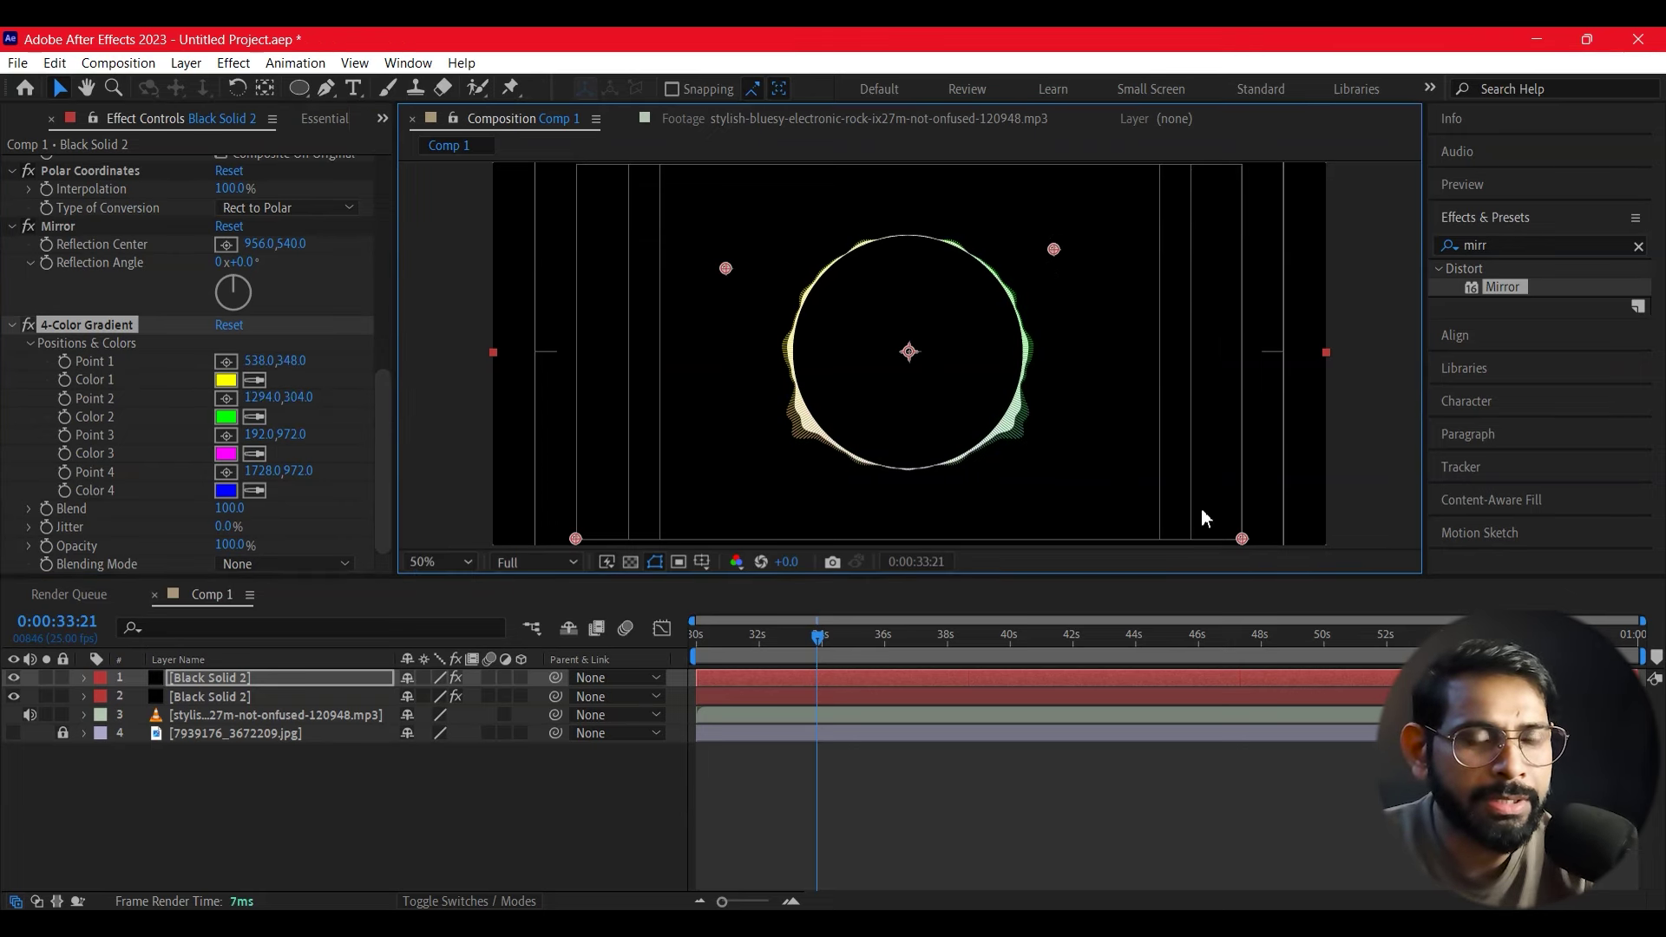
{"action": "mouse_move", "coordinate": [1241, 539]}
{"action": "left_mouse_down"}
{"action": "mouse_move", "coordinate": [1092, 470]}
{"action": "mouse_move", "coordinate": [1107, 494]}
{"action": "left_mouse_up"}
{"action": "left_click_drag", "start_coordinate": [575, 538], "coordinate": [727, 469]}
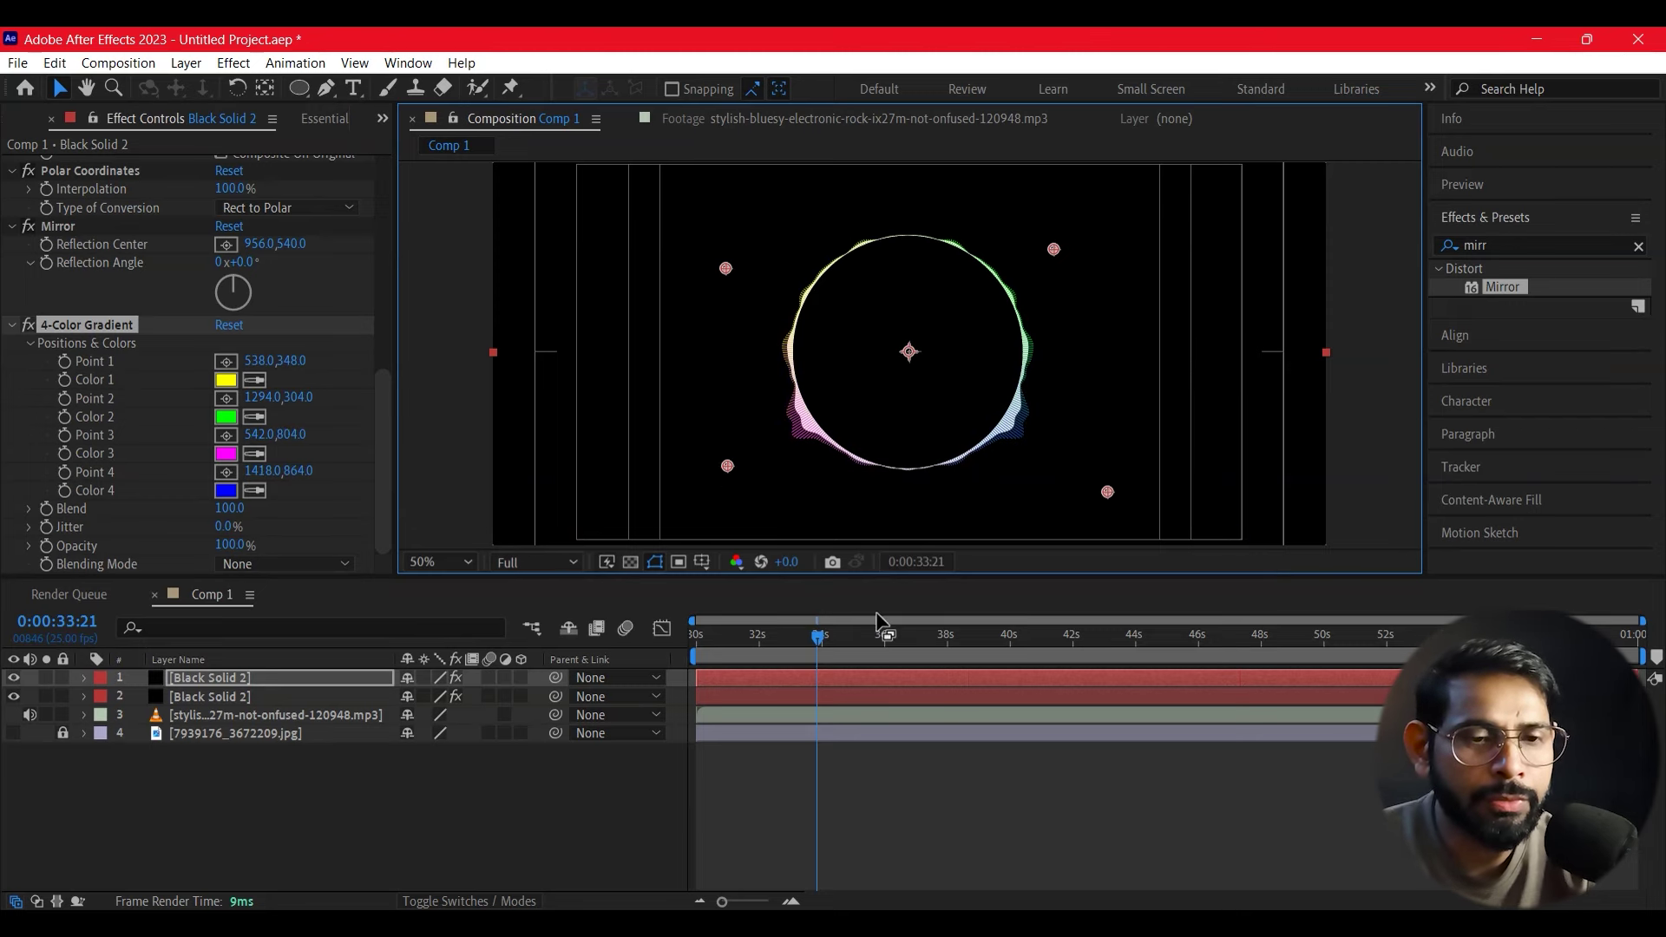
{"action": "key", "text": "Home"}
{"action": "mouse_move", "coordinate": [382, 542]}
{"action": "left_mouse_down"}
{"action": "mouse_move", "coordinate": [371, 514]}
{"action": "mouse_move", "coordinate": [439, 332]}
{"action": "left_mouse_up"}
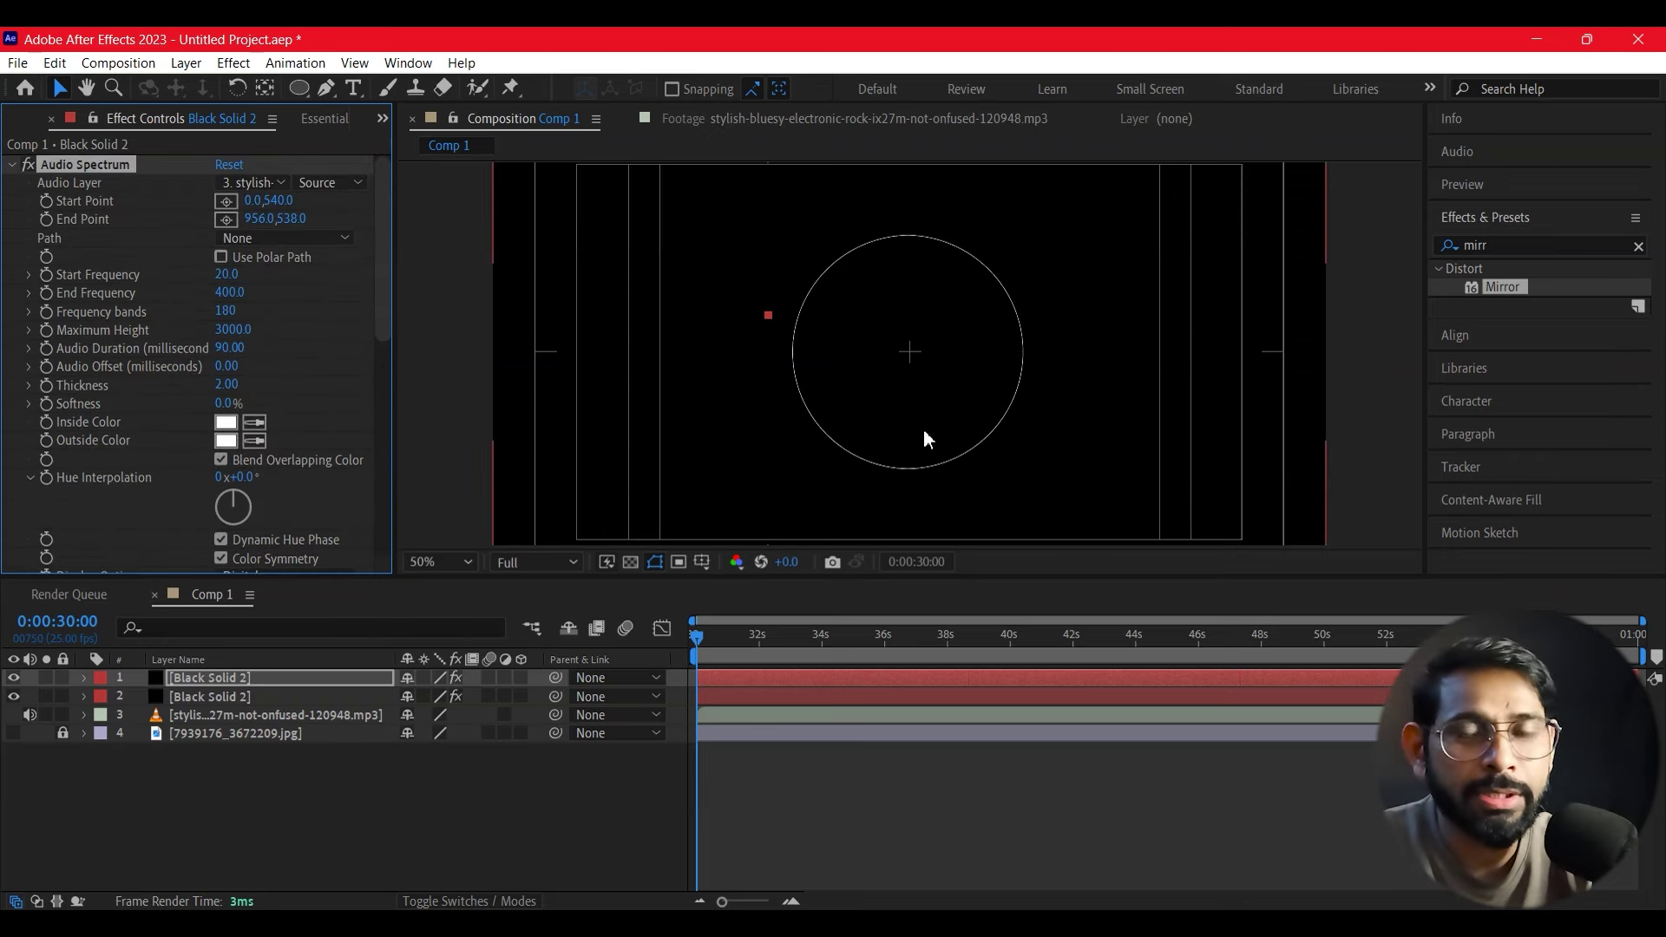
Step: Draw a 4 px green-stroked circle with the Ellipse Tool just inside the spectrum ring
{"action": "left_click", "coordinate": [277, 826]}
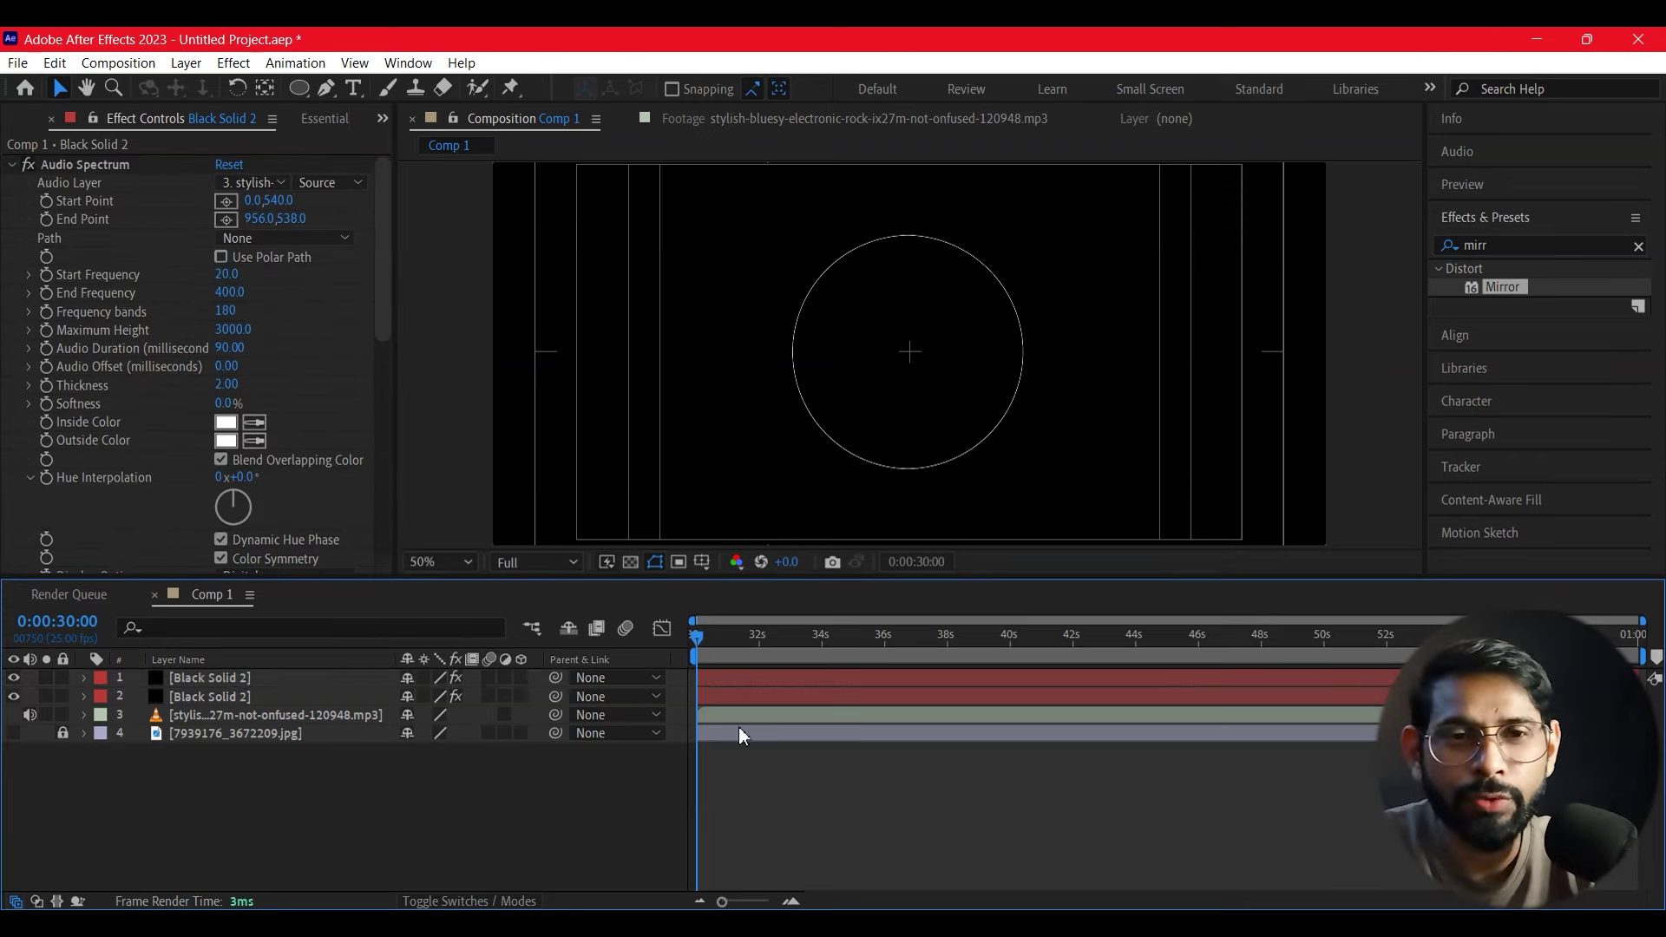
{"action": "left_click_drag", "start_coordinate": [292, 92], "coordinate": [398, 111]}
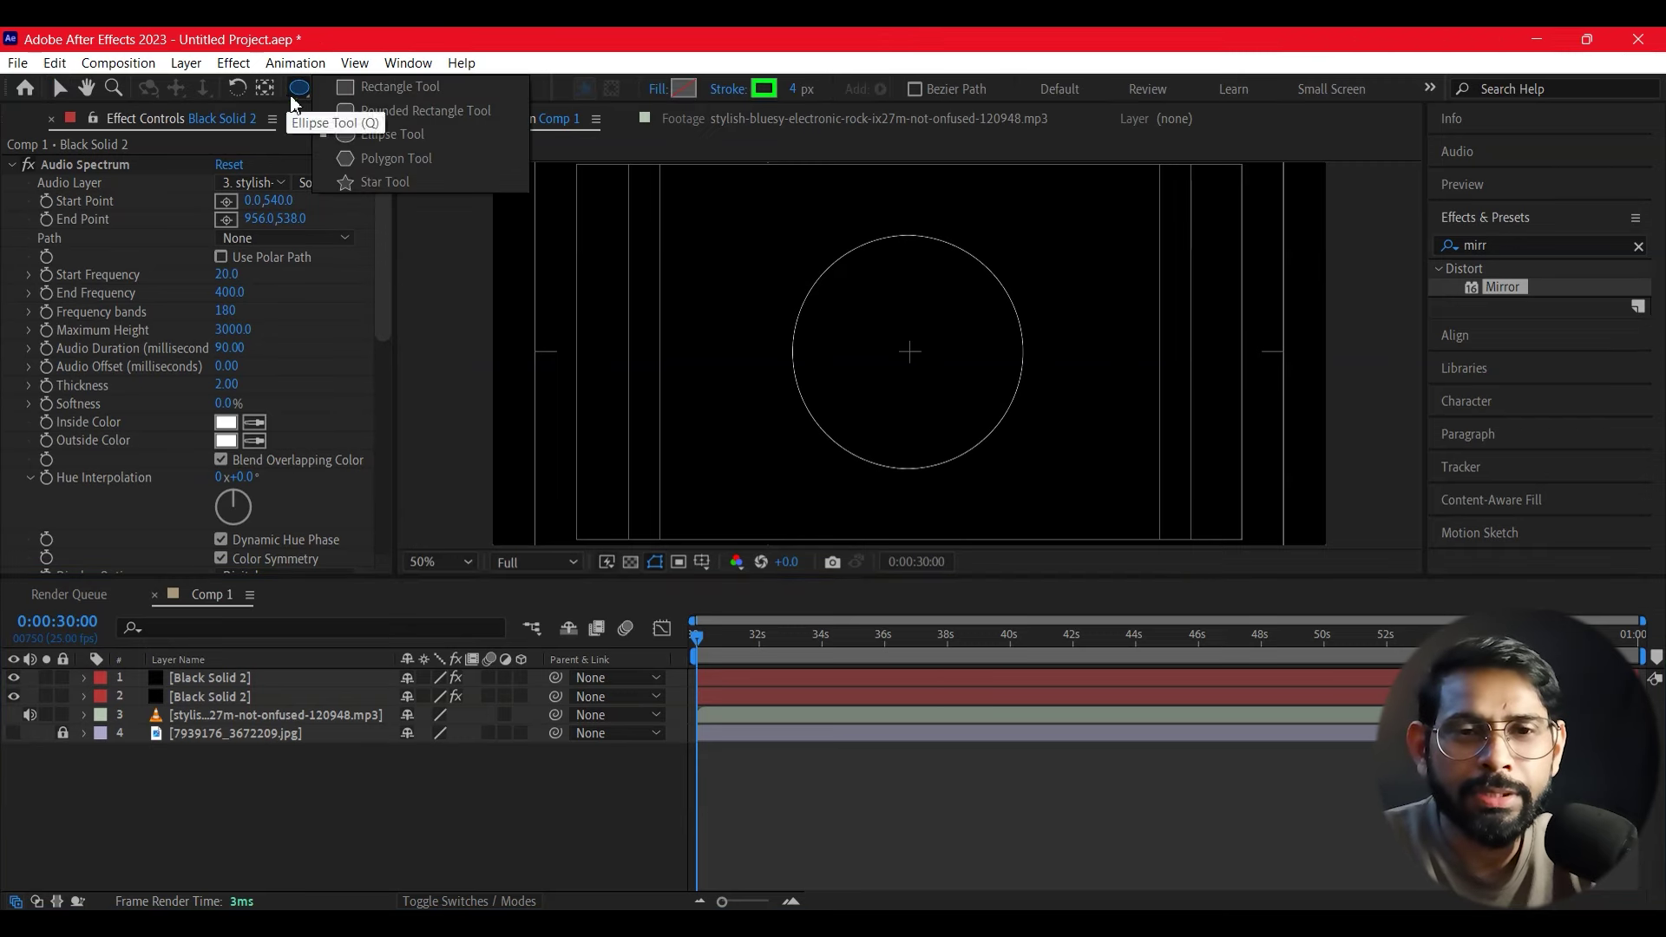
{"action": "left_click_drag", "start_coordinate": [397, 111], "coordinate": [398, 137]}
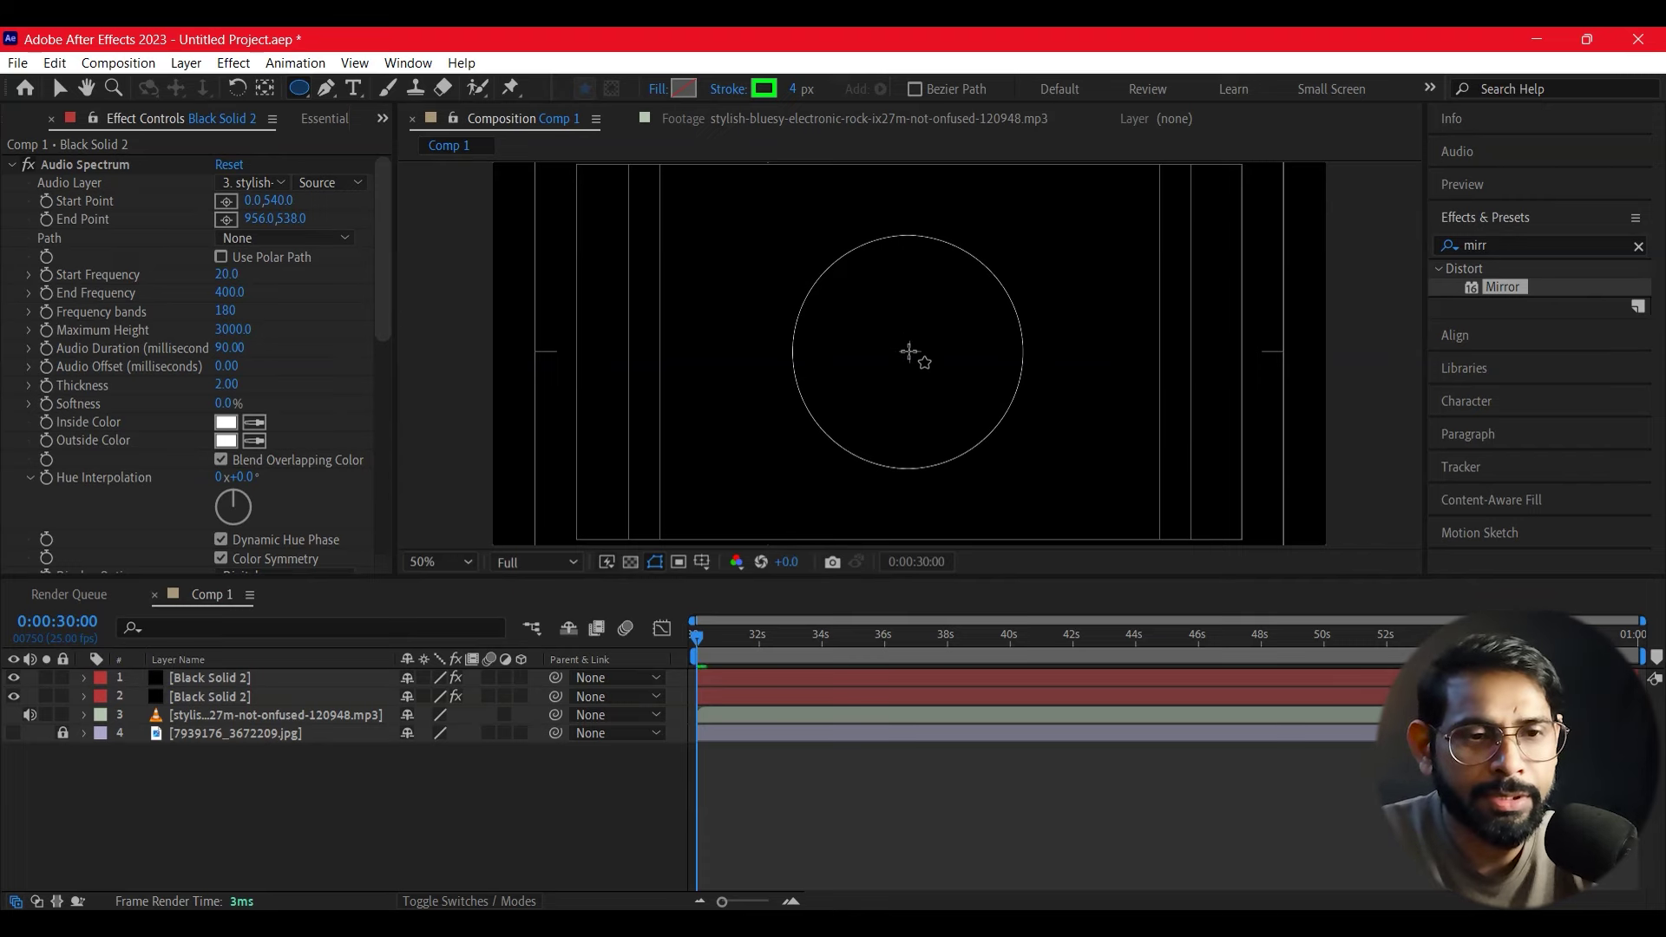
{"action": "scroll", "coordinate": [909, 352], "scroll_direction": "up", "scroll_amount": 2}
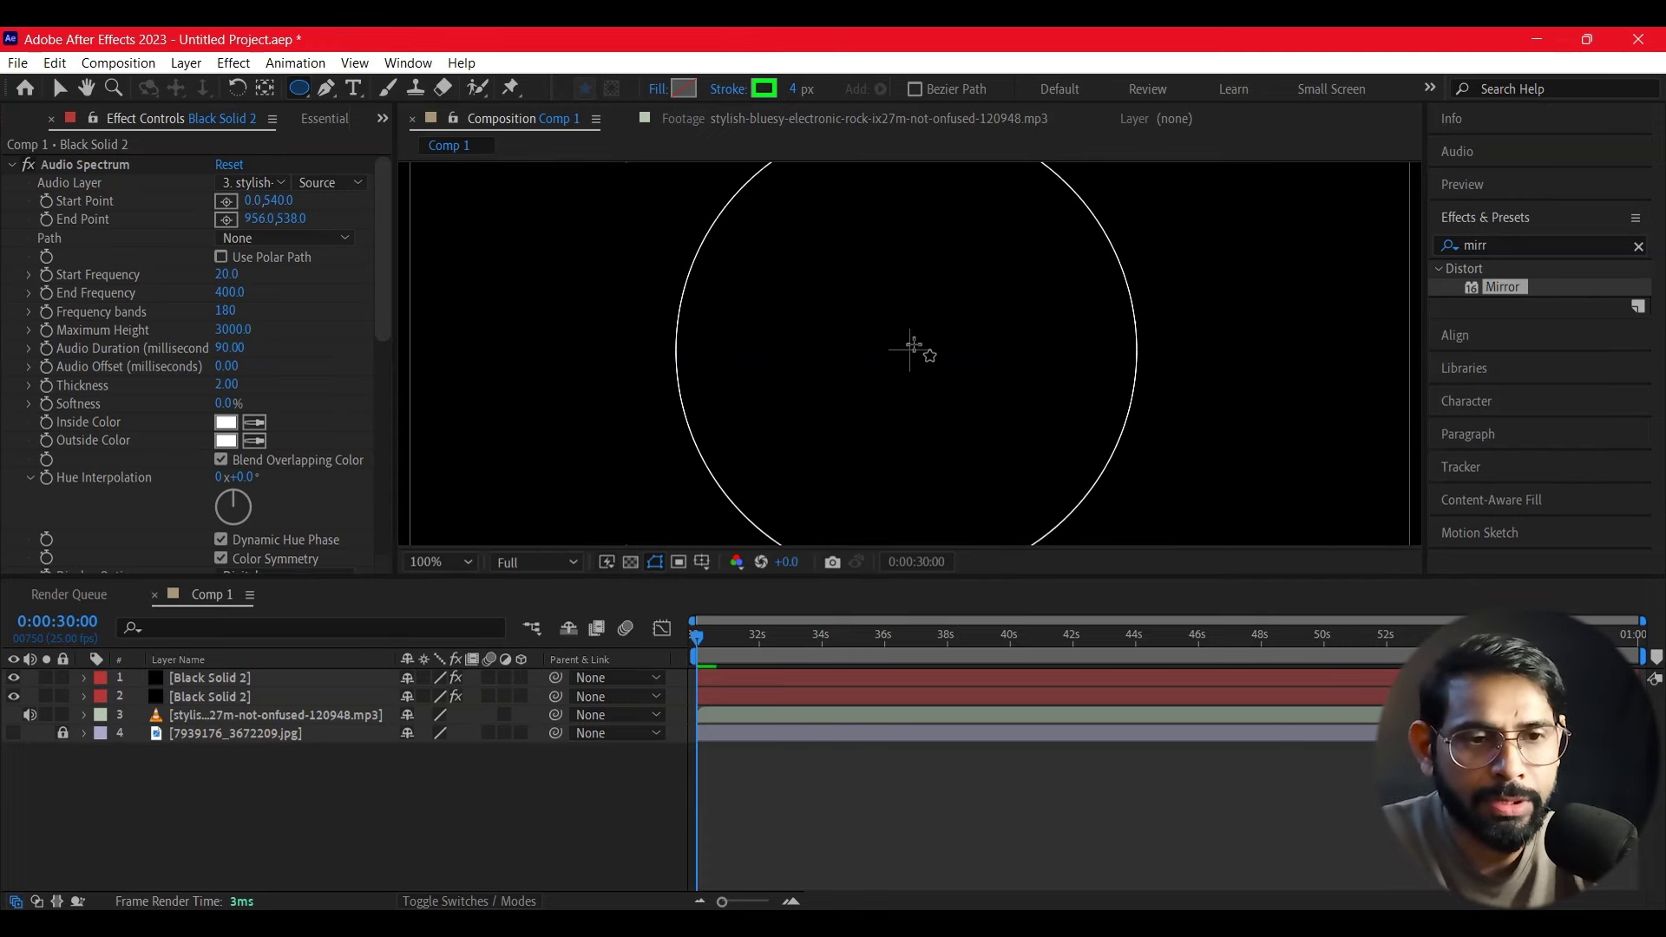
{"action": "left_click_drag", "start_coordinate": [909, 349], "coordinate": [1110, 553]}
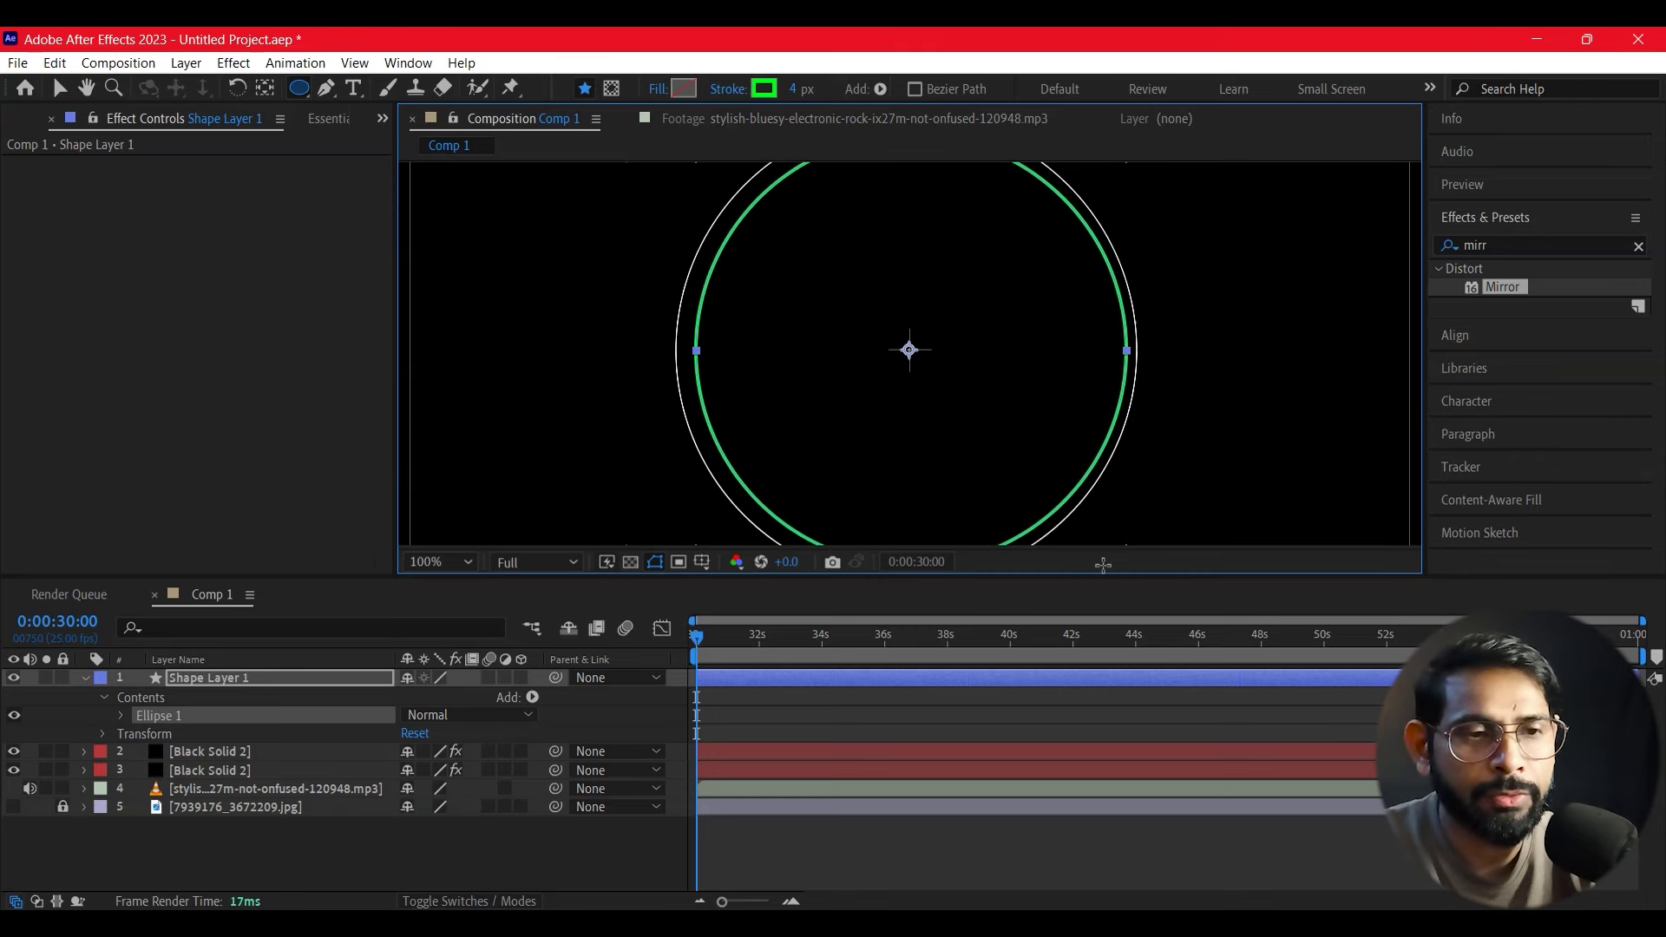
{"action": "mouse_move", "coordinate": [1110, 554]}
{"action": "left_mouse_down"}
{"action": "mouse_move", "coordinate": [1094, 562]}
{"action": "mouse_move", "coordinate": [1006, 427]}
{"action": "left_mouse_up"}
{"action": "key", "text": "v"}
{"action": "key", "text": "comma"}
{"action": "left_click", "coordinate": [209, 770]}
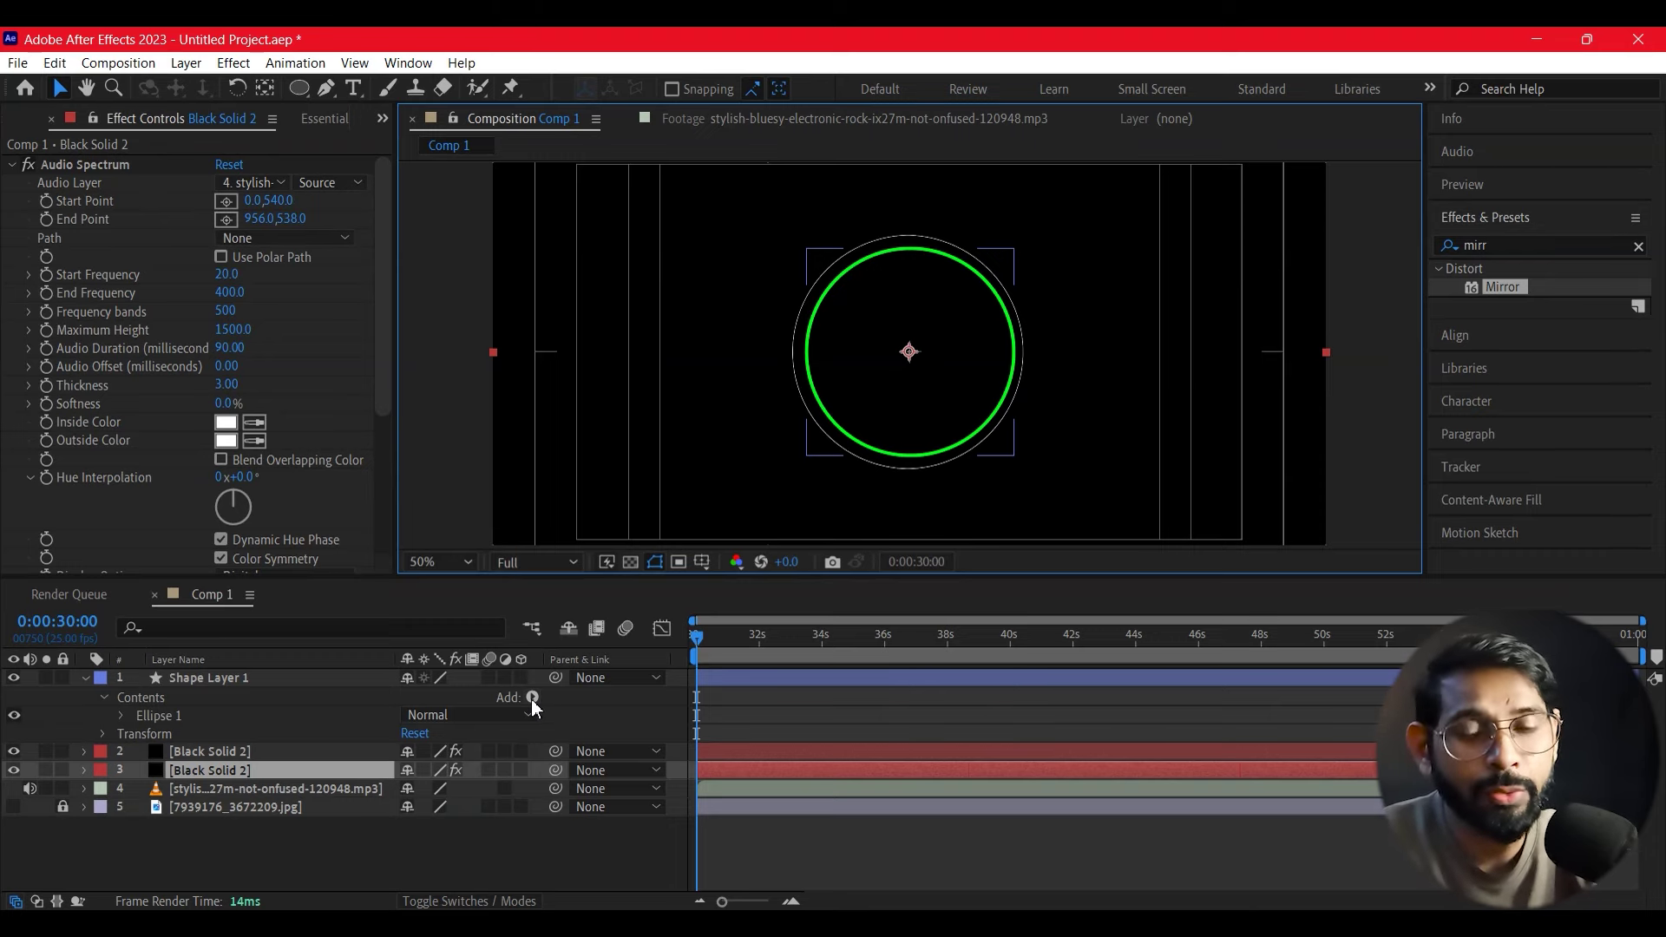
Step: Add Trim Paths to the circle and set a starting End keyframe at 0%
{"action": "left_click", "coordinate": [533, 699]}
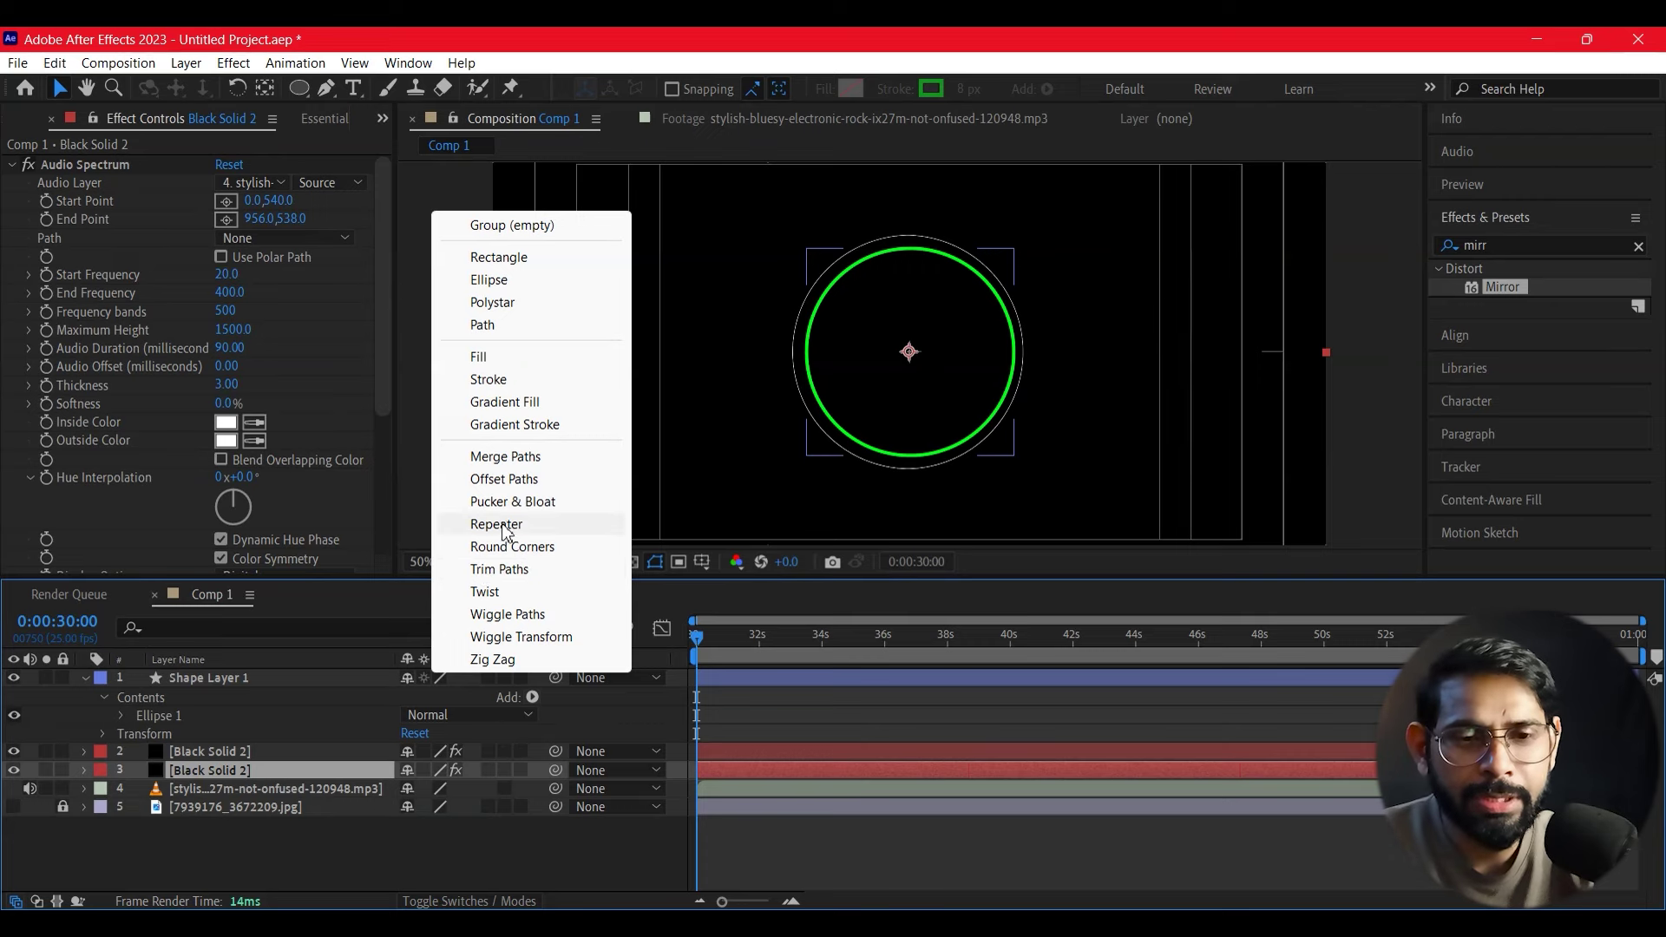
{"action": "left_click", "coordinate": [500, 571]}
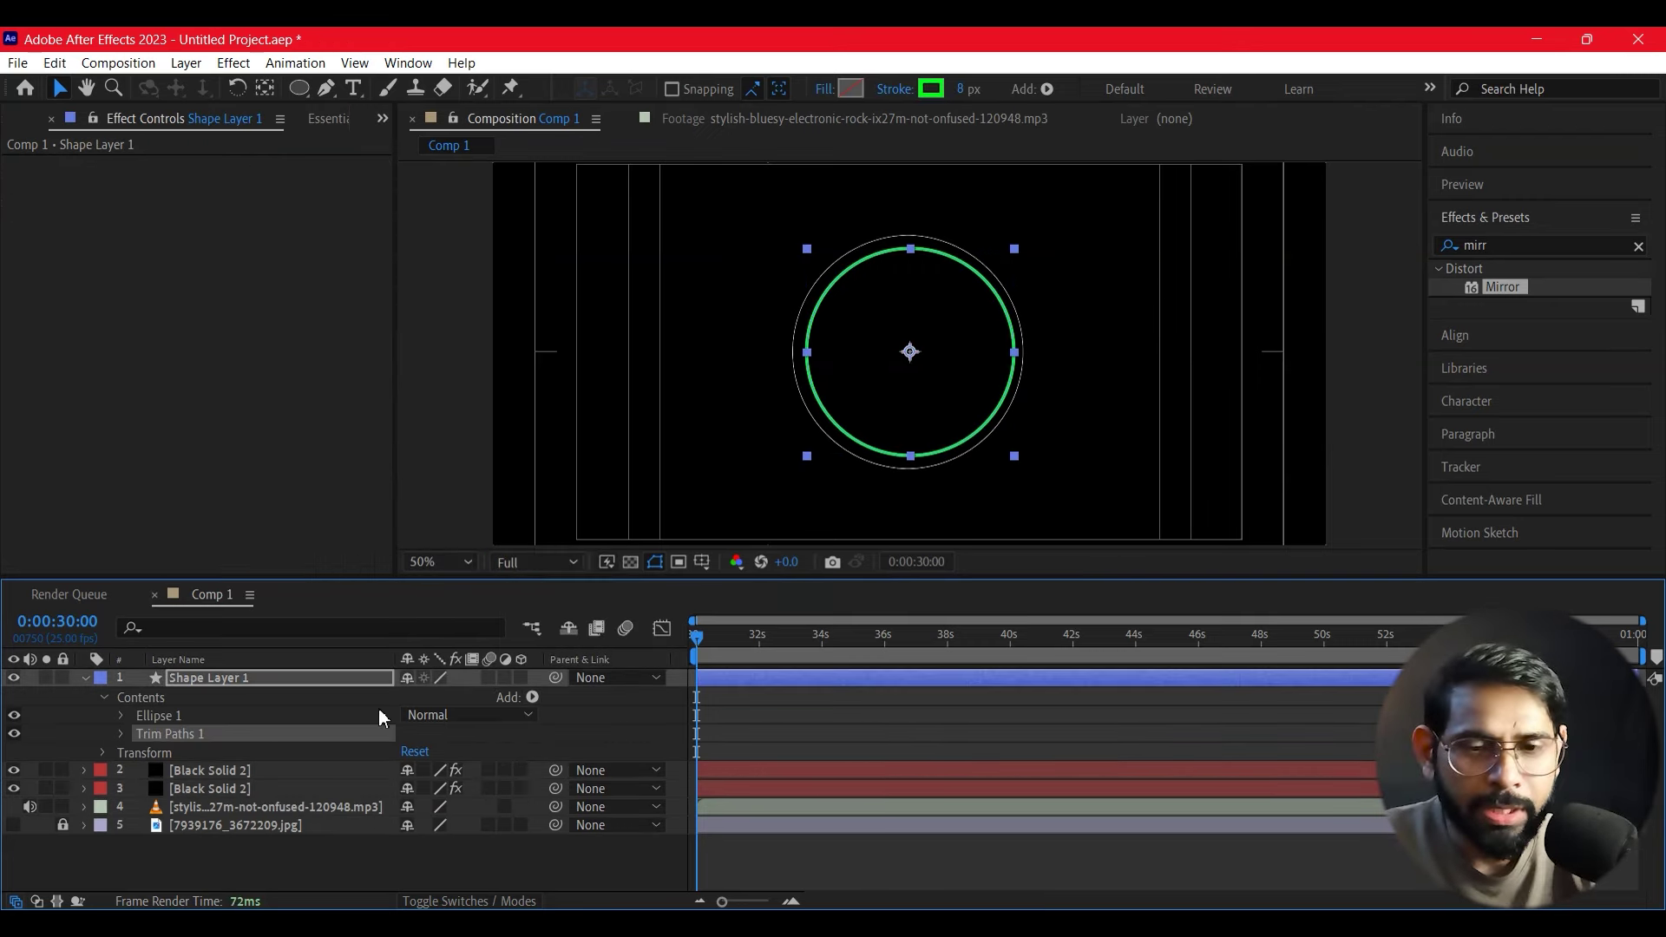
{"action": "left_click", "coordinate": [122, 734]}
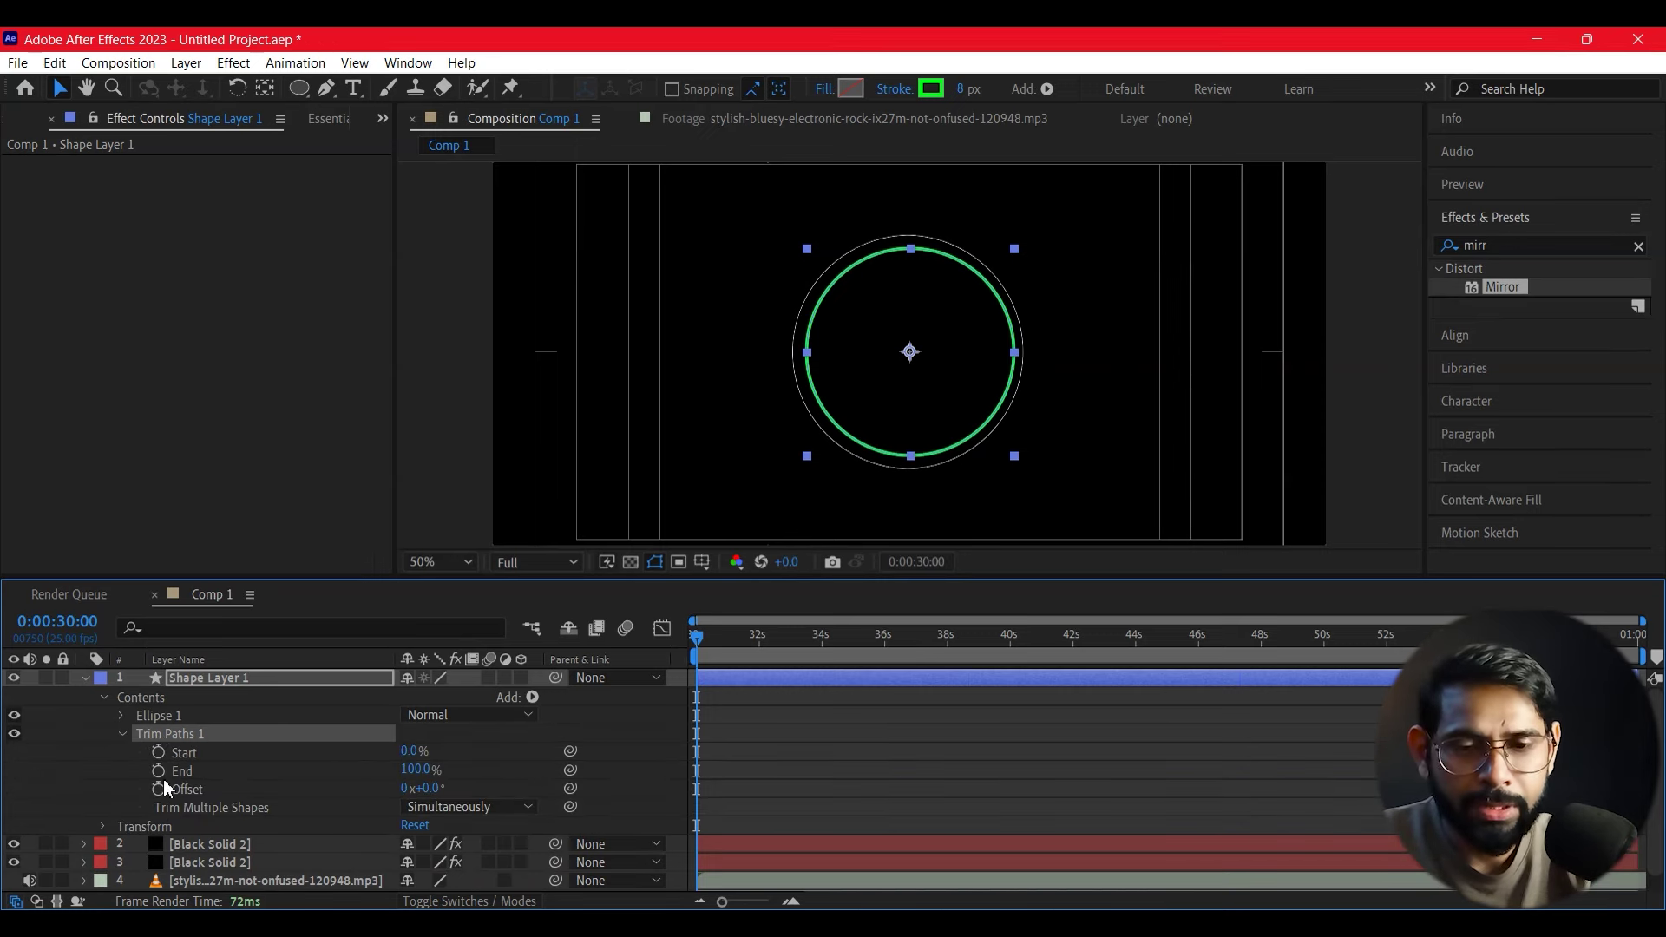
{"action": "left_click", "coordinate": [422, 769]}
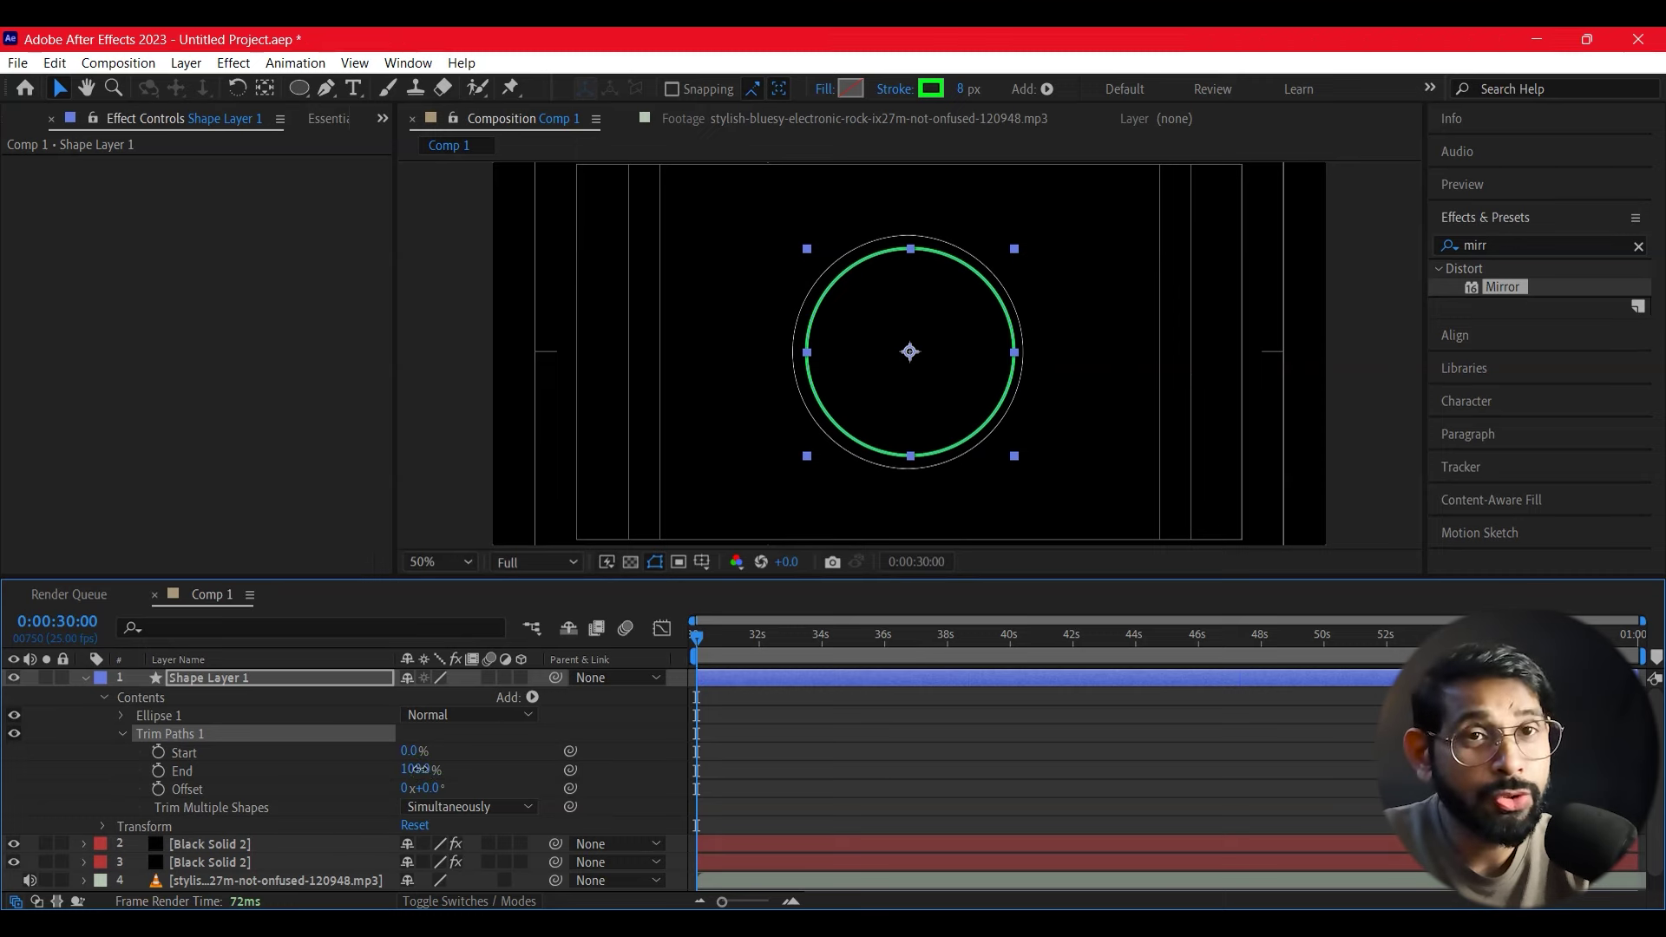
{"action": "left_click_drag", "start_coordinate": [420, 769], "coordinate": [184, 799]}
{"action": "left_click", "coordinate": [158, 770]}
Step: Key Trim Paths End to 100% near the last frame, then return to start and preview
{"action": "left_click_drag", "start_coordinate": [716, 635], "coordinate": [1651, 675]}
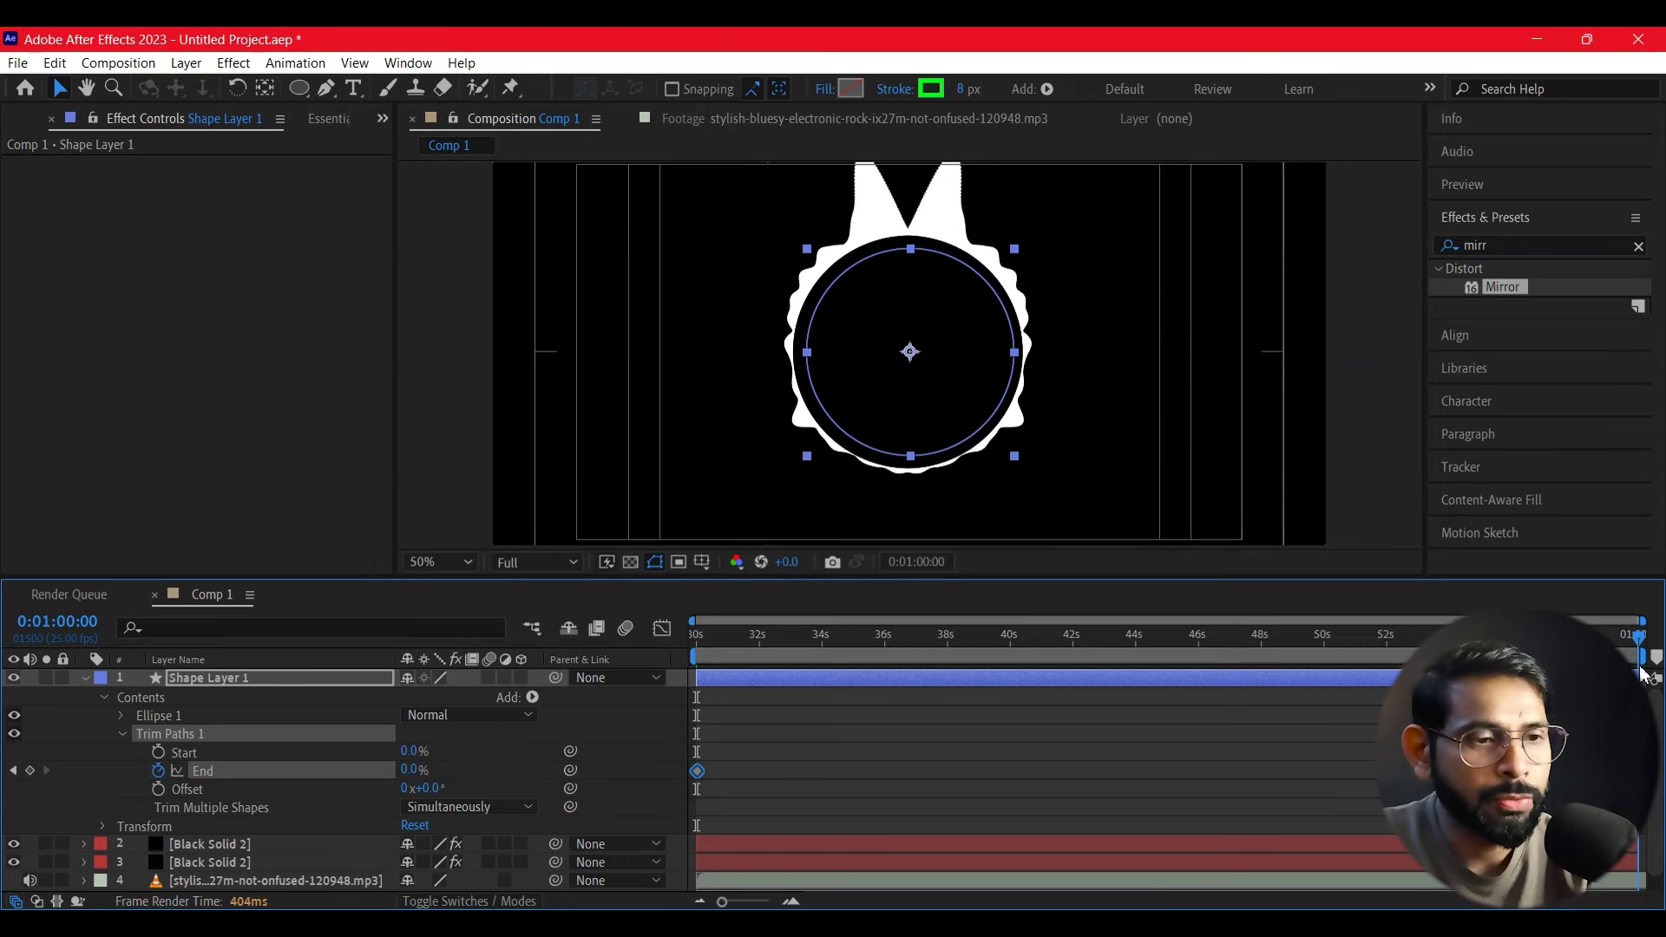
{"action": "left_click_drag", "start_coordinate": [1643, 675], "coordinate": [1626, 675]}
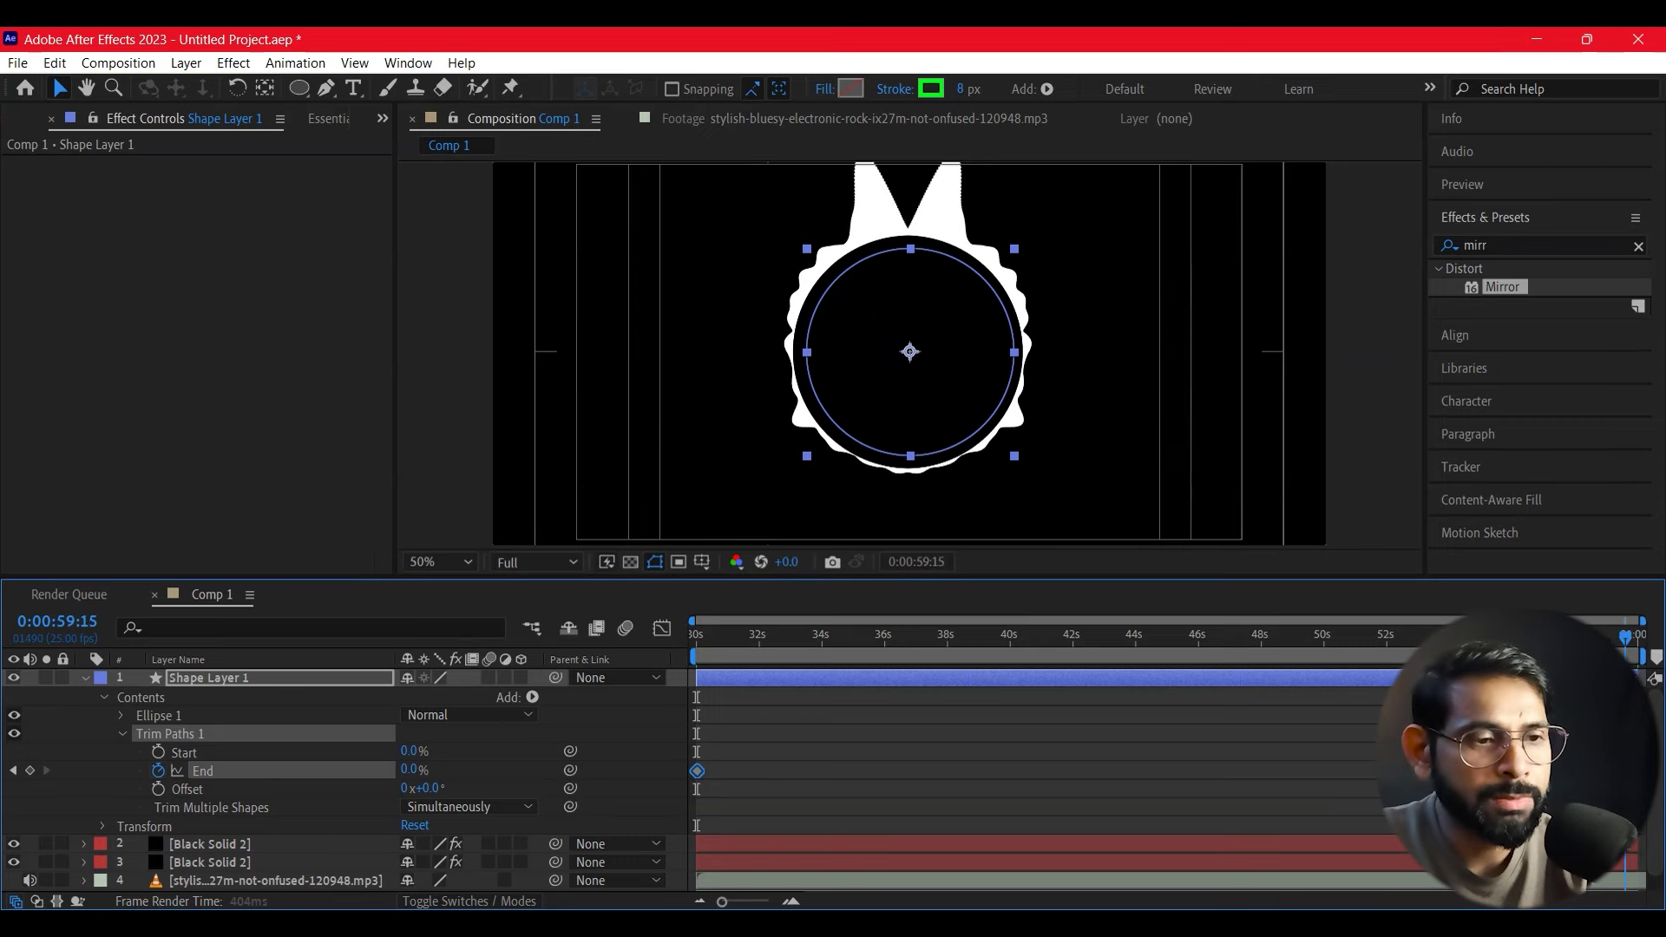
{"action": "left_click", "coordinate": [410, 771]}
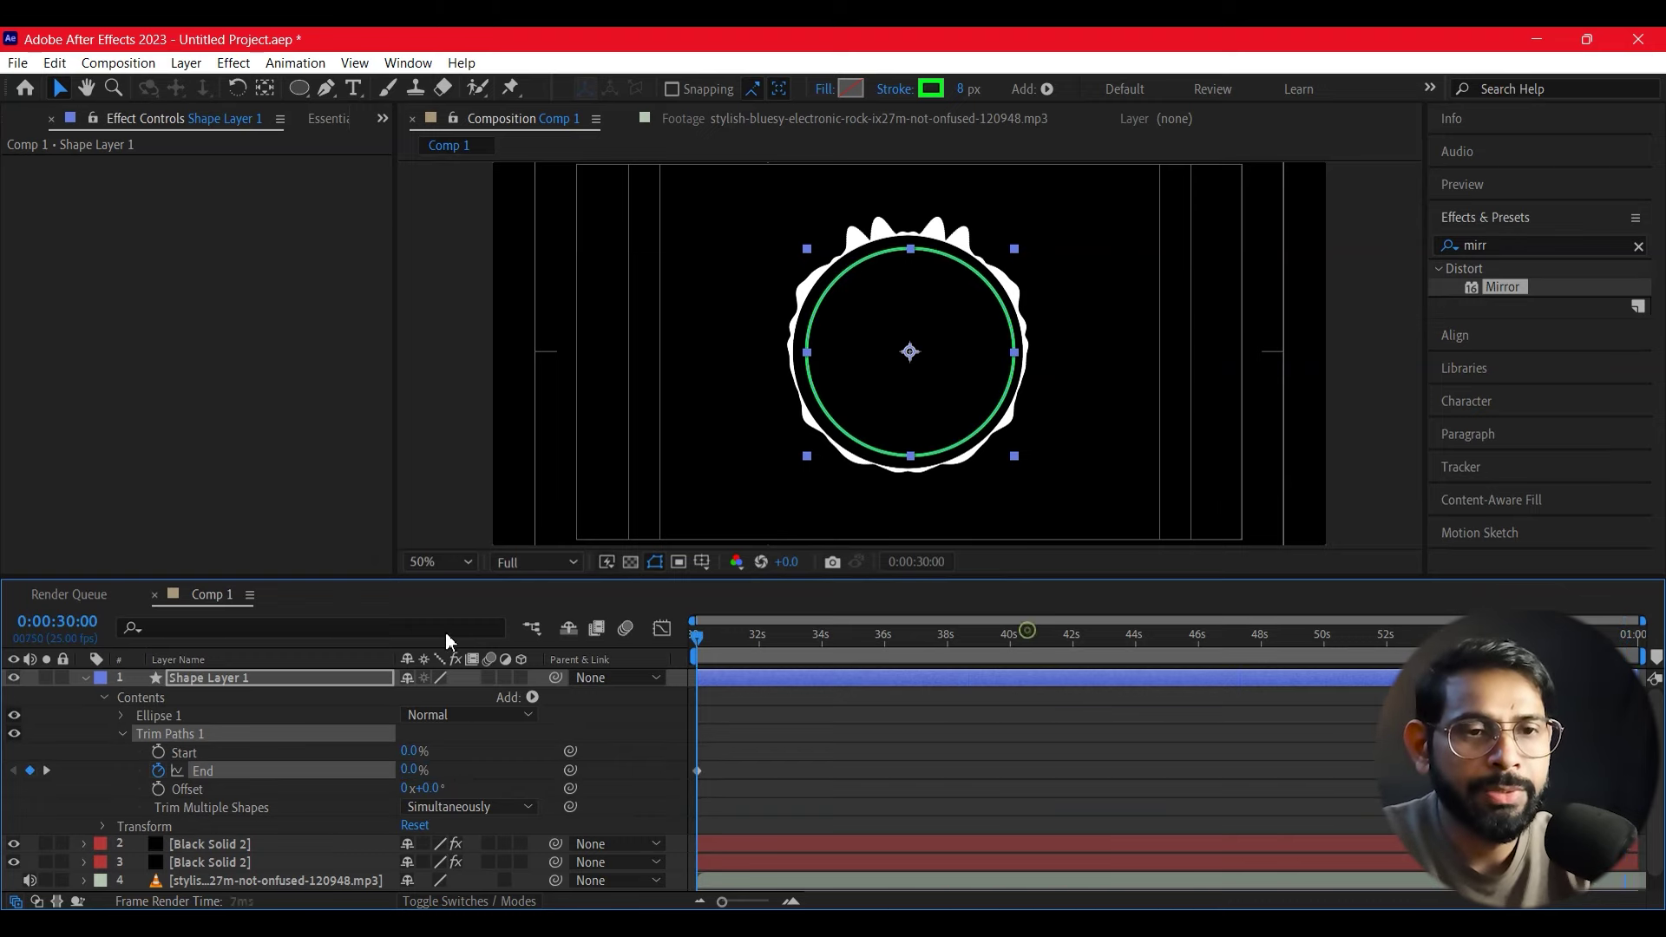
{"action": "key", "text": "Home"}
{"action": "left_click", "coordinate": [1145, 387]}
{"action": "key", "text": "space"}
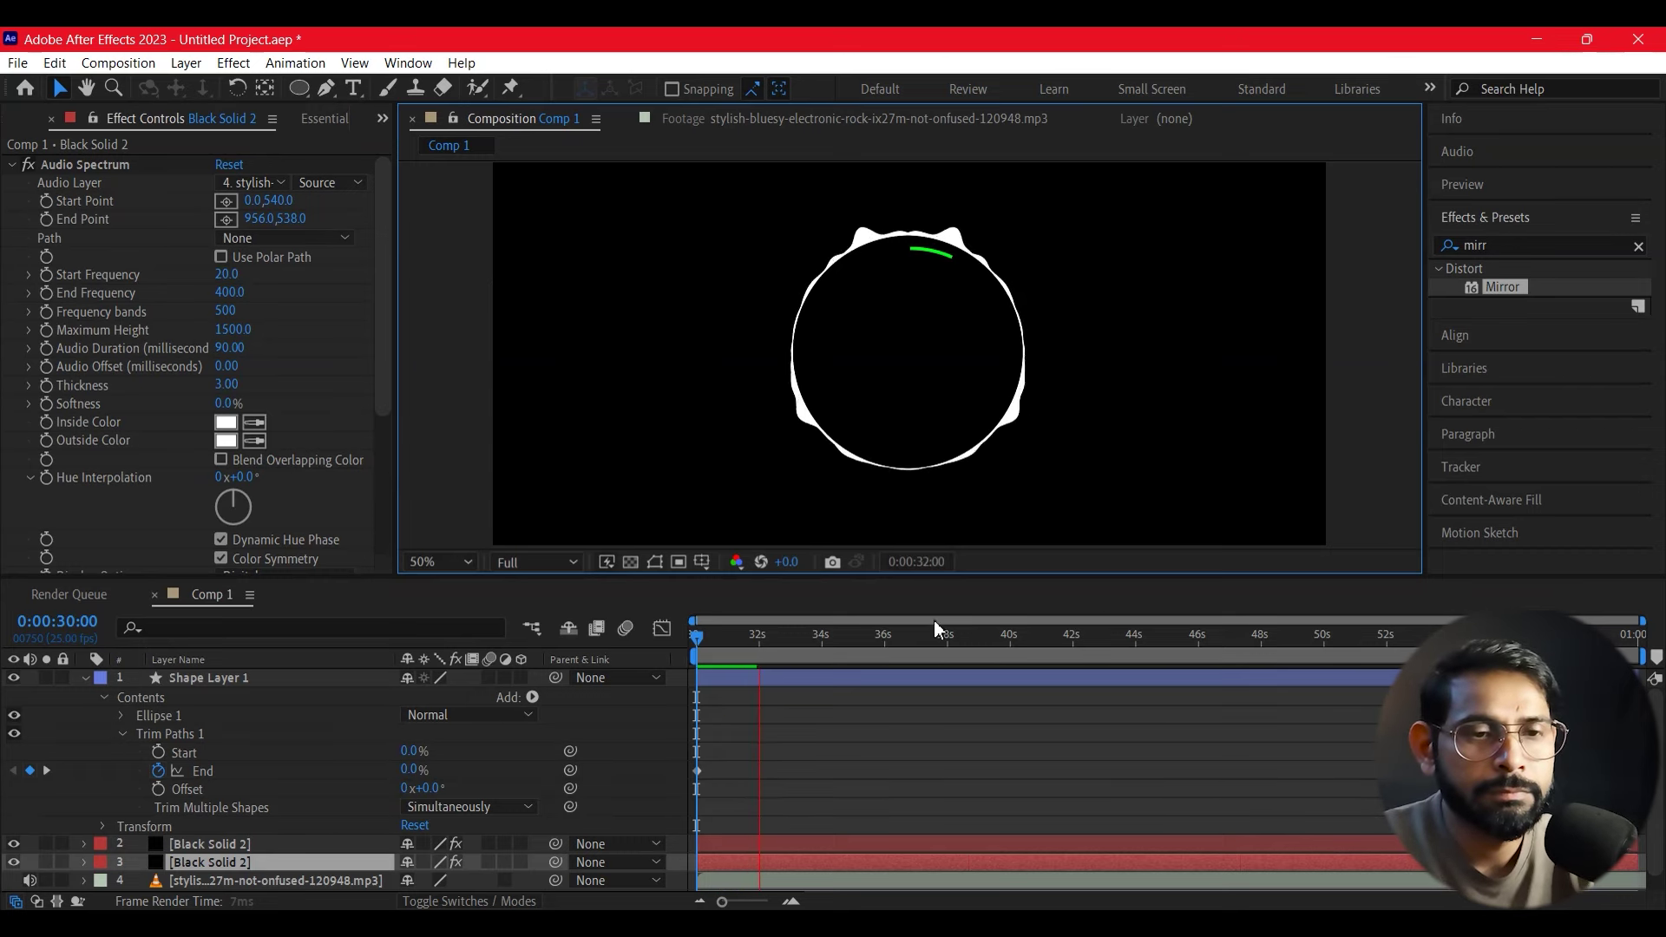
Step: Stop the preview and scrub back near the start to check the green arc
{"action": "key", "text": "space"}
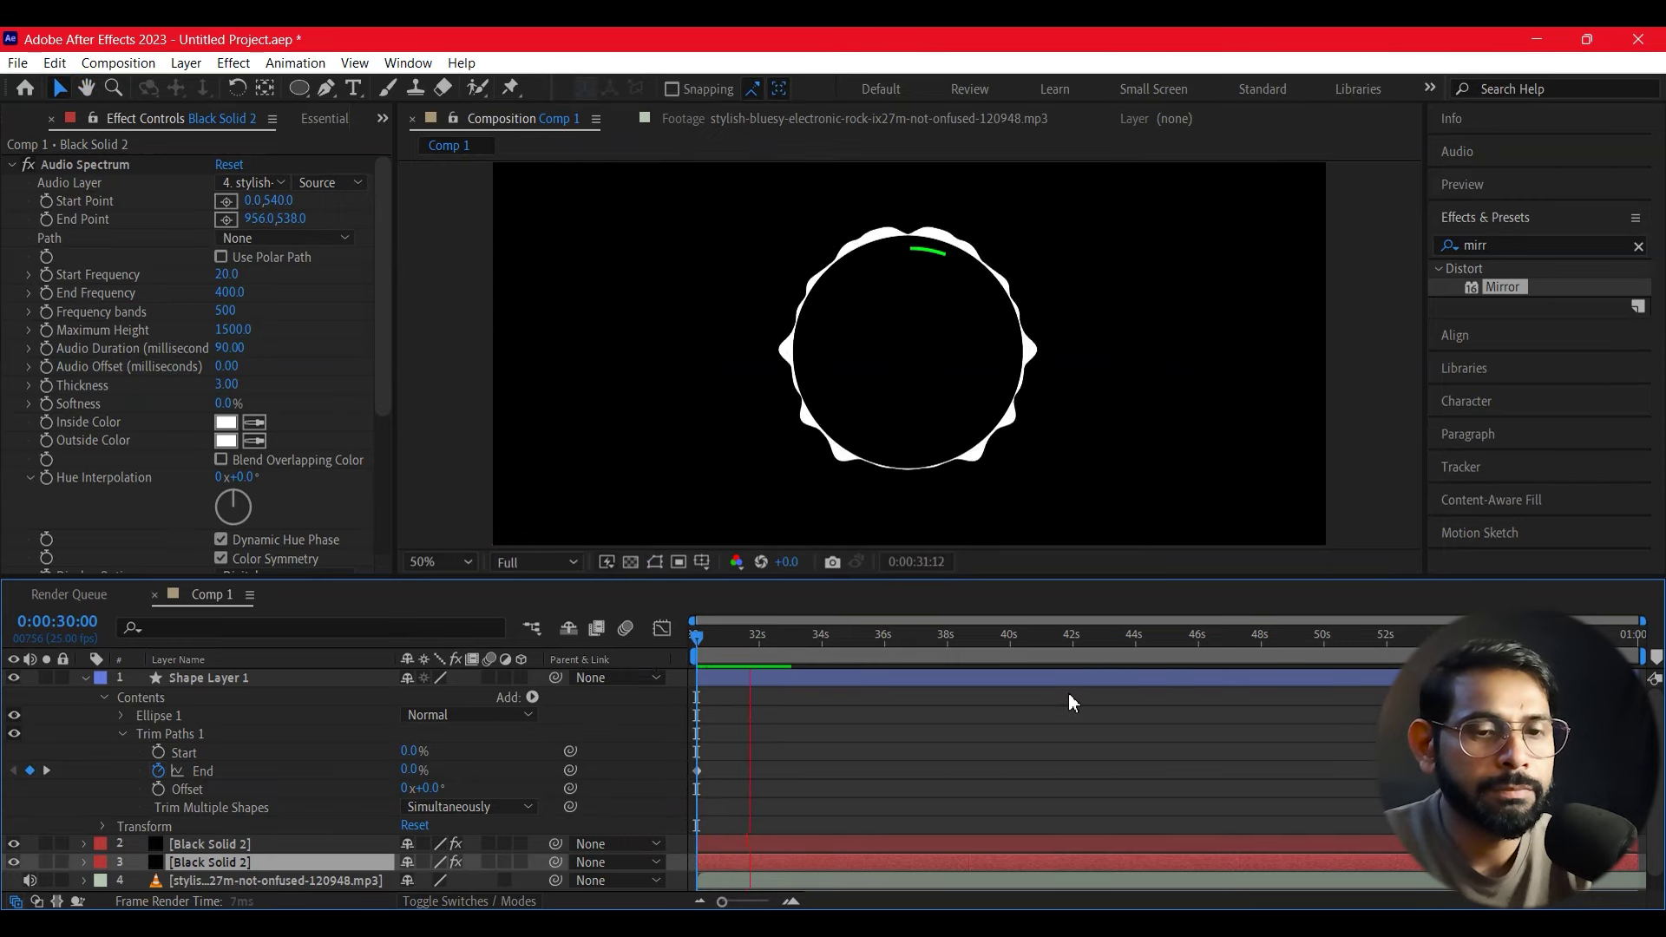
{"action": "key", "text": "space"}
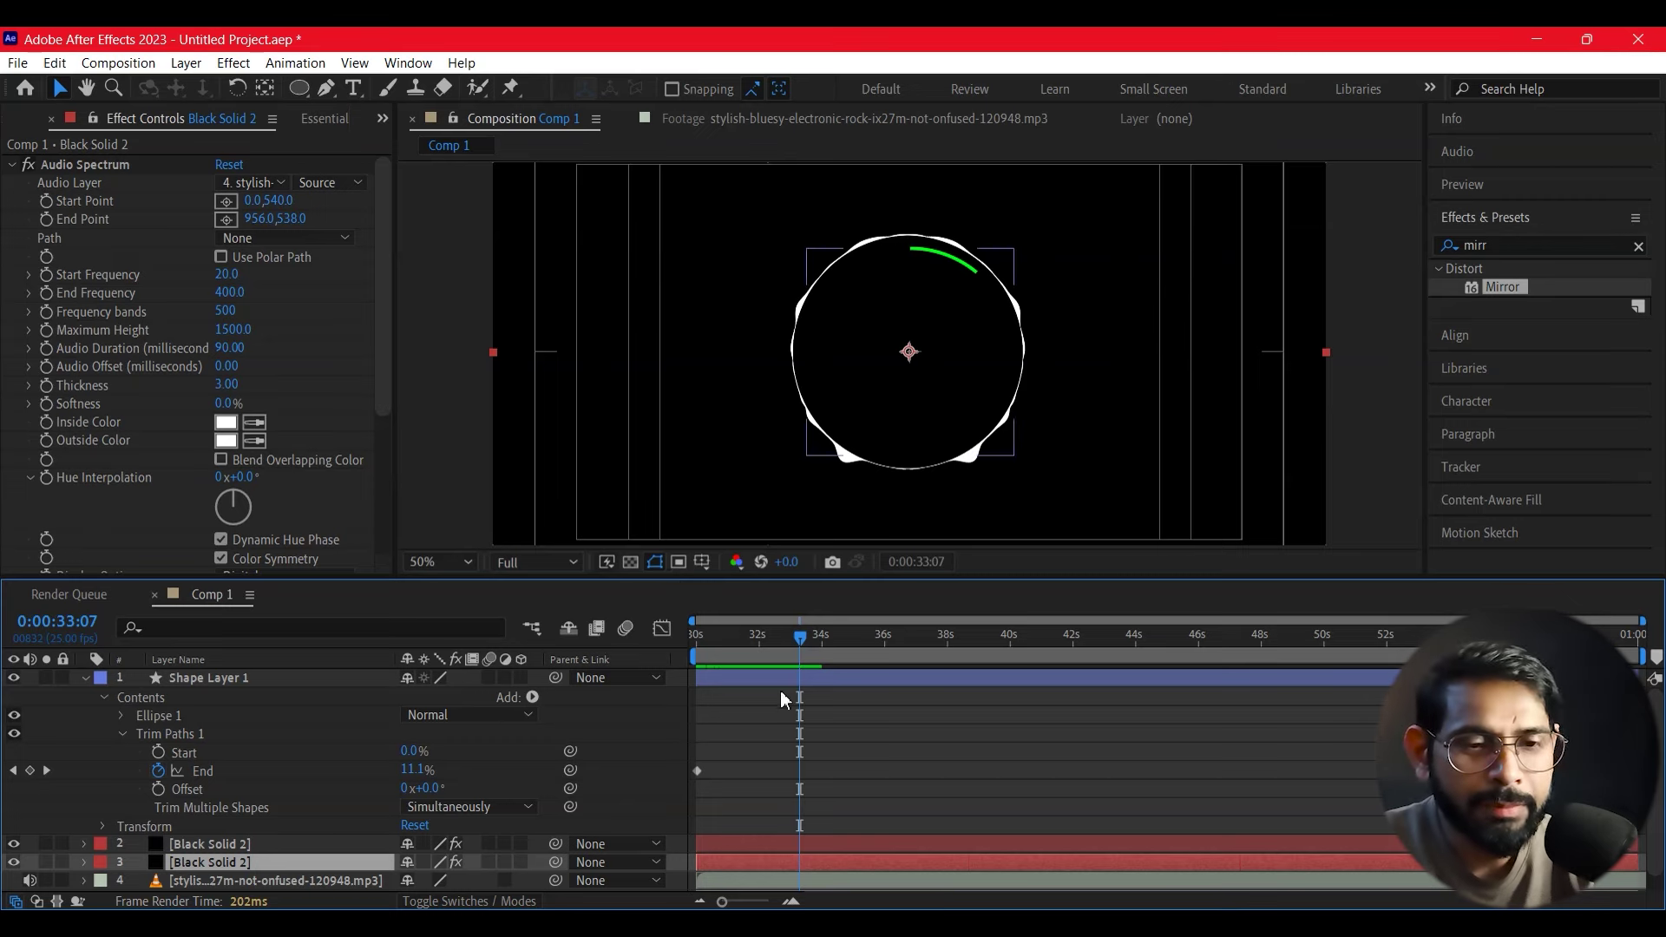
{"action": "left_click_drag", "start_coordinate": [788, 639], "coordinate": [722, 652]}
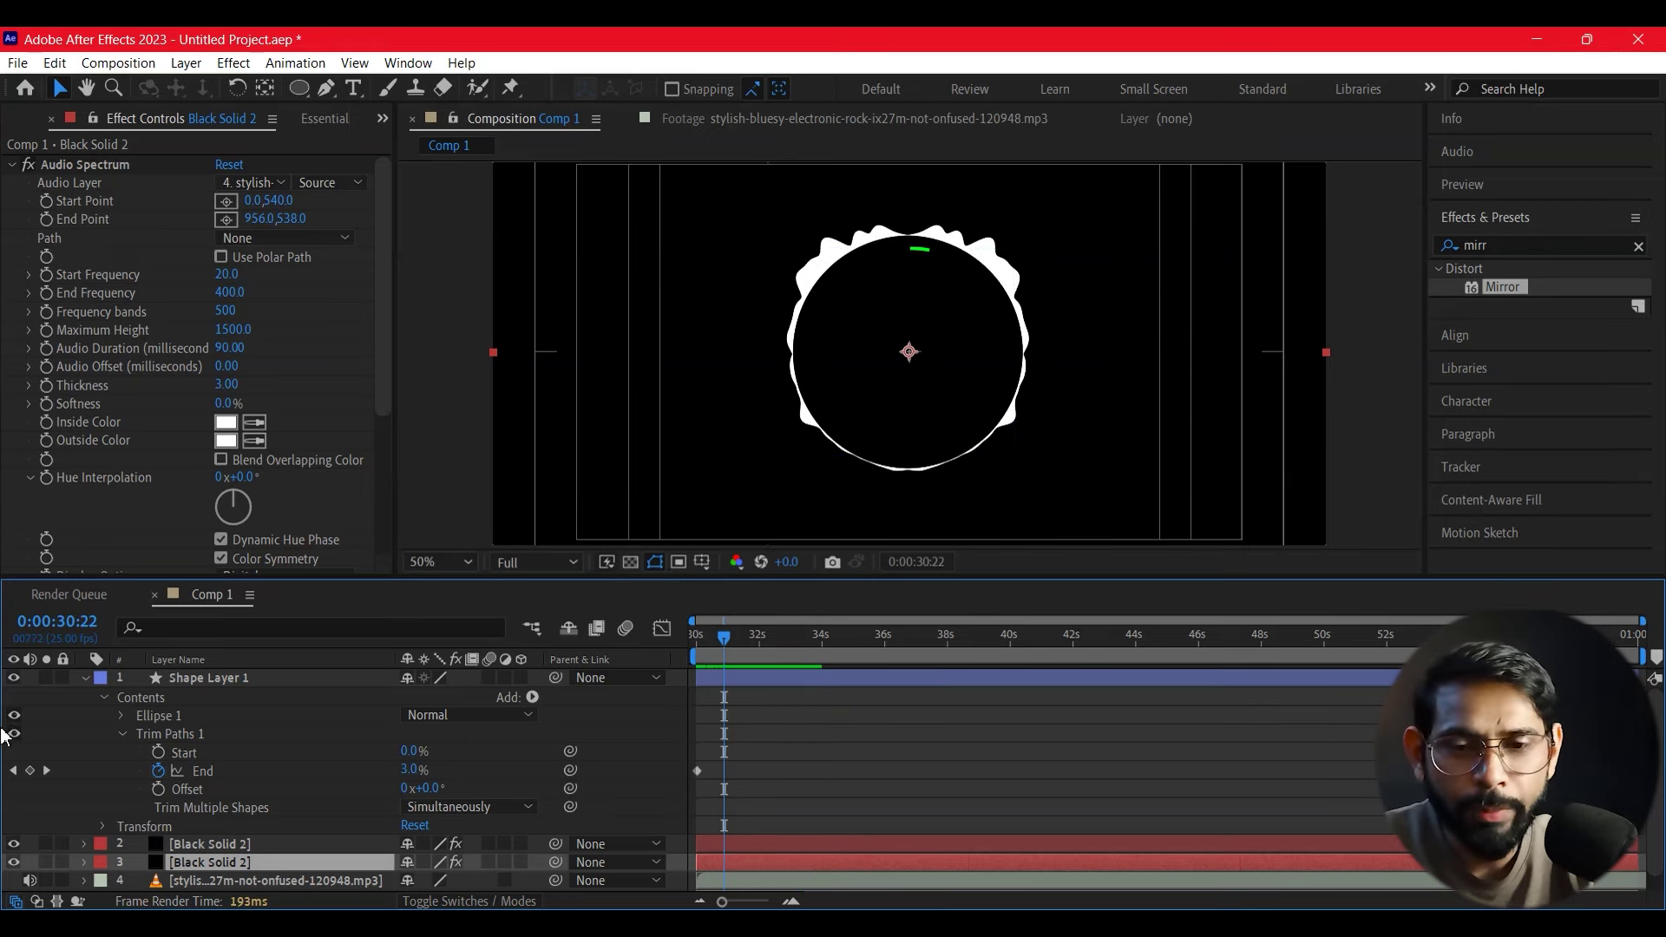
Step: Collapse Shape Layer 1, then duplicate the second Black Solid 2 and review its 4-Color Gradient
{"action": "key", "text": "u"}
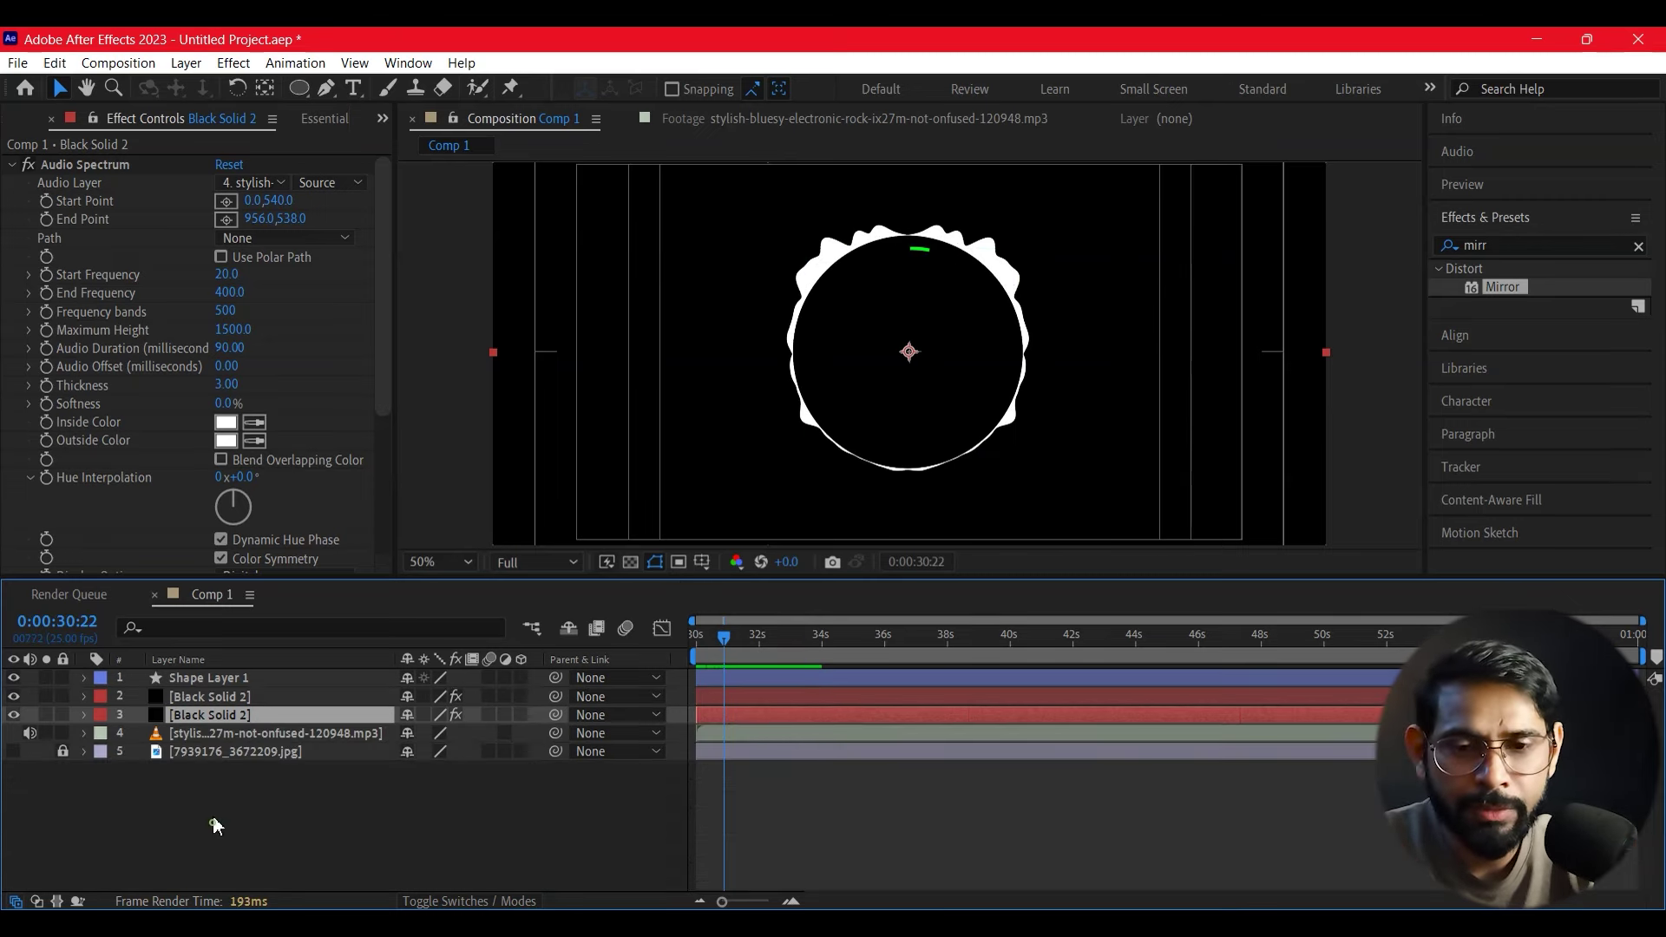
{"action": "left_click", "coordinate": [212, 816]}
{"action": "left_click", "coordinate": [235, 698]}
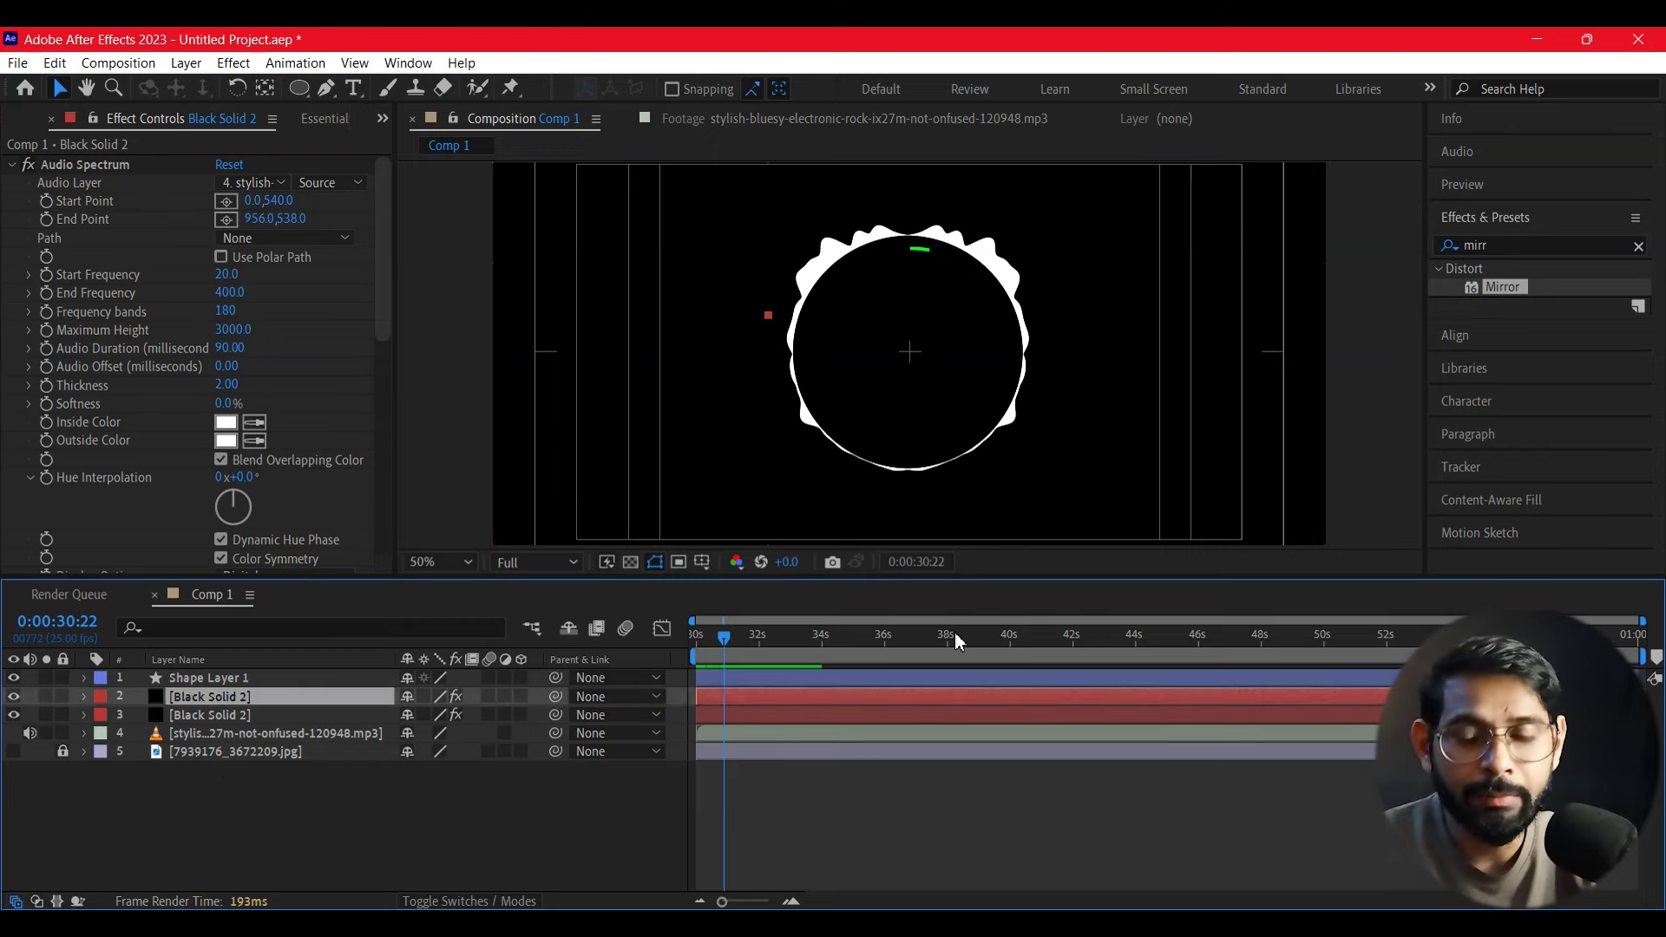
{"action": "key", "text": "ctrl+d"}
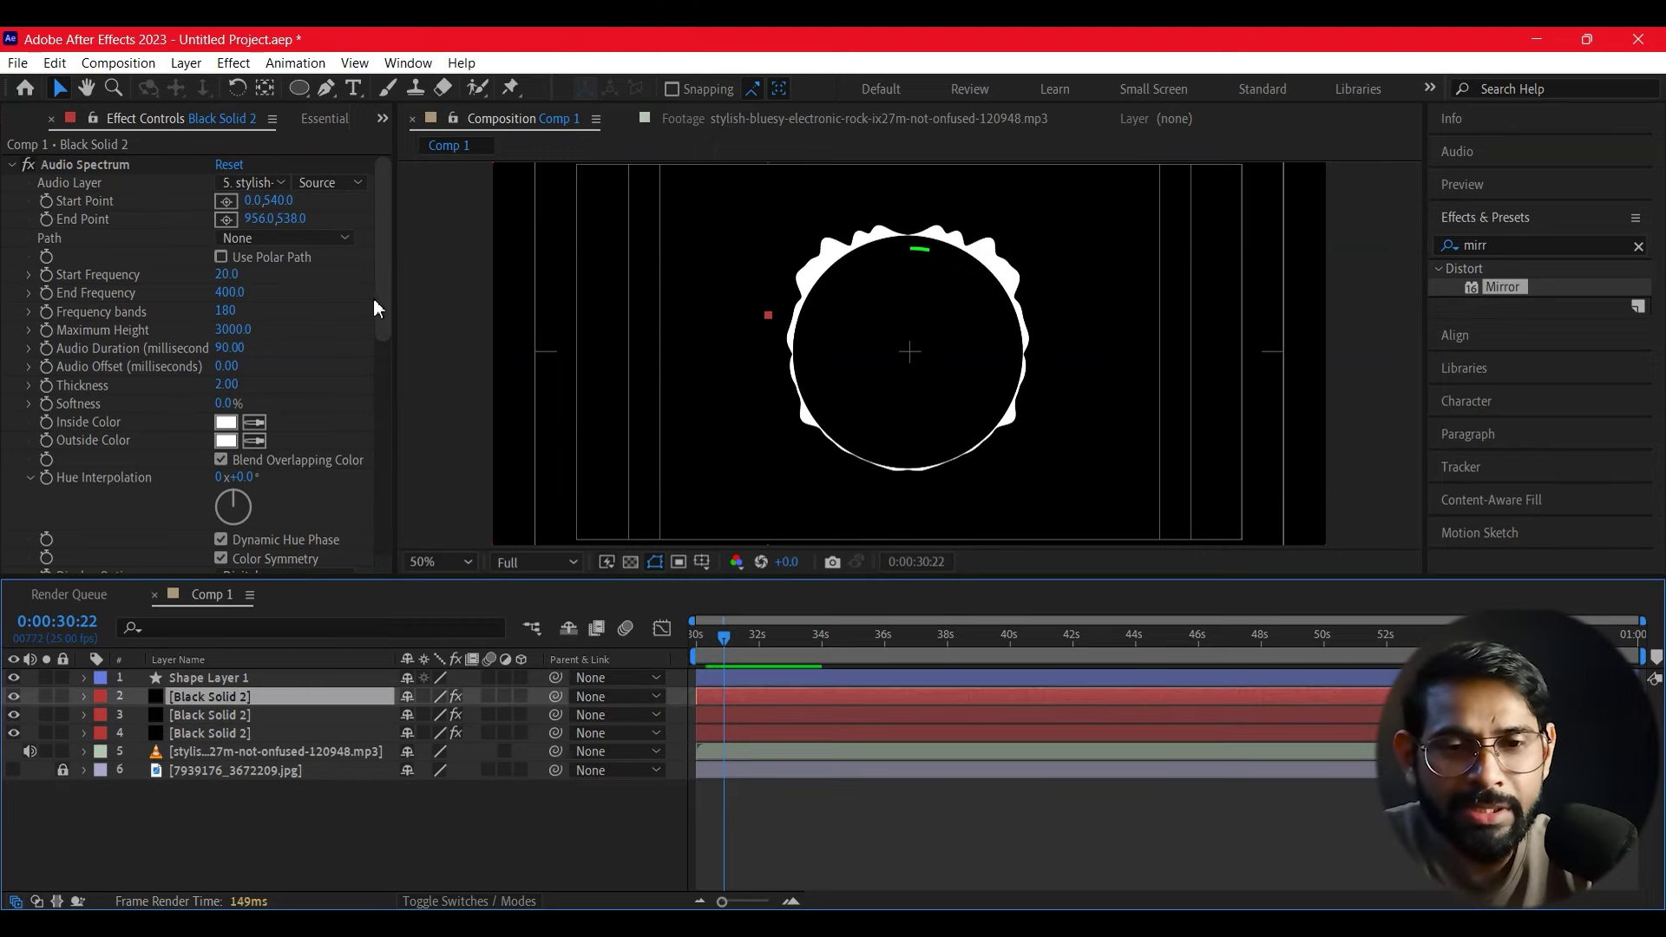
{"action": "left_click_drag", "start_coordinate": [379, 308], "coordinate": [387, 436]}
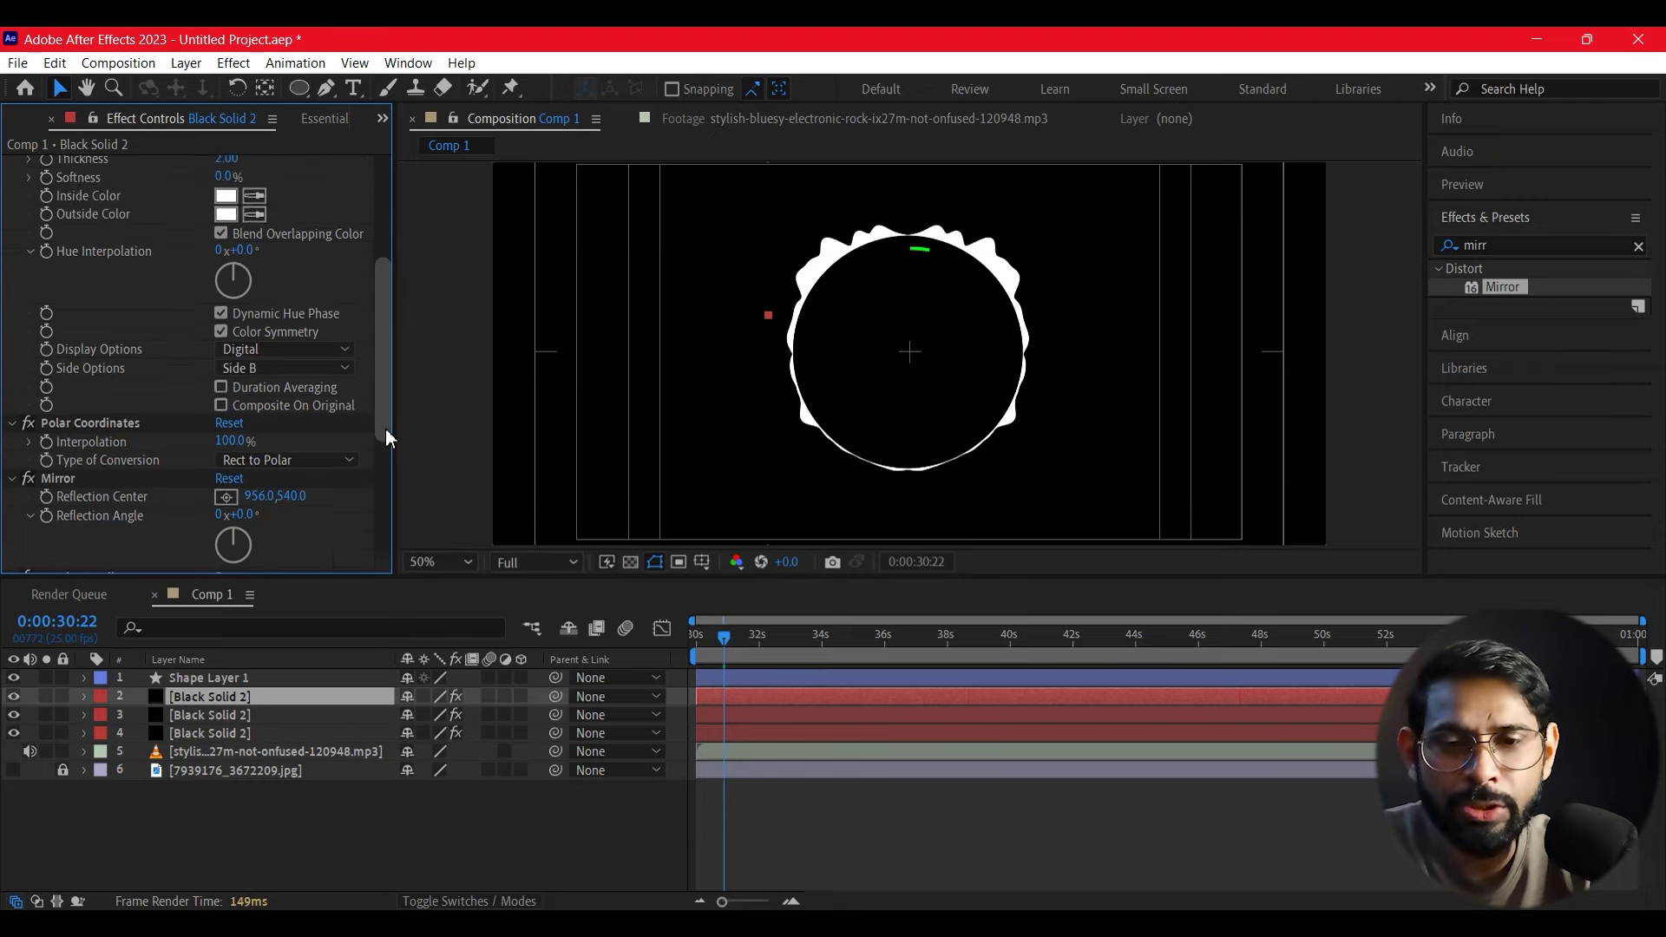
{"action": "scroll", "coordinate": [385, 436], "scroll_direction": "down", "scroll_amount": 3}
{"action": "left_click", "coordinate": [78, 464]}
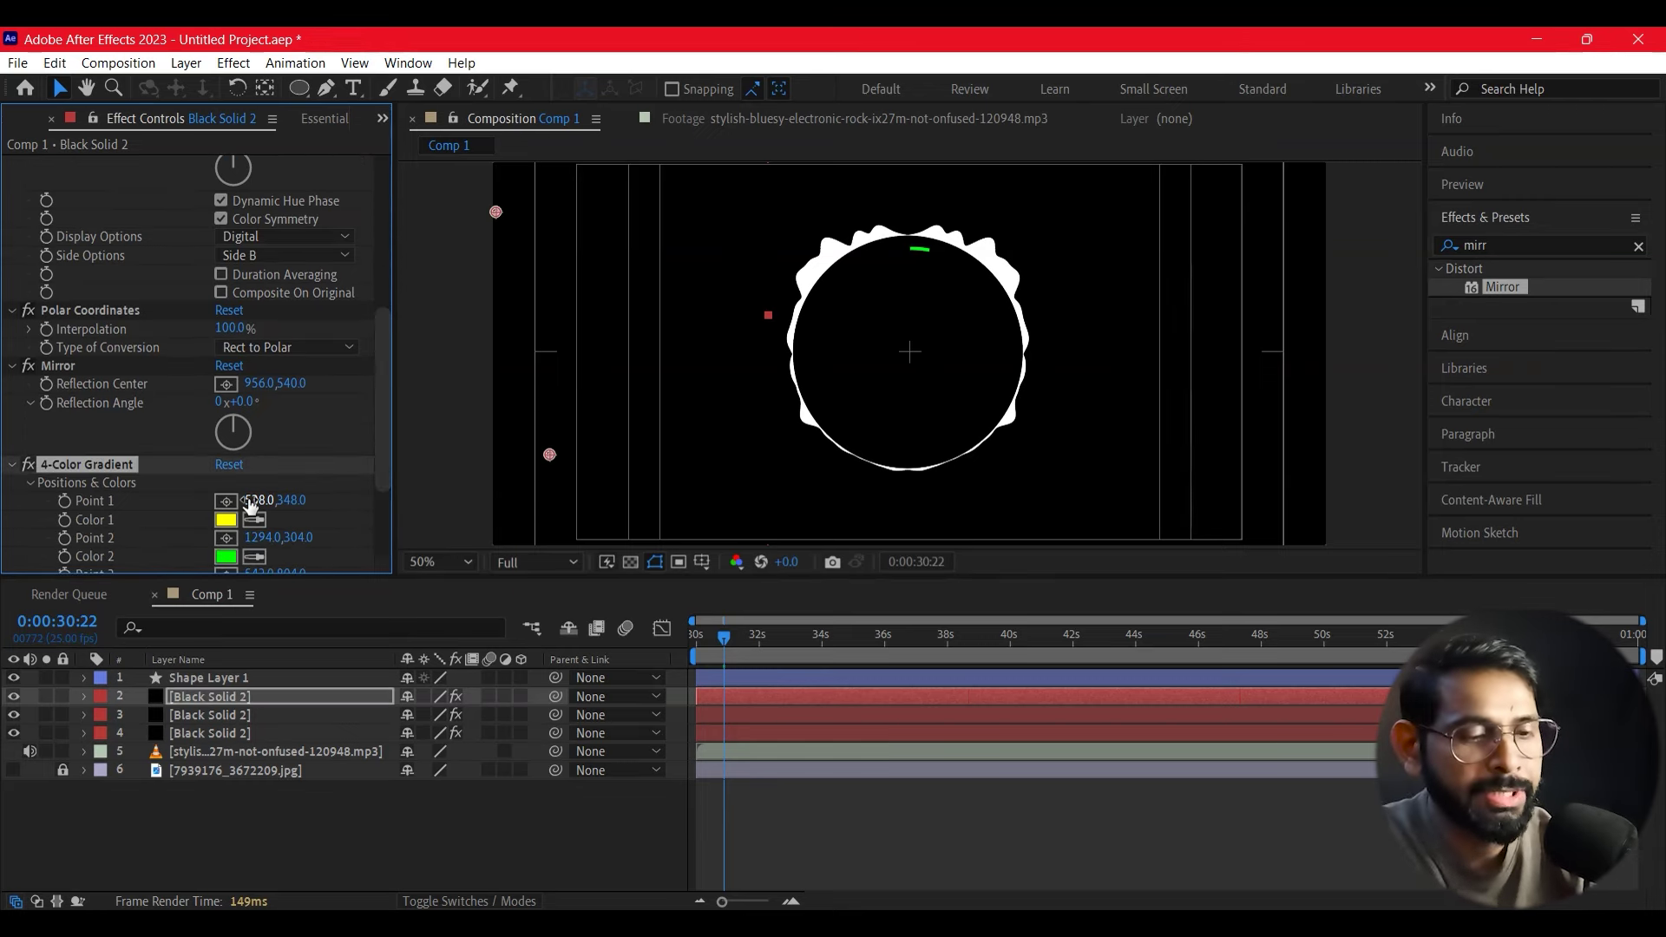
{"action": "scroll", "coordinate": [249, 503], "scroll_direction": "up", "scroll_amount": 3}
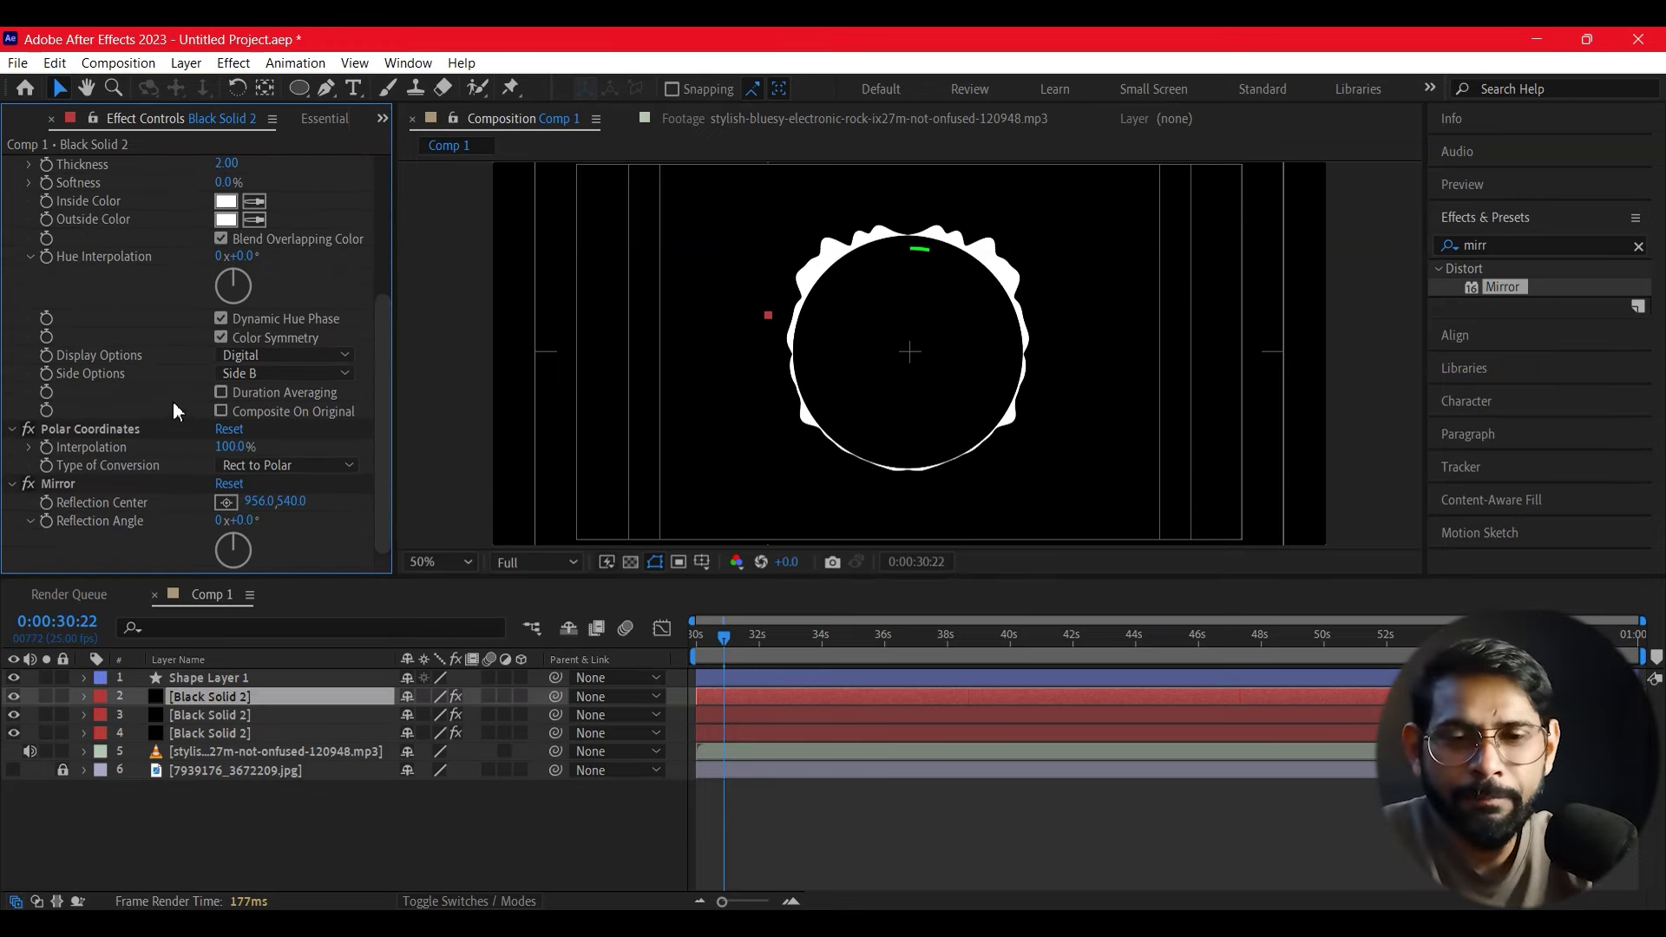
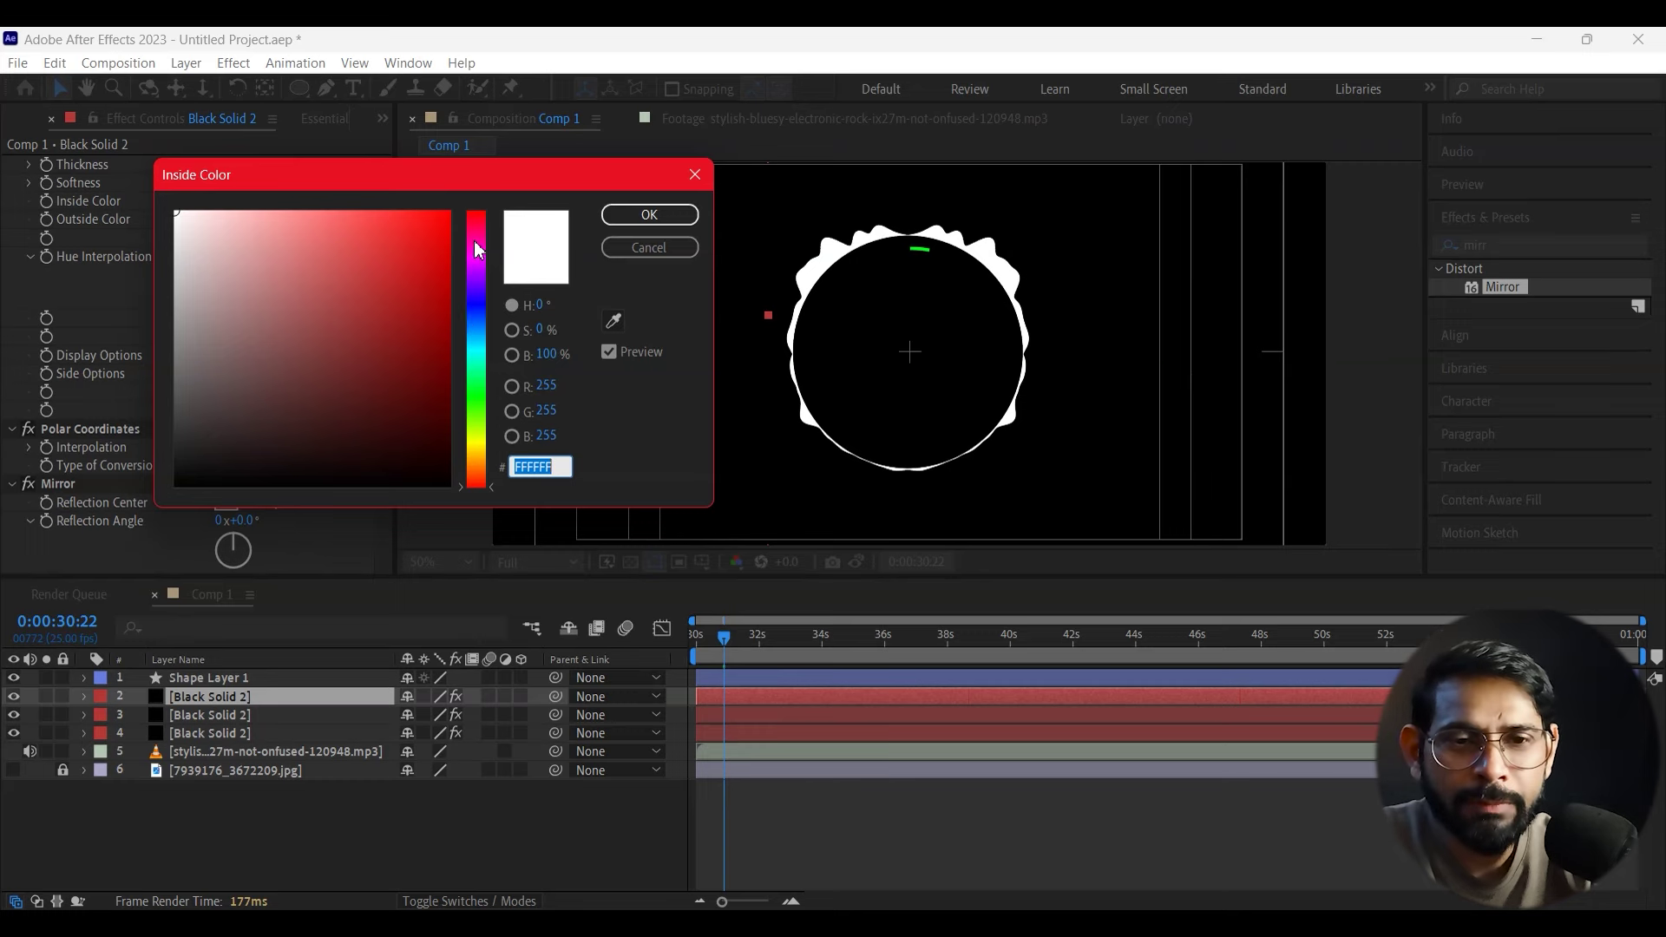
Step: Set the Audio Spectrum's Inside Color to a saturated green
{"action": "left_click", "coordinate": [477, 390]}
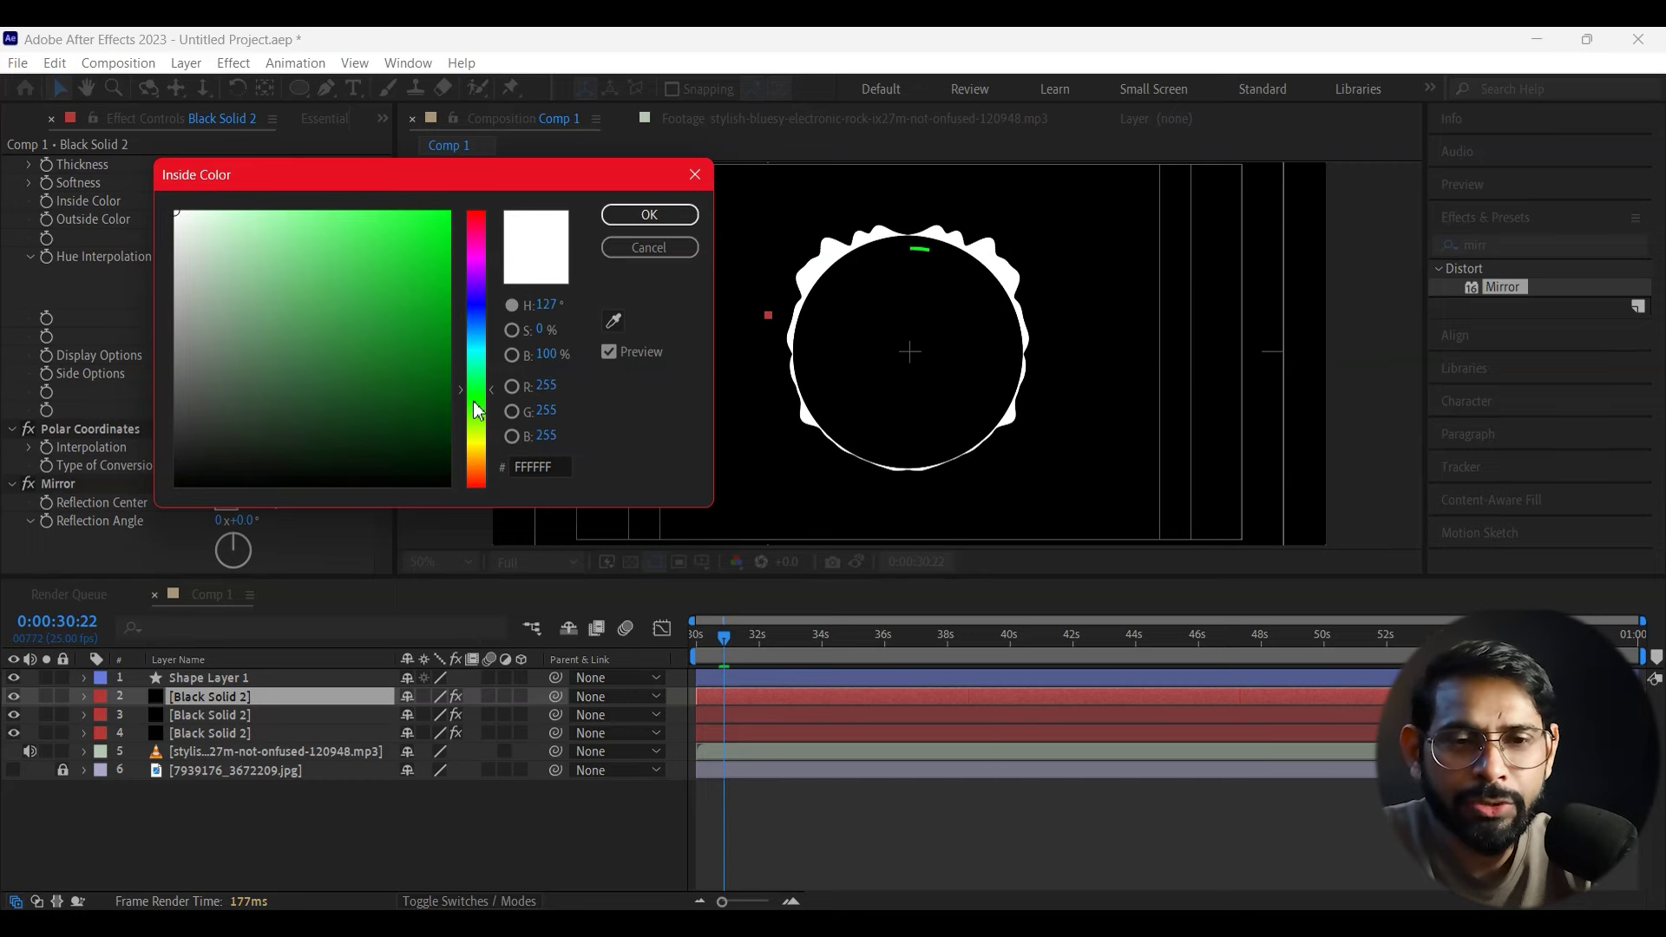
{"action": "left_click_drag", "start_coordinate": [431, 275], "coordinate": [499, 258]}
{"action": "left_click", "coordinate": [629, 217]}
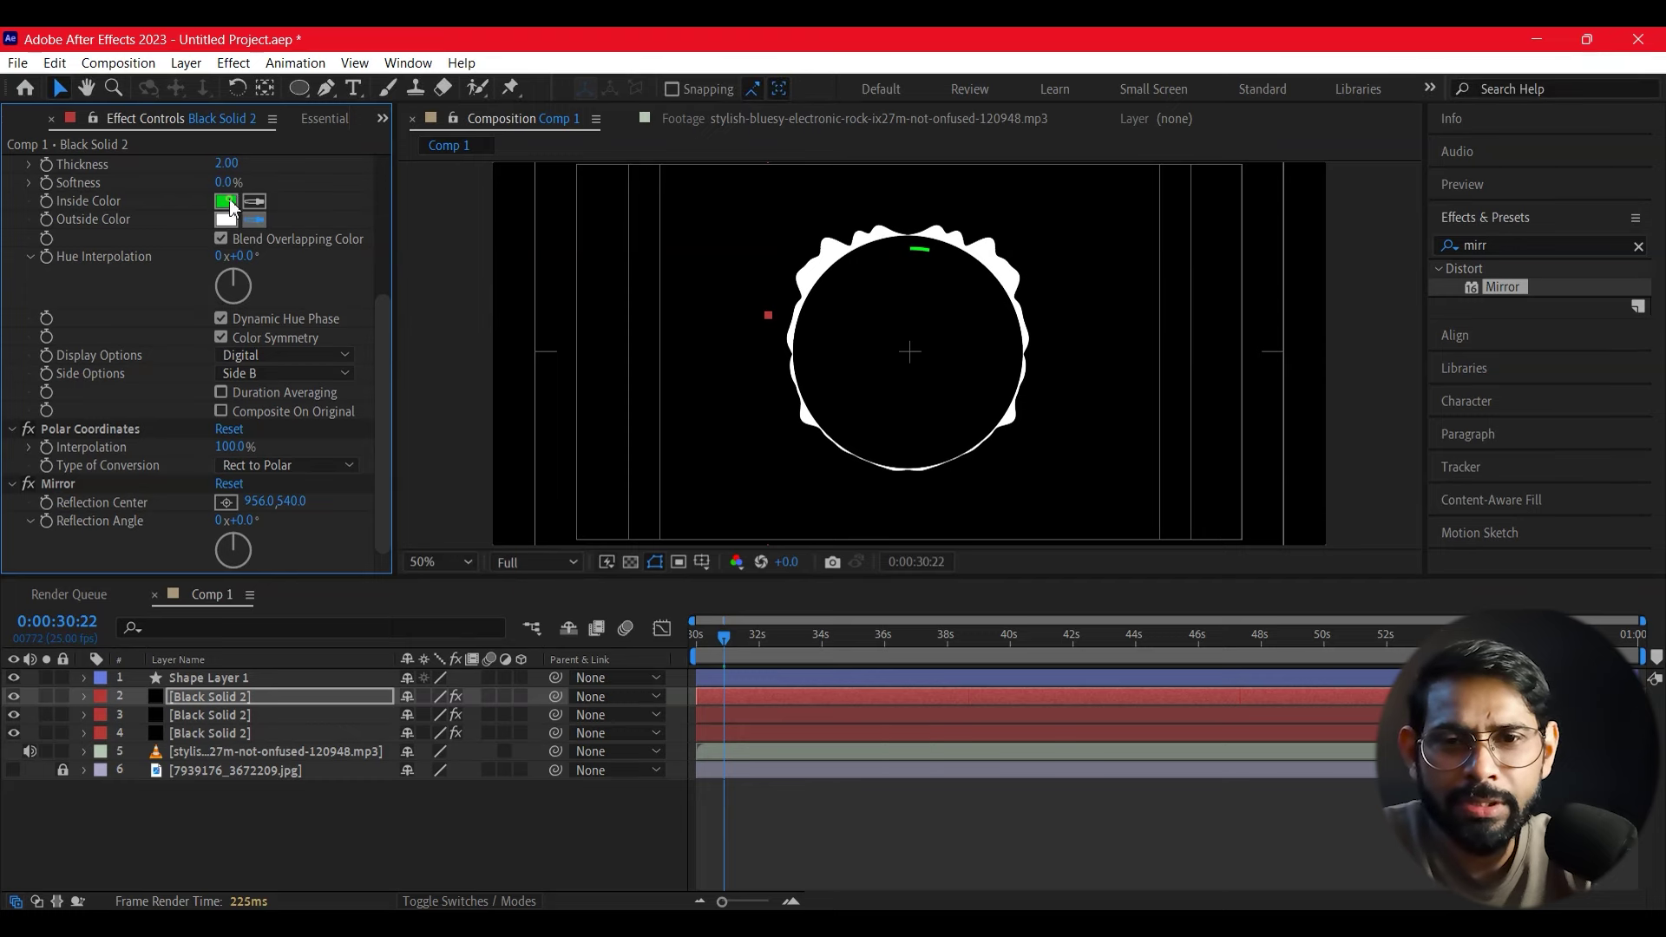
Step: Switch the Audio Spectrum's Display Options to Analog dots
{"action": "scroll", "coordinate": [290, 404], "scroll_direction": "up", "scroll_amount": 1}
{"action": "left_click", "coordinate": [303, 382]}
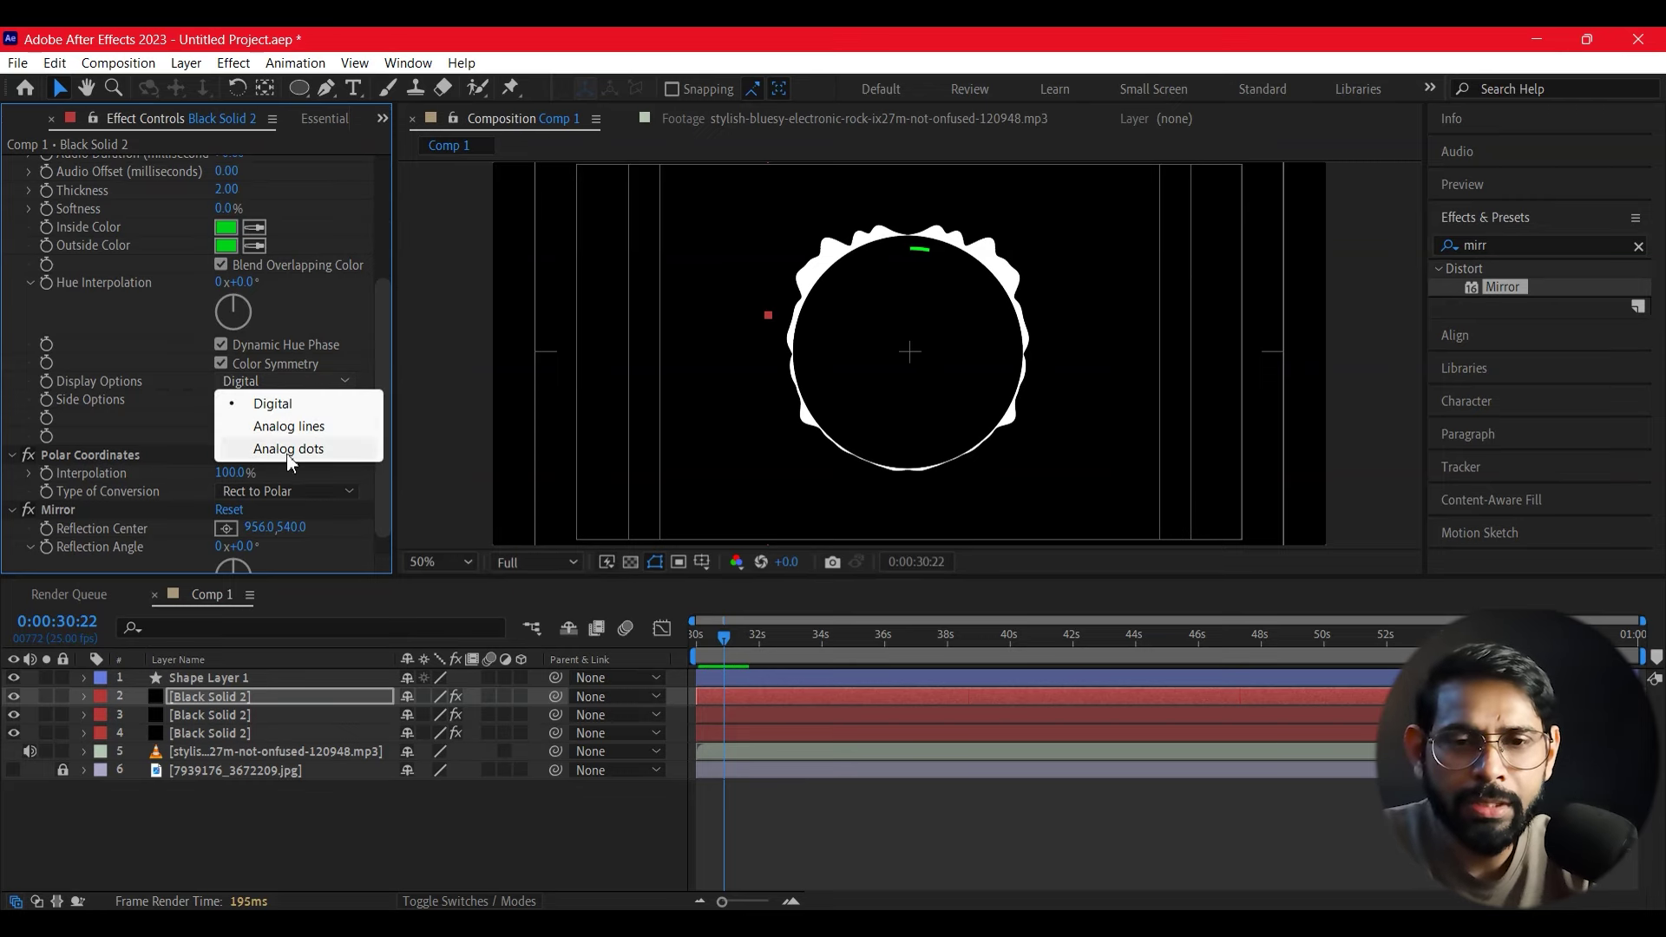
{"action": "left_click", "coordinate": [289, 448]}
{"action": "left_click_drag", "start_coordinate": [383, 354], "coordinate": [383, 235]}
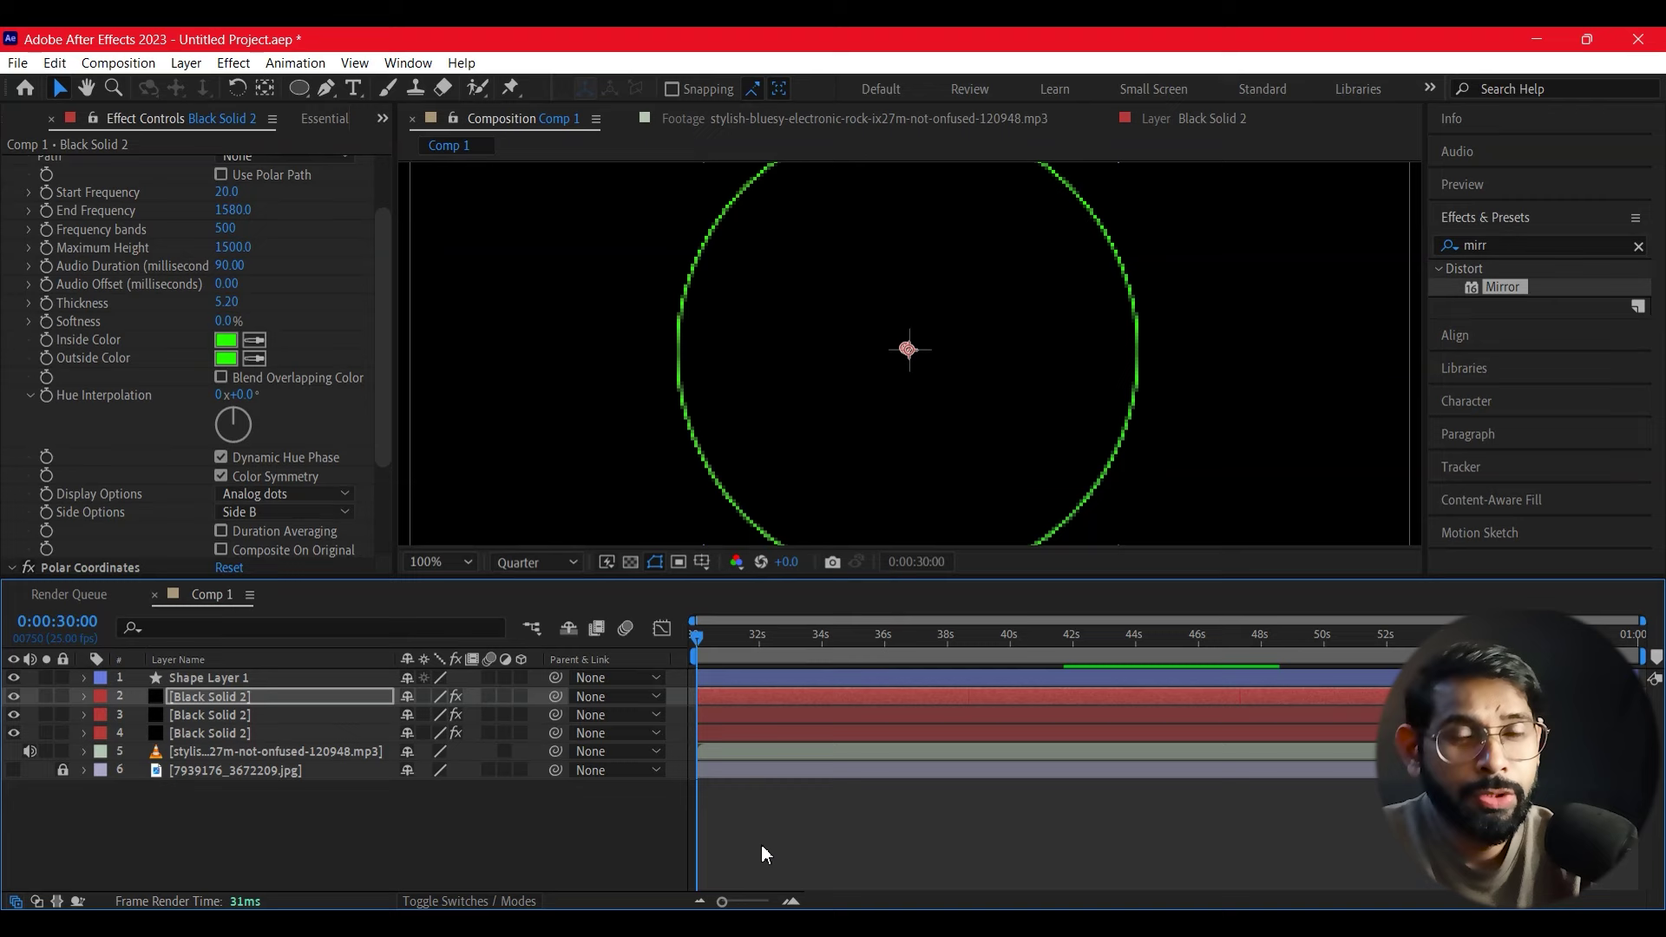
Step: Preview the green dotted ring at 50% zoom and Half resolution
{"action": "key", "text": "comma"}
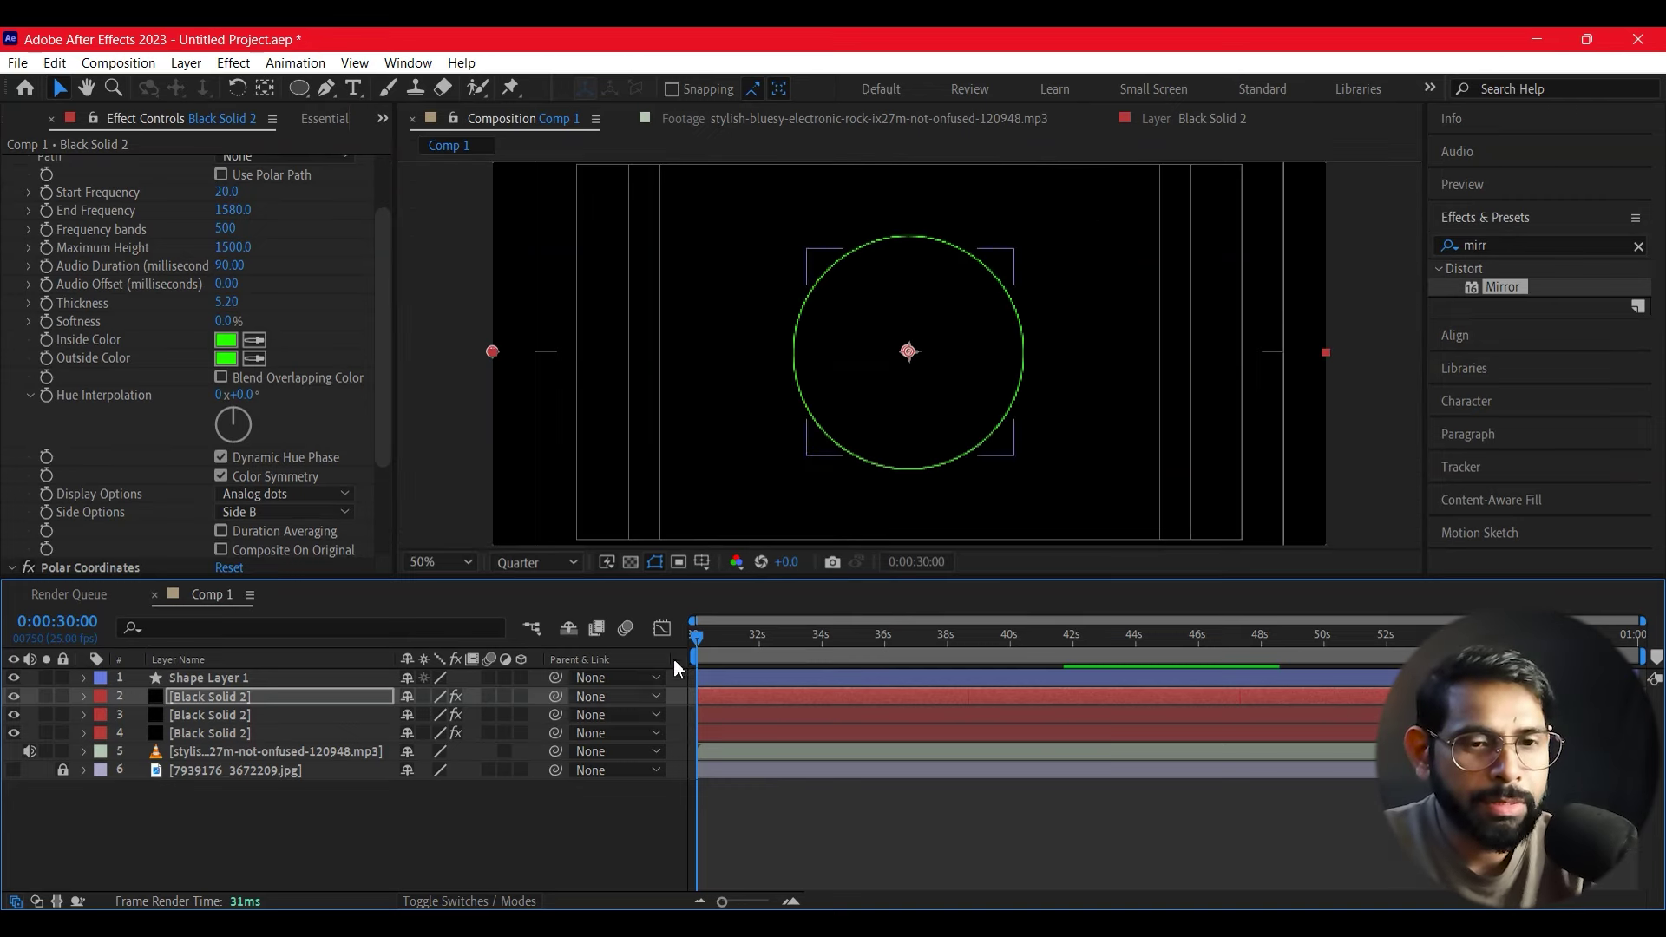
{"action": "left_click", "coordinate": [532, 562]}
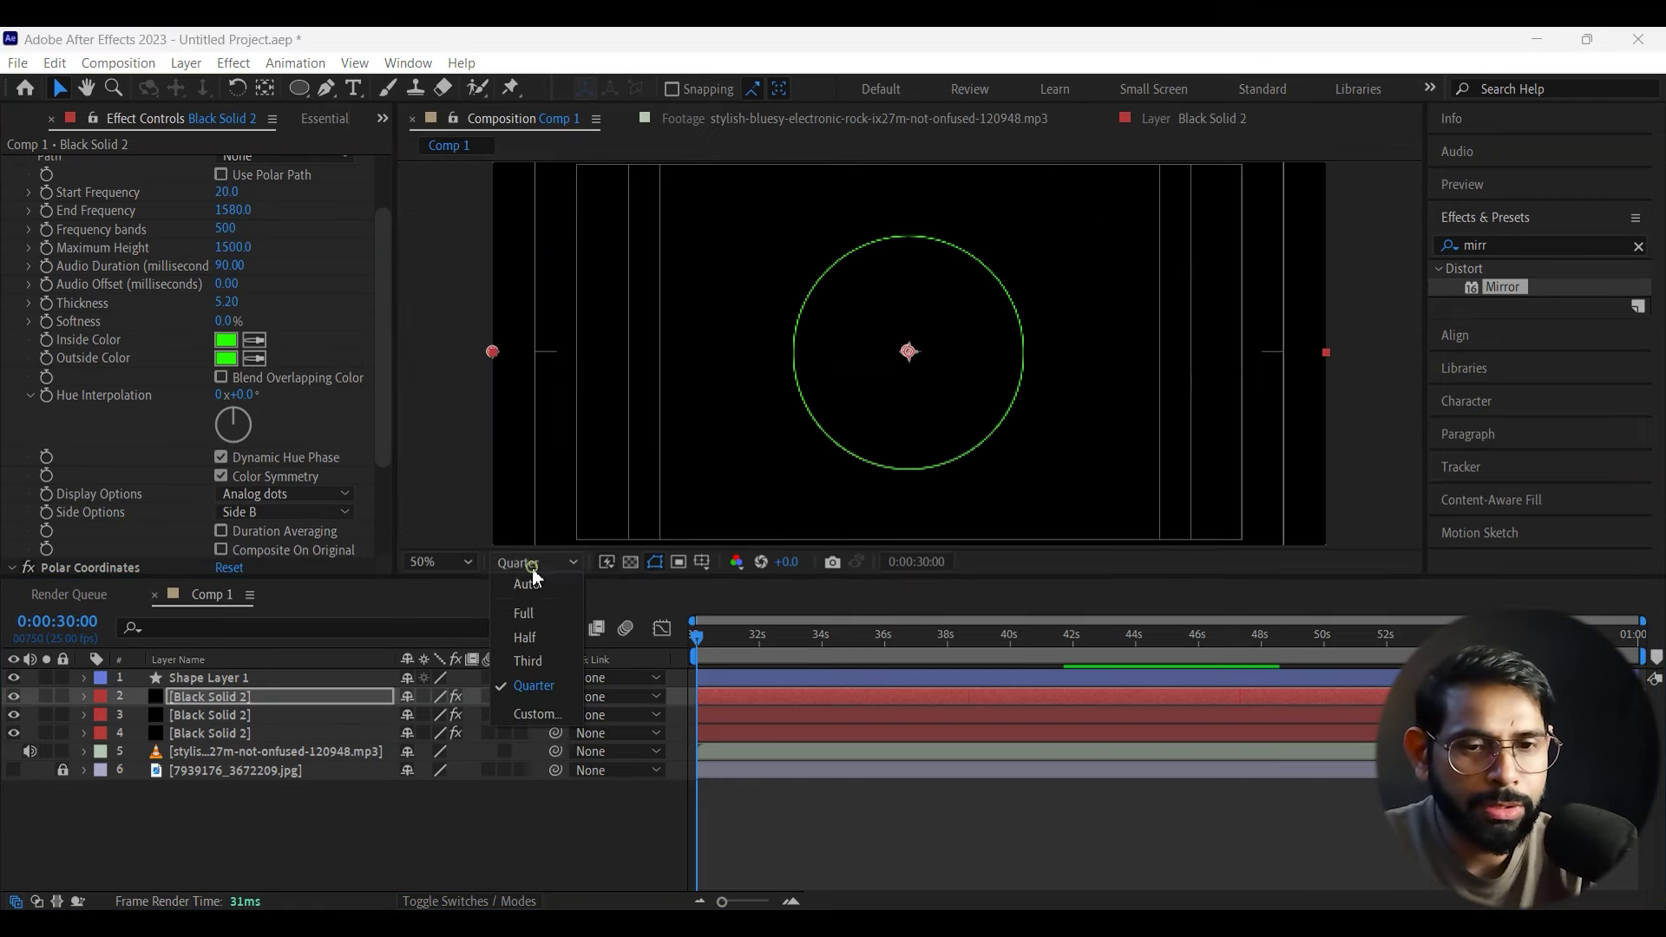
{"action": "left_click", "coordinate": [520, 631]}
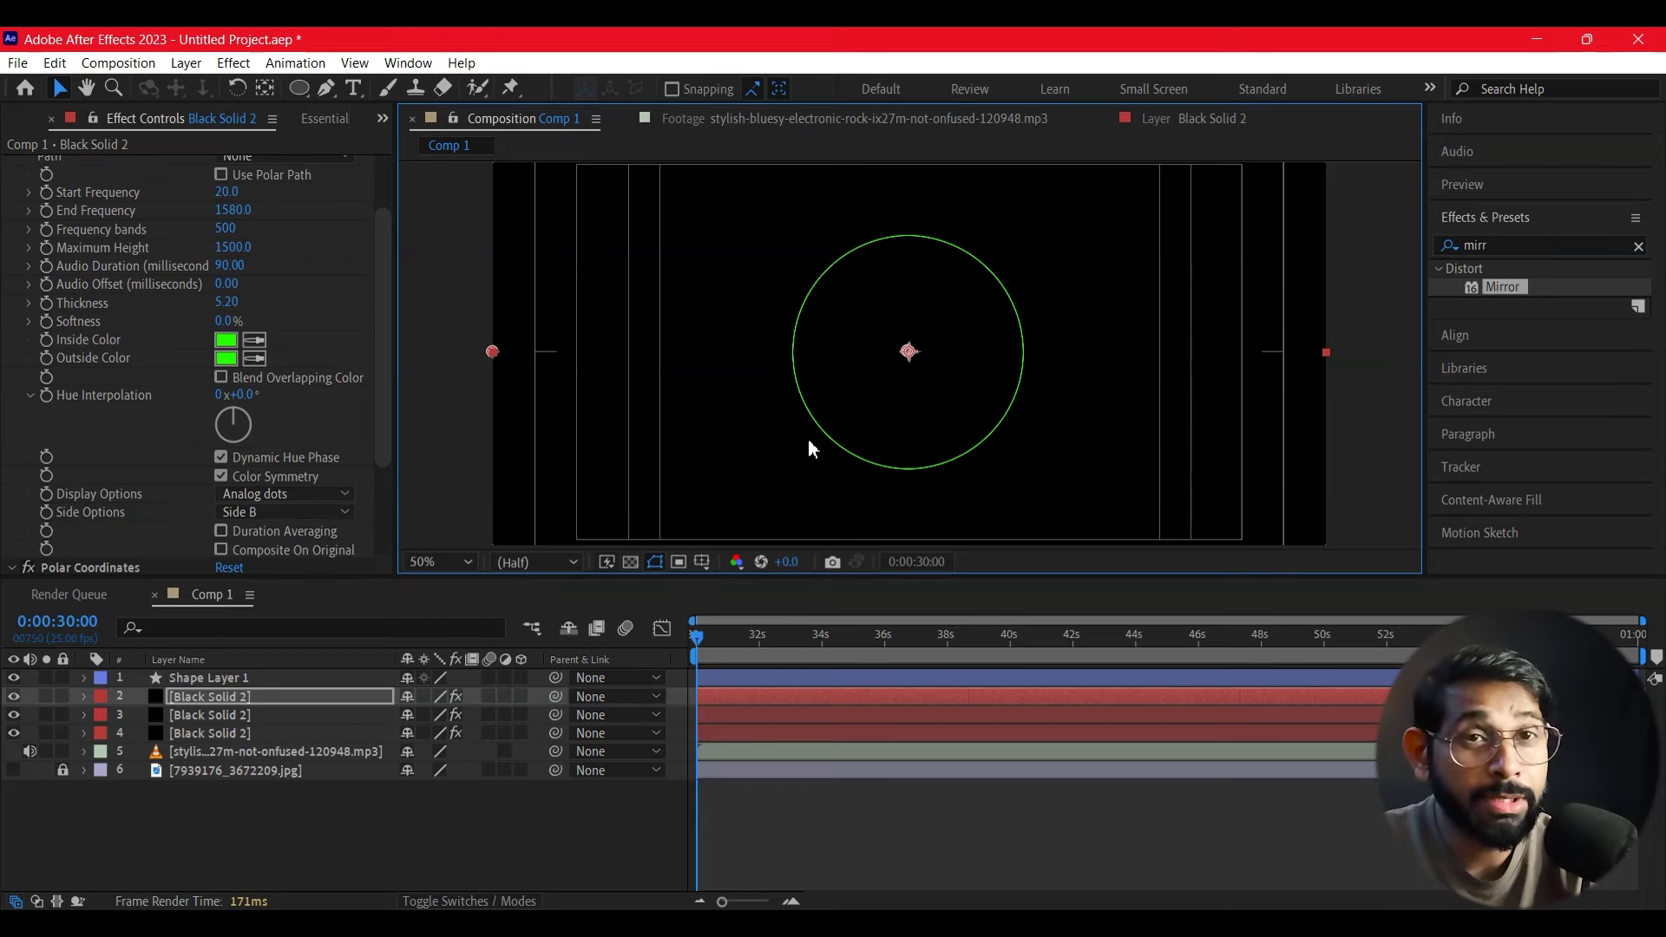
{"action": "key", "text": "space"}
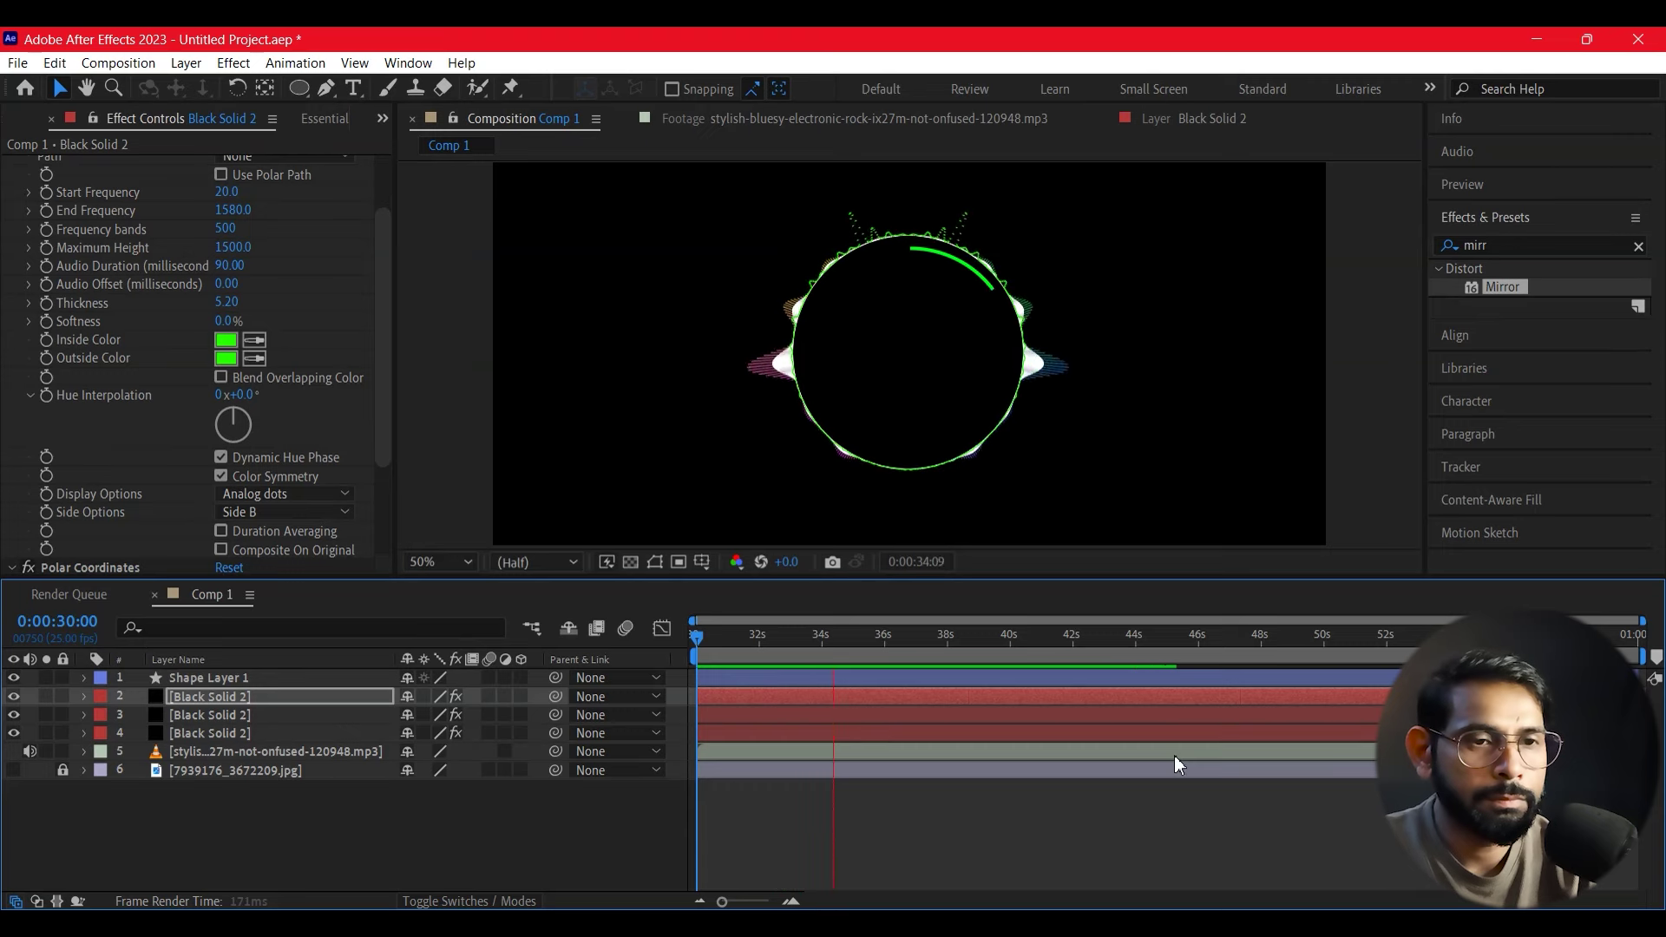
{"action": "key", "text": "space"}
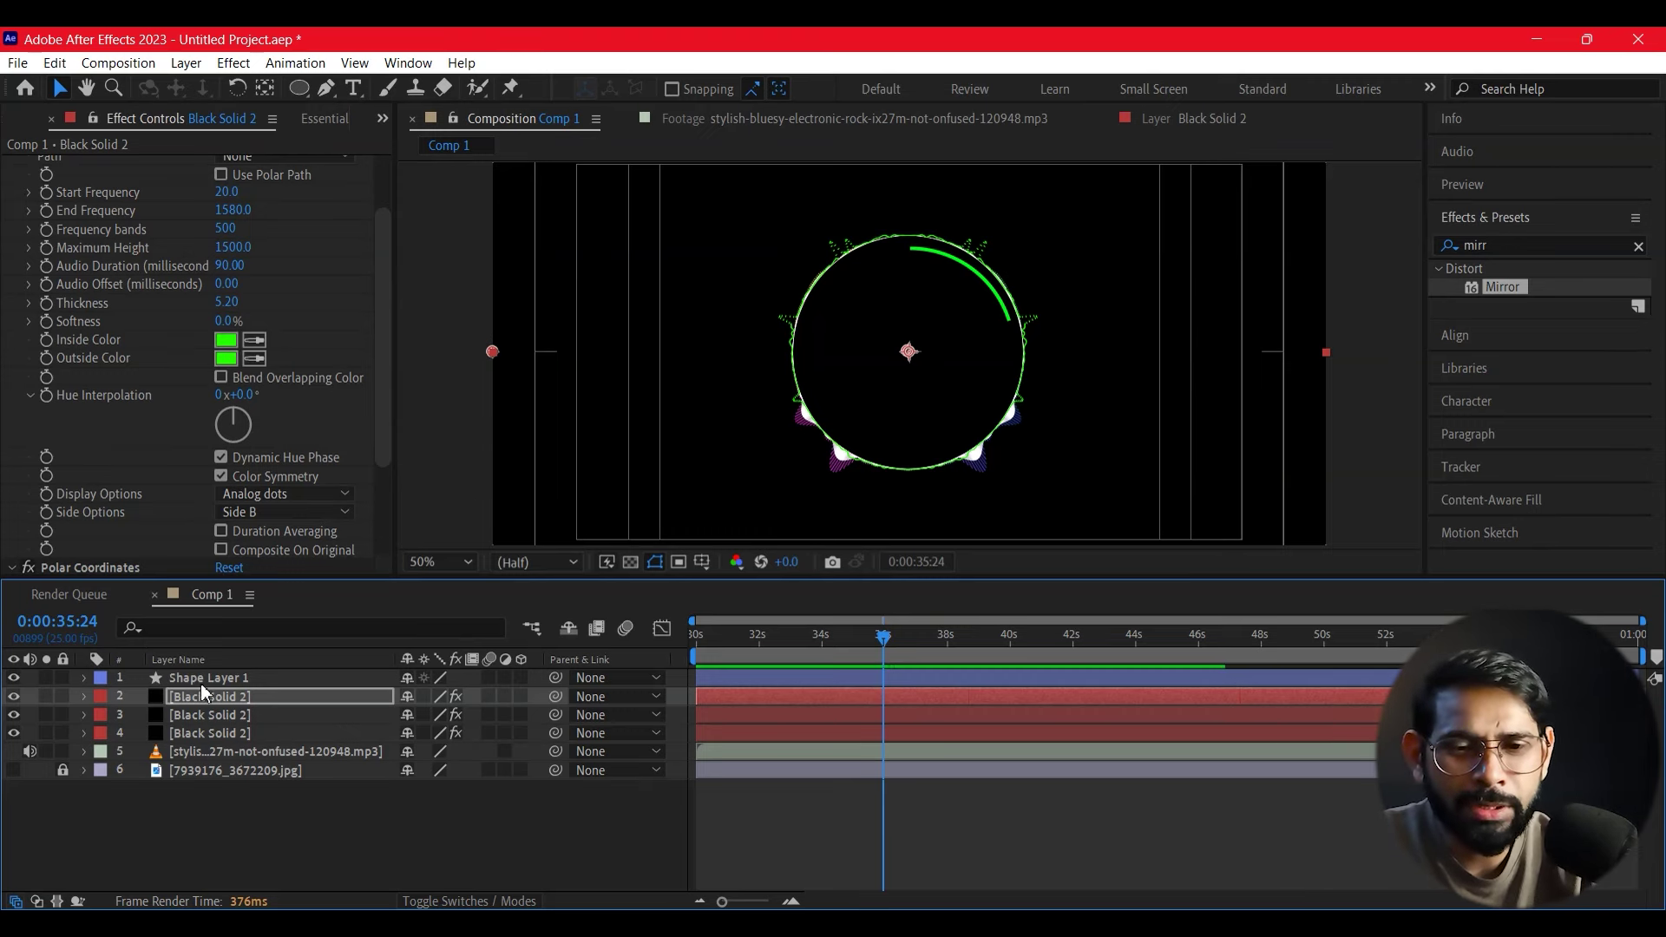
{"action": "left_click", "coordinate": [226, 340]}
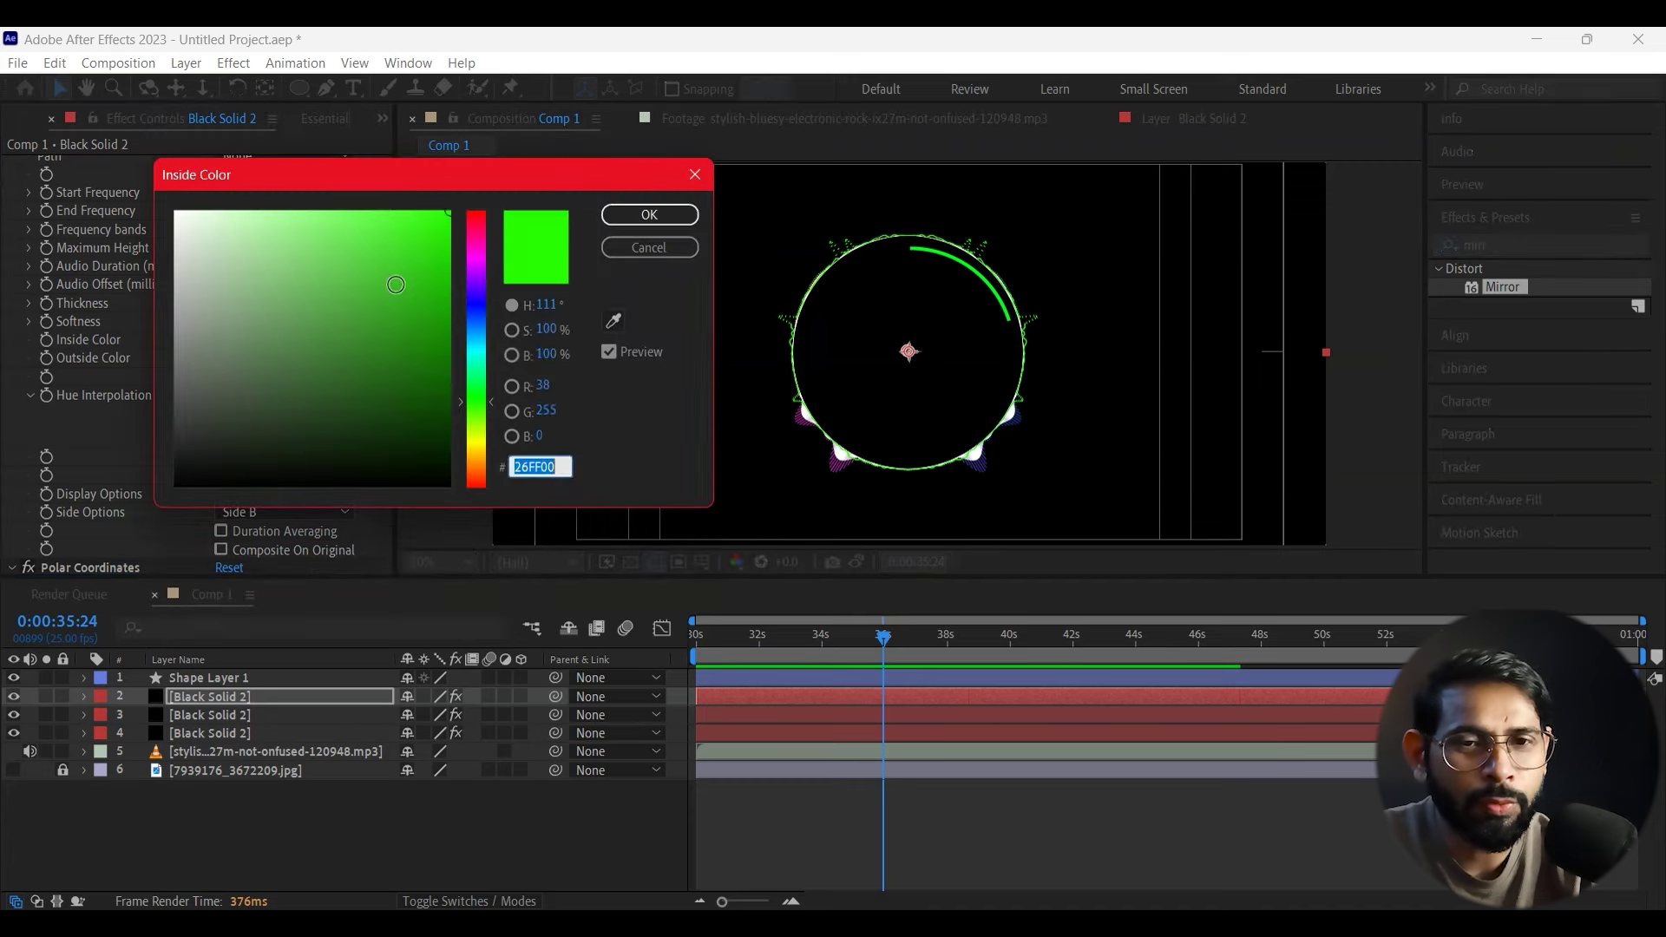
Step: Change the spectrum's Inside Color to white and preview the result
{"action": "left_click", "coordinate": [647, 219]}
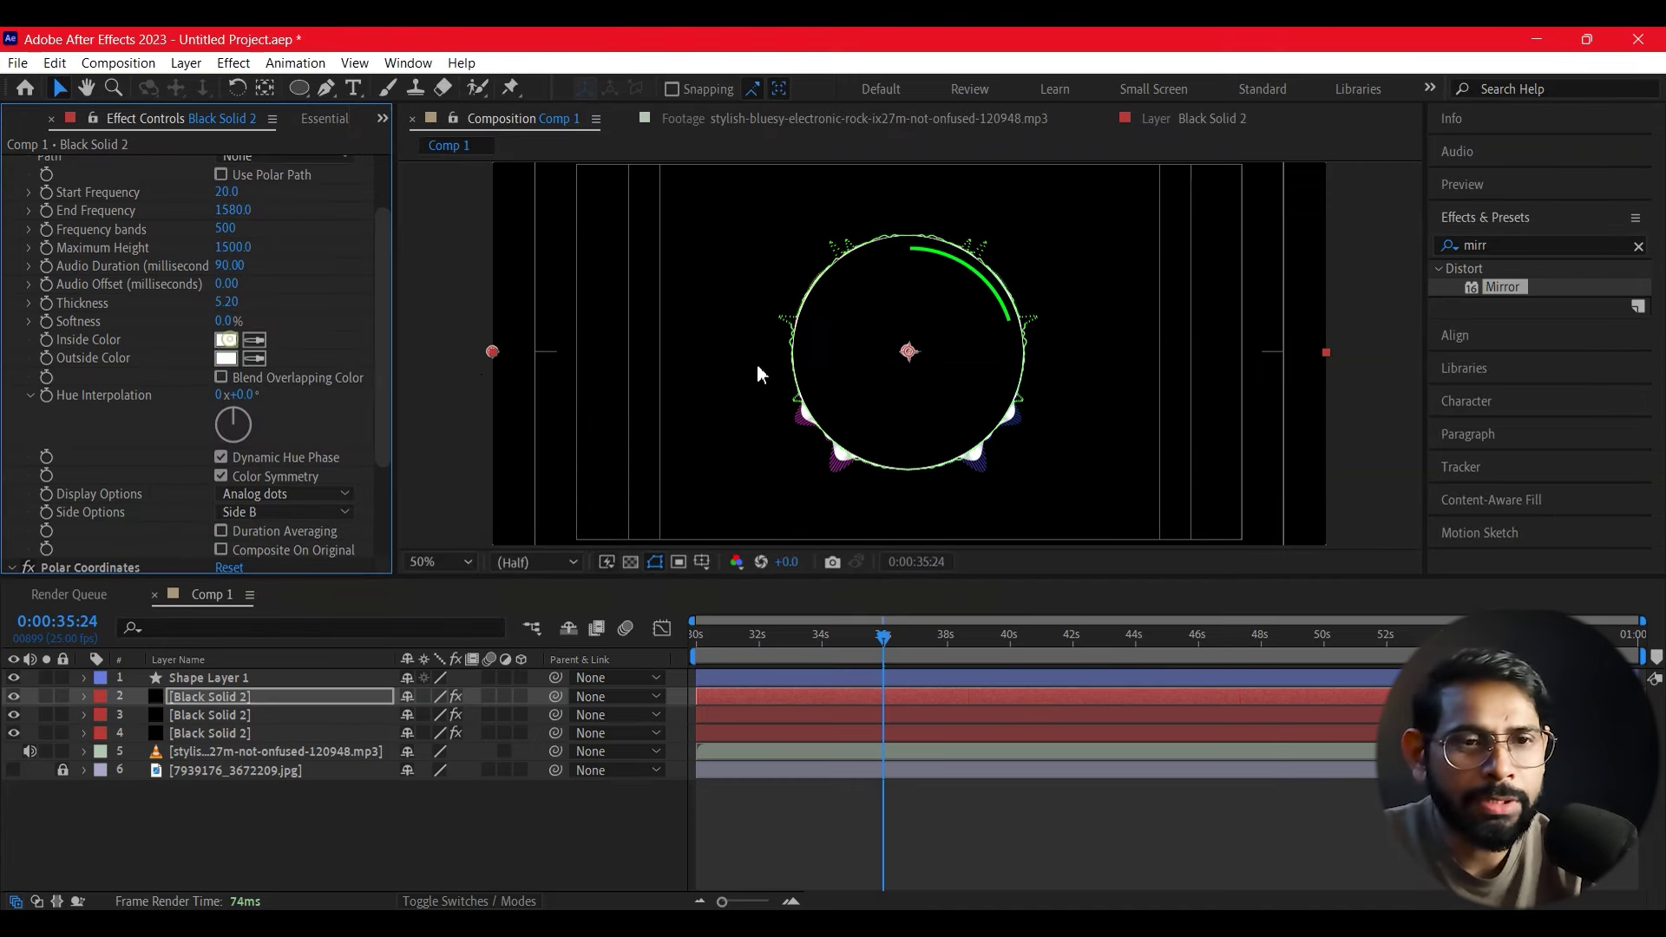
{"action": "key", "text": "space"}
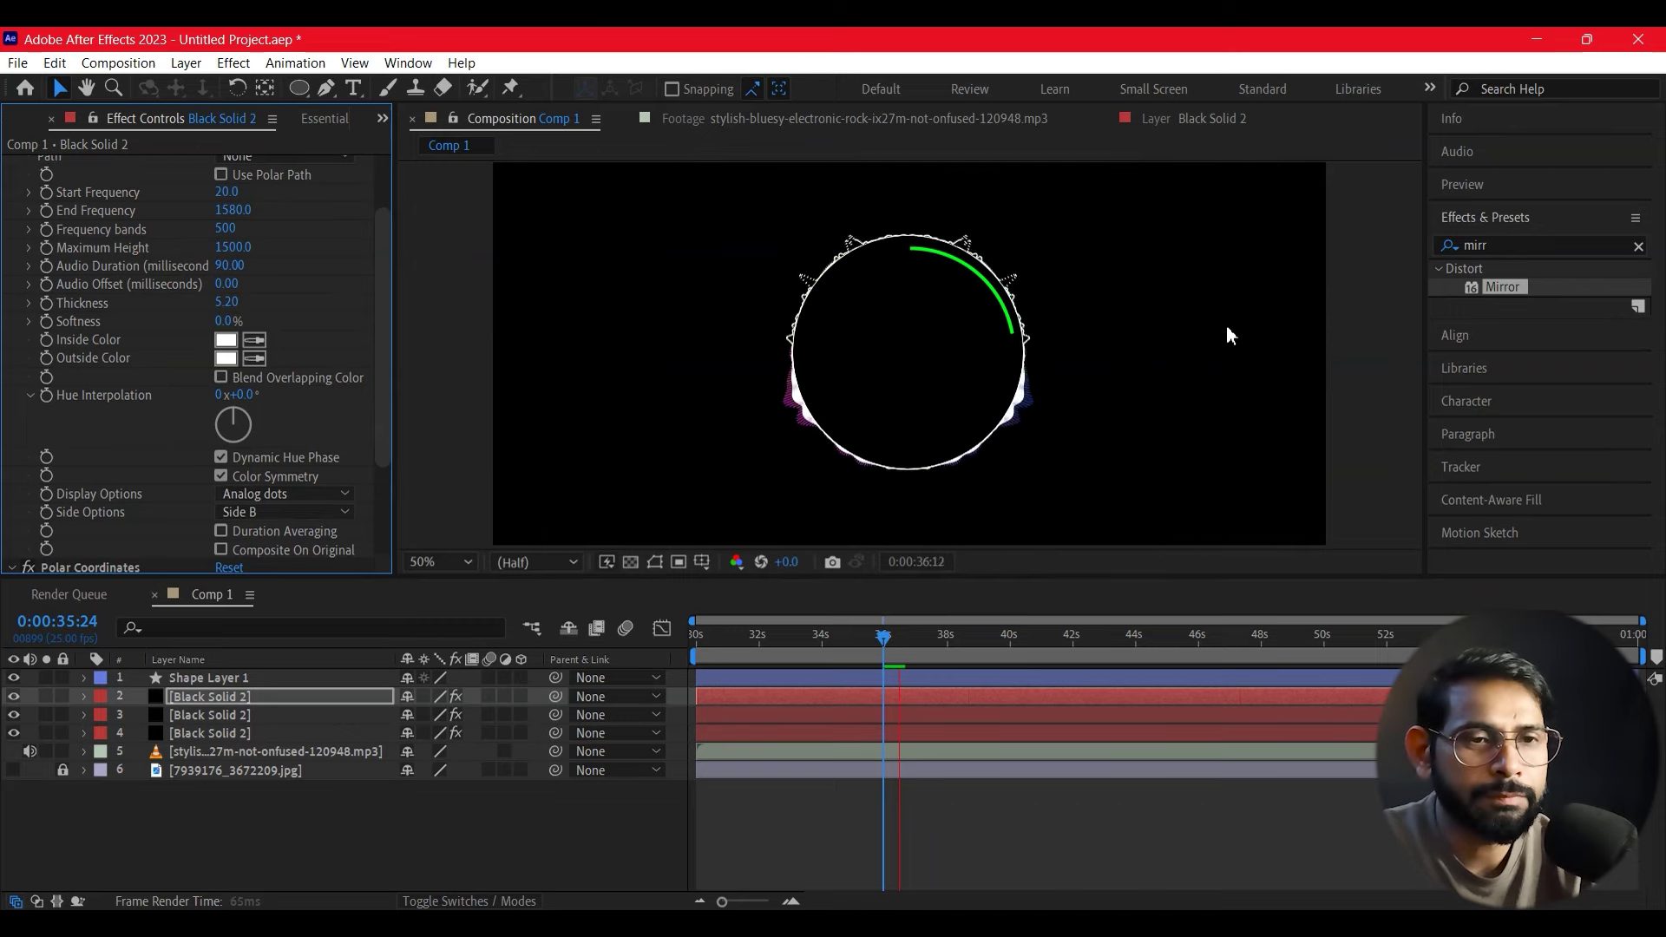
{"action": "key", "text": "space"}
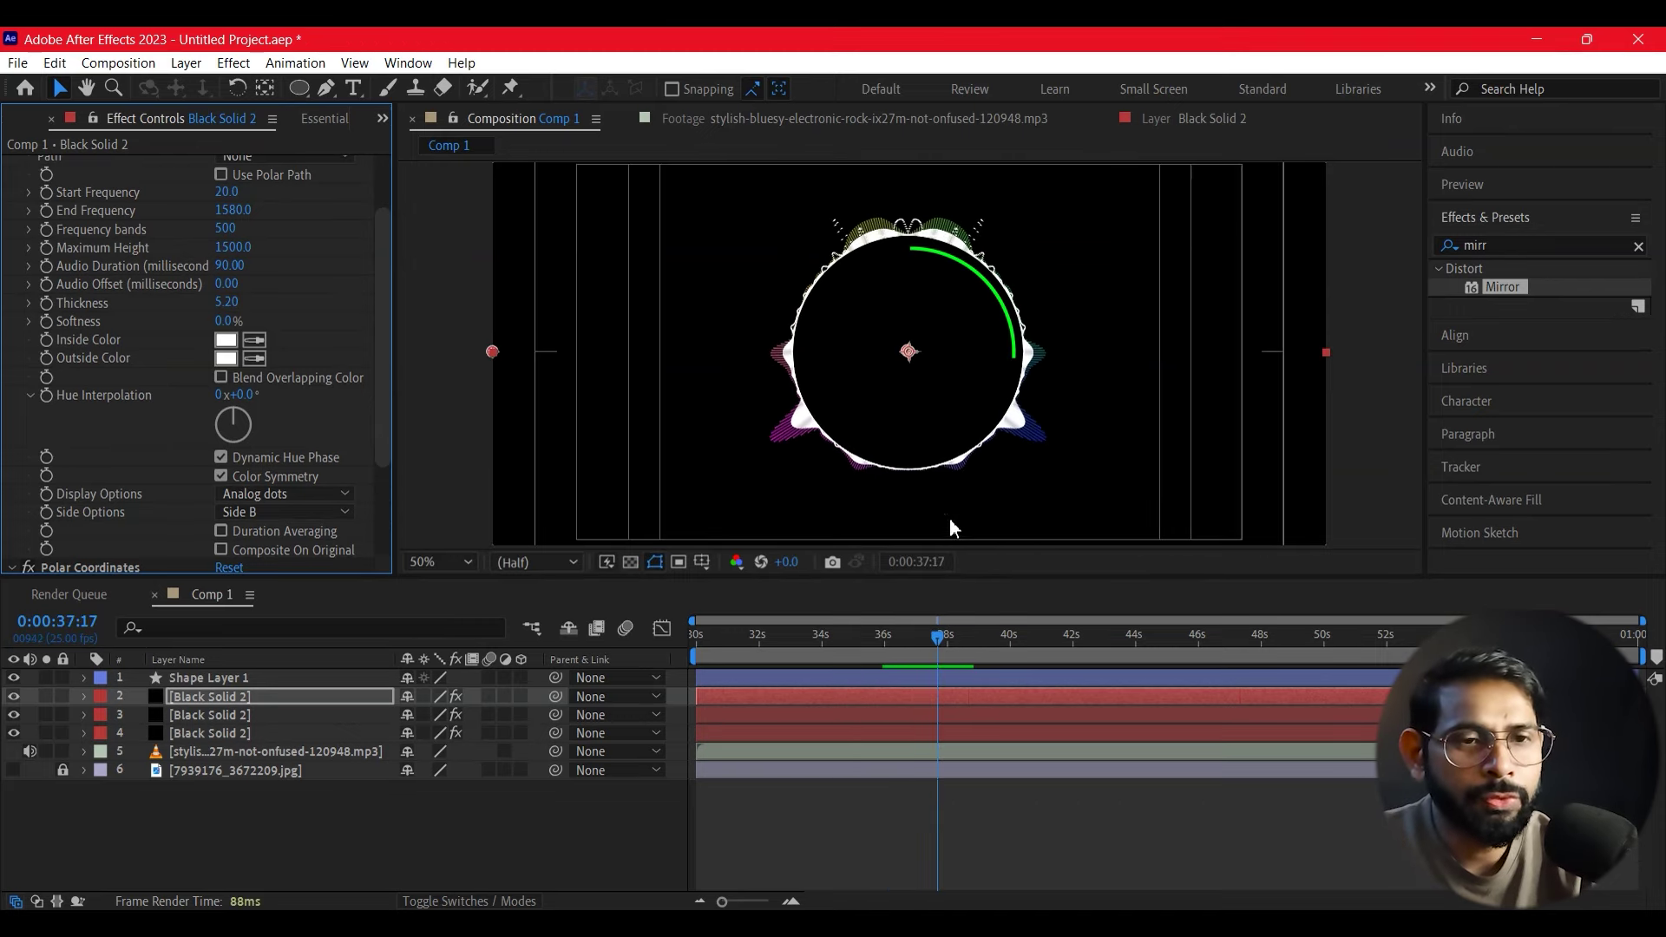
Step: Move the playhead to 0:00:34:18 and turn off Guides in the viewer
{"action": "left_click_drag", "start_coordinate": [939, 646], "coordinate": [584, 669]}
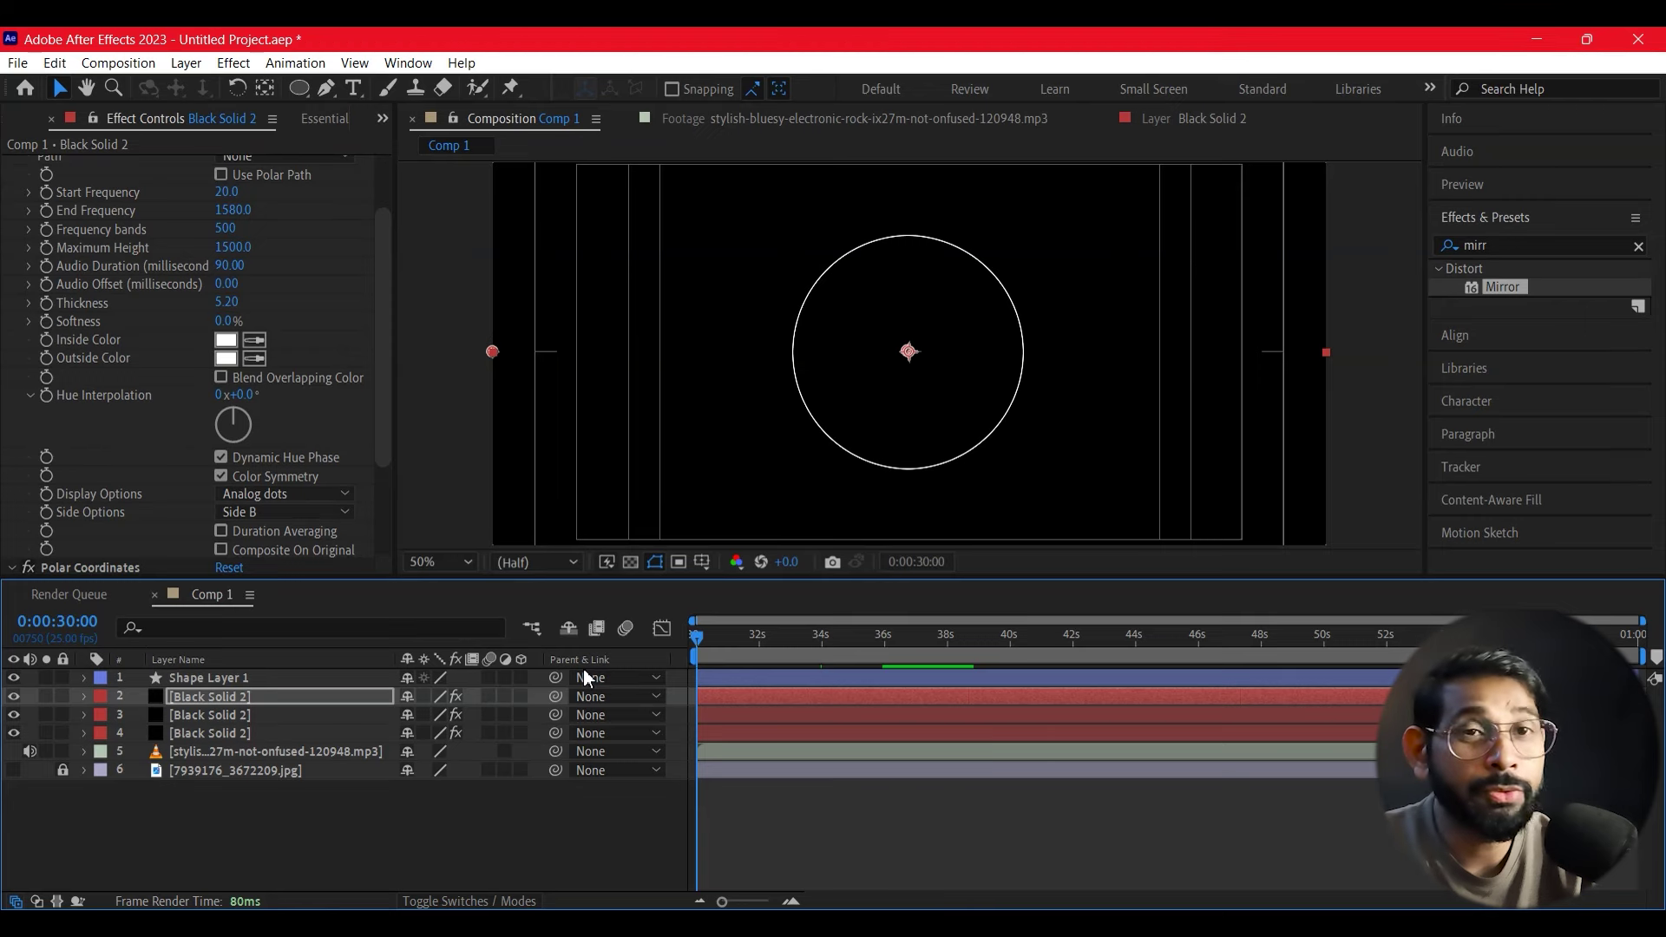
{"action": "left_click_drag", "start_coordinate": [710, 659], "coordinate": [845, 659]}
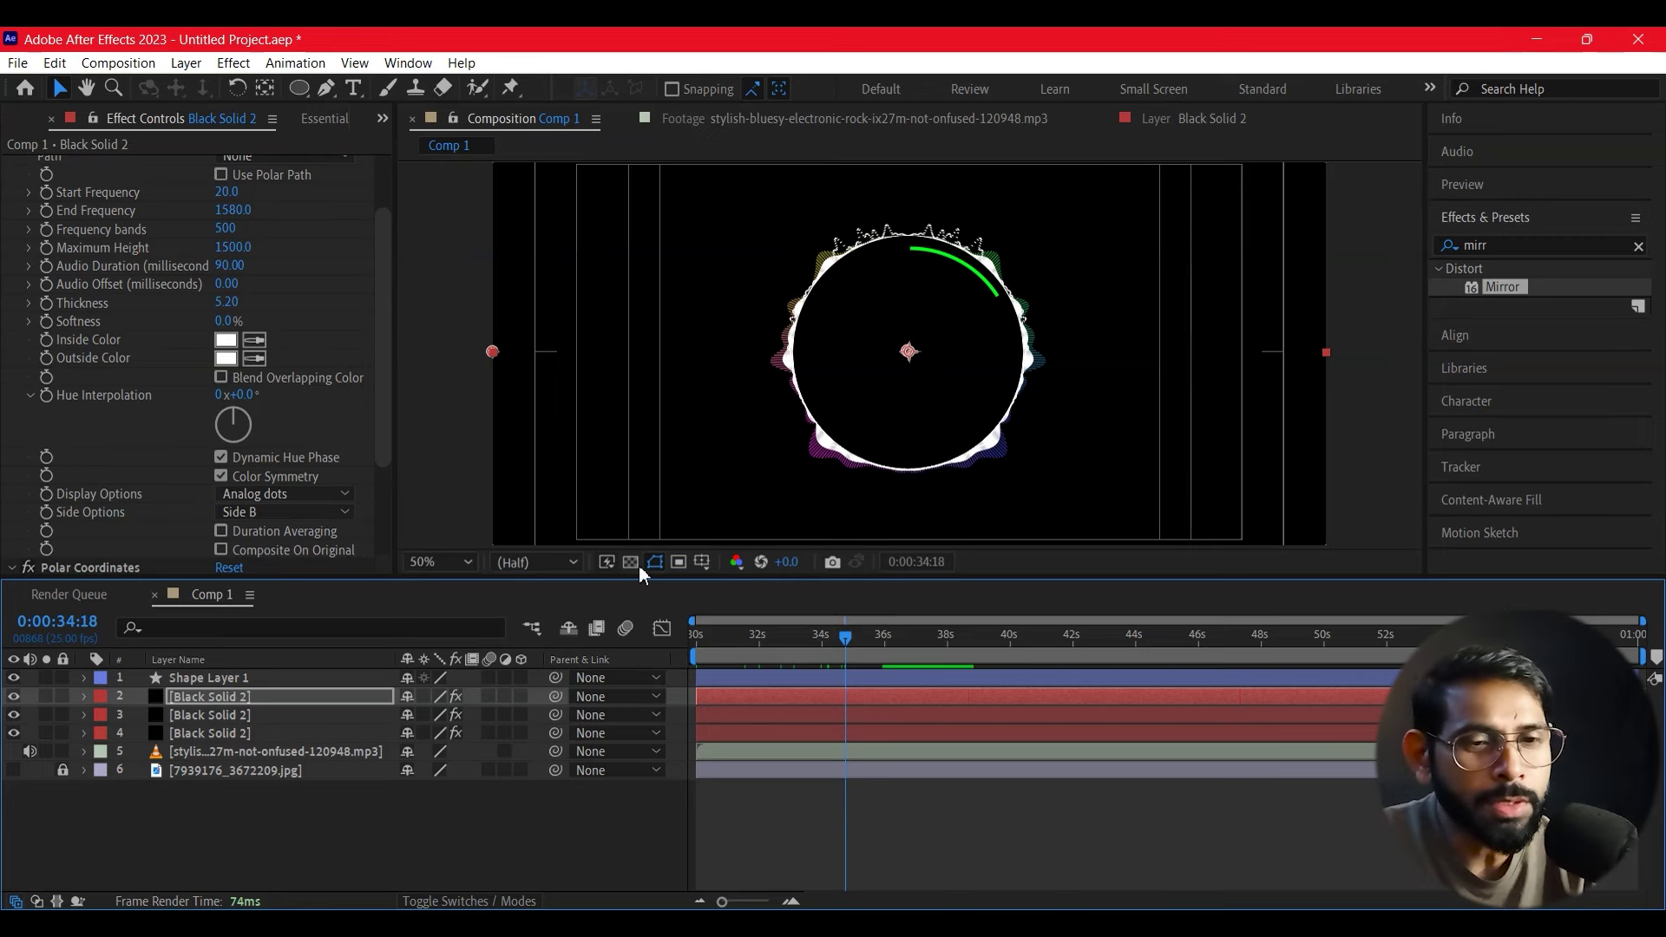
{"action": "left_click", "coordinate": [702, 562]}
{"action": "left_click", "coordinate": [748, 663]}
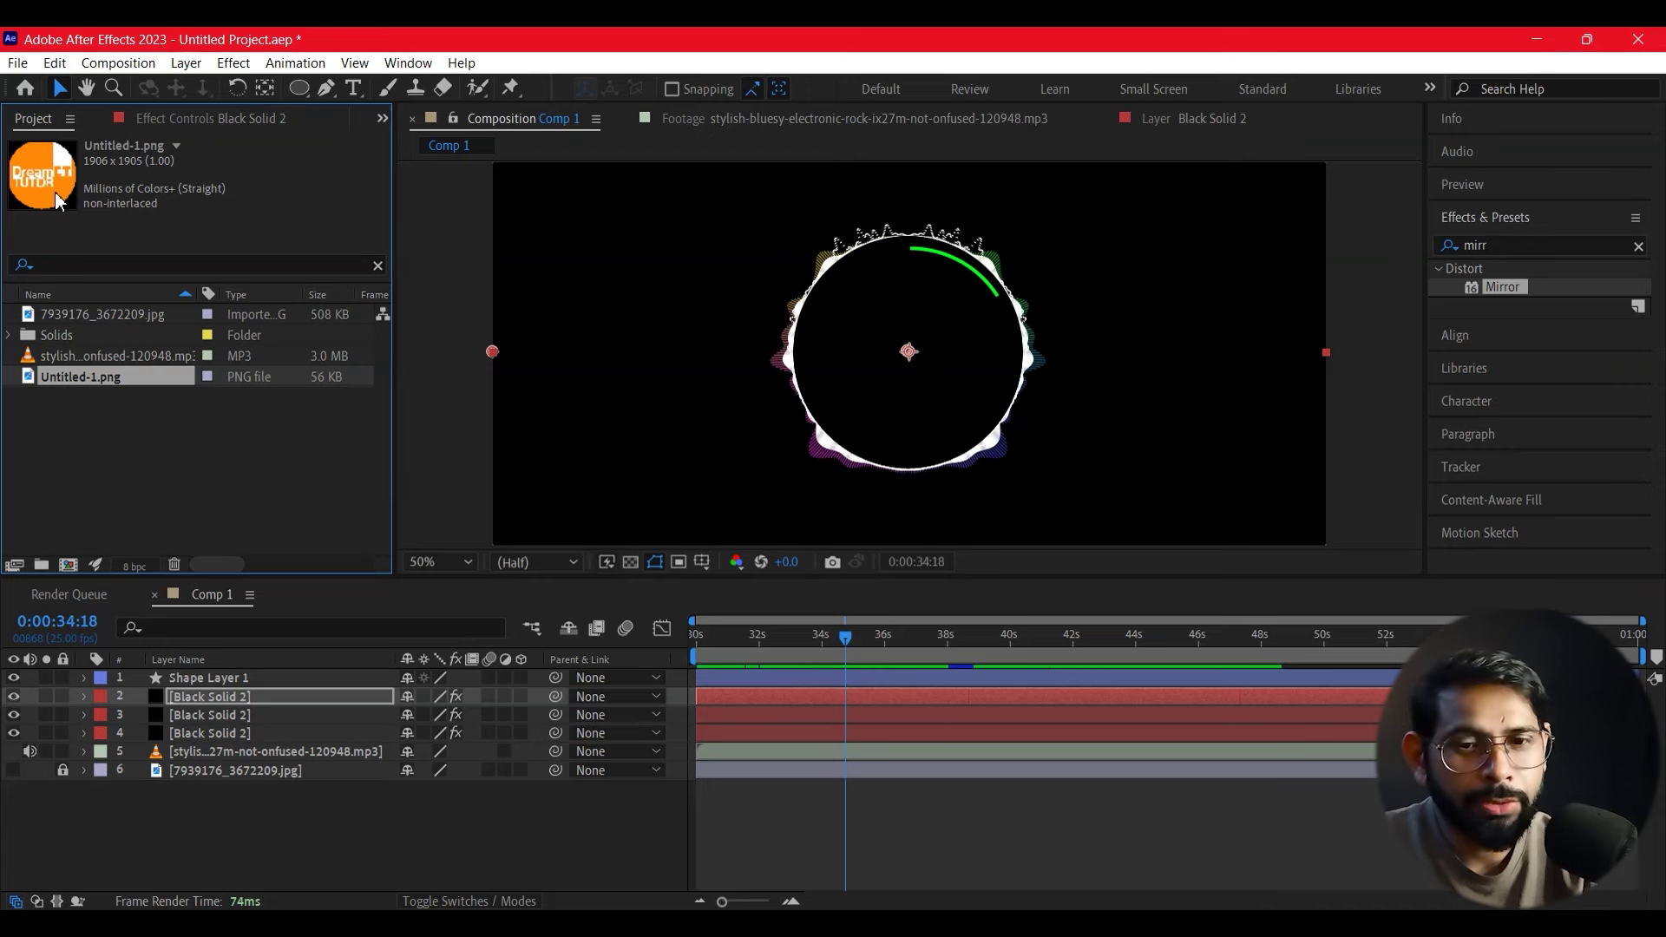
Step: Add Untitled-1.png as the top layer, scaled to fit inside the white ring
{"action": "left_click_drag", "start_coordinate": [55, 191], "coordinate": [261, 594]}
{"action": "left_click_drag", "start_coordinate": [260, 664], "coordinate": [267, 676]}
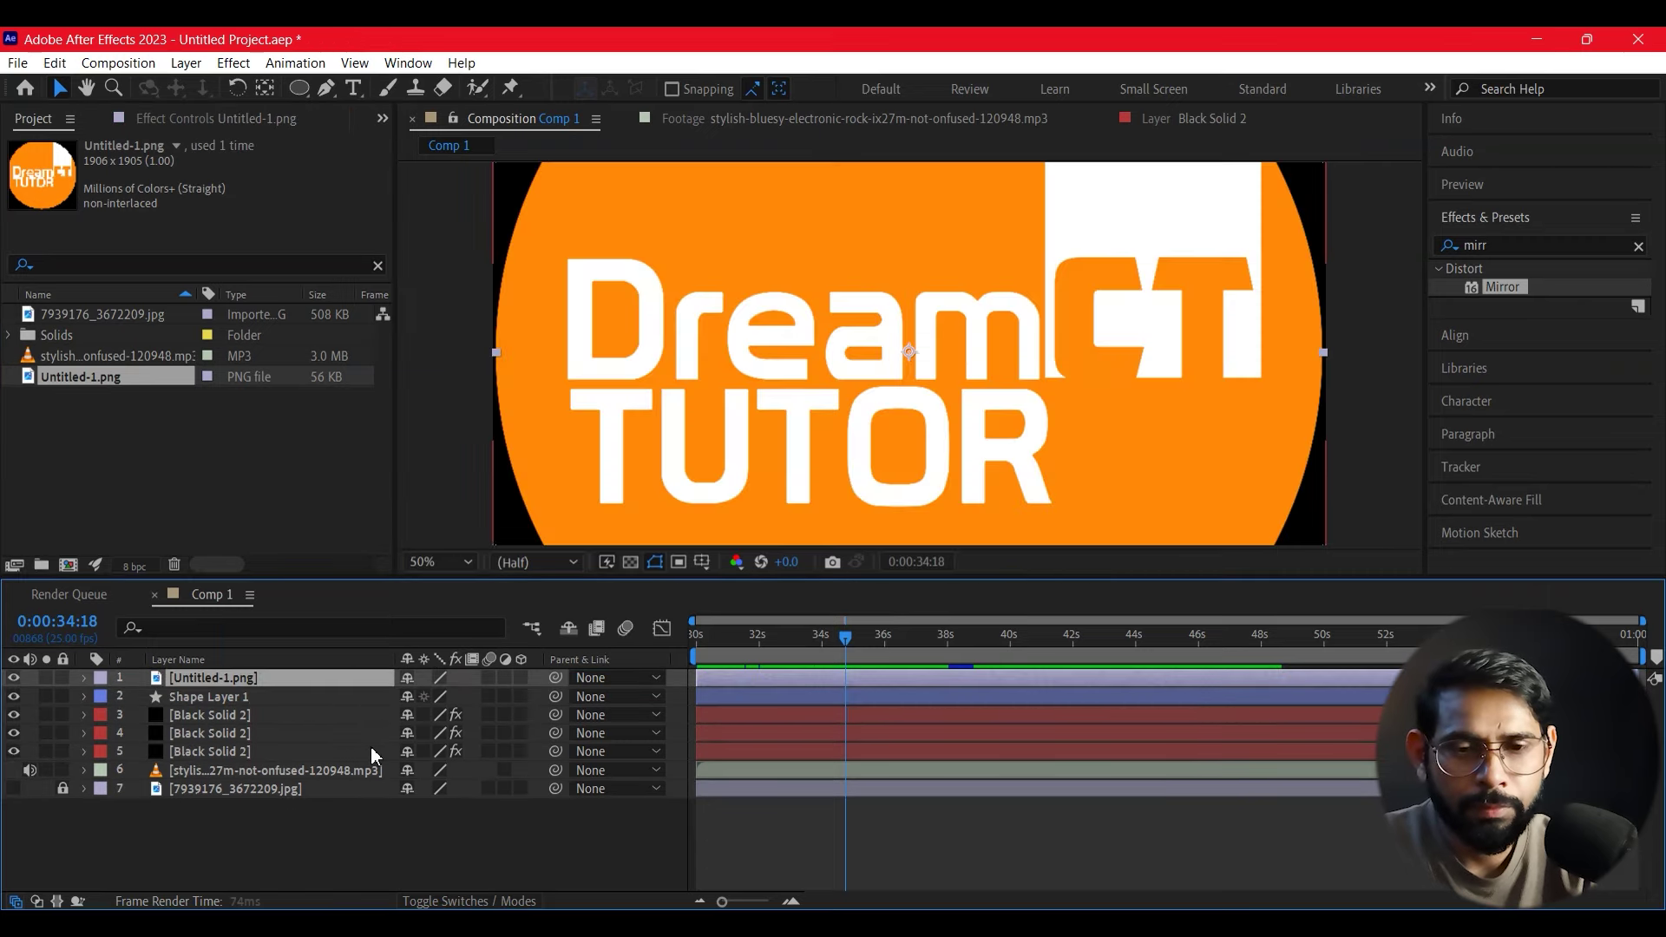
{"action": "key", "text": "comma"}
{"action": "key", "text": "comma"}
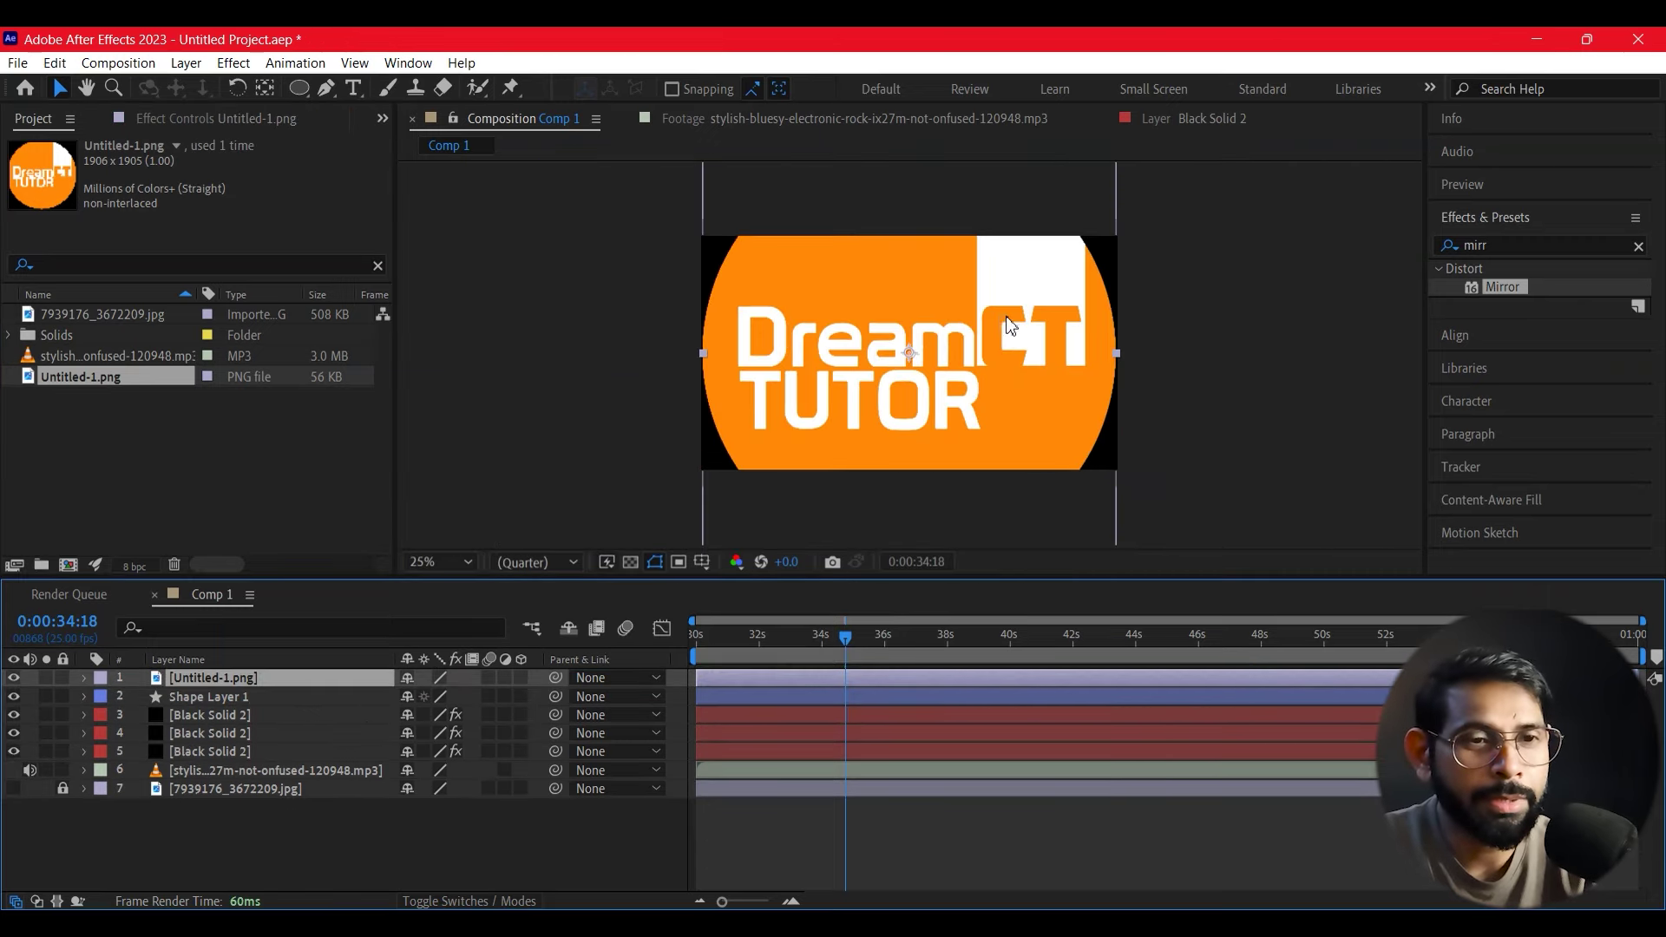
{"action": "key", "text": "comma"}
{"action": "key", "text": "comma"}
{"action": "mouse_move", "coordinate": [1013, 256]}
{"action": "left_mouse_down"}
{"action": "mouse_move", "coordinate": [949, 346]}
{"action": "mouse_move", "coordinate": [923, 347]}
{"action": "left_mouse_up"}
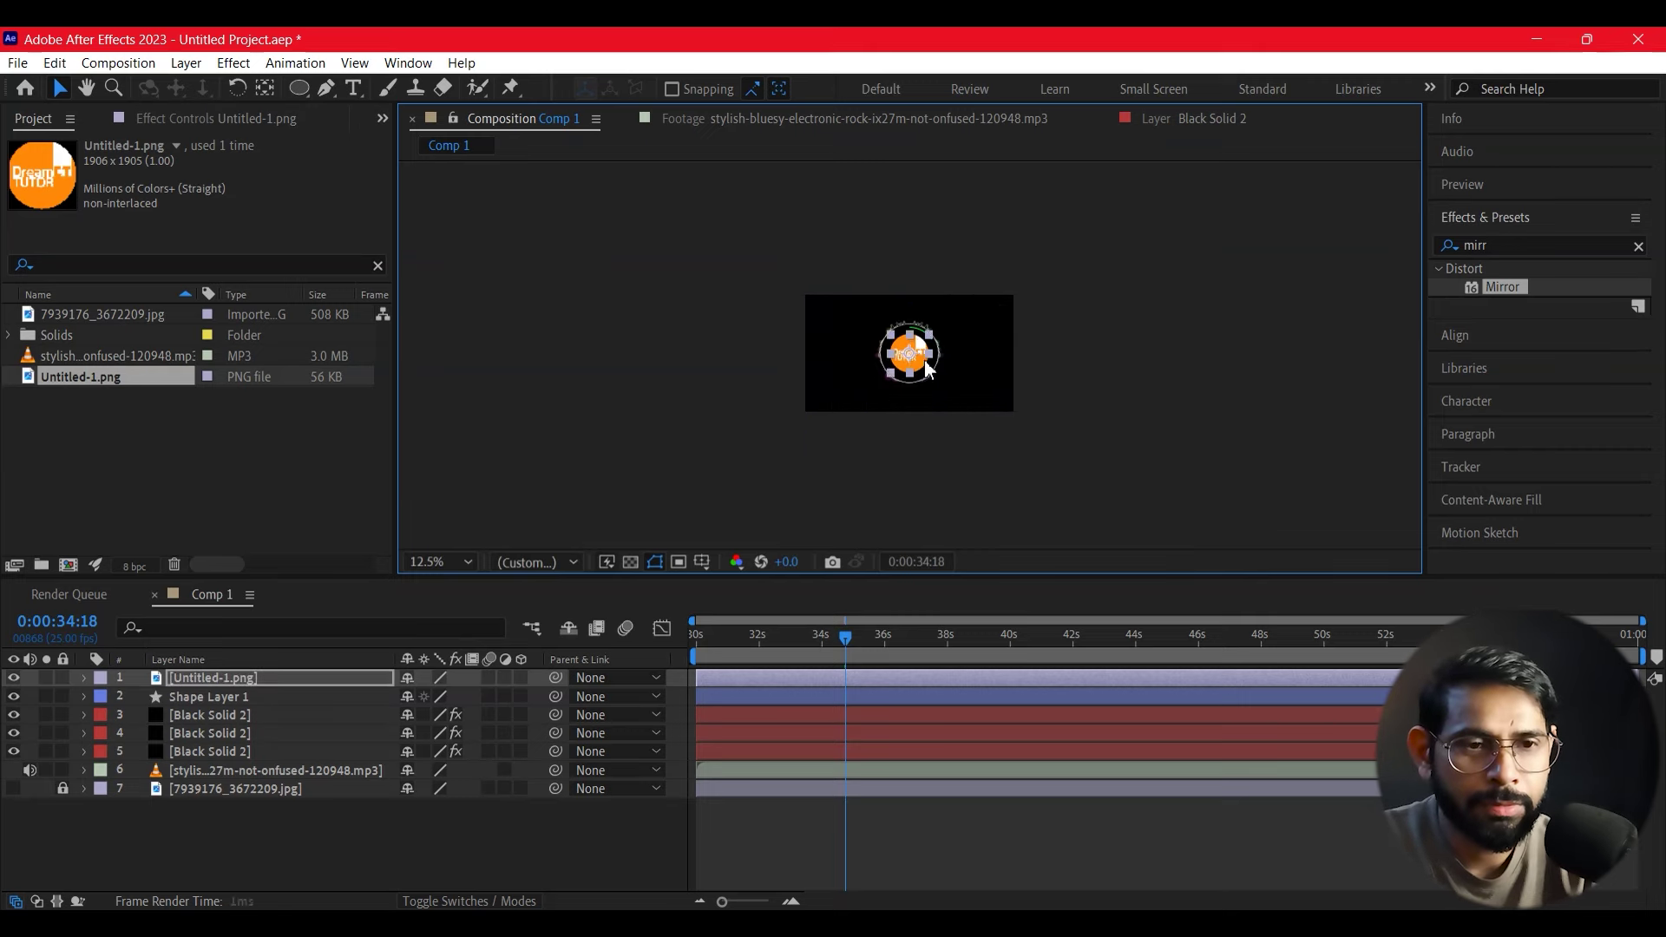
{"action": "key", "text": "period"}
{"action": "key", "text": "period"}
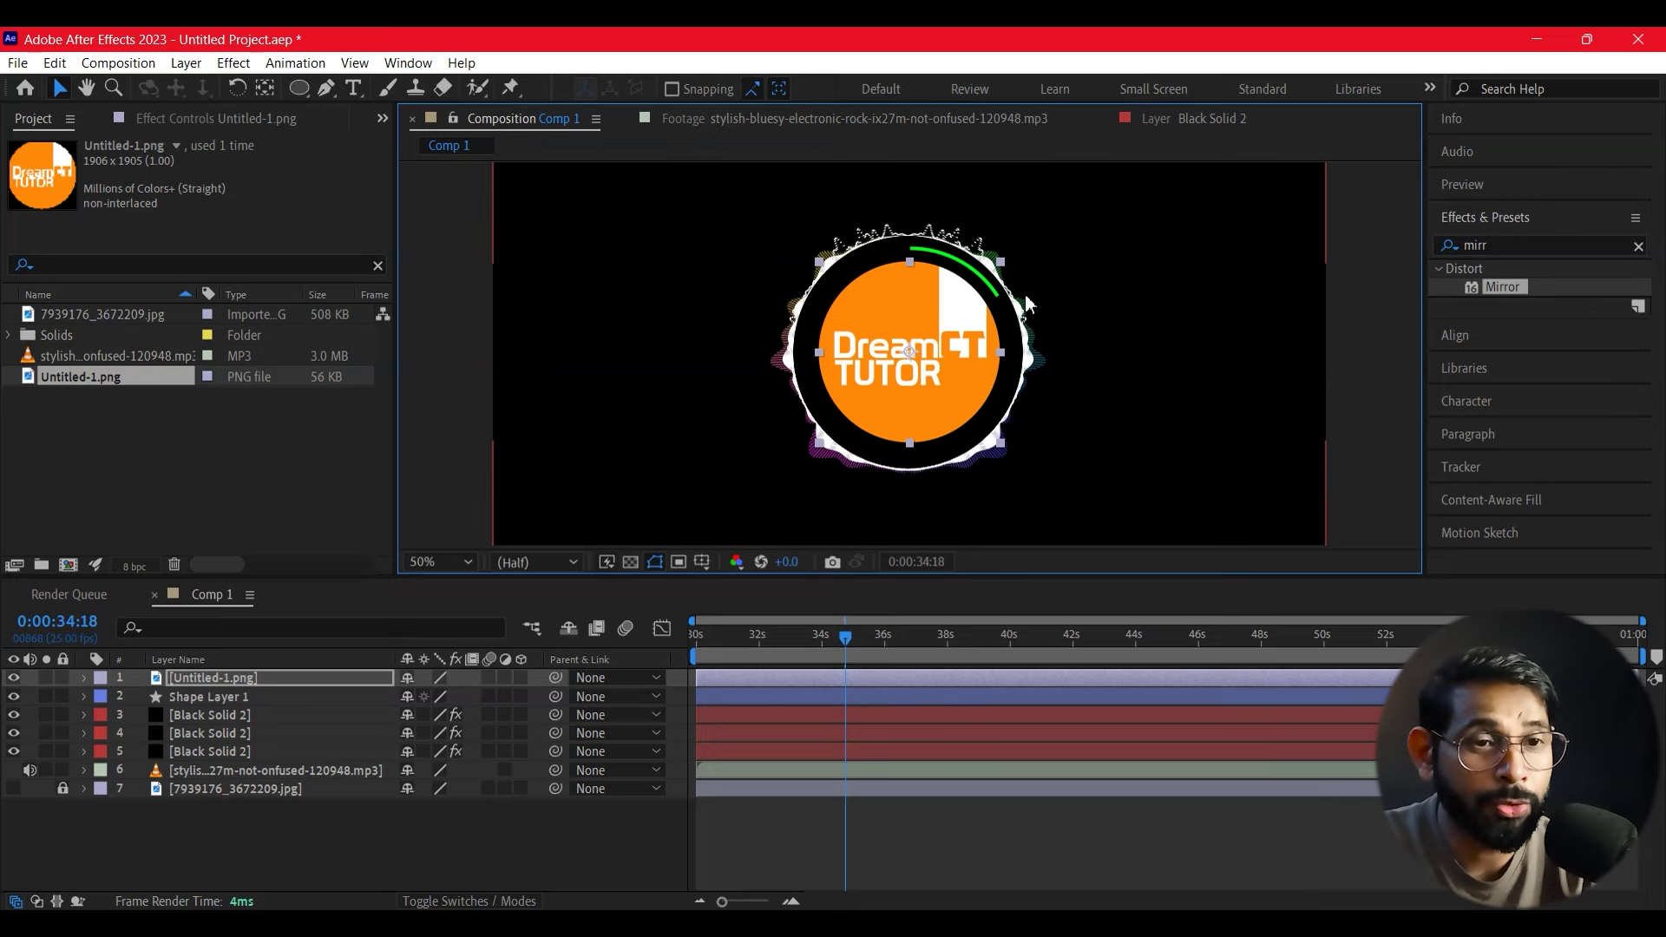
Step: Select Shape Layer 1, then the MP3 music layer (layer 6)
{"action": "left_click", "coordinate": [212, 677]}
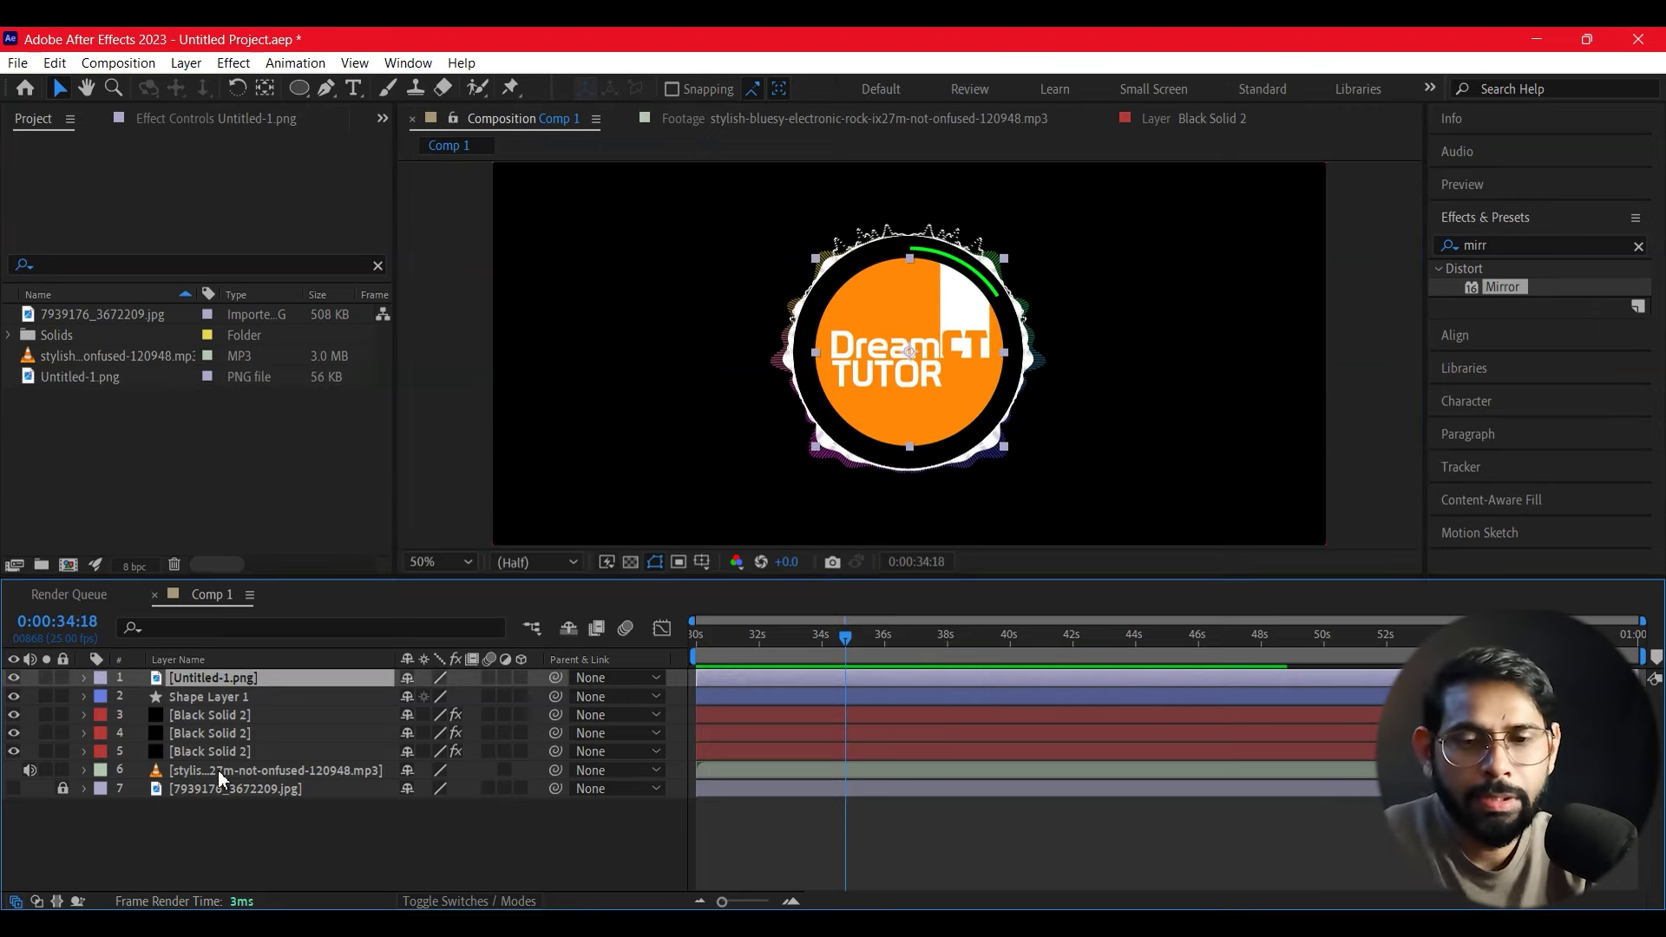
{"action": "left_click", "coordinate": [207, 697]}
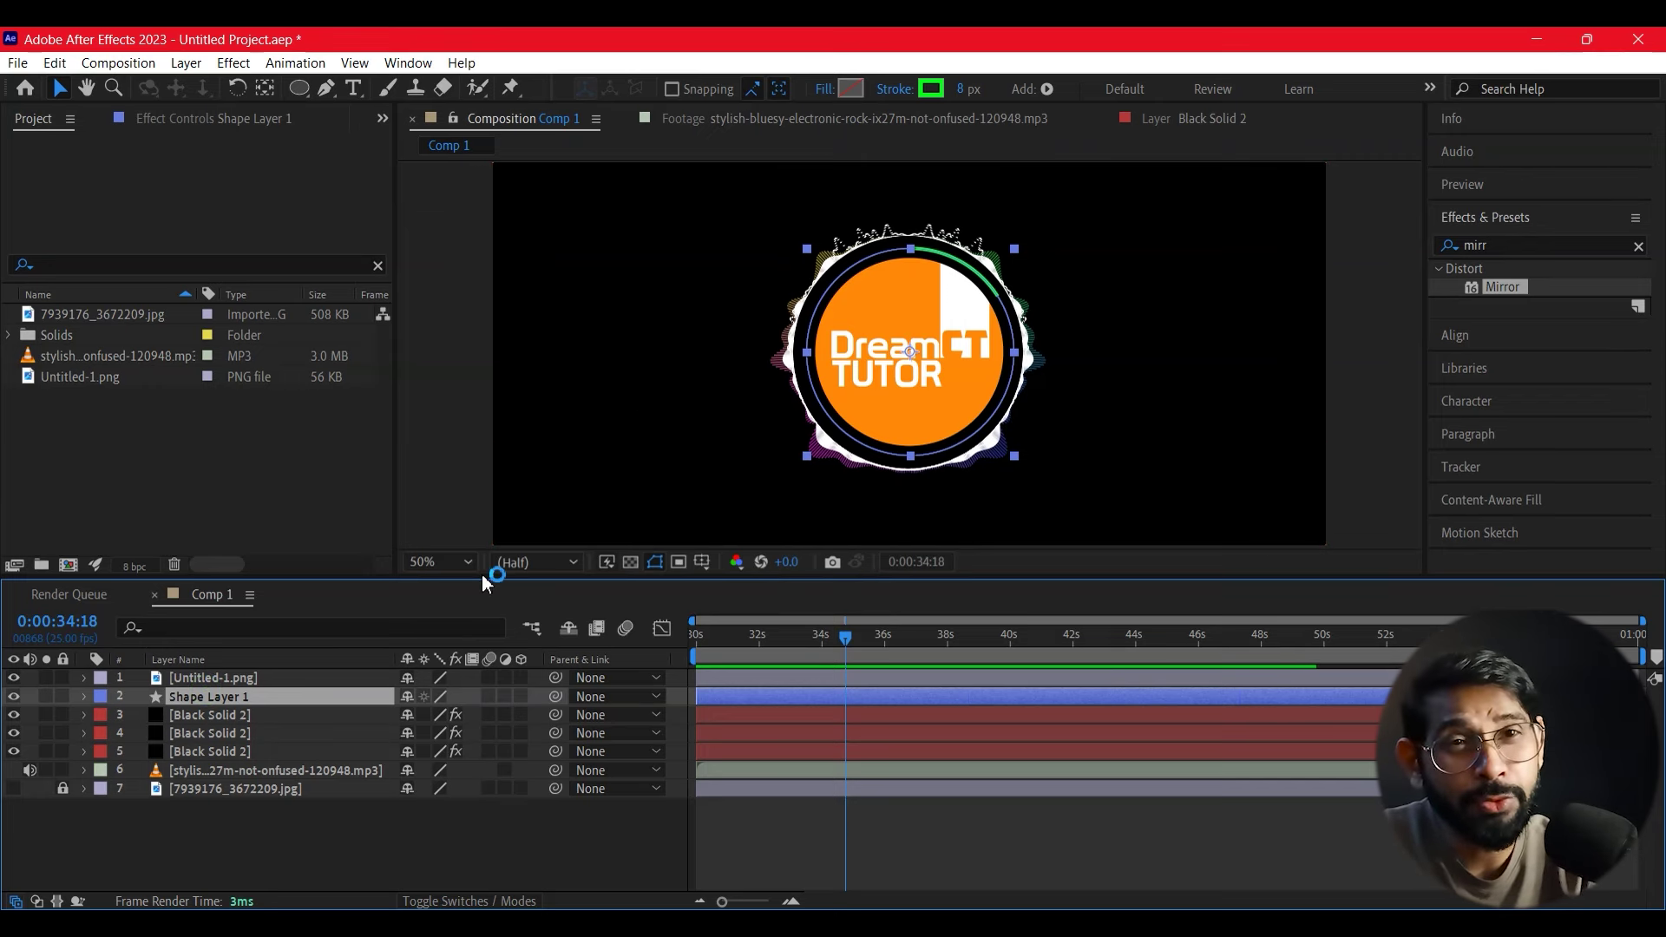
{"action": "left_click", "coordinate": [217, 774]}
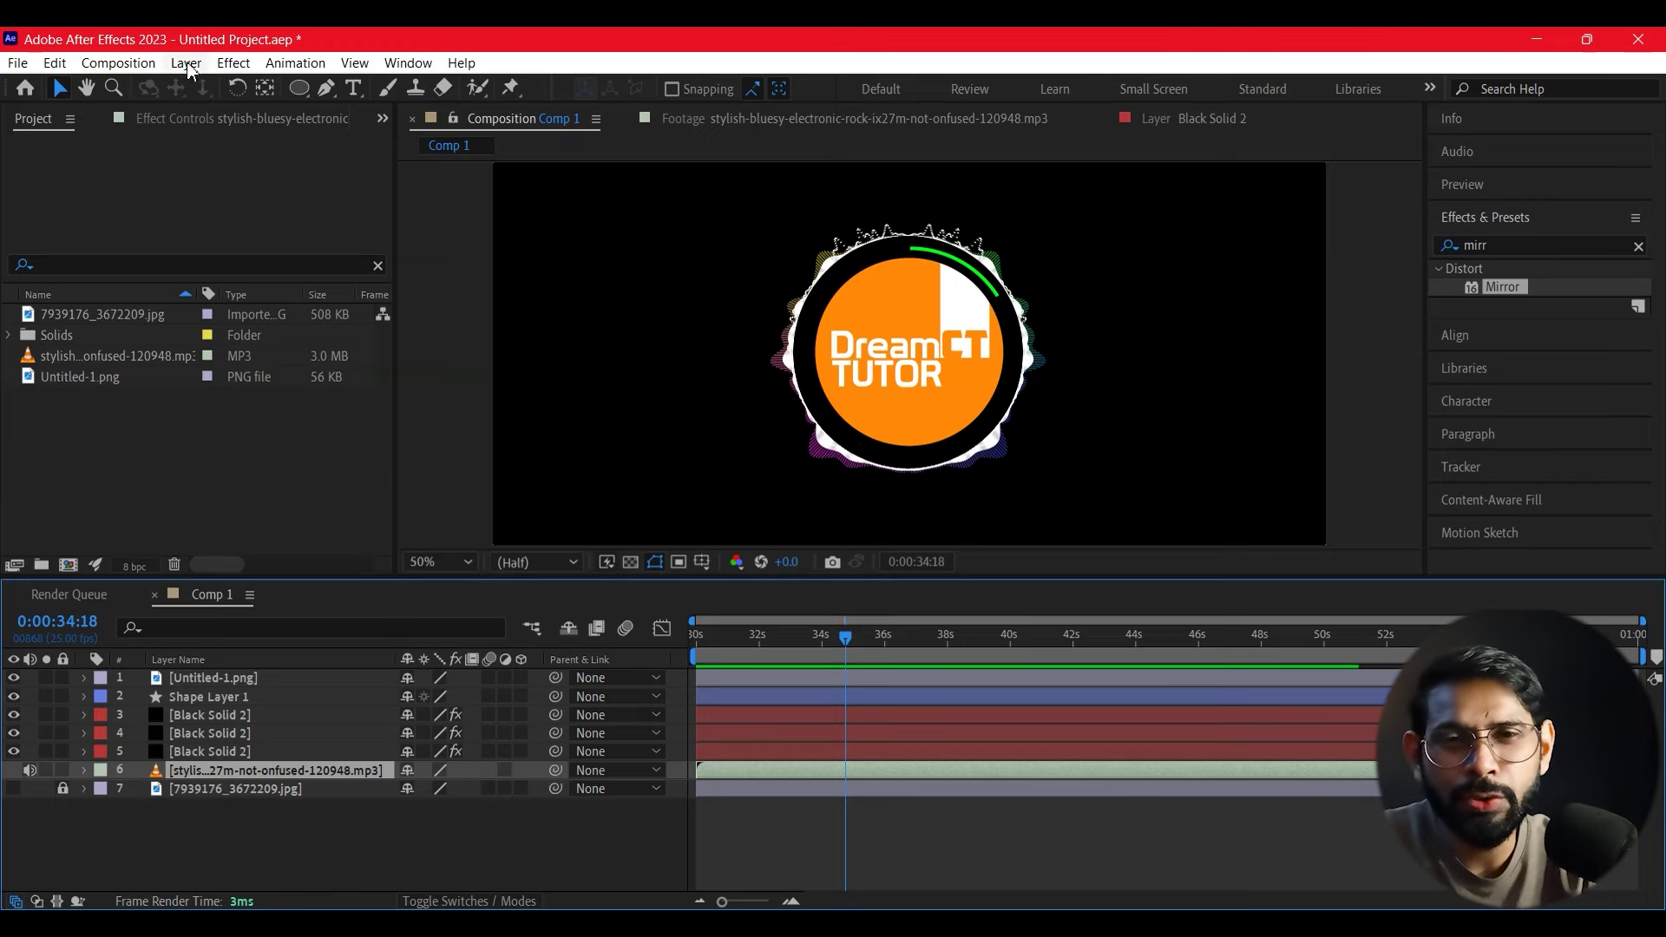
Step: Run Keyframe Assistant > Convert Audio to Keyframes on the MP3 layer
{"action": "left_click", "coordinate": [294, 63]}
{"action": "mouse_move", "coordinate": [503, 279]}
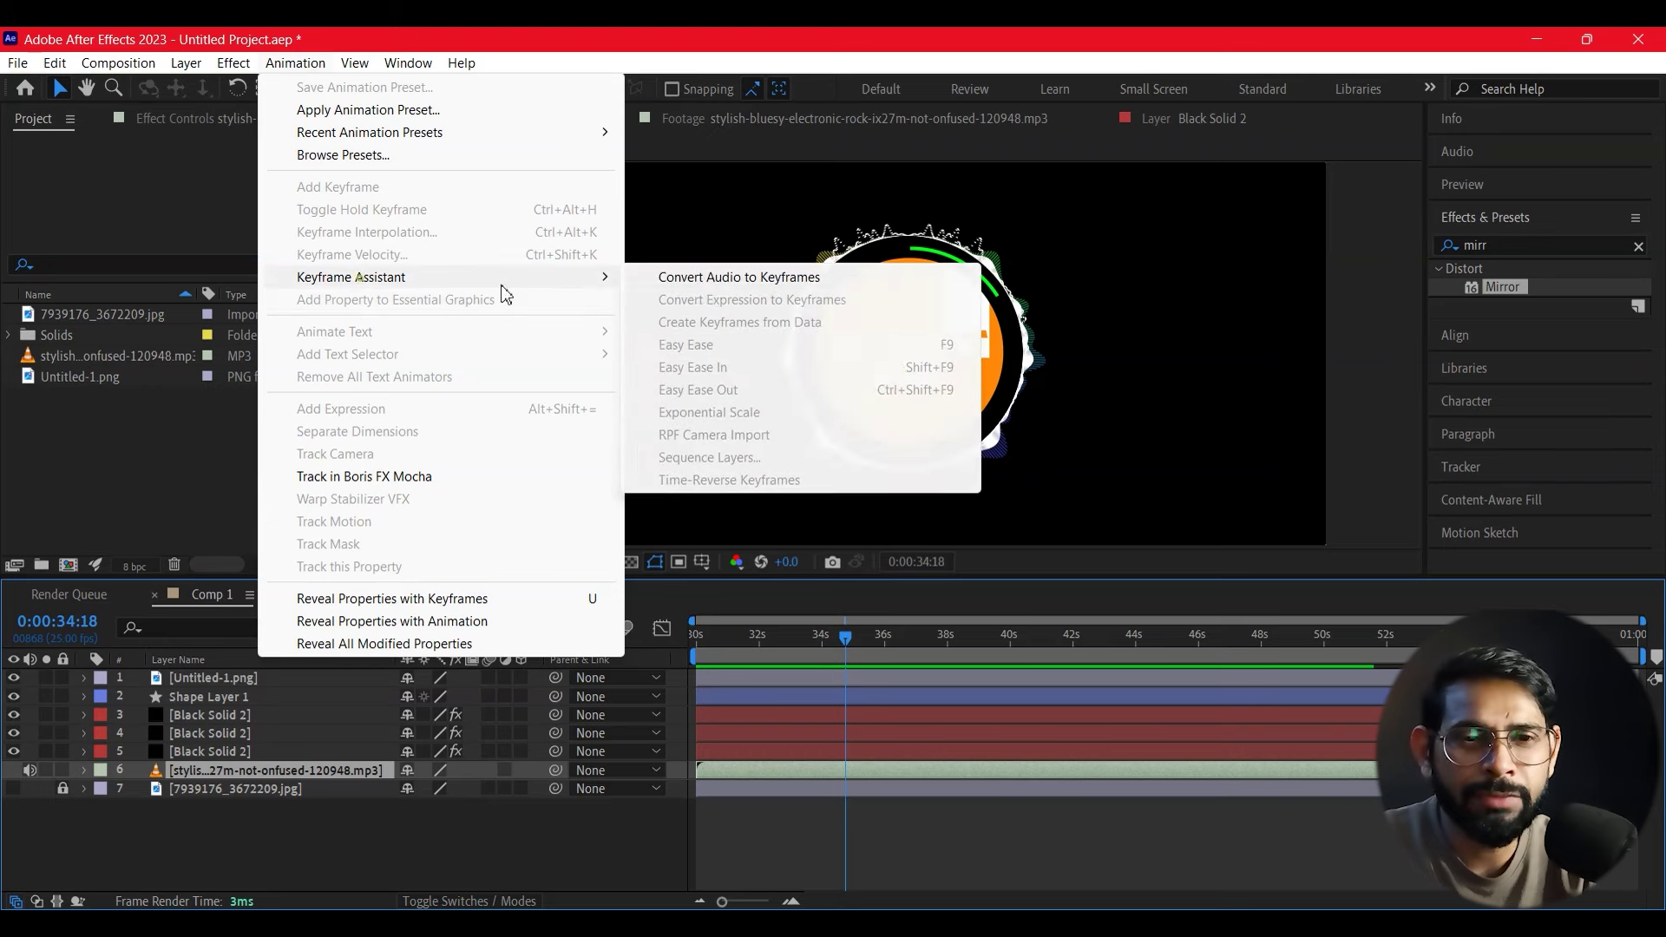
{"action": "left_click", "coordinate": [688, 279]}
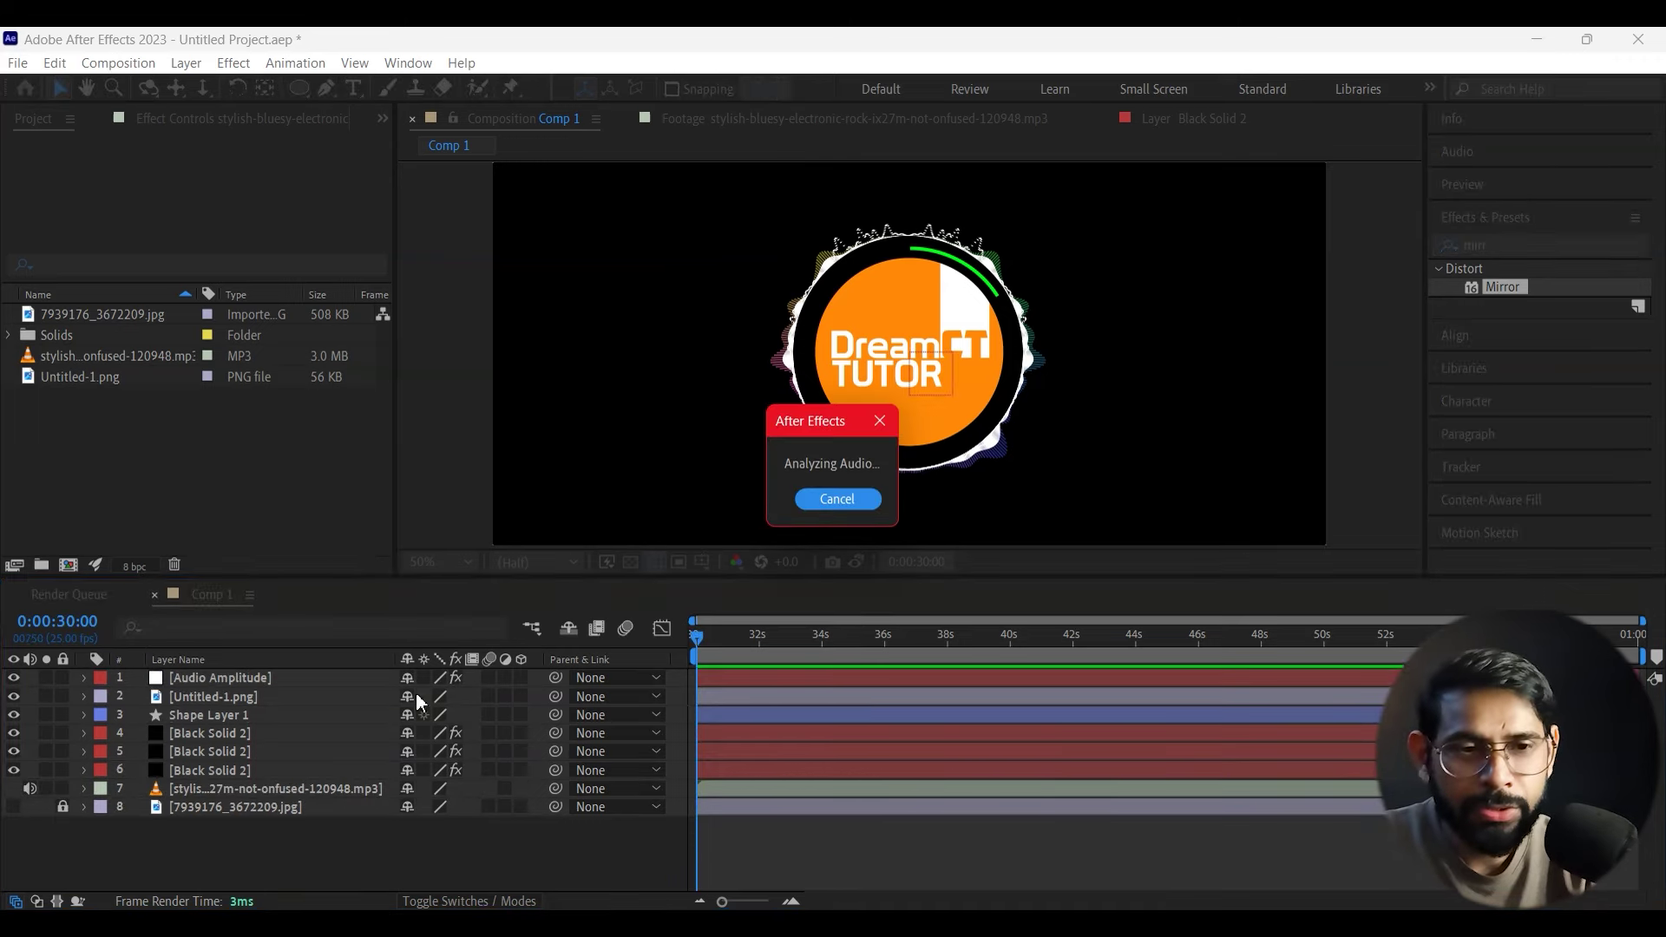
{"action": "left_click", "coordinate": [837, 500]}
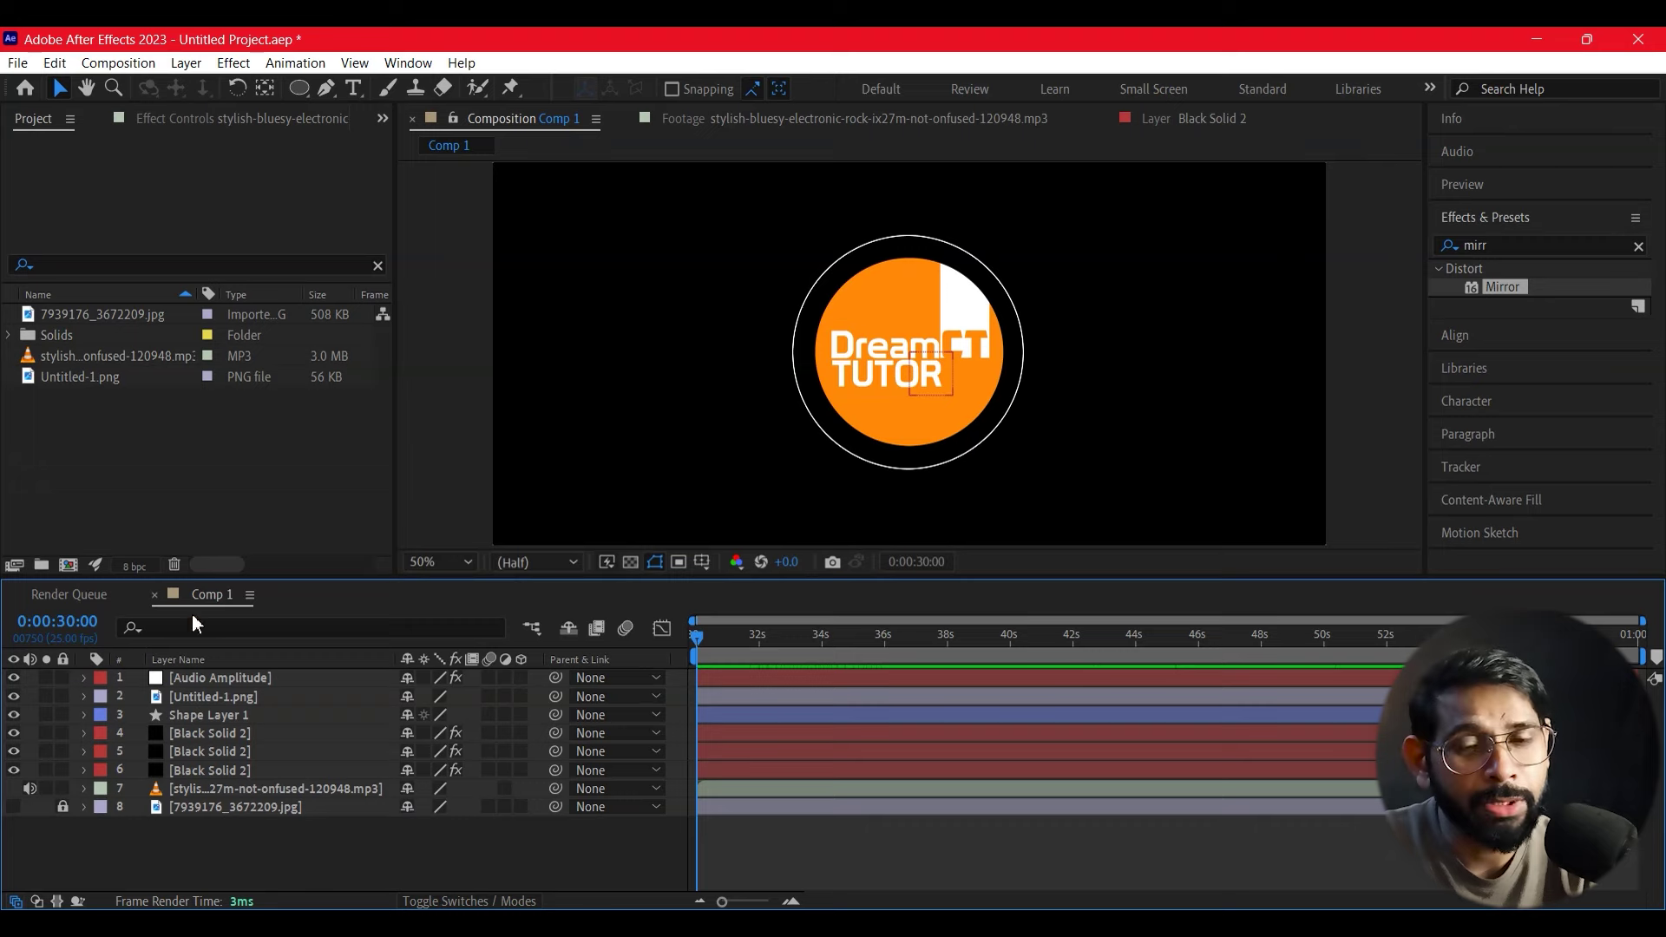
Step: Move Untitled-1.png above Audio Amplitude and show its Transform properties
{"action": "left_click", "coordinate": [83, 679]}
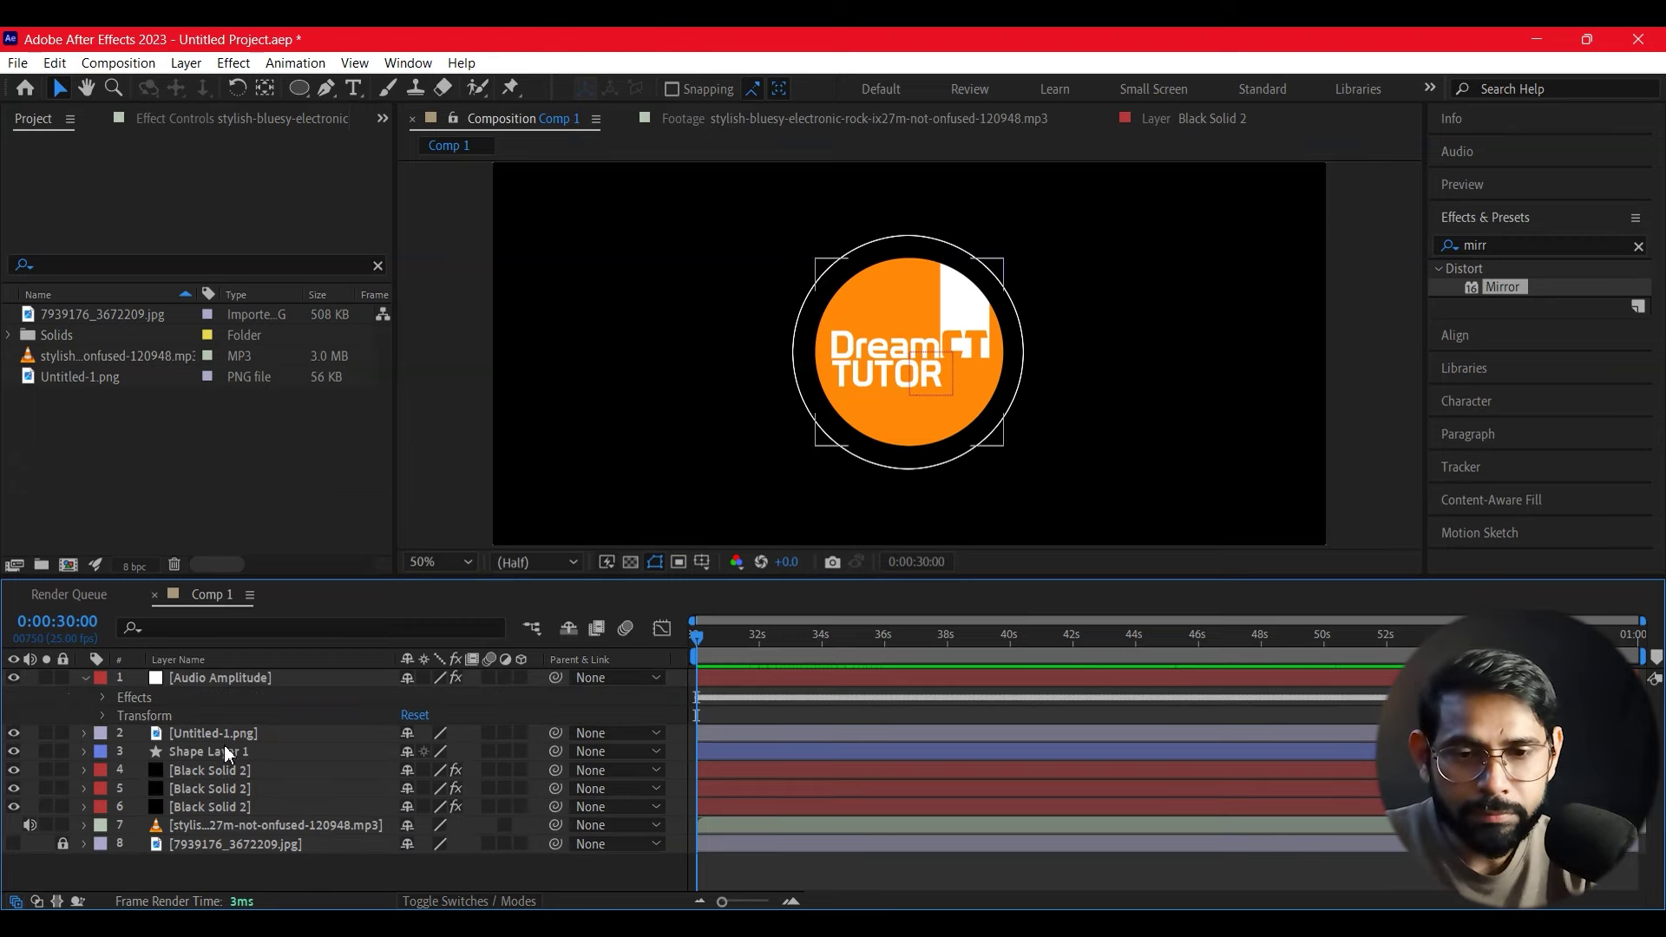
{"action": "left_click_drag", "start_coordinate": [201, 735], "coordinate": [242, 675]}
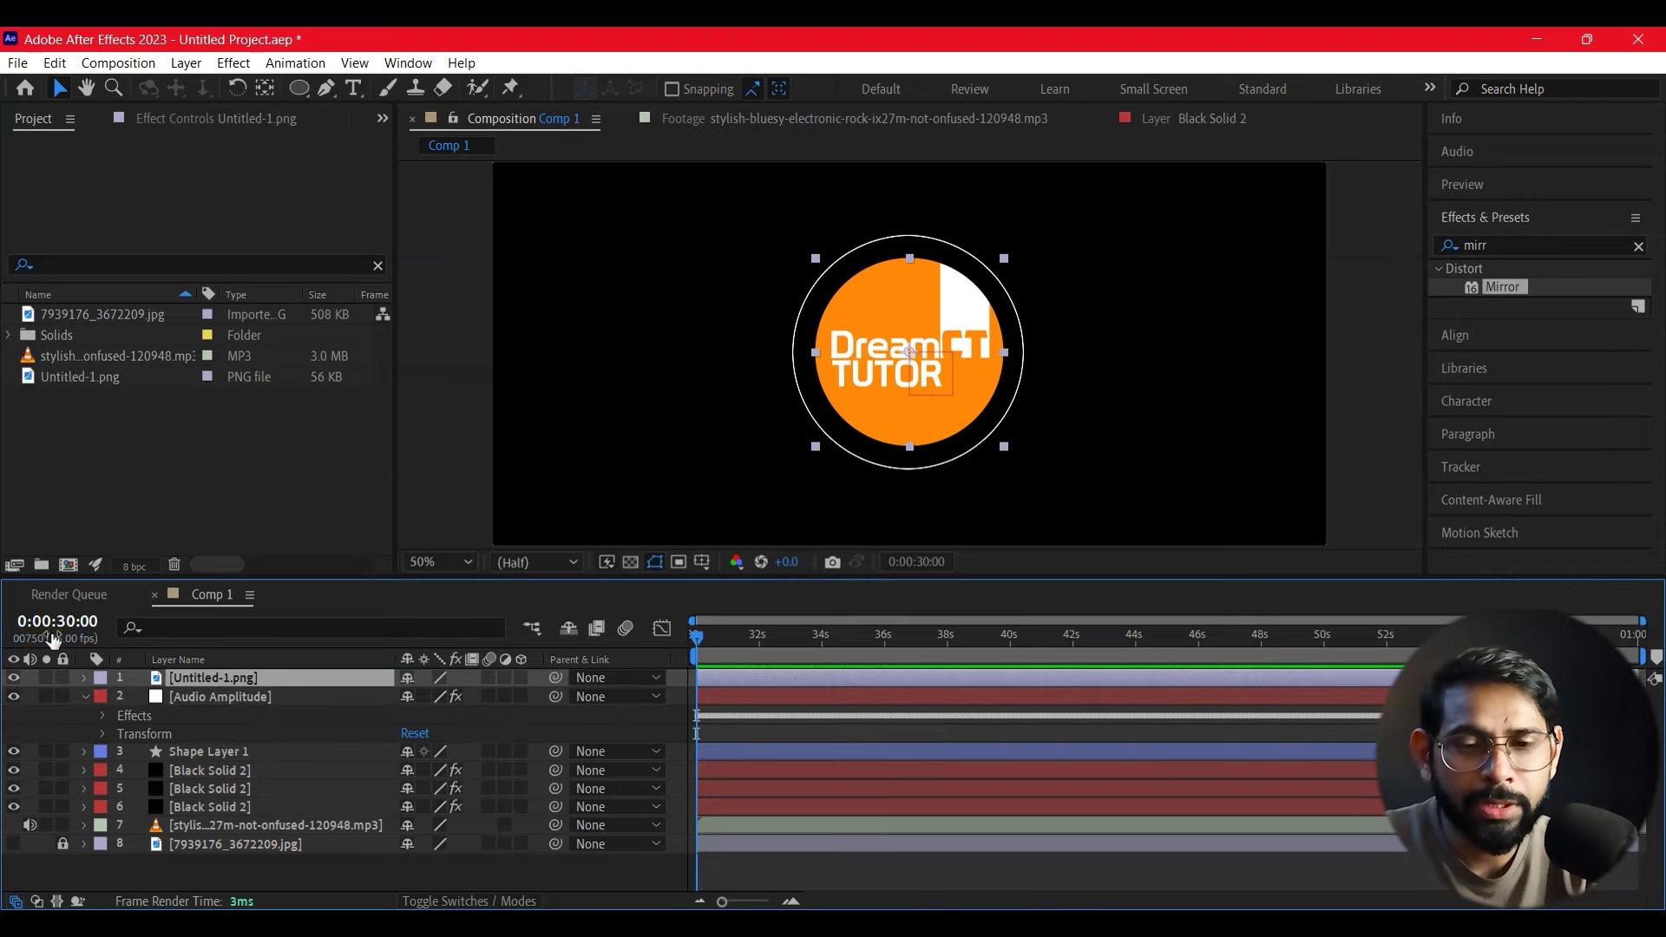
{"action": "left_click", "coordinate": [83, 676]}
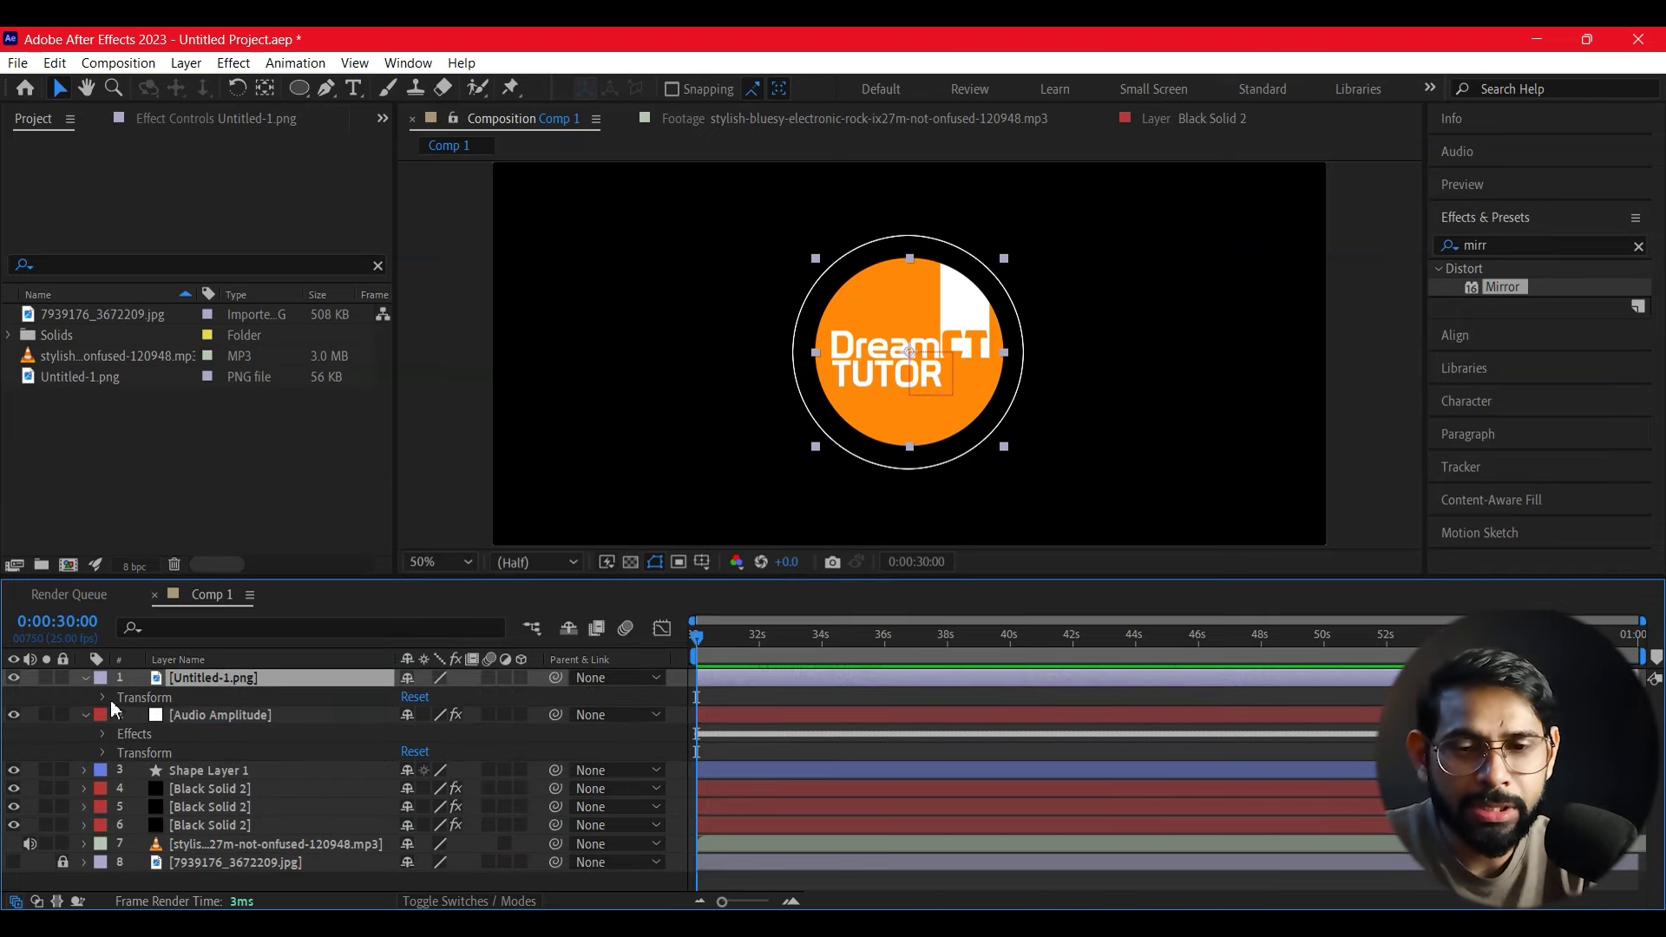
{"action": "left_click", "coordinate": [107, 698]}
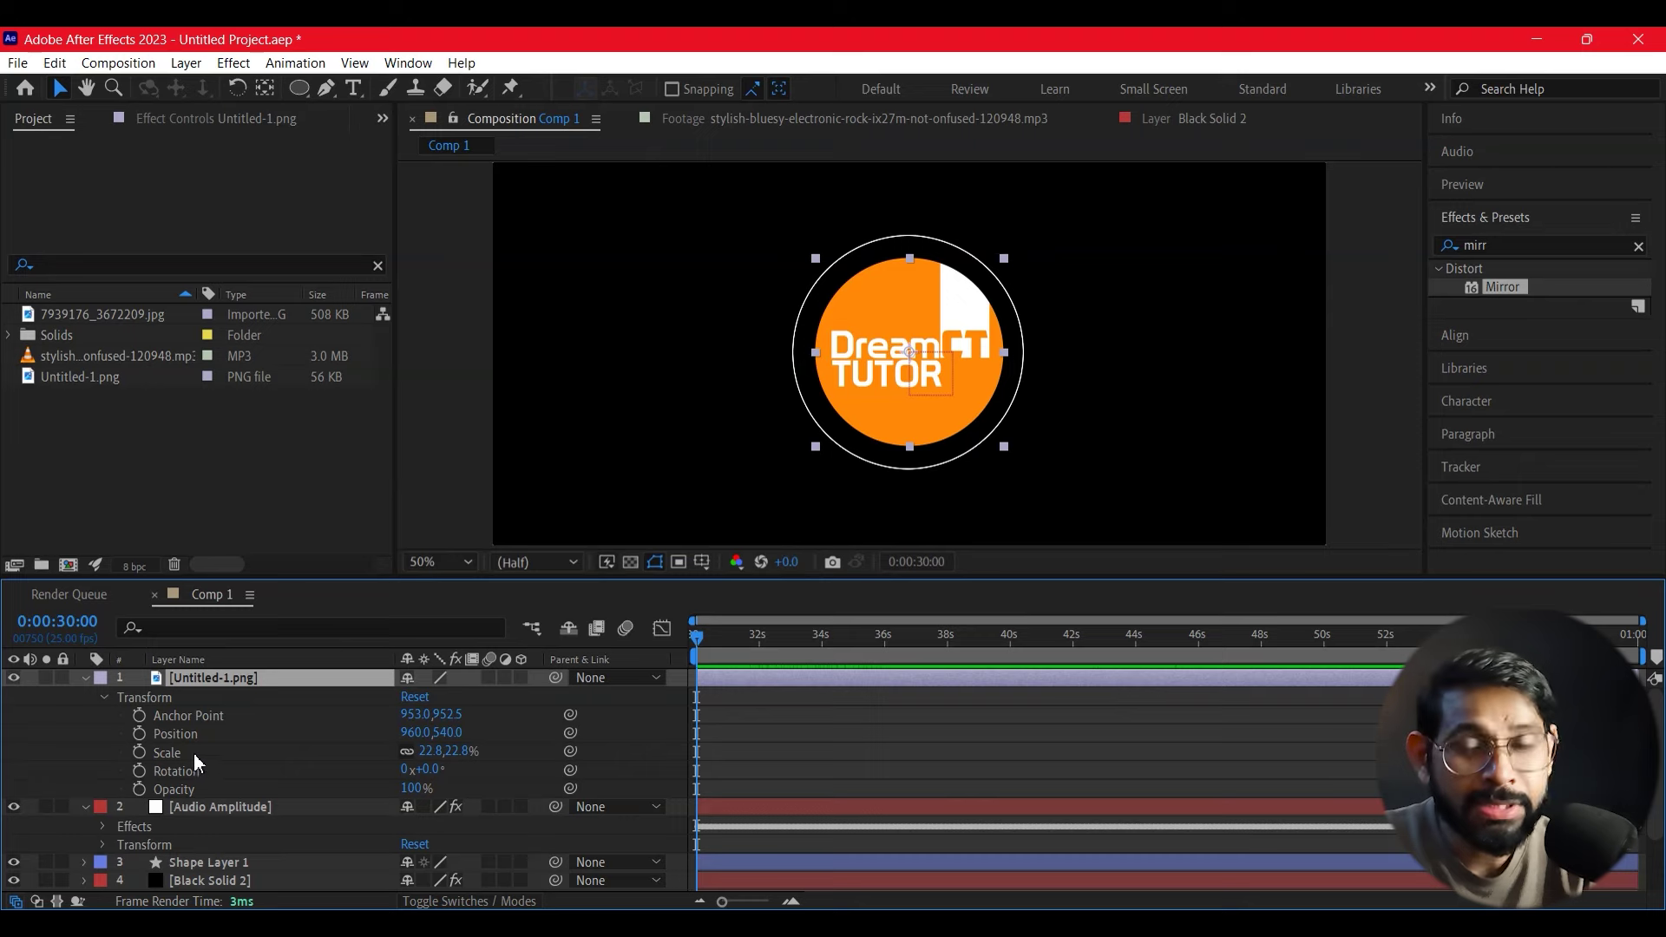
{"action": "left_click_drag", "start_coordinate": [764, 576], "coordinate": [764, 535]}
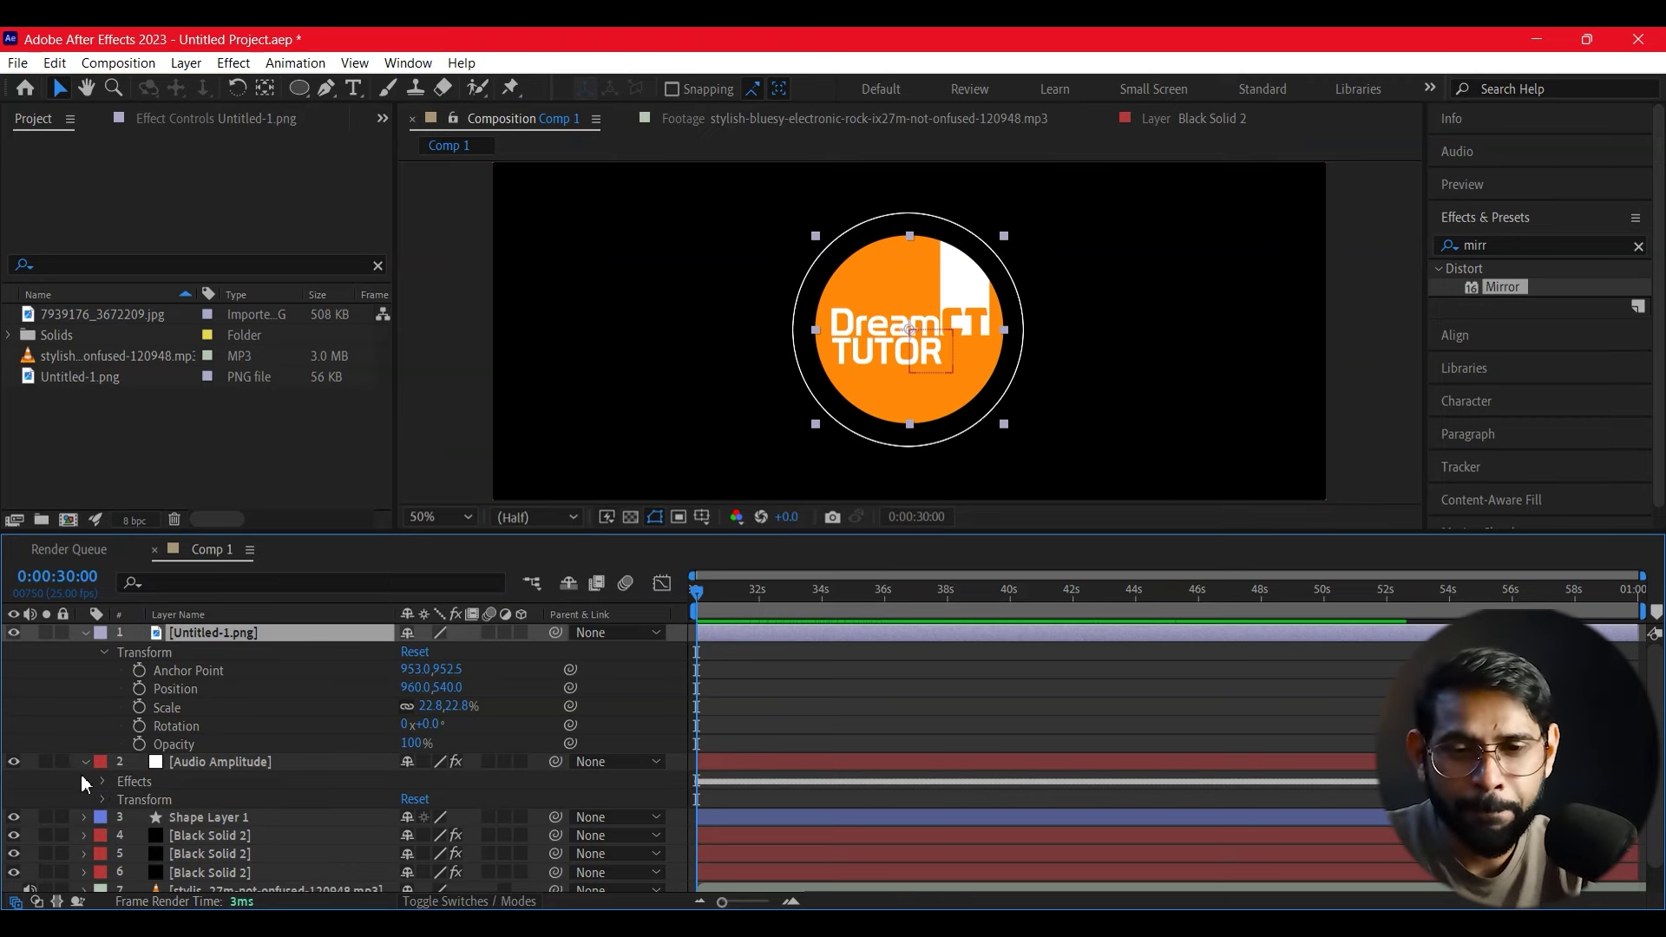
Step: Show Audio Amplitude's Both Channels Slider in a taller Timeline, and add an expression to Scale
{"action": "left_click", "coordinate": [101, 781]}
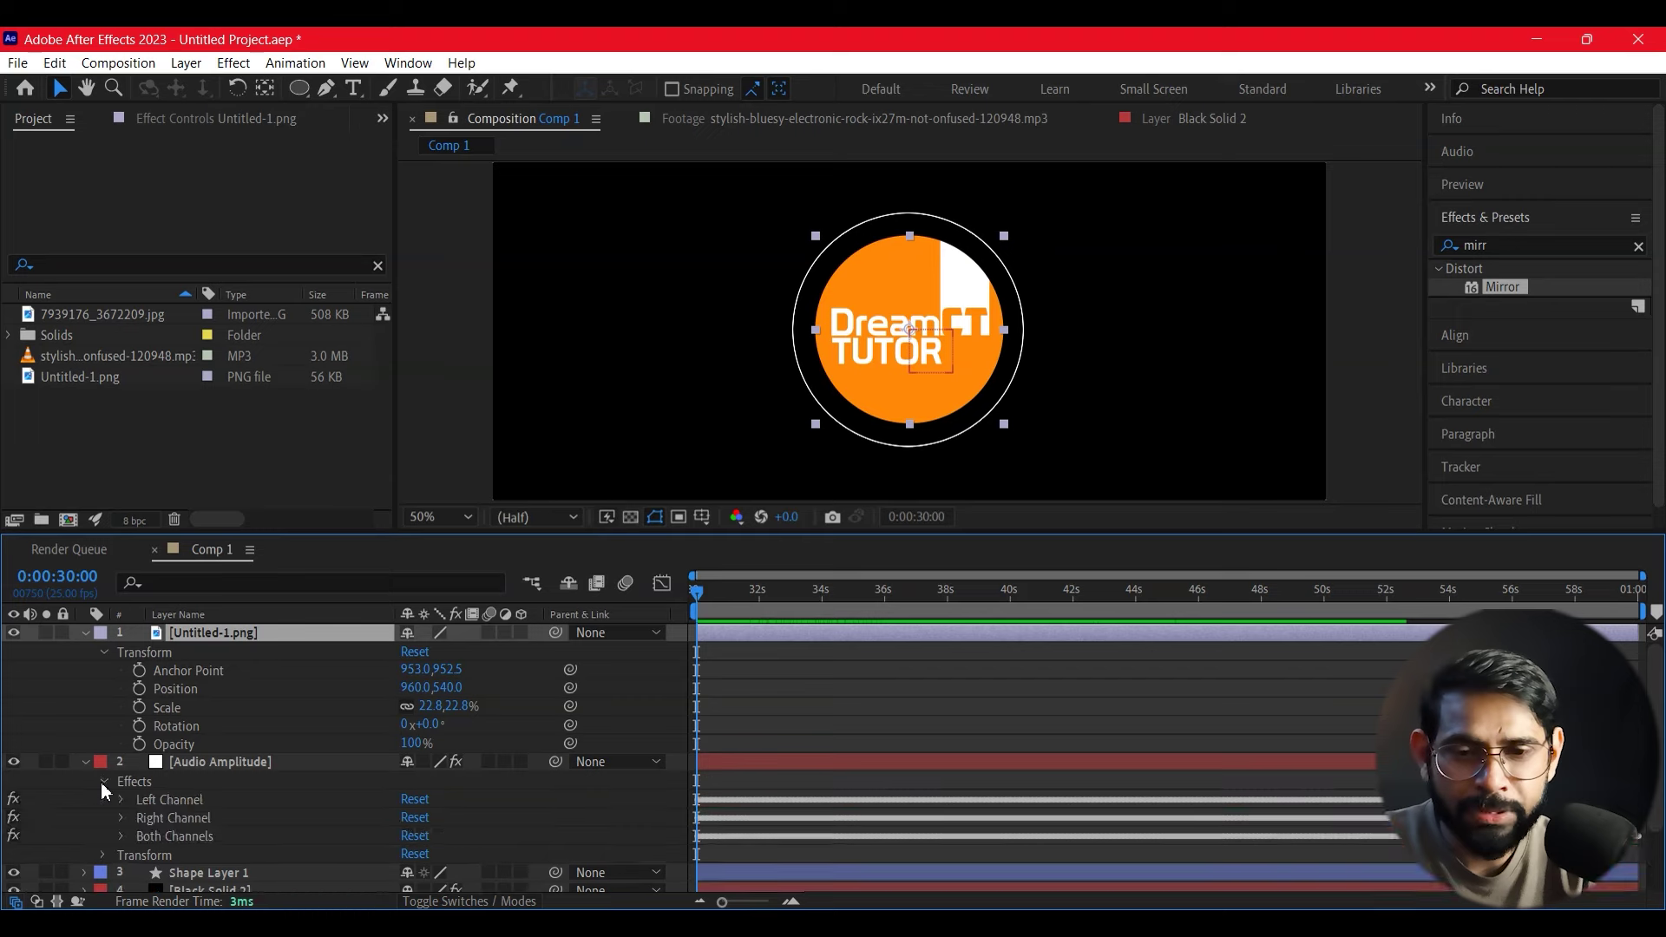
{"action": "left_click", "coordinate": [120, 836]}
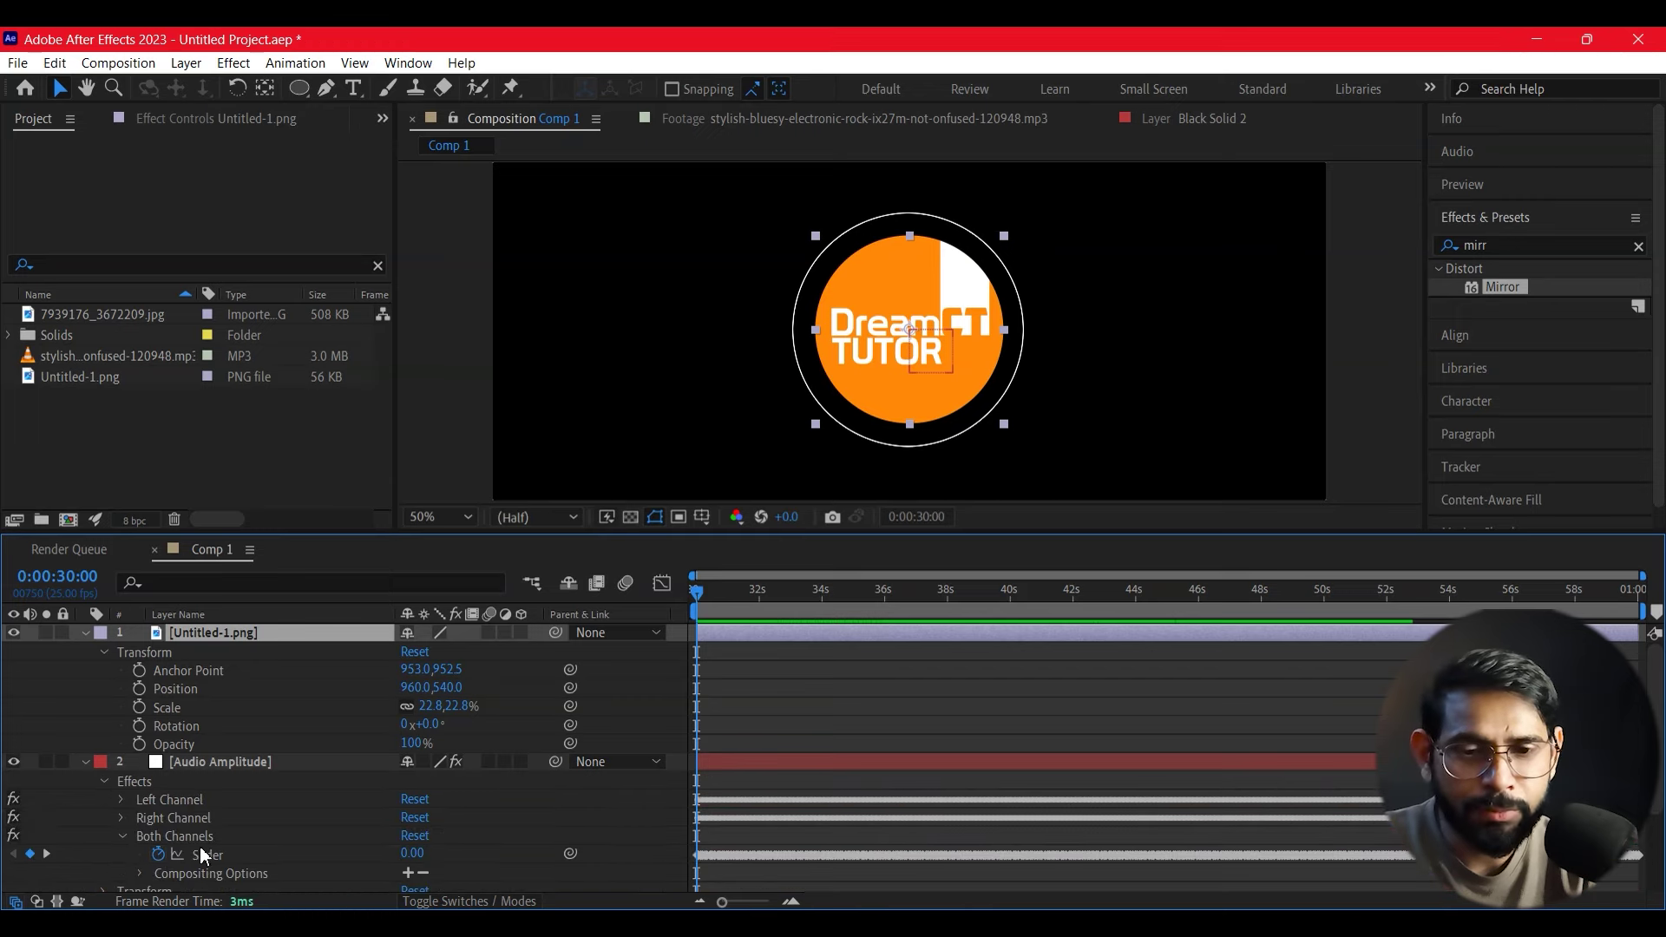
{"action": "scroll", "coordinate": [926, 566], "scroll_direction": "down", "scroll_amount": 2}
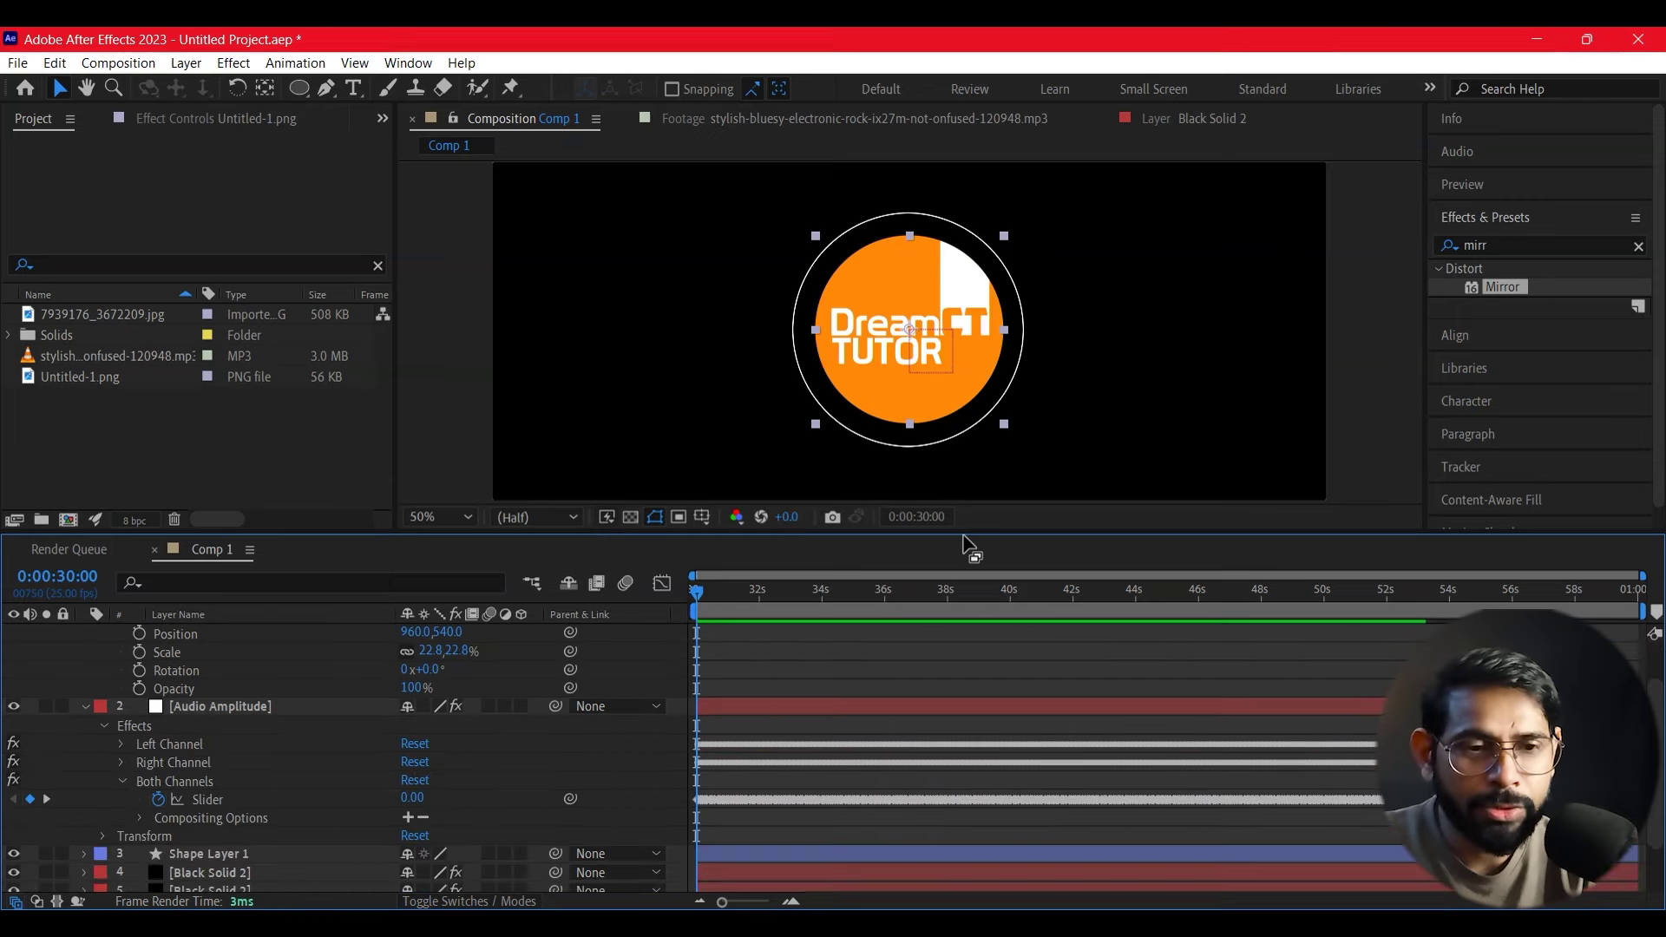
{"action": "left_click_drag", "start_coordinate": [964, 515], "coordinate": [963, 404]}
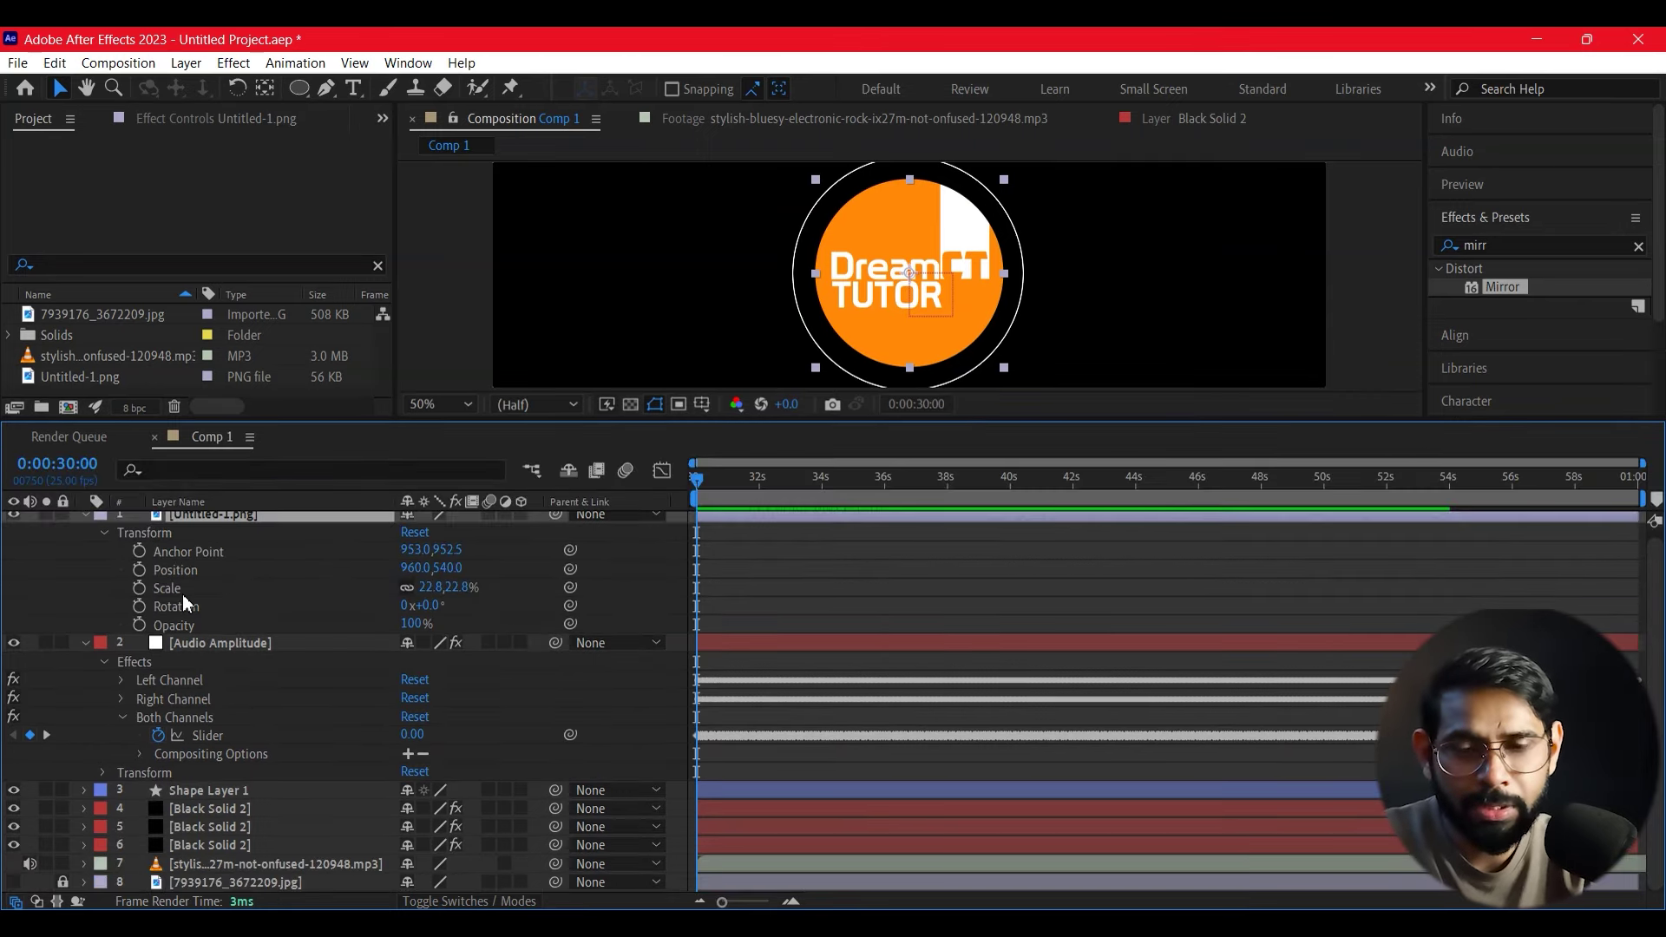
{"action": "left_click", "coordinate": [139, 588], "text": "alt"}
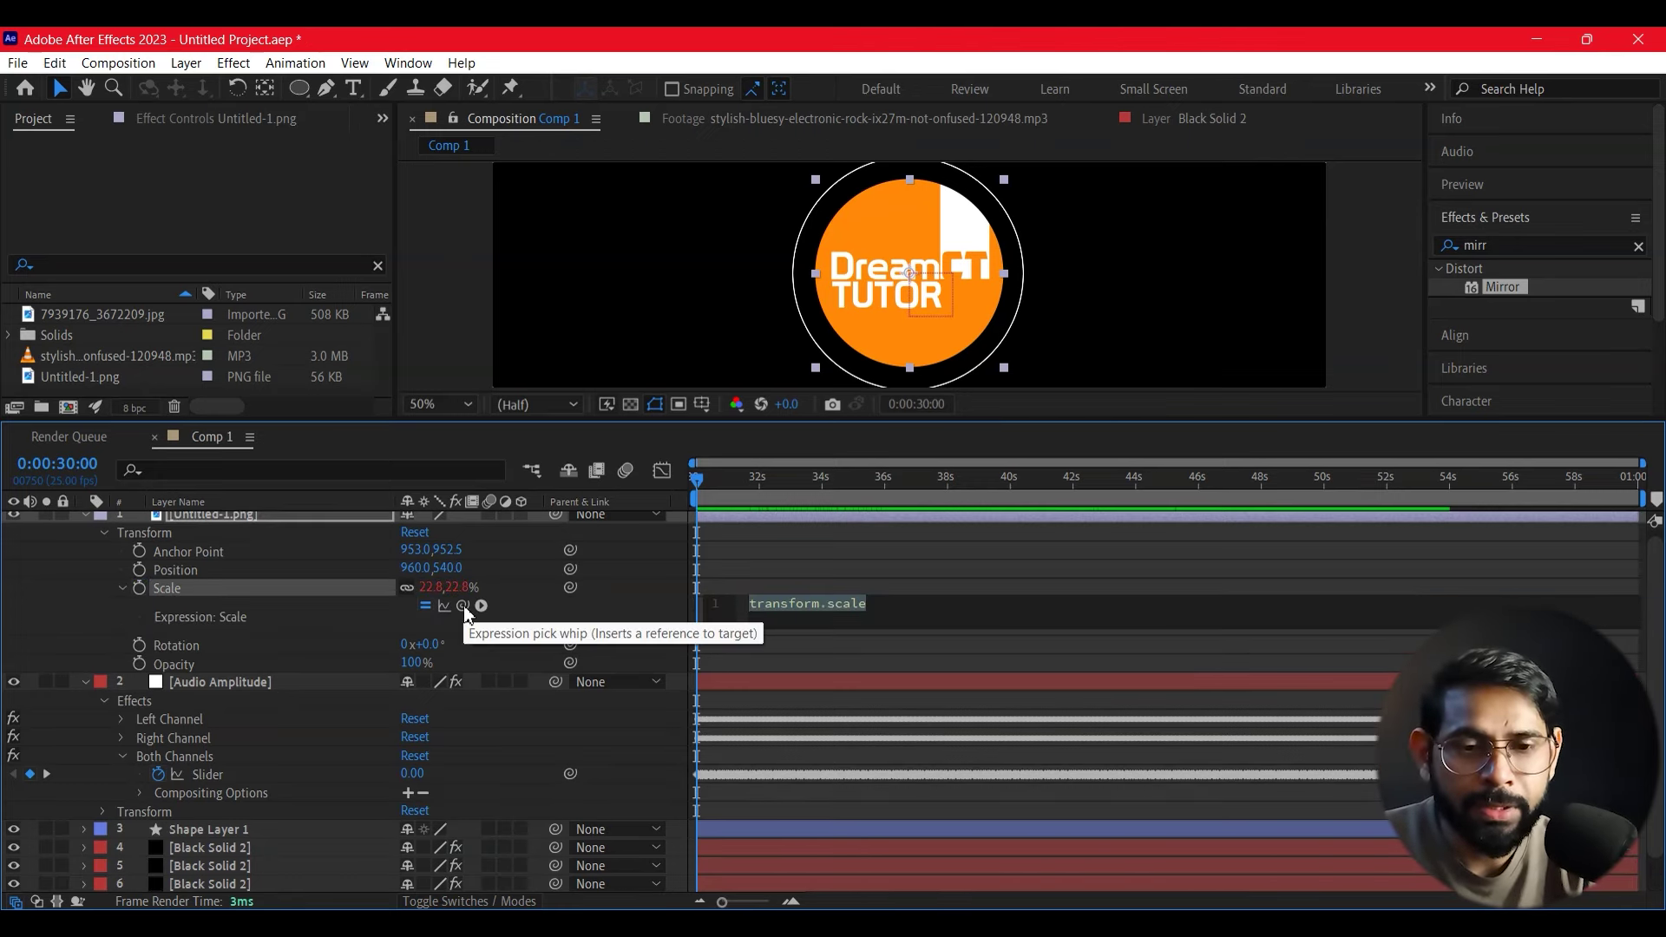
Step: Pick-whip the logo's Scale expression to the Both Channels Slider and preview the pulse
{"action": "left_click_drag", "start_coordinate": [463, 606], "coordinate": [209, 777]}
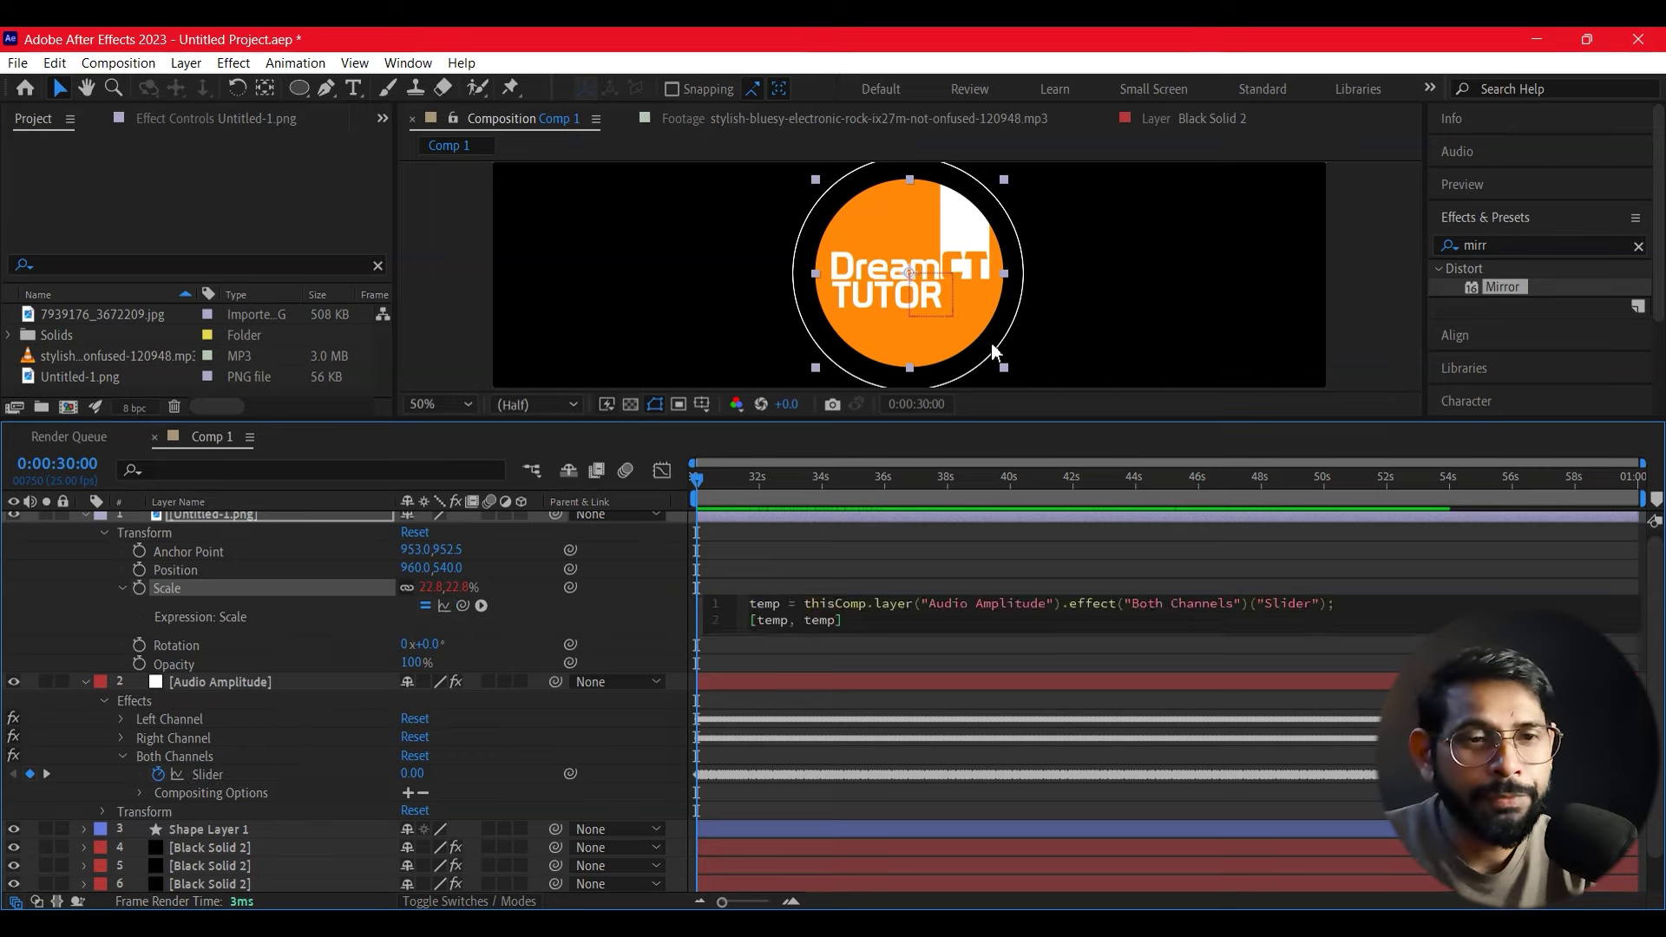
{"action": "left_click", "coordinate": [1120, 424]}
{"action": "key", "text": "space"}
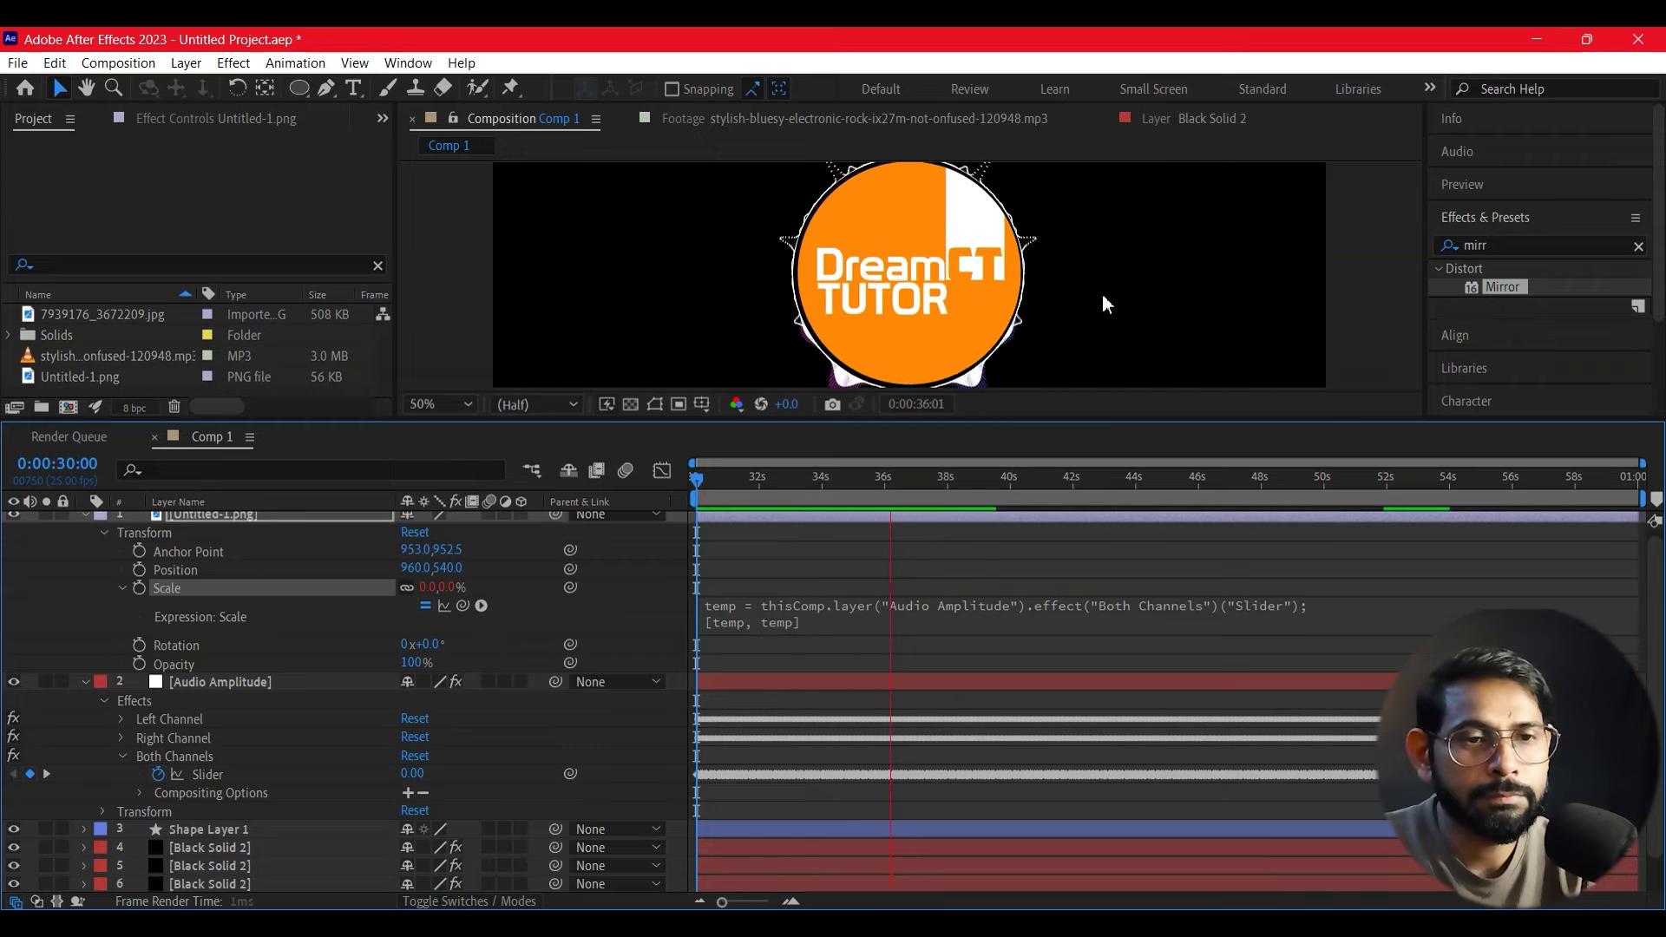
{"action": "key", "text": "space"}
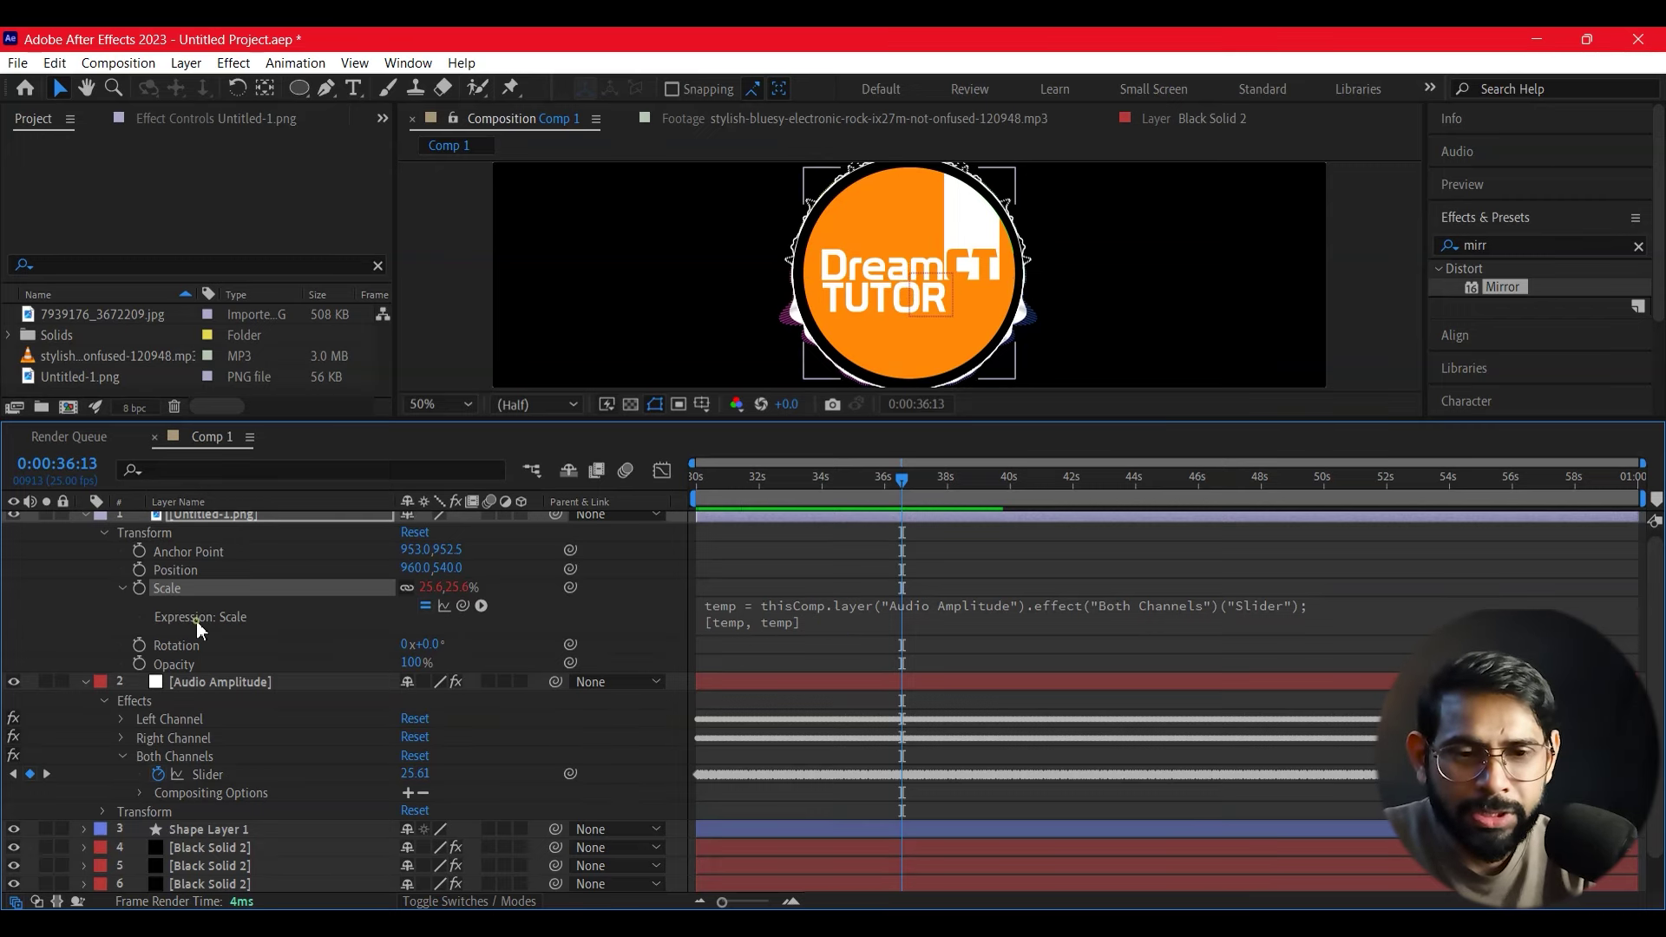
Step: Append /20 to the Scale expression to soften the pulsing
{"action": "left_click", "coordinate": [870, 623]}
{"action": "type", "text": "/"}
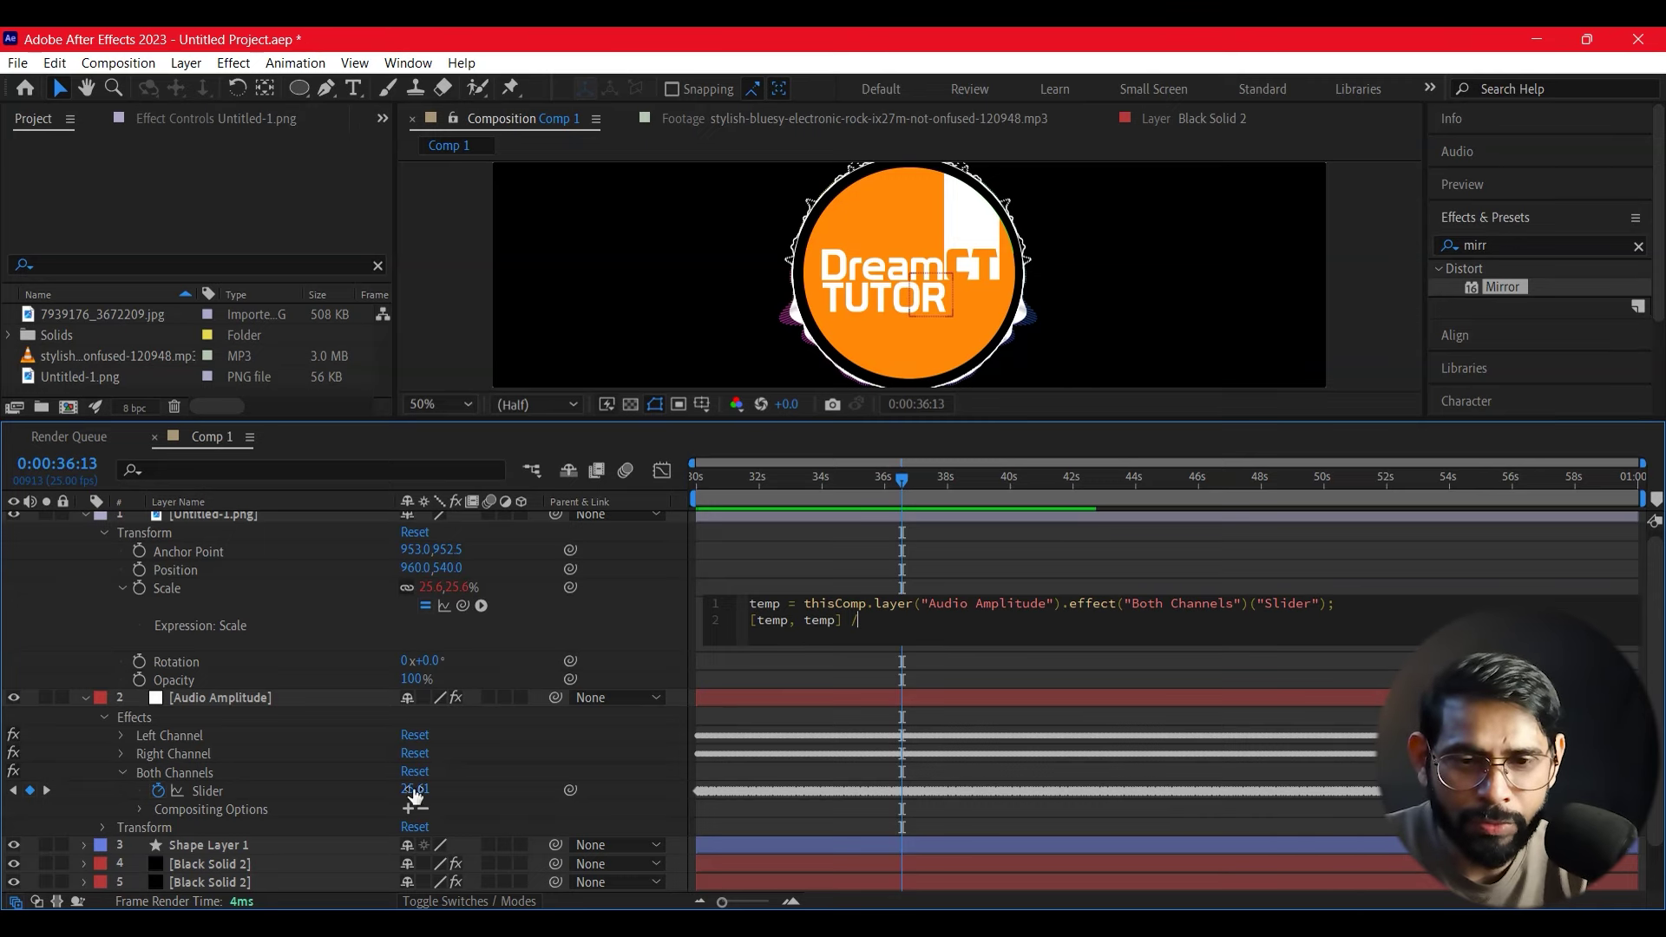
{"action": "type", "text": "20"}
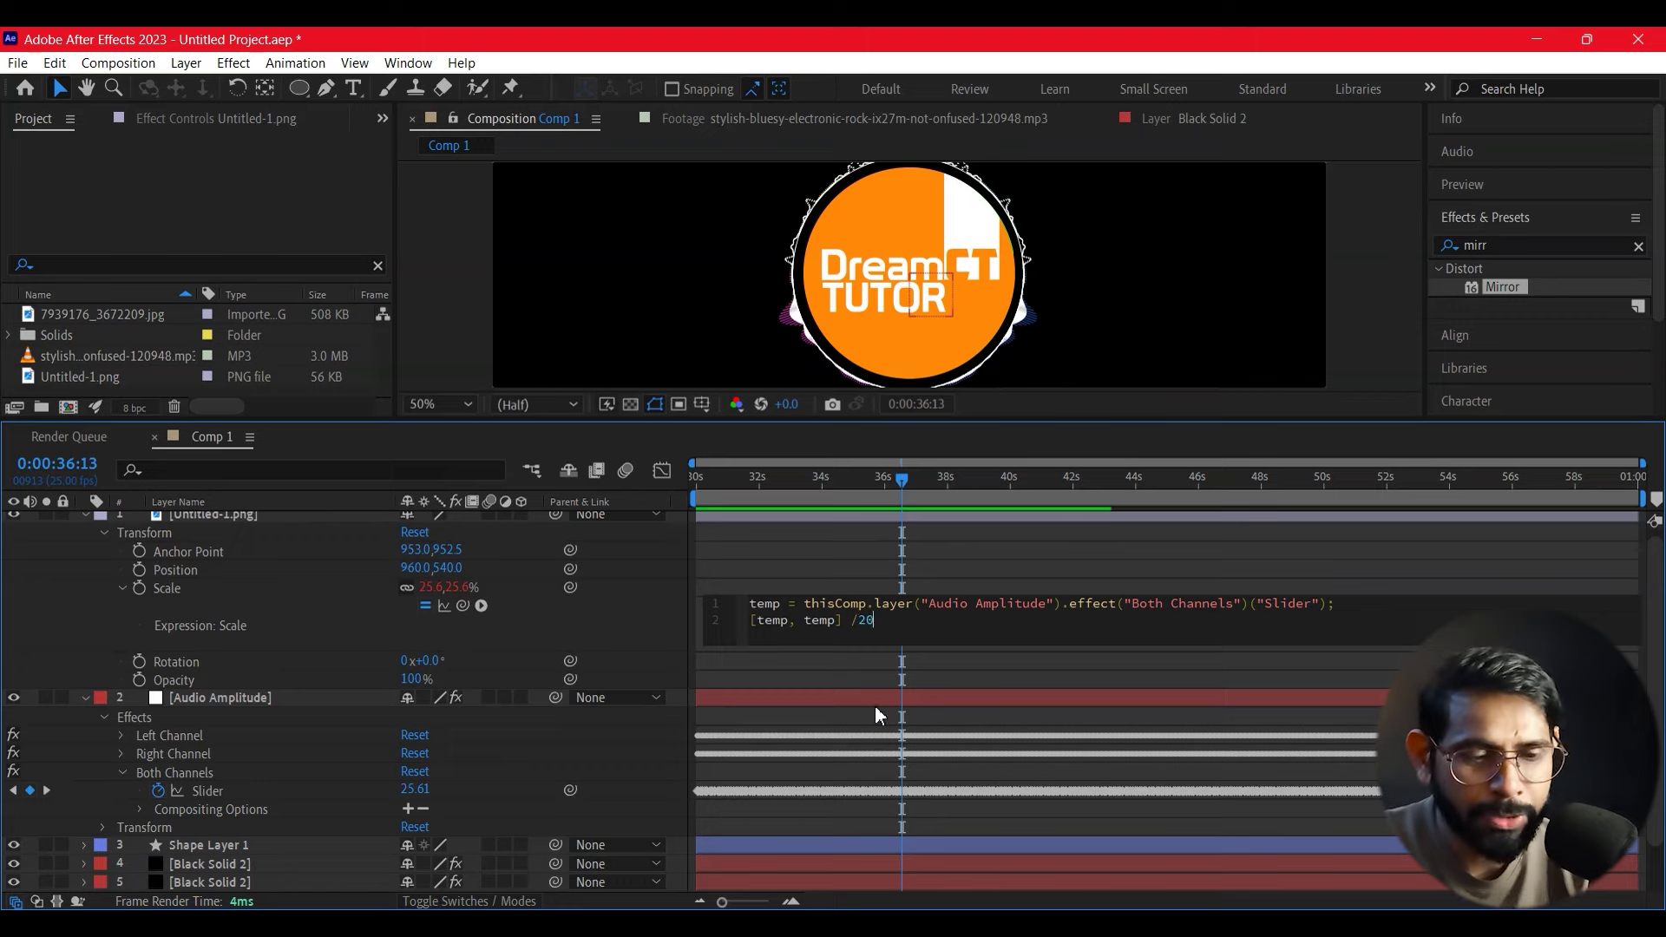